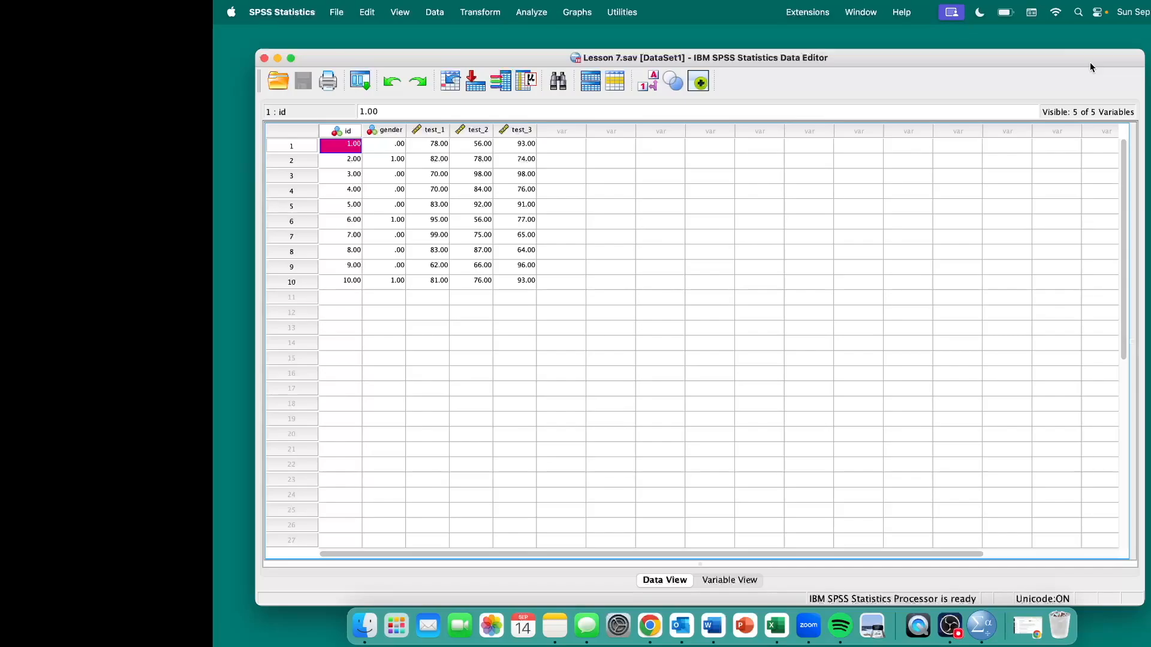
Step: Switch to the Chrome window with the Canvas course and open SPSS Lab Assignment 2 from the course modules
{"action": "left_click", "coordinate": [1027, 626]}
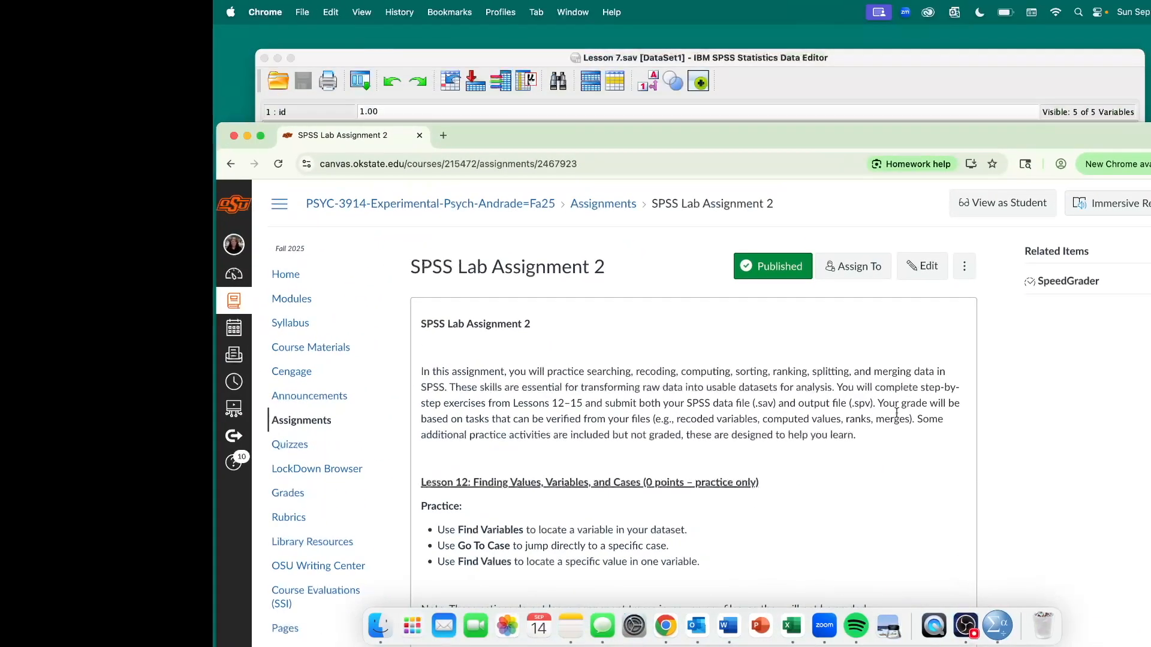
{"action": "scroll", "coordinate": [896, 412], "scroll_direction": "down", "scroll_amount": 2}
{"action": "left_click_drag", "start_coordinate": [926, 136], "coordinate": [923, 67]}
{"action": "scroll", "coordinate": [817, 274], "scroll_direction": "up", "scroll_amount": 2}
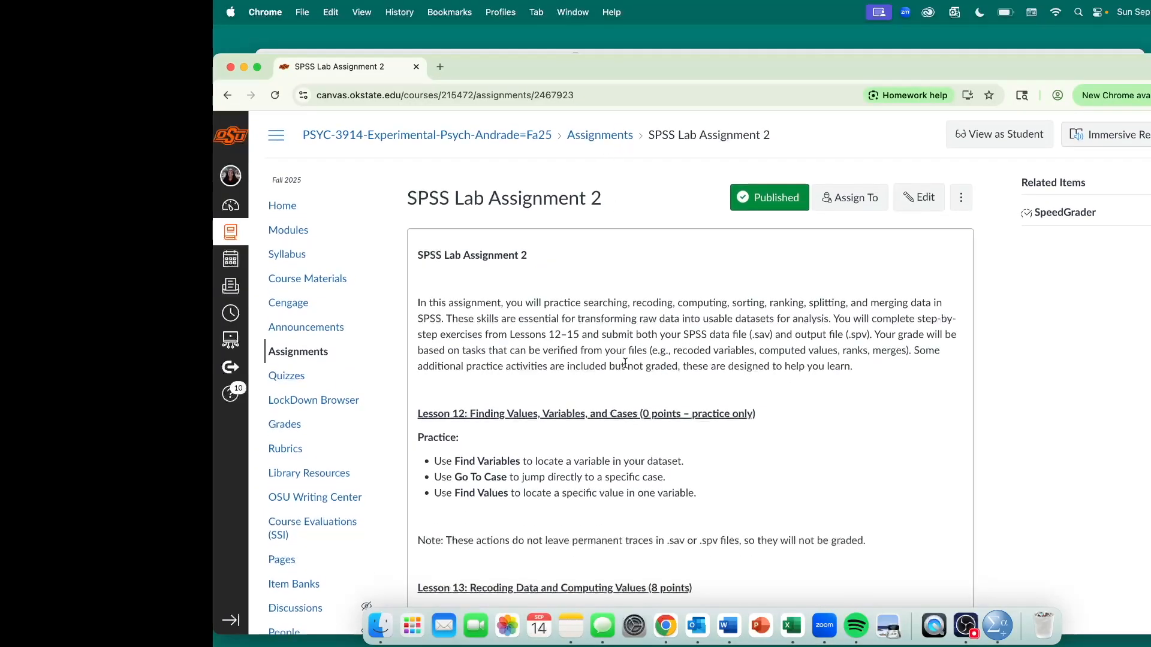
{"action": "left_click", "coordinate": [288, 230]}
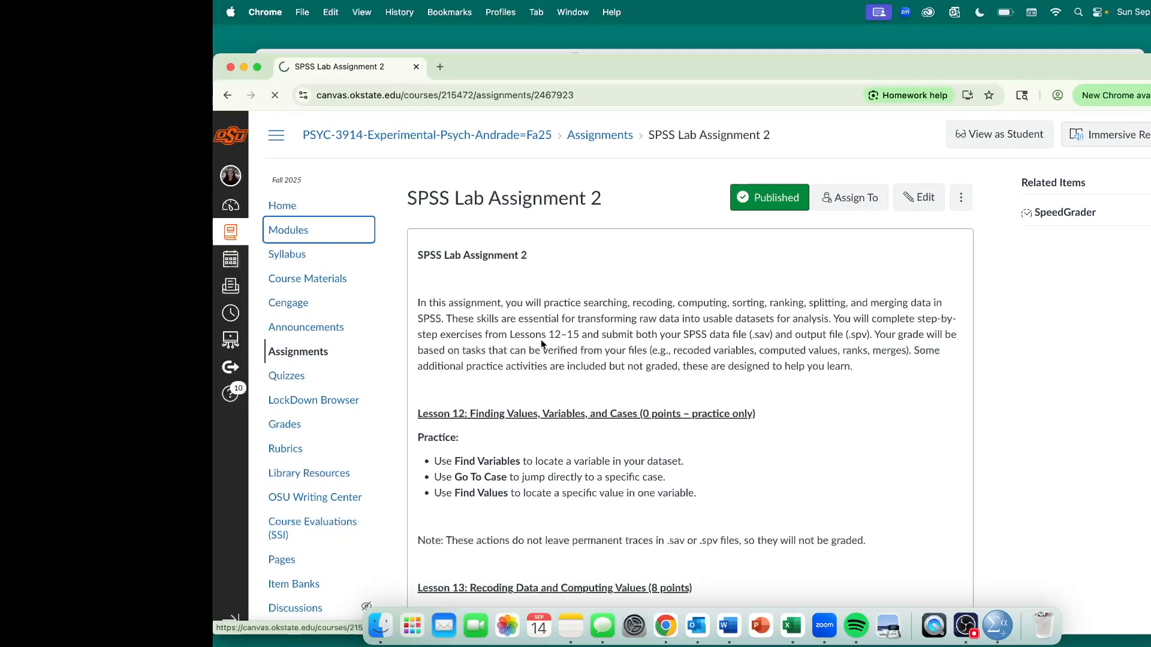
{"action": "scroll", "coordinate": [545, 366], "scroll_direction": "down", "scroll_amount": 15}
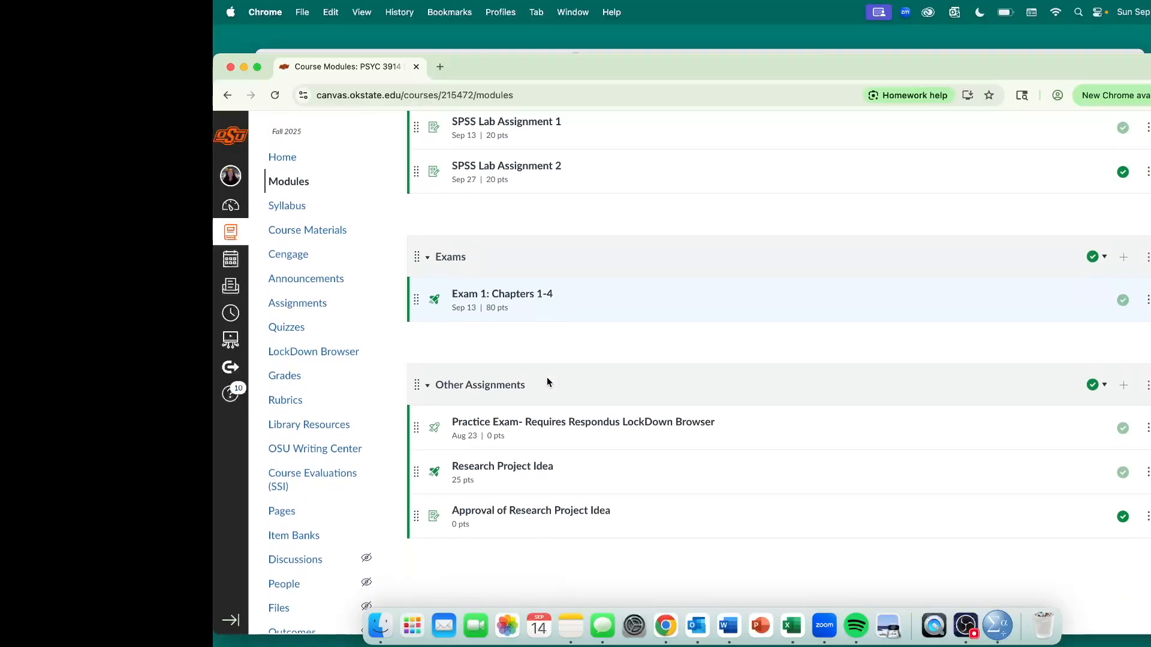
{"action": "scroll", "coordinate": [547, 382], "scroll_direction": "up", "scroll_amount": 3}
{"action": "left_click", "coordinate": [528, 273]}
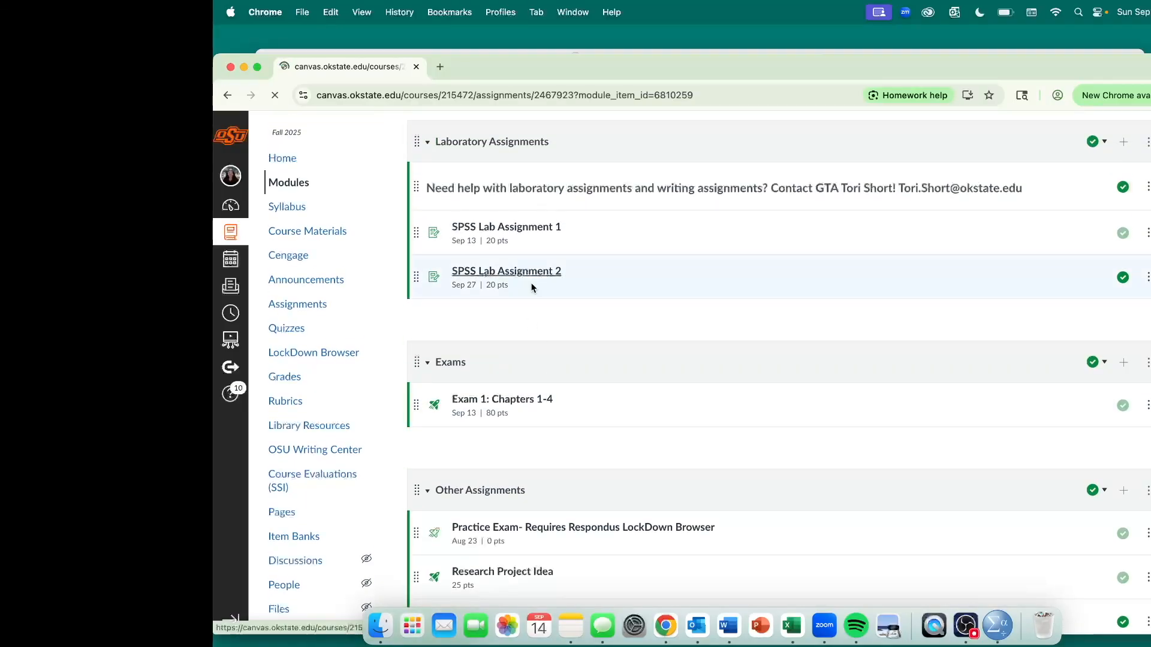
Step: Review the graded and practice tasks for Lessons 12–15 and the What to Submit list of the assignment
{"action": "scroll", "coordinate": [557, 349], "scroll_direction": "down", "scroll_amount": 15}
{"action": "scroll", "coordinate": [557, 348], "scroll_direction": "up", "scroll_amount": 6}
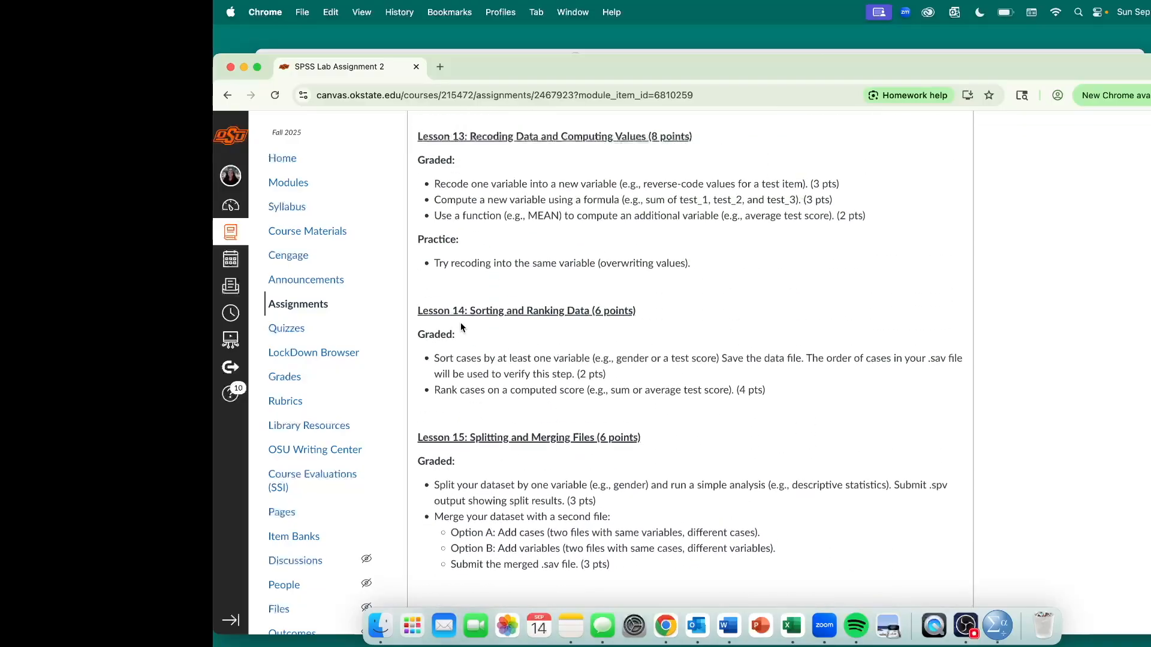
{"action": "scroll", "coordinate": [586, 309], "scroll_direction": "up", "scroll_amount": 6}
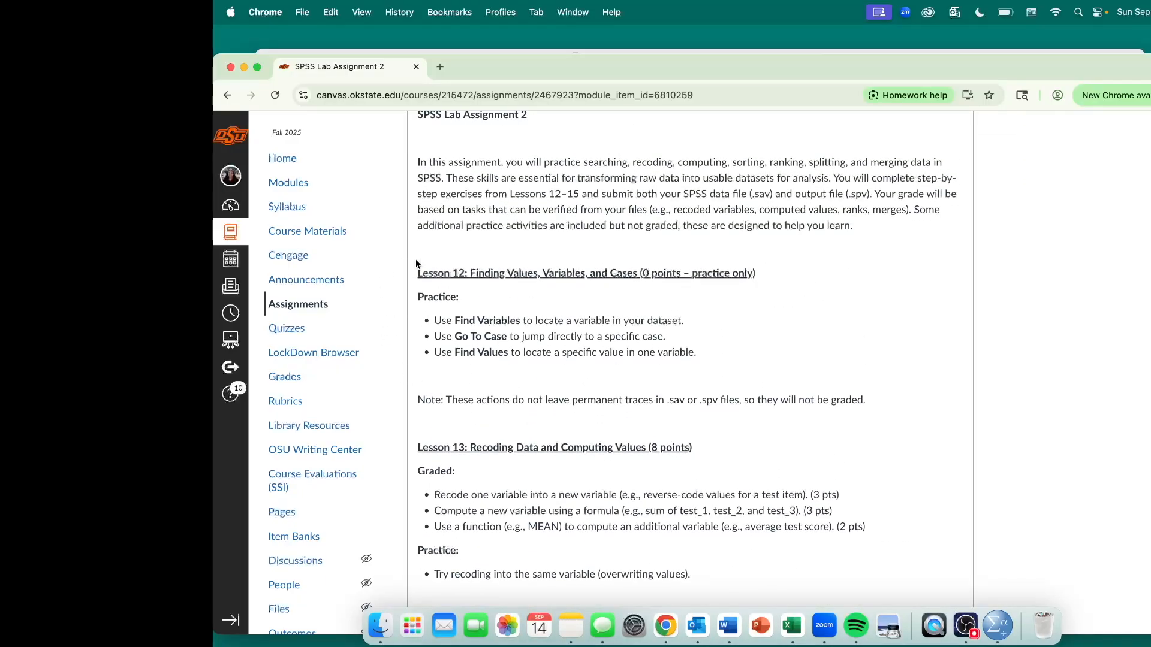
{"action": "scroll", "coordinate": [666, 288], "scroll_direction": "down", "scroll_amount": 12}
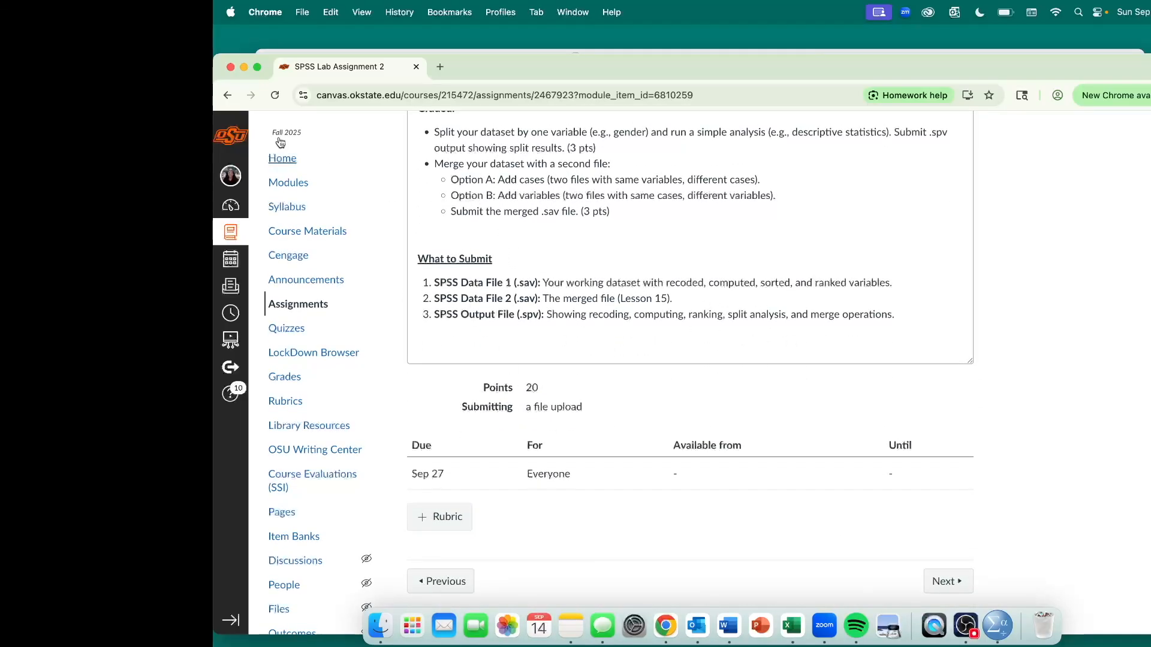
{"action": "left_click_drag", "start_coordinate": [898, 316], "coordinate": [435, 282]}
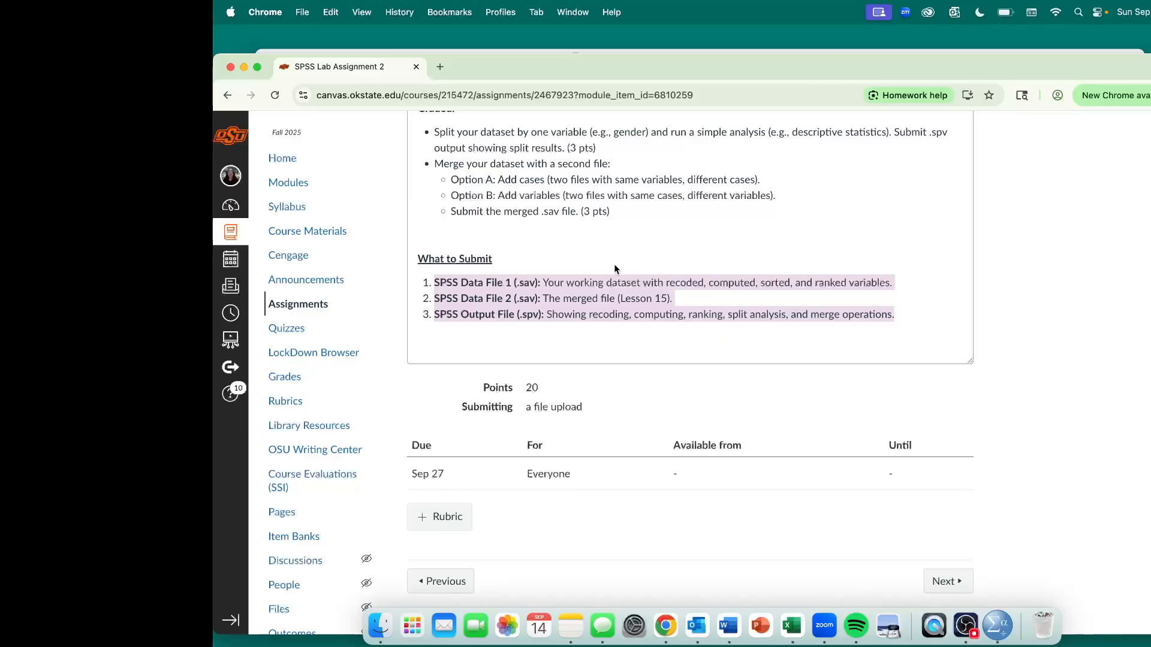
{"action": "left_click", "coordinate": [701, 307]}
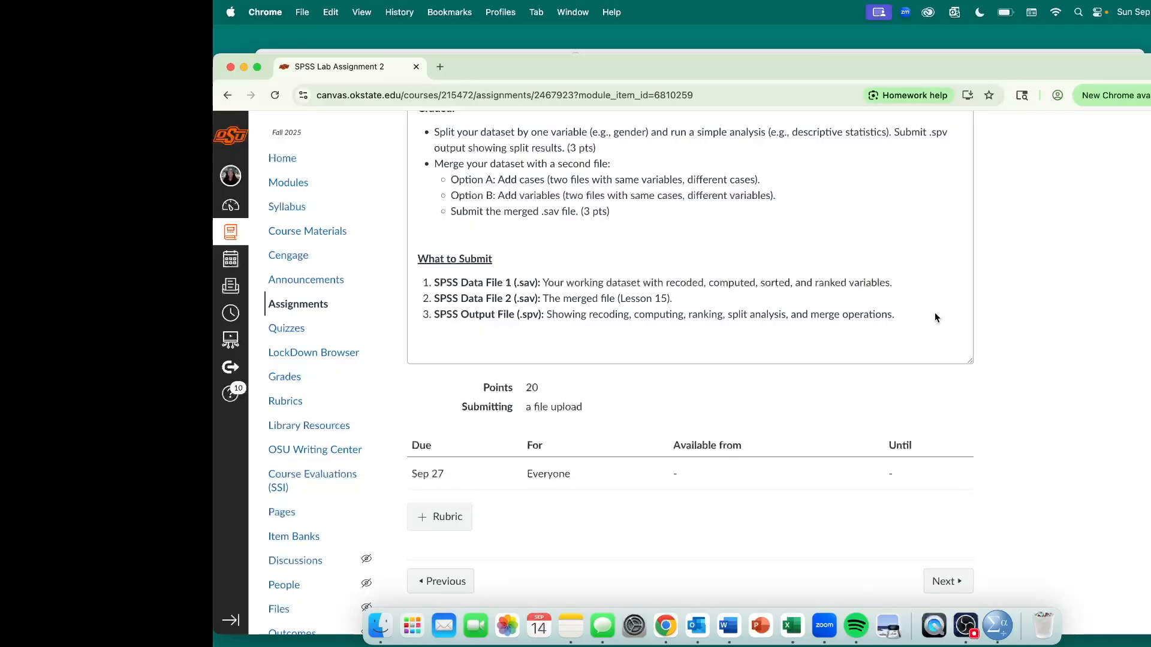
{"action": "left_click_drag", "start_coordinate": [902, 320], "coordinate": [423, 290]}
{"action": "scroll", "coordinate": [657, 250], "scroll_direction": "up", "scroll_amount": 2}
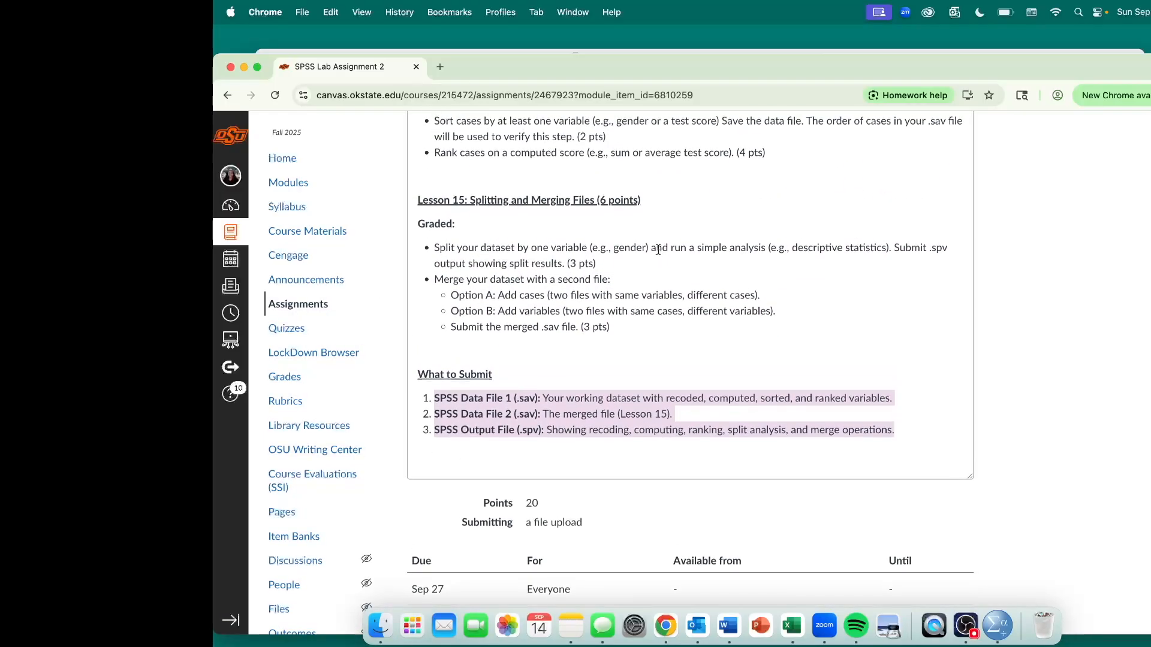
{"action": "left_click", "coordinate": [672, 339]}
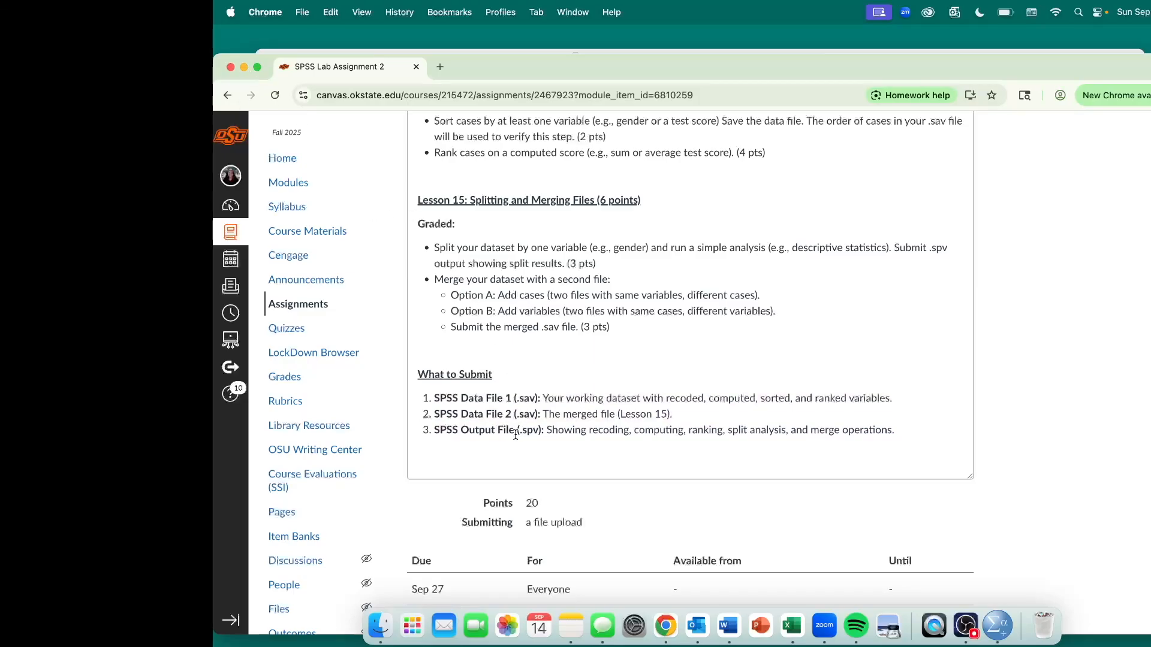
Step: Minimize the browser window and return to the Lesson 7.sav dataset in the SPSS Data Editor
{"action": "left_click", "coordinate": [244, 67]}
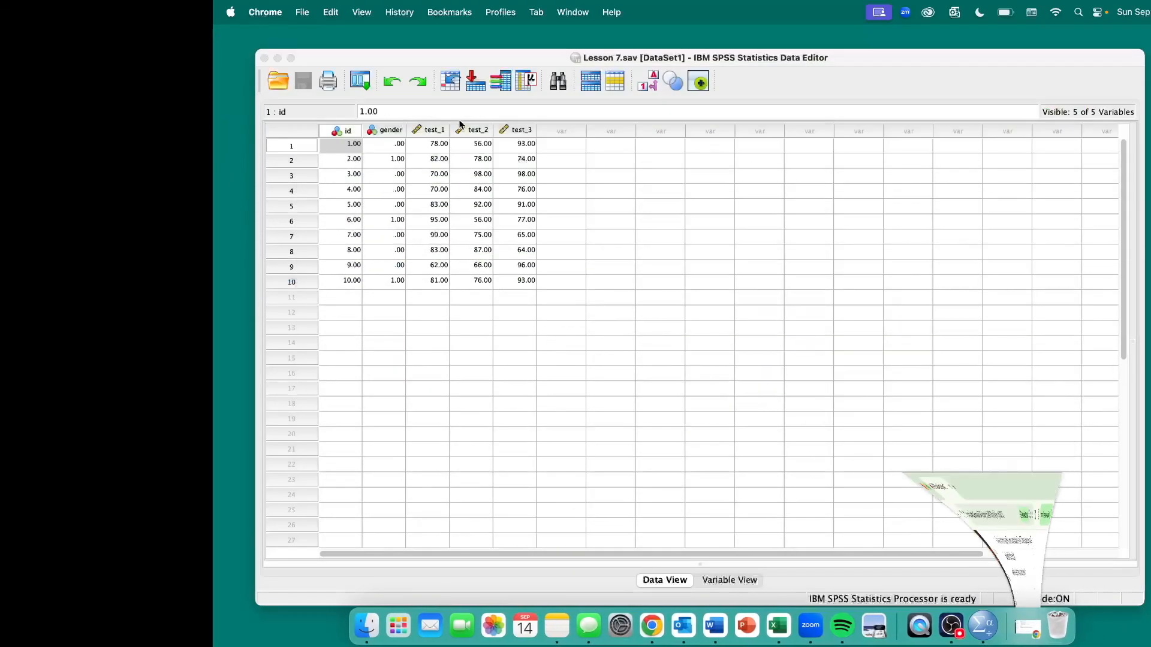
{"action": "left_click", "coordinate": [539, 59]}
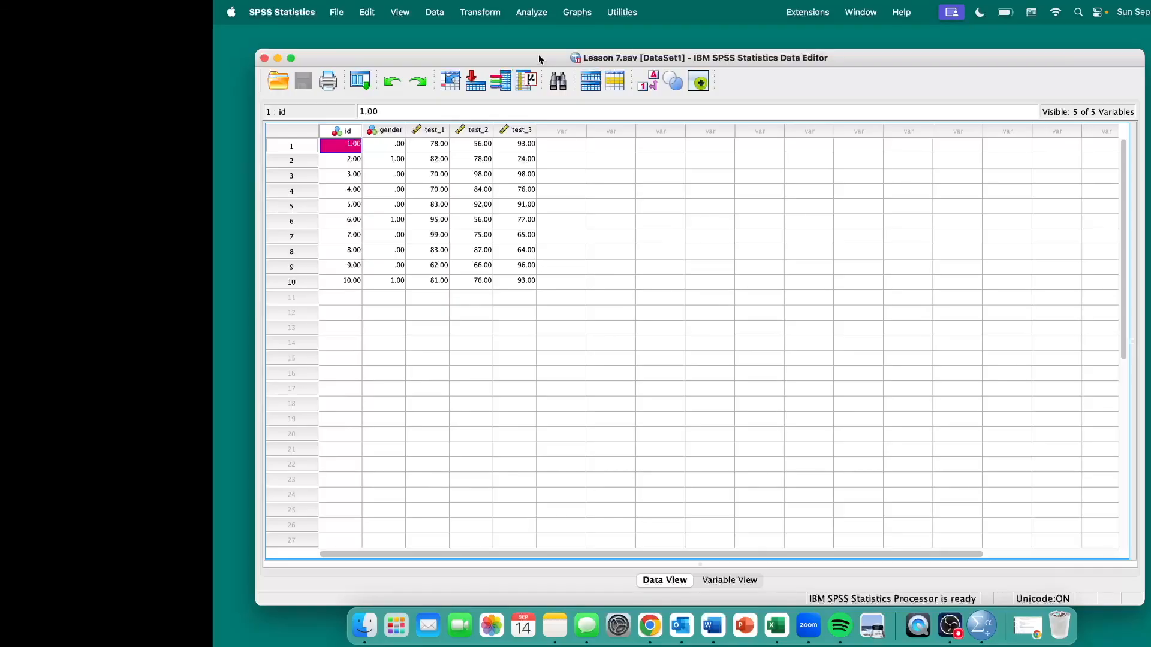
{"action": "left_click_drag", "start_coordinate": [534, 57], "coordinate": [536, 56]}
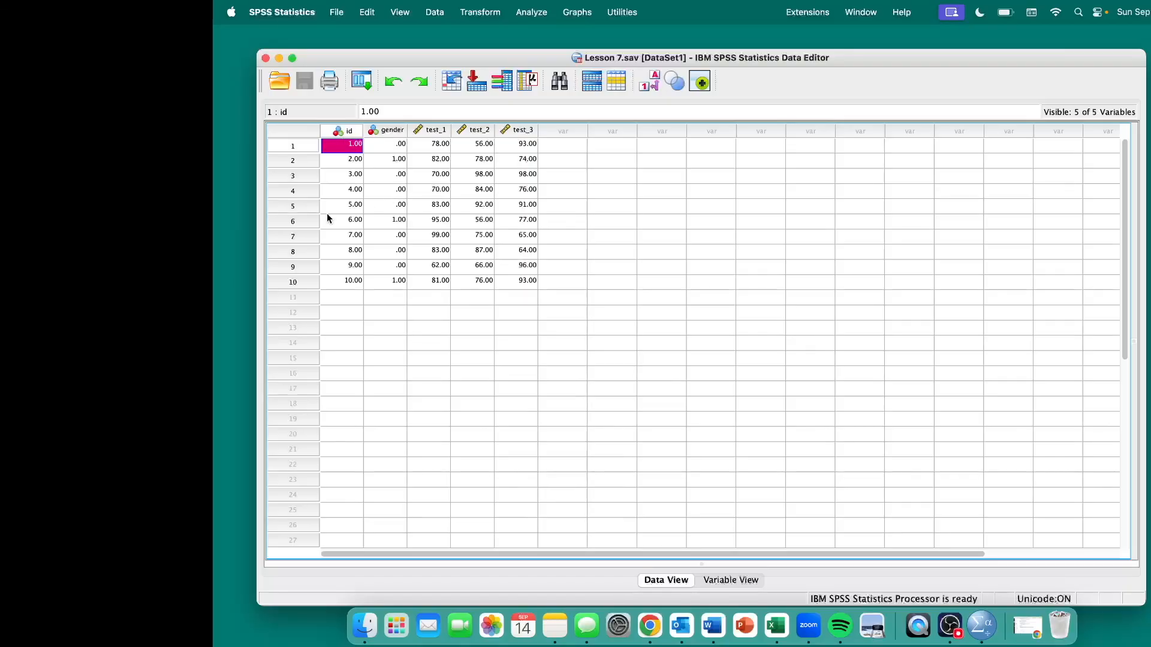
Step: Highlight the variable columns id through test_3 and the rows of cases 1 to 10 to examine the dataset's layout
{"action": "left_click", "coordinate": [358, 239]}
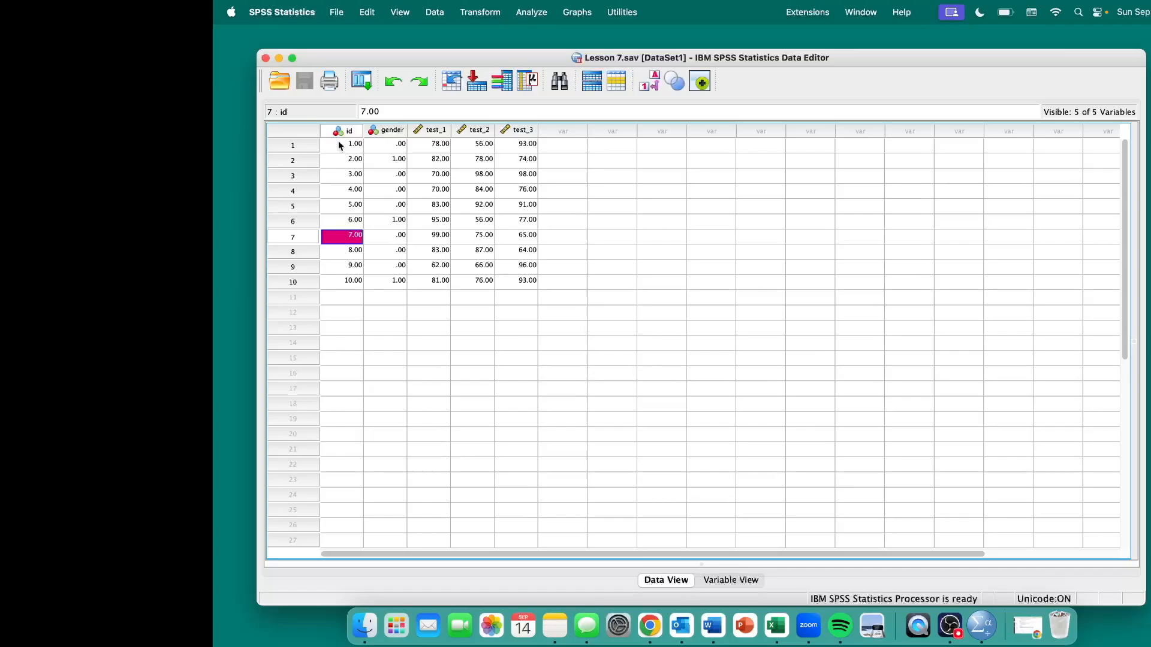
{"action": "left_click_drag", "start_coordinate": [342, 130], "coordinate": [521, 129]}
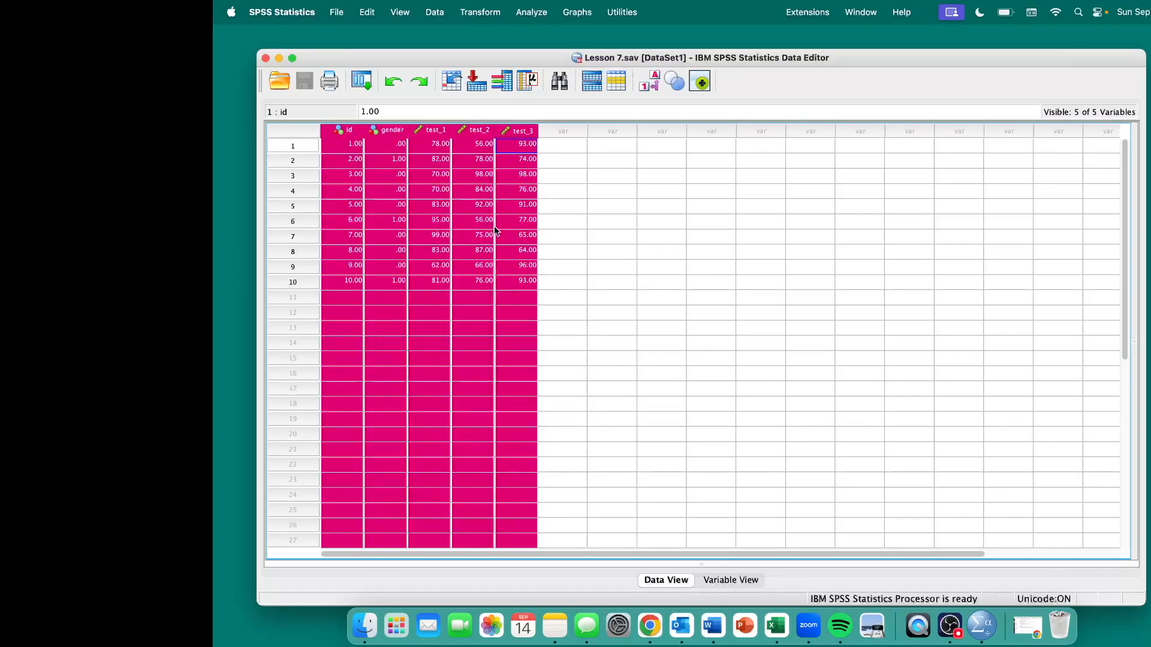
{"action": "left_click", "coordinate": [509, 220]}
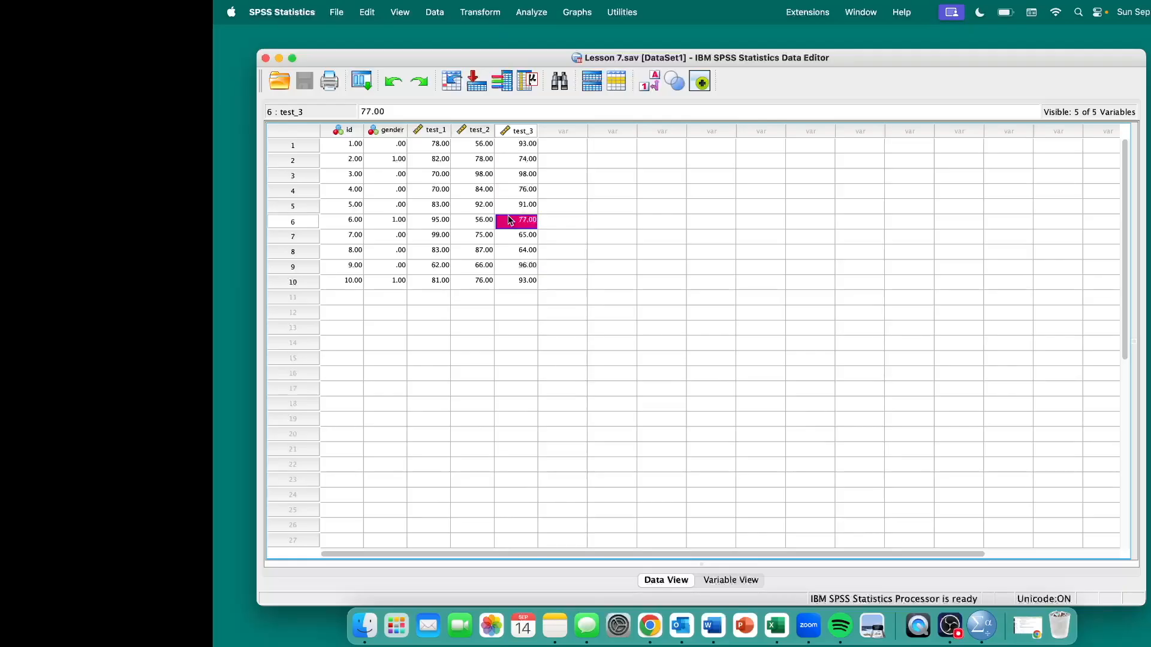
{"action": "left_click_drag", "start_coordinate": [515, 130], "coordinate": [360, 133]}
{"action": "left_click", "coordinate": [342, 219]}
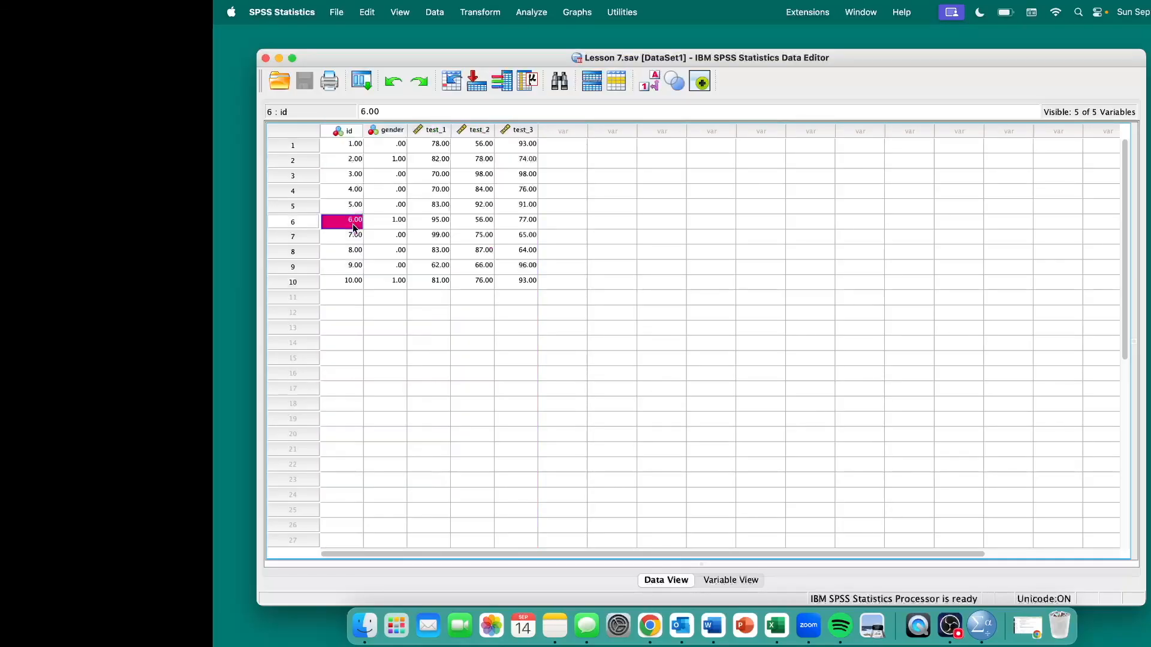
{"action": "left_click_drag", "start_coordinate": [306, 280], "coordinate": [313, 147]}
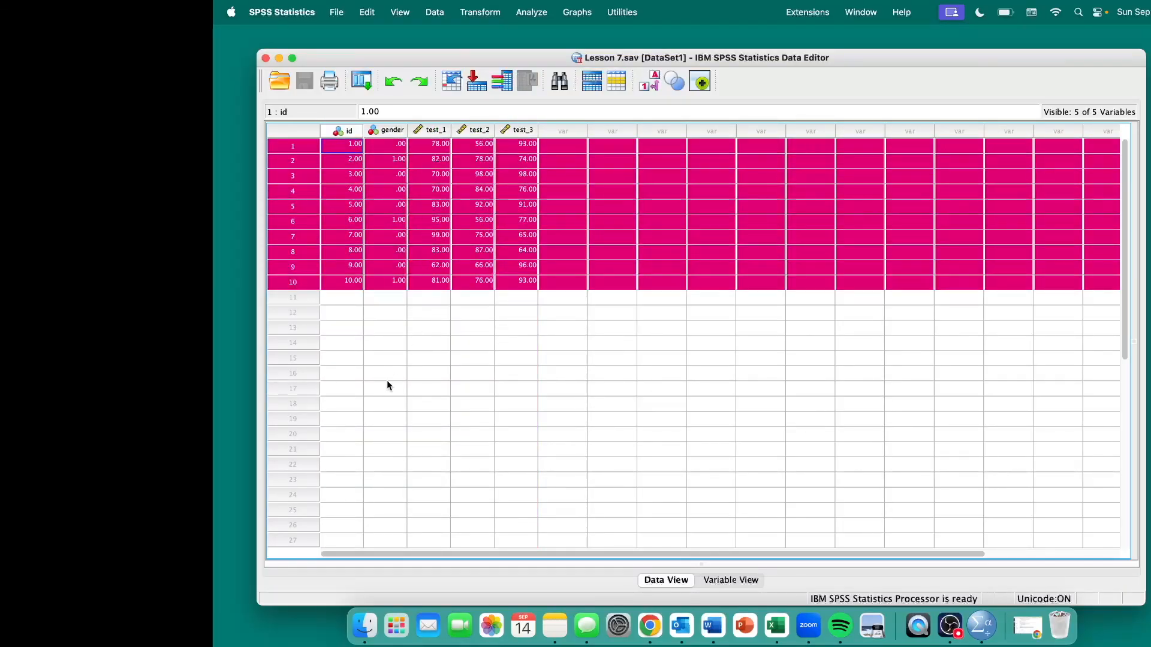
{"action": "left_click", "coordinate": [352, 222]}
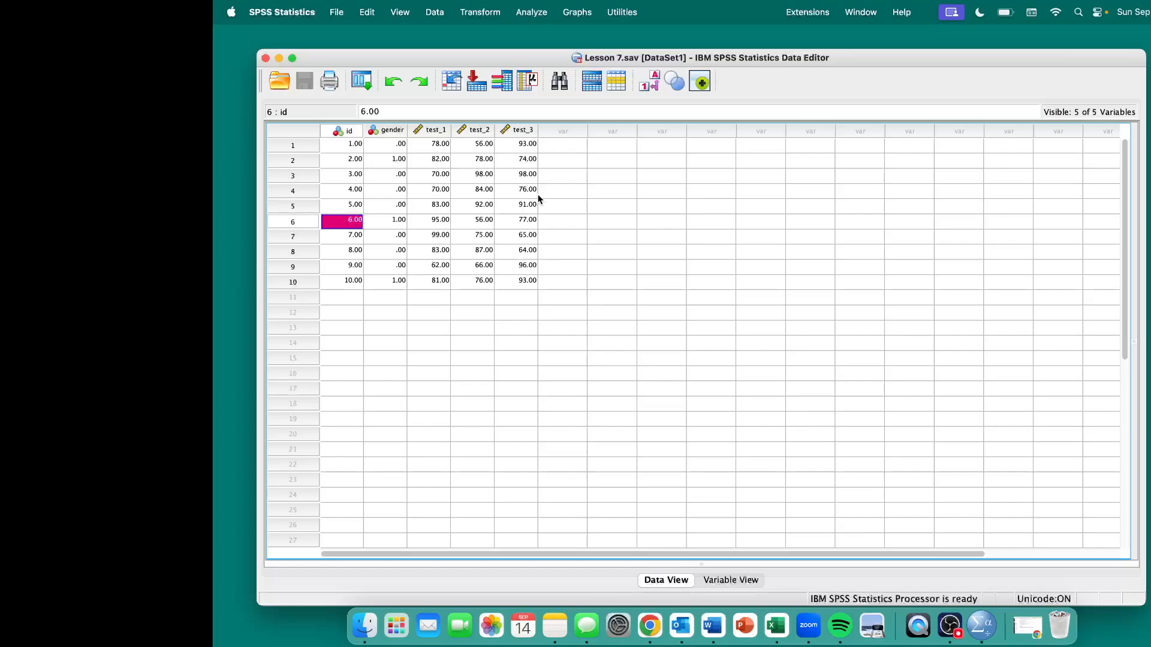
Step: Find the test score 3 variable in the Variables utility and go to its column in the data
{"action": "scroll", "coordinate": [714, 273], "scroll_direction": "right", "scroll_amount": 5}
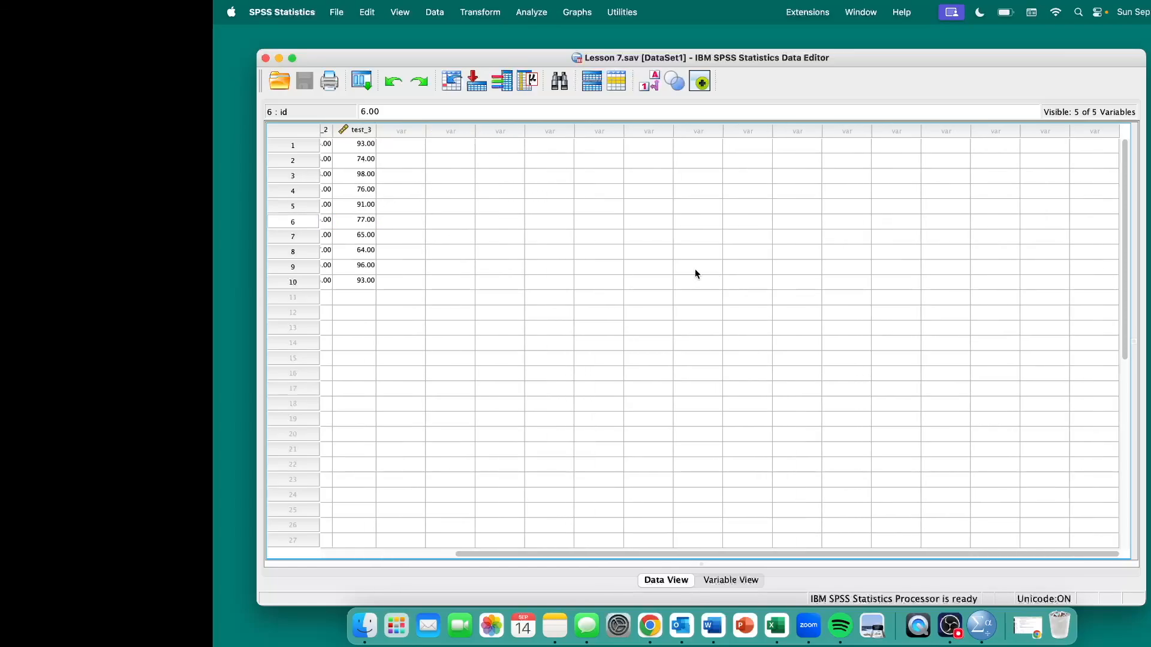
{"action": "scroll", "coordinate": [743, 294], "scroll_direction": "down", "scroll_amount": 1}
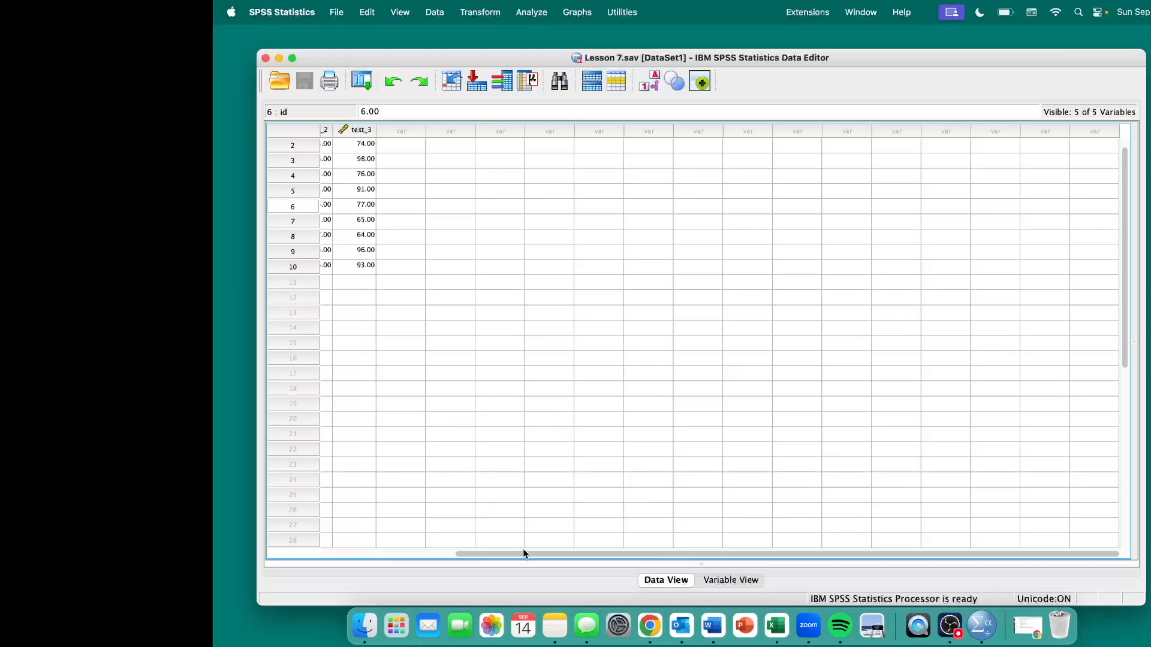
{"action": "left_click_drag", "start_coordinate": [532, 554], "coordinate": [341, 556]}
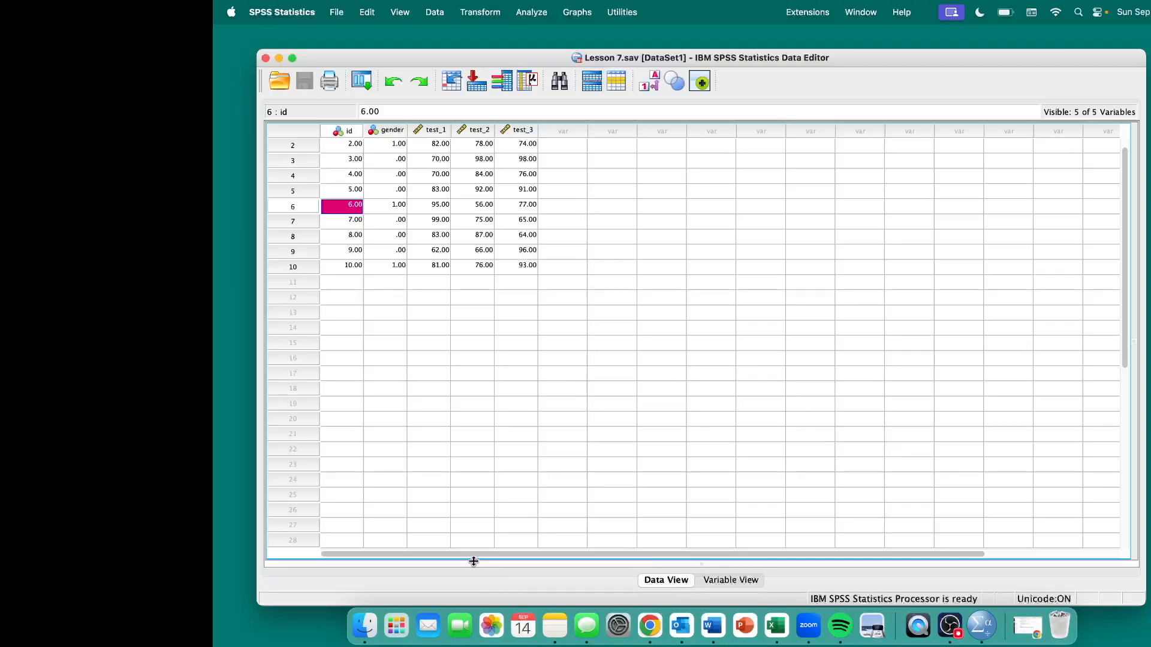
{"action": "left_click_drag", "start_coordinate": [471, 554], "coordinate": [333, 536]}
{"action": "left_click", "coordinate": [624, 13]}
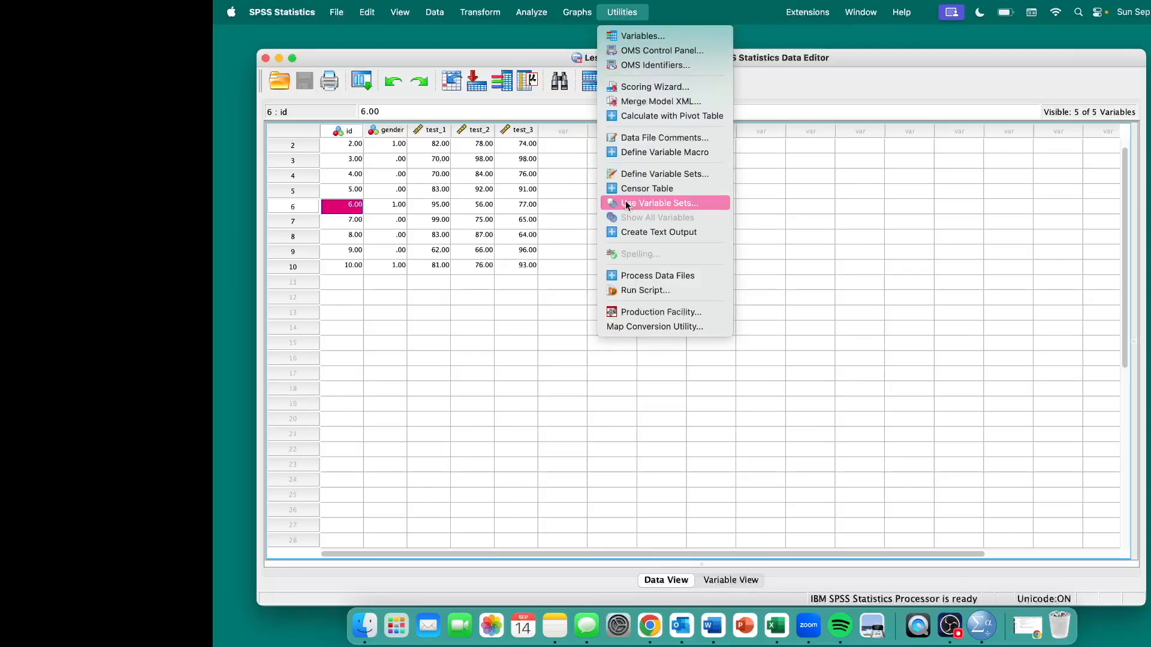
{"action": "left_click", "coordinate": [624, 36]}
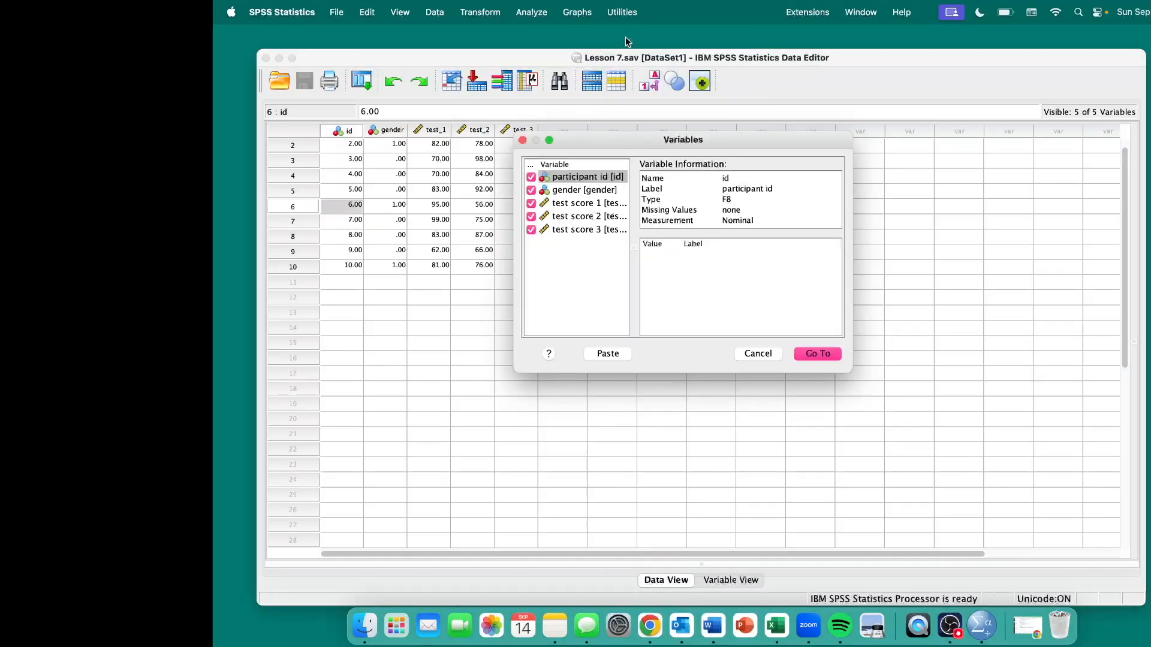
{"action": "left_click", "coordinate": [579, 190]}
{"action": "left_click", "coordinate": [577, 231]}
{"action": "left_click", "coordinate": [823, 355]}
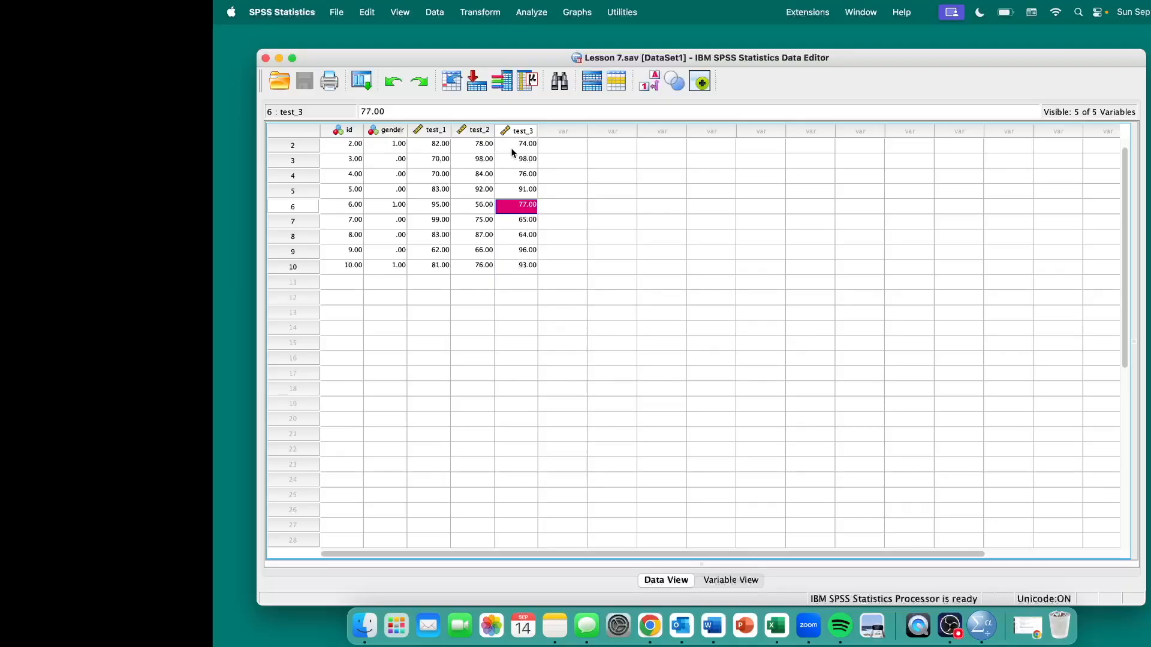
Step: Starting from the first id cell, jump to case number 8 with Go to Case and close the dialog
{"action": "left_click_drag", "start_coordinate": [340, 267], "coordinate": [340, 150]}
{"action": "scroll", "coordinate": [339, 149], "scroll_direction": "up", "scroll_amount": 1}
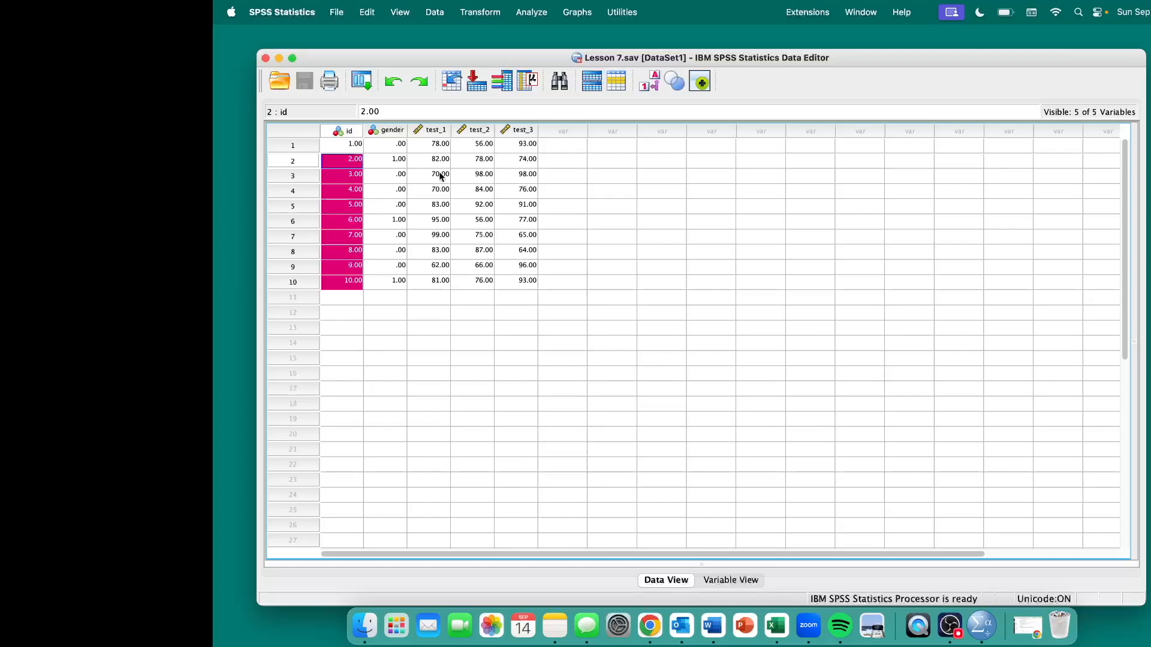
{"action": "left_click", "coordinate": [346, 146]}
{"action": "left_click", "coordinate": [367, 12]}
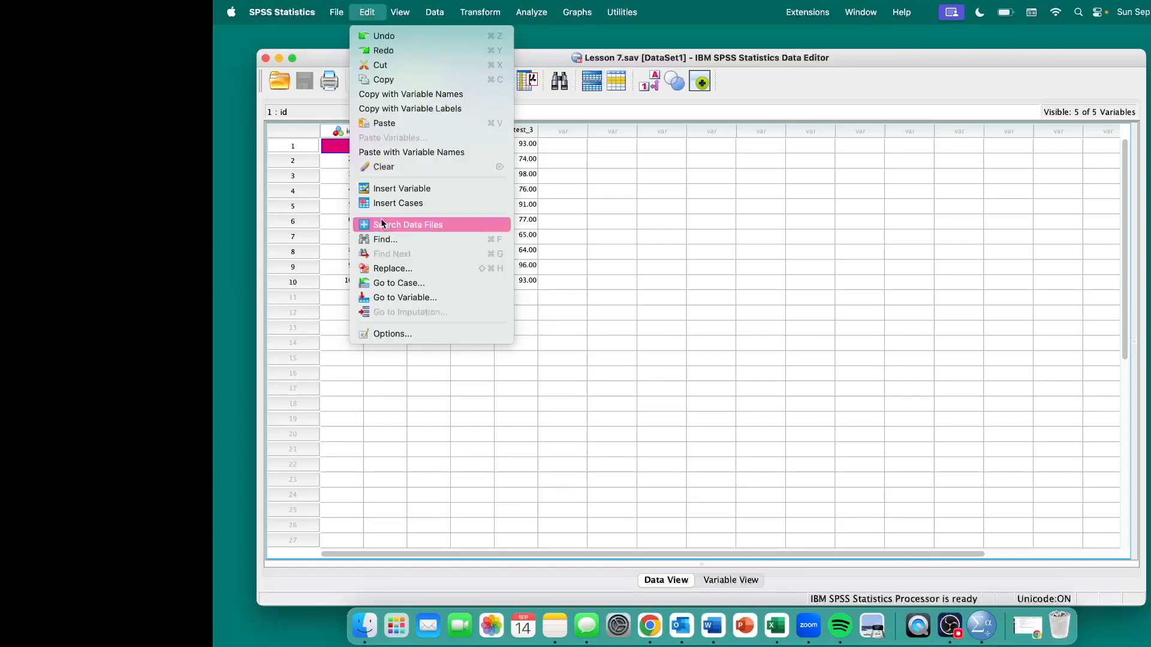
{"action": "left_click", "coordinate": [383, 283]}
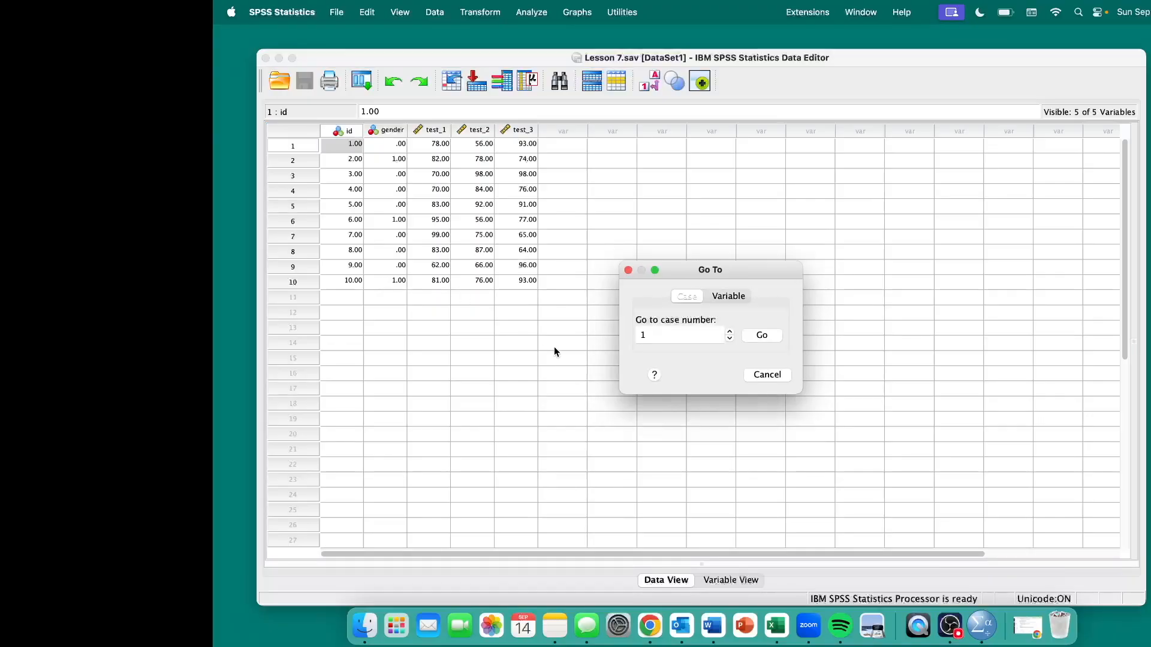
{"action": "double_click", "coordinate": [653, 336]}
{"action": "type", "text": "8"}
{"action": "left_click", "coordinate": [761, 336]}
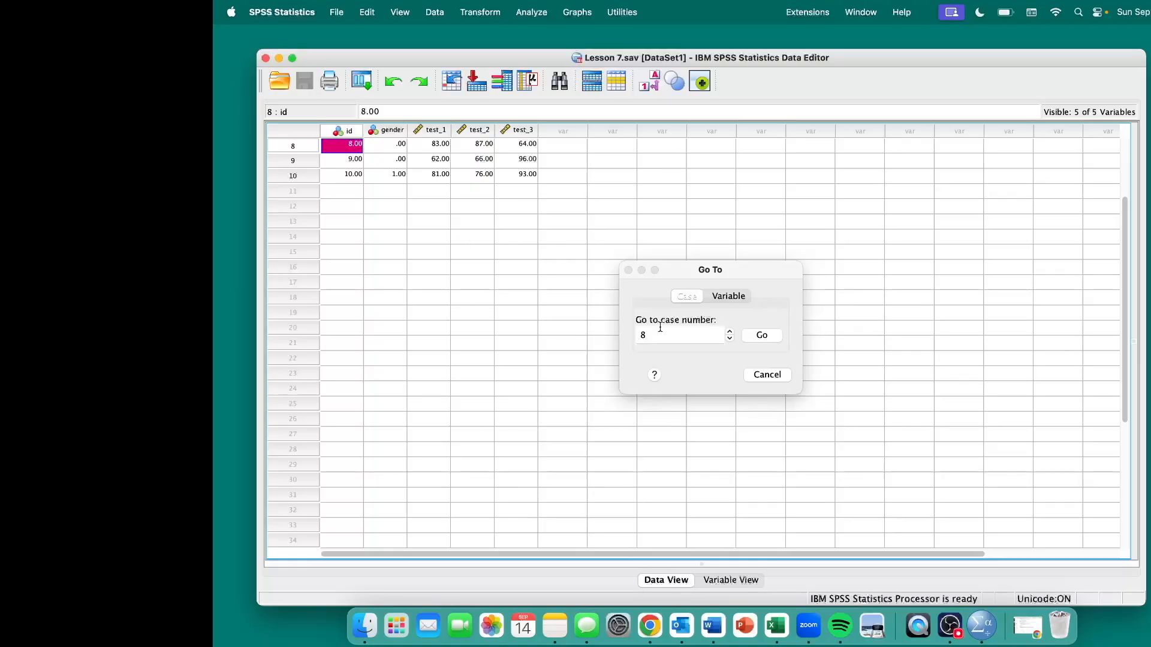
{"action": "left_click", "coordinate": [767, 374]}
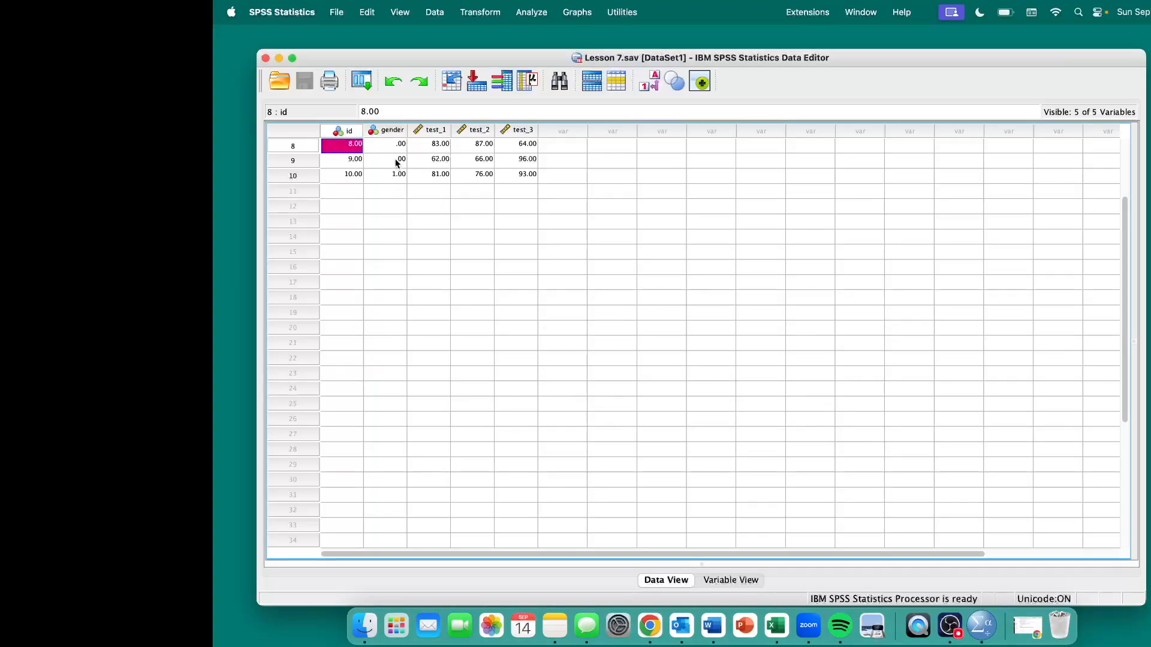
{"action": "left_click", "coordinate": [365, 12]}
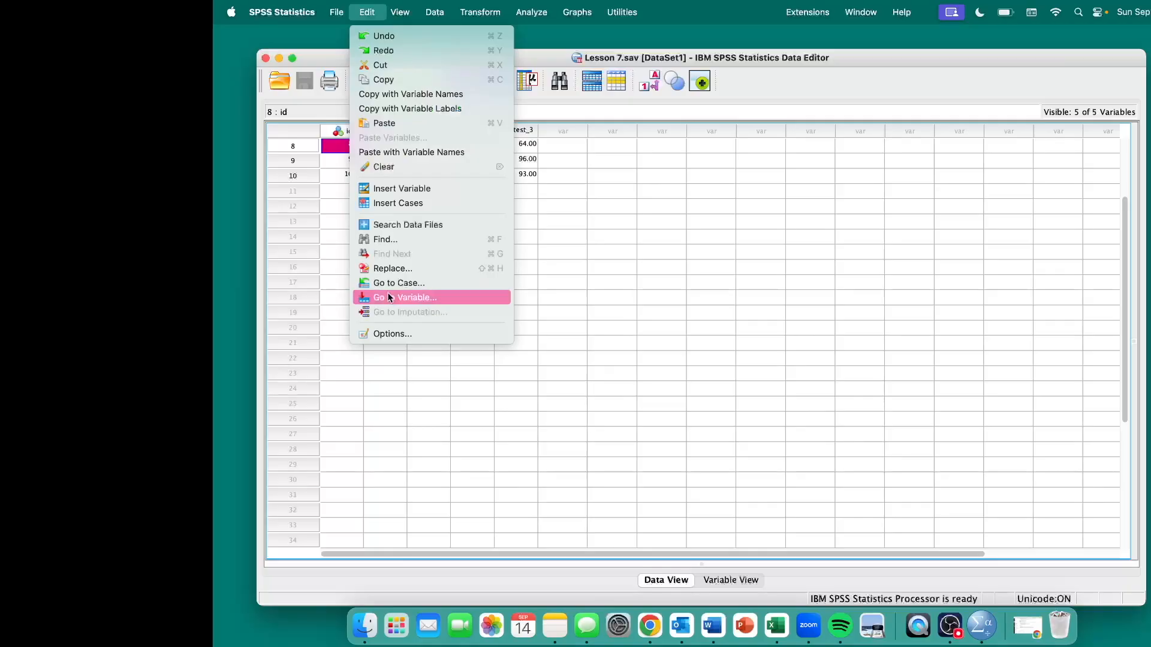
{"action": "left_click", "coordinate": [337, 162]}
{"action": "scroll", "coordinate": [346, 186], "scroll_direction": "up", "scroll_amount": 3}
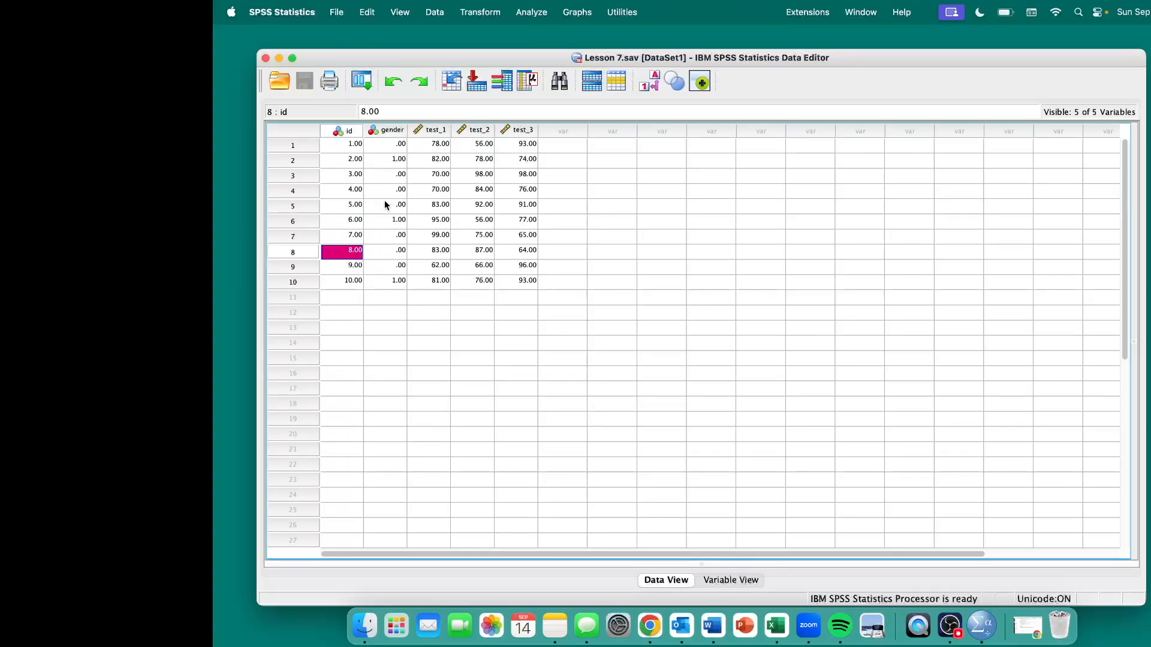
Step: Find the value 87 in the test_2 column with the Find tool
{"action": "left_click", "coordinate": [465, 127]}
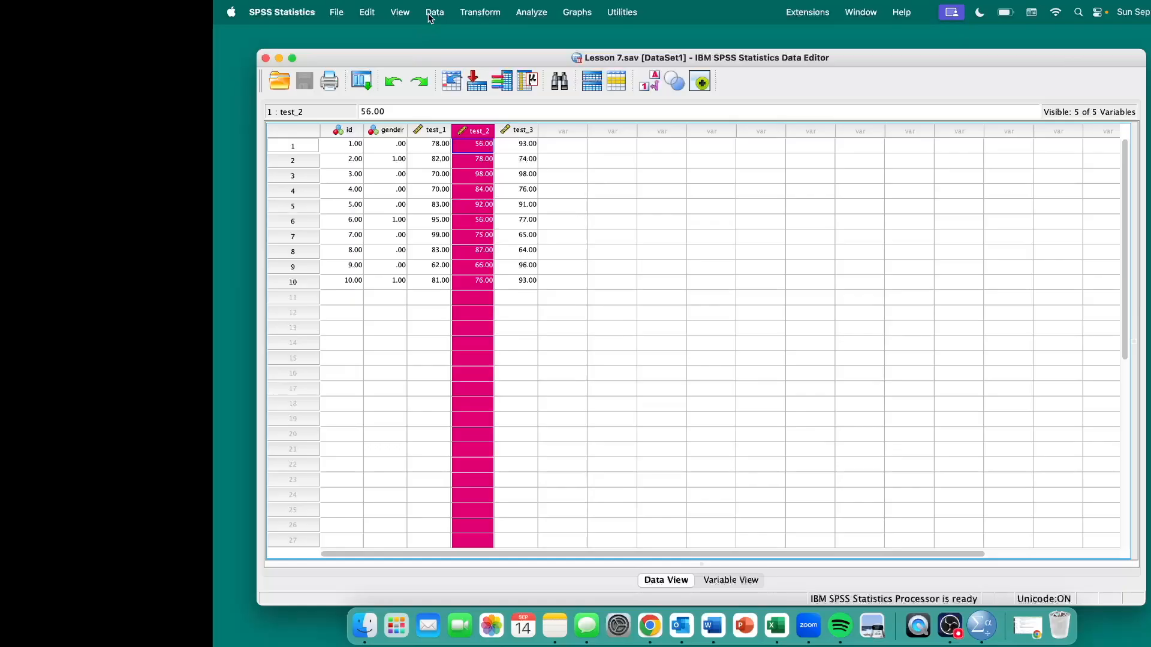
{"action": "left_click", "coordinate": [370, 13]}
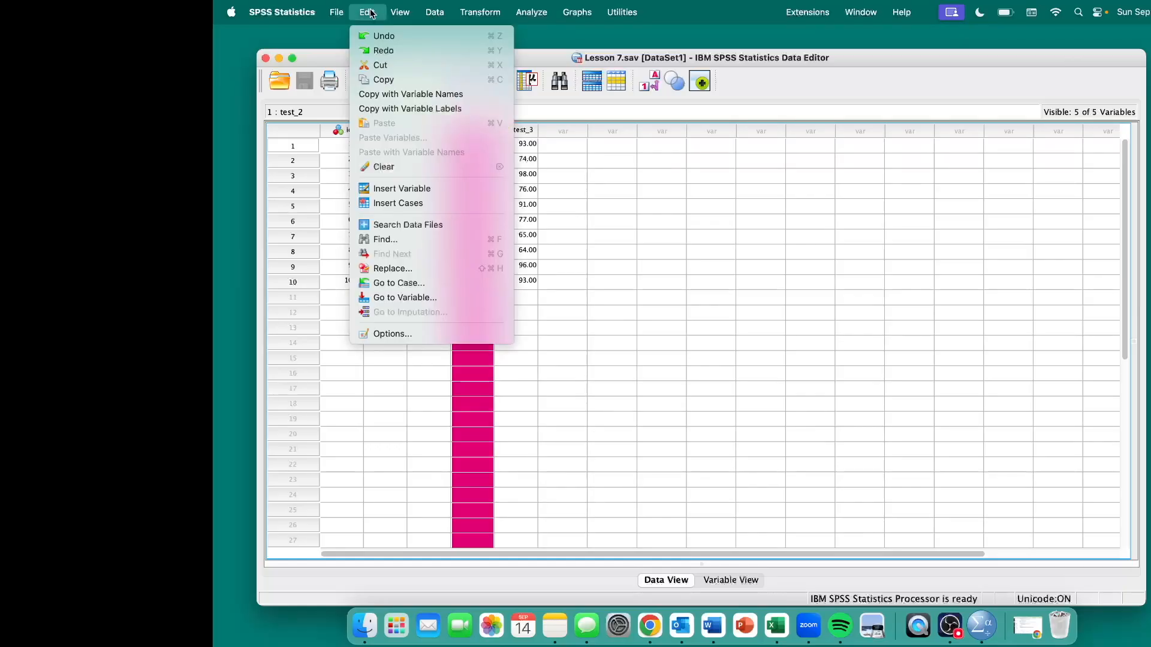
{"action": "left_click", "coordinate": [425, 240]}
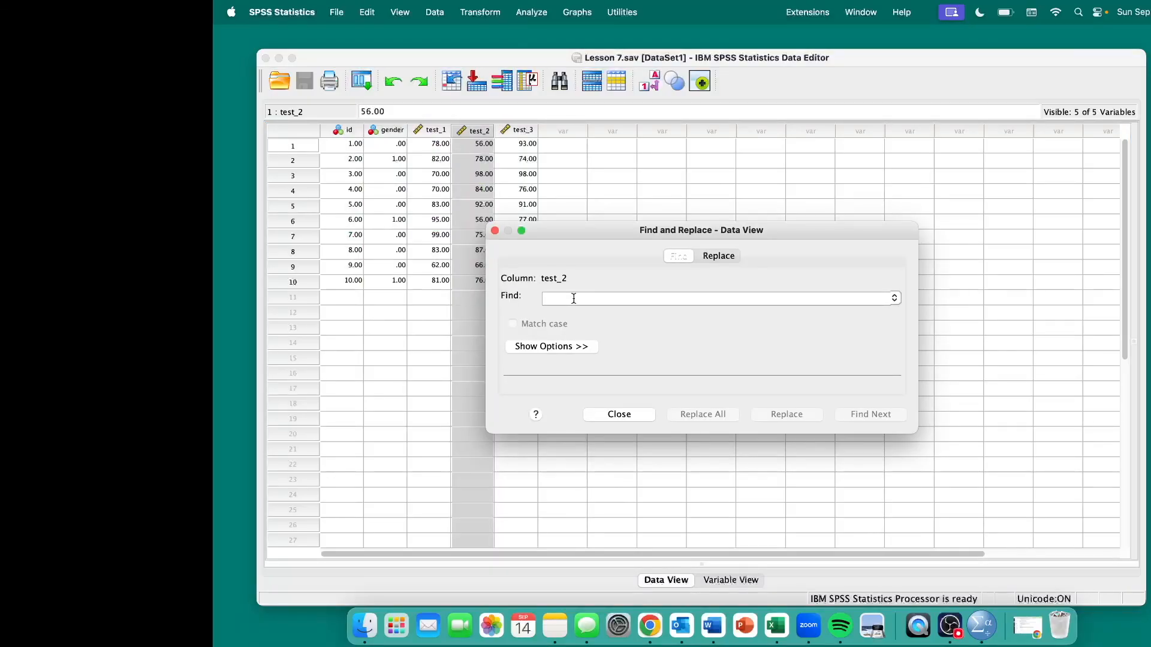
{"action": "type", "text": "87"}
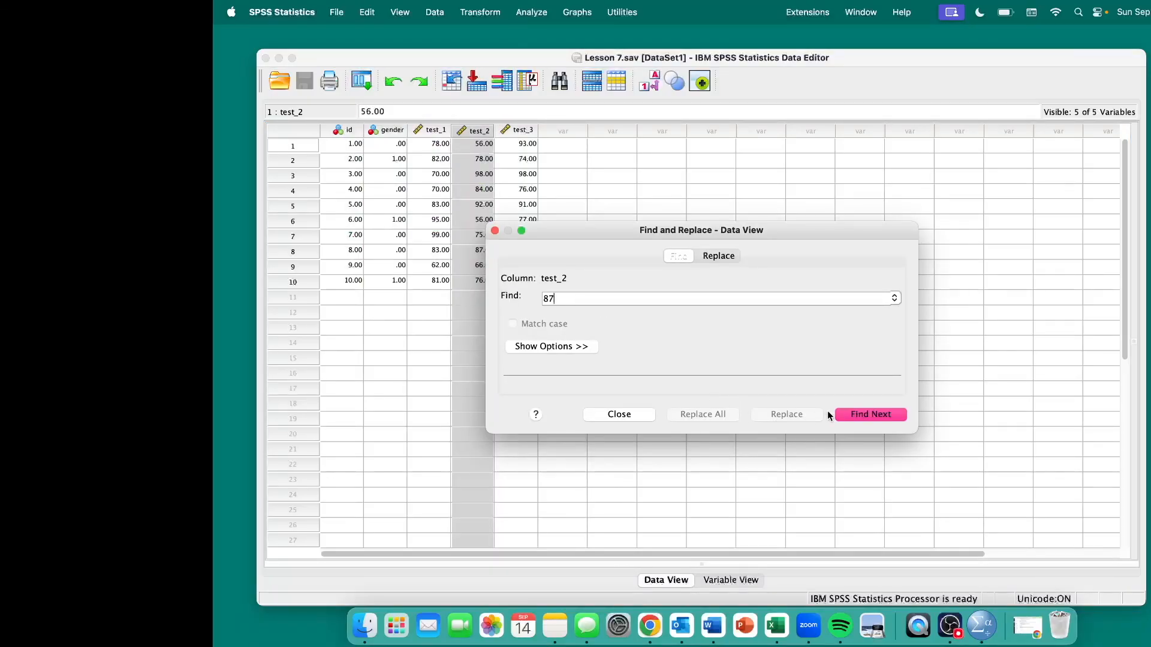
{"action": "left_click", "coordinate": [876, 415]}
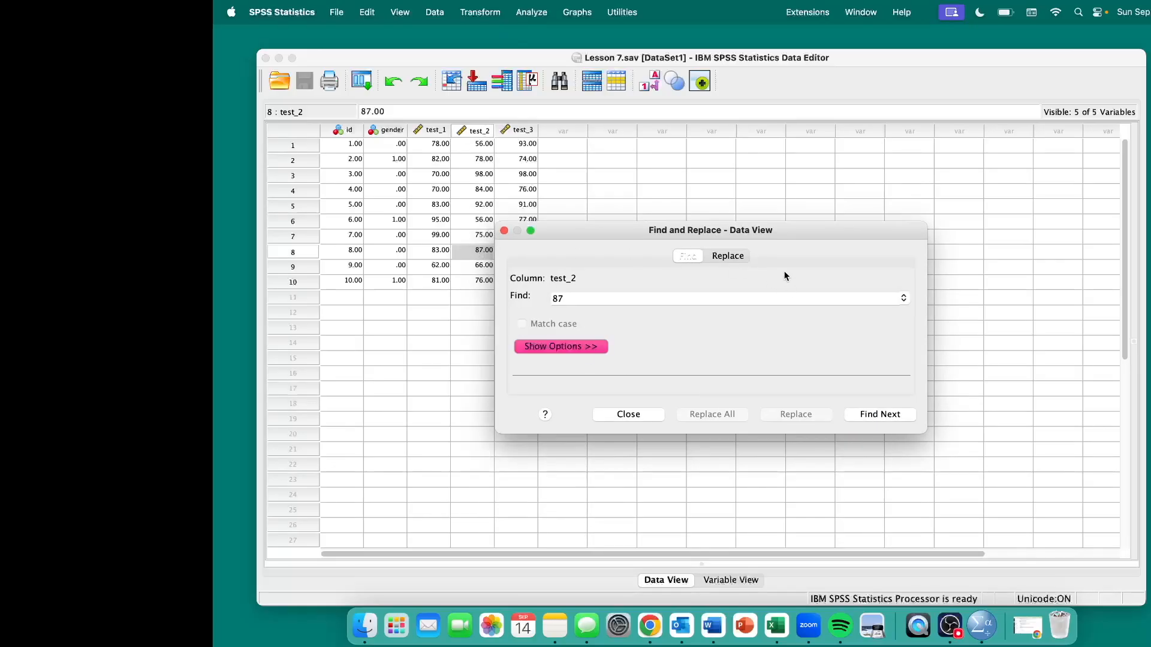
Step: Move the Find and Replace dialog clear of the data, view its Replace options and close it
{"action": "left_click_drag", "start_coordinate": [782, 231], "coordinate": [915, 158]}
{"action": "left_click", "coordinate": [864, 183]}
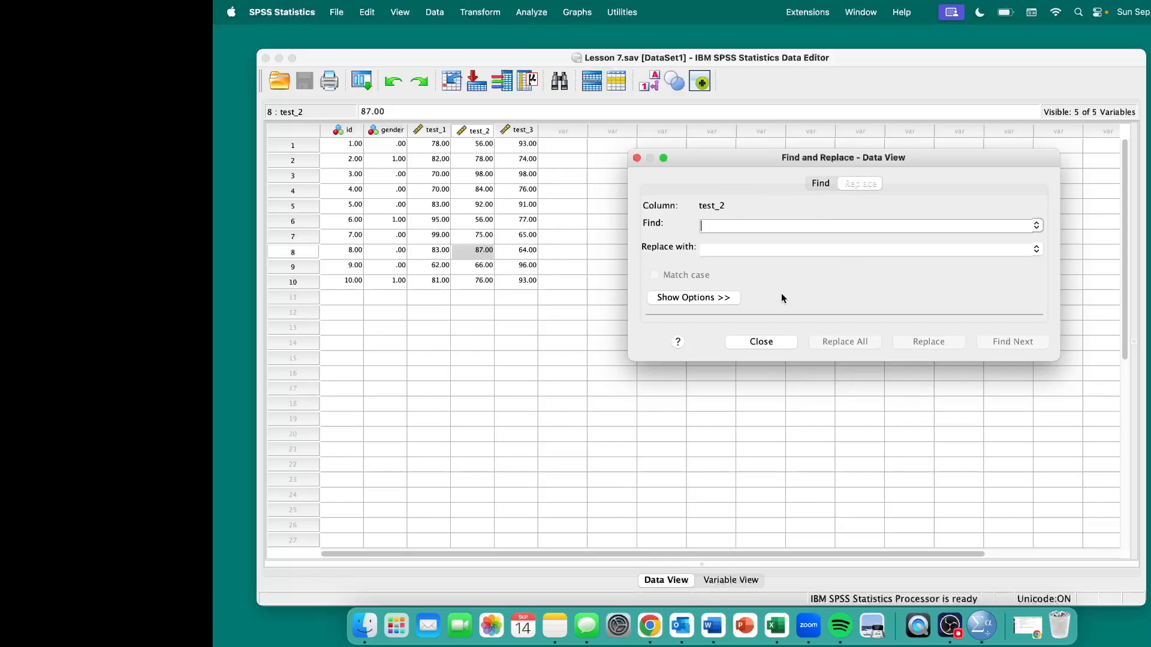
{"action": "left_click", "coordinate": [637, 158]}
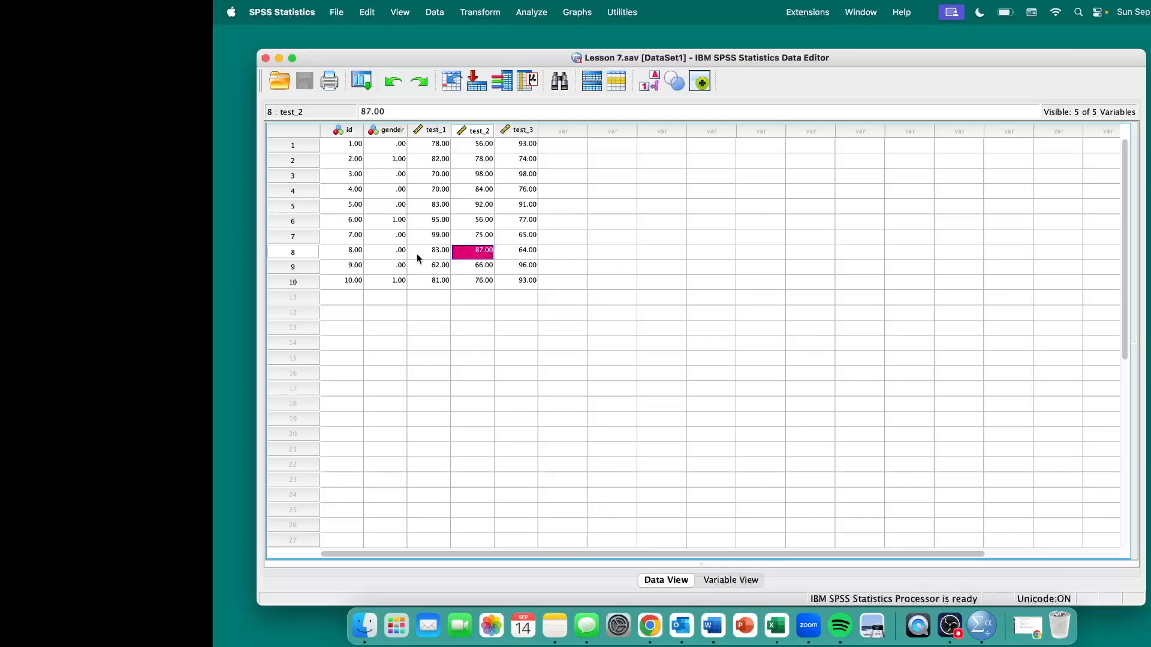
Step: Highlight the gender column and the empty variable columns beside test_3, ending with the first four empty columns selected together
{"action": "left_click", "coordinate": [394, 130]}
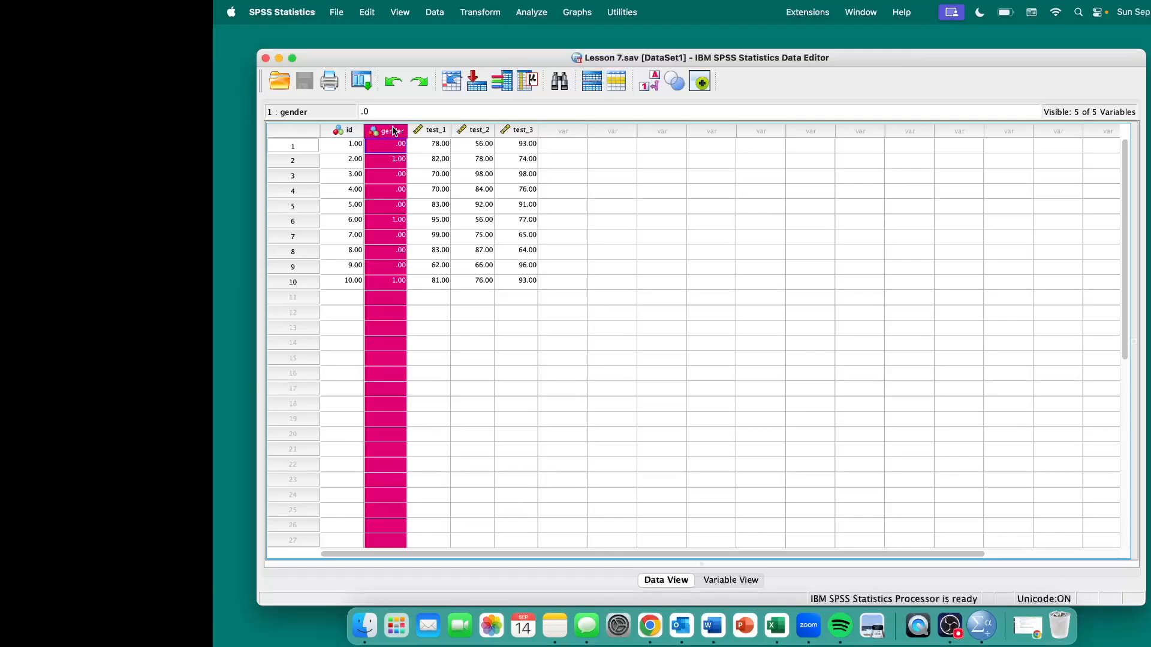
{"action": "left_click", "coordinate": [567, 130]}
{"action": "left_click", "coordinate": [617, 129]}
{"action": "left_click", "coordinate": [675, 131]}
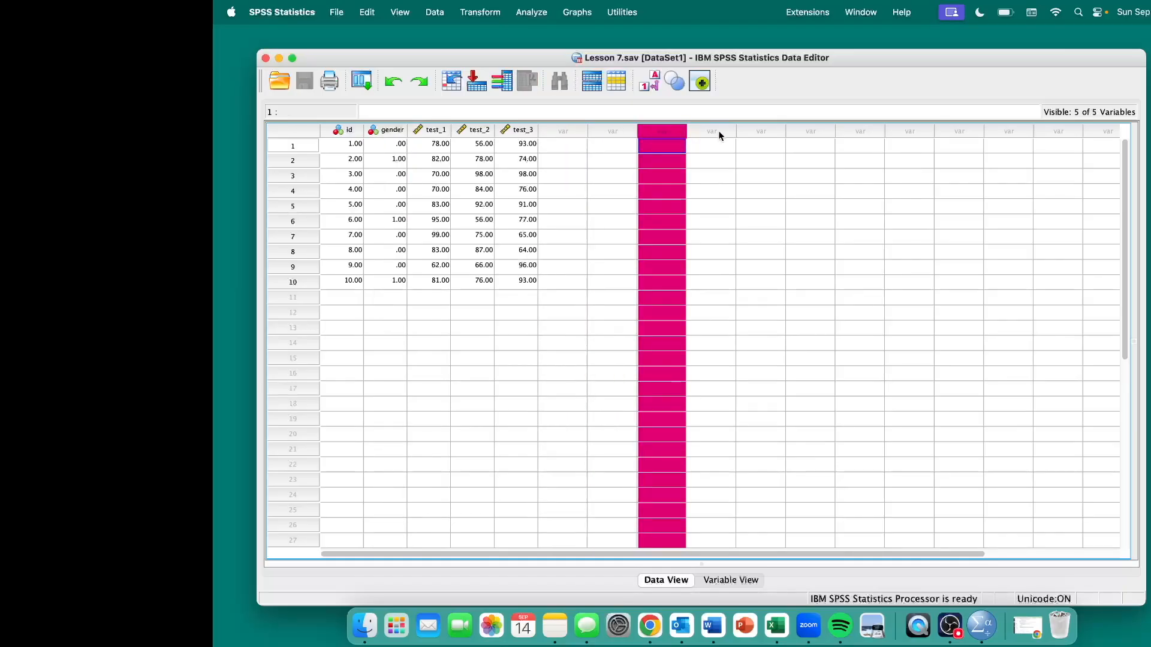
{"action": "left_click", "coordinate": [716, 131]}
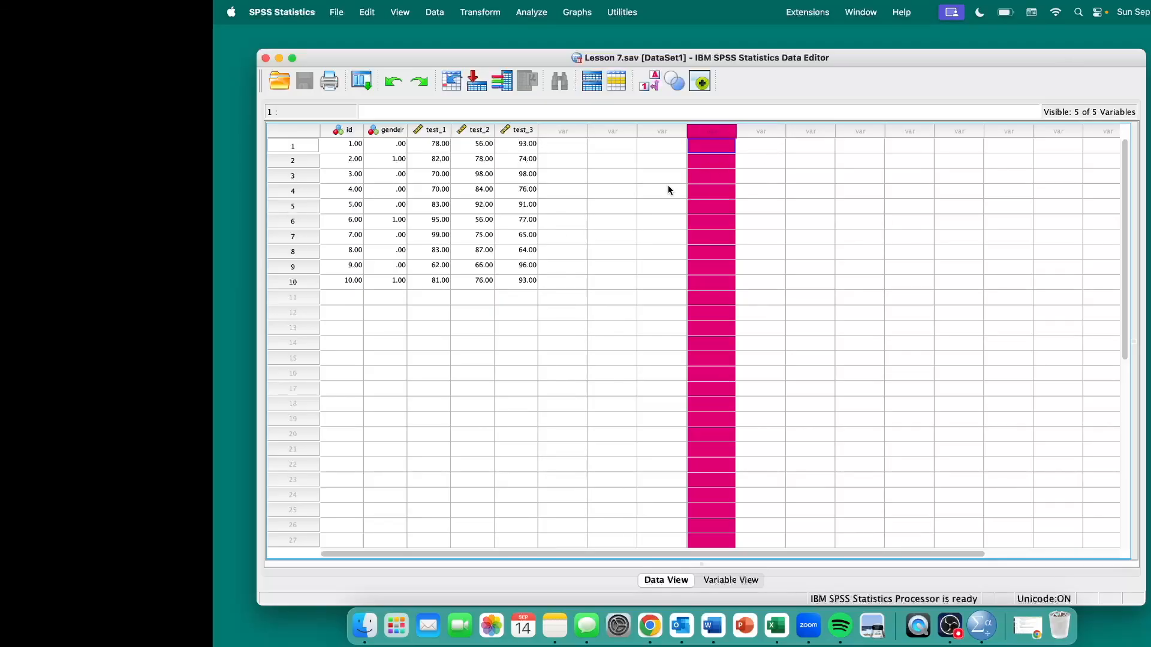
{"action": "left_click", "coordinate": [566, 130]}
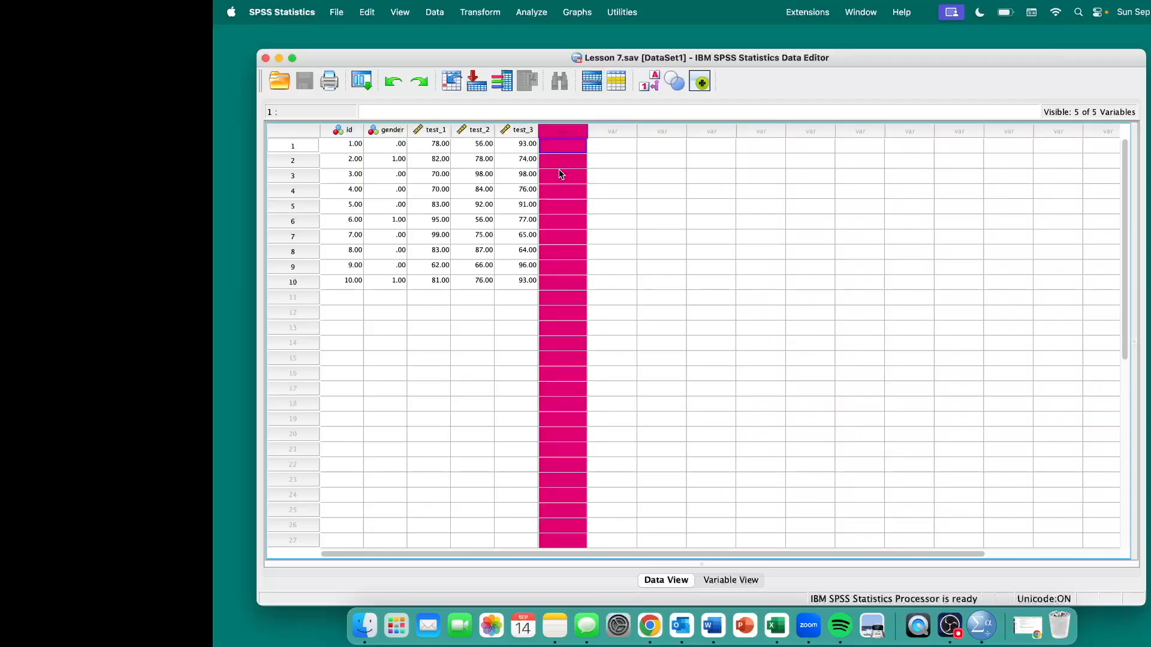
{"action": "left_click", "coordinate": [610, 131]}
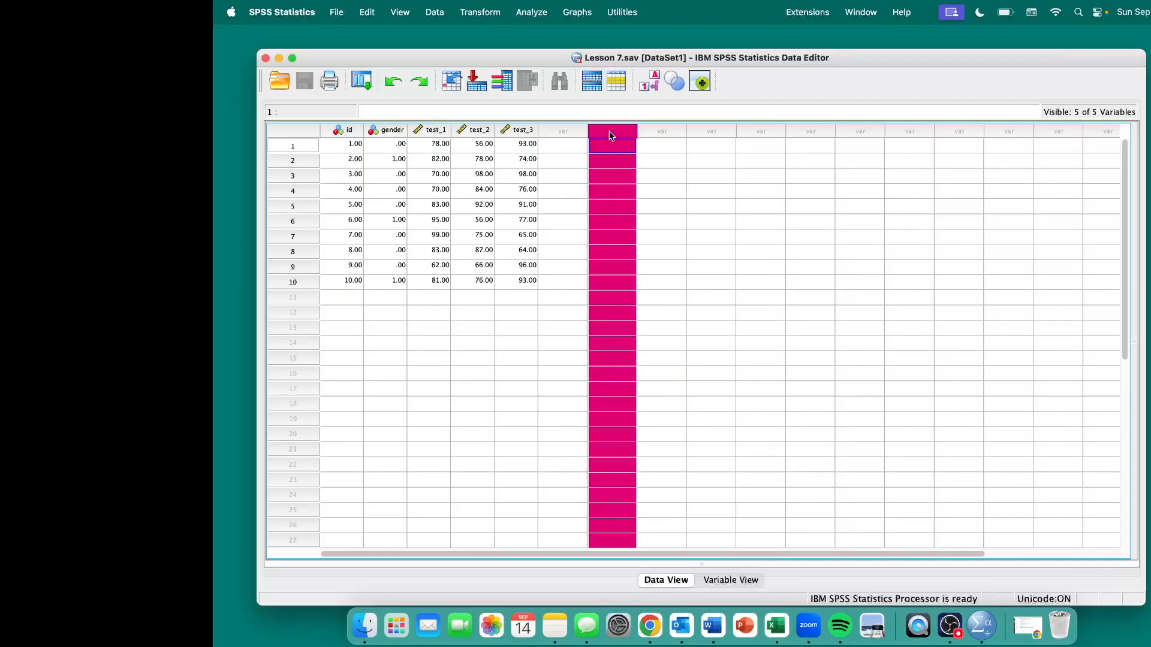
{"action": "left_click", "coordinate": [675, 132]}
{"action": "left_click_drag", "start_coordinate": [553, 128], "coordinate": [703, 135]}
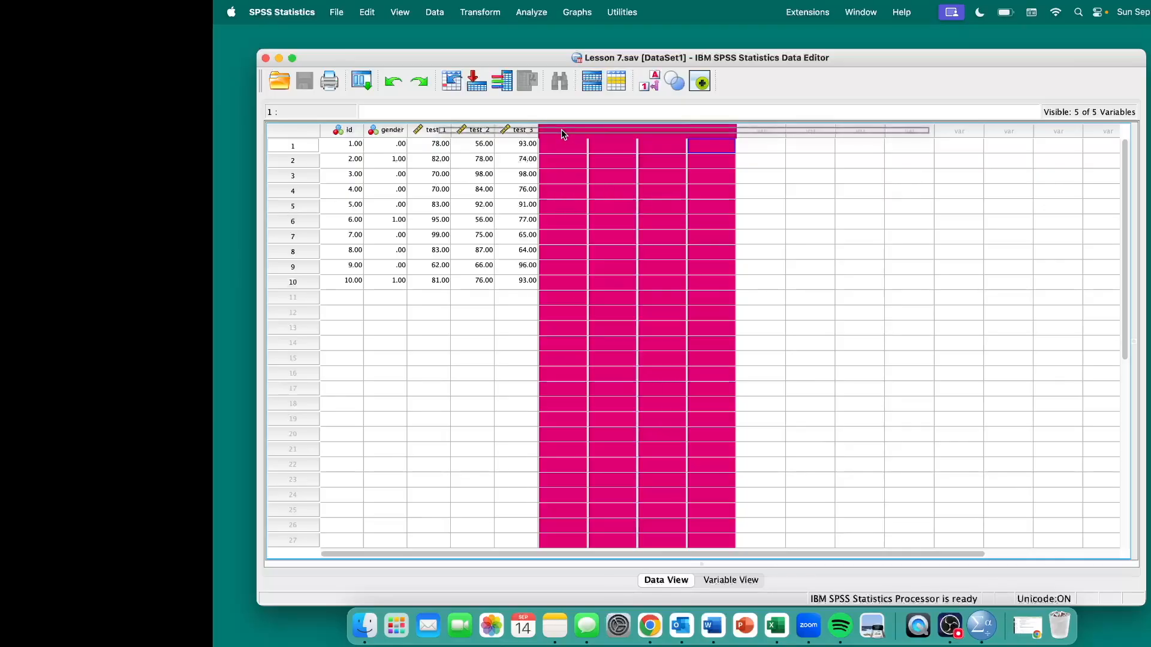
Step: Highlight the test_1, test_2 and test_3 columns, singly and as a group, to examine the three test score variables
{"action": "left_click", "coordinate": [438, 132]}
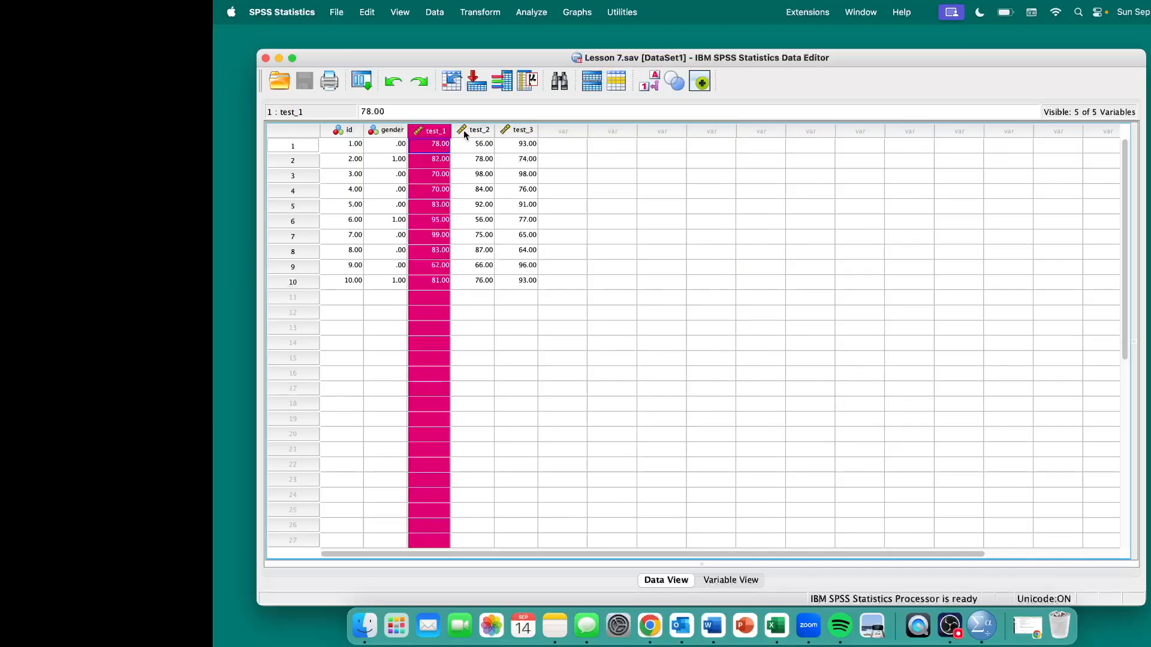
{"action": "left_click_drag", "start_coordinate": [514, 136], "coordinate": [442, 131]}
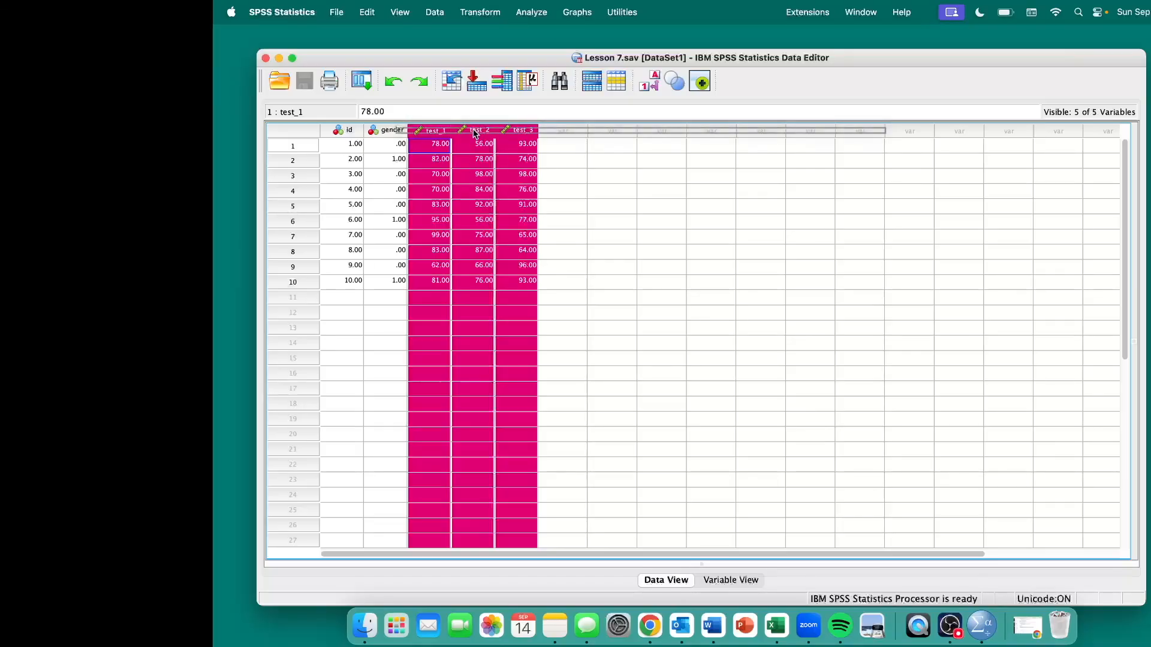
{"action": "left_click", "coordinate": [467, 175]}
{"action": "left_click", "coordinate": [470, 130]}
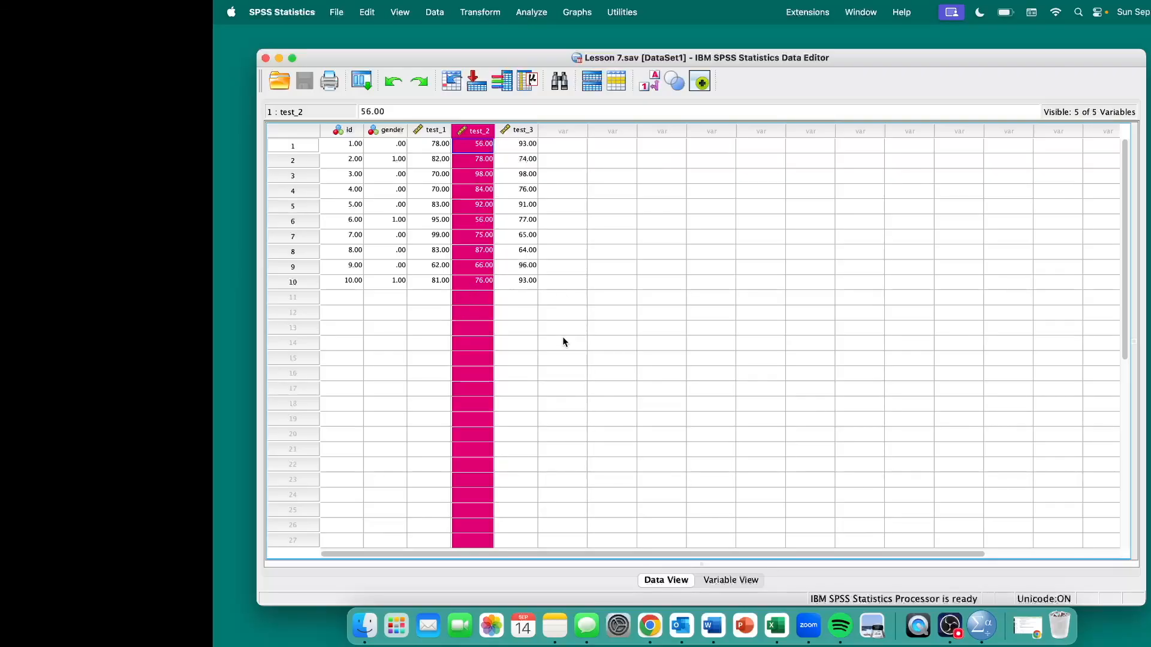
{"action": "left_click_drag", "start_coordinate": [430, 130], "coordinate": [502, 131]}
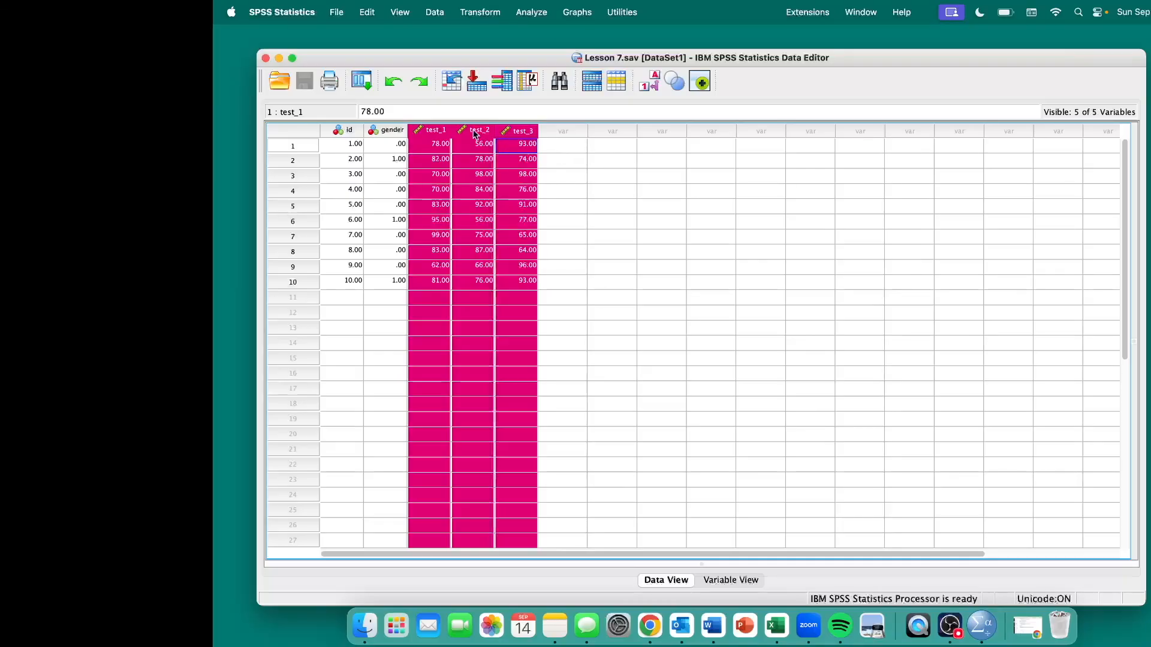
{"action": "mouse_move", "coordinate": [474, 133]}
{"action": "left_click", "coordinate": [448, 178]}
{"action": "left_click", "coordinate": [426, 130]}
{"action": "left_click", "coordinate": [519, 131], "text": "shift"}
{"action": "left_click", "coordinate": [431, 147]}
{"action": "left_click_drag", "start_coordinate": [432, 132], "coordinate": [533, 133]}
{"action": "left_click", "coordinate": [475, 206]}
{"action": "left_click", "coordinate": [439, 131]}
{"action": "left_click_drag", "start_coordinate": [438, 132], "coordinate": [520, 133]}
Step: Start Recode into Different Variables and set gender as the input variable
{"action": "left_click", "coordinate": [380, 134]}
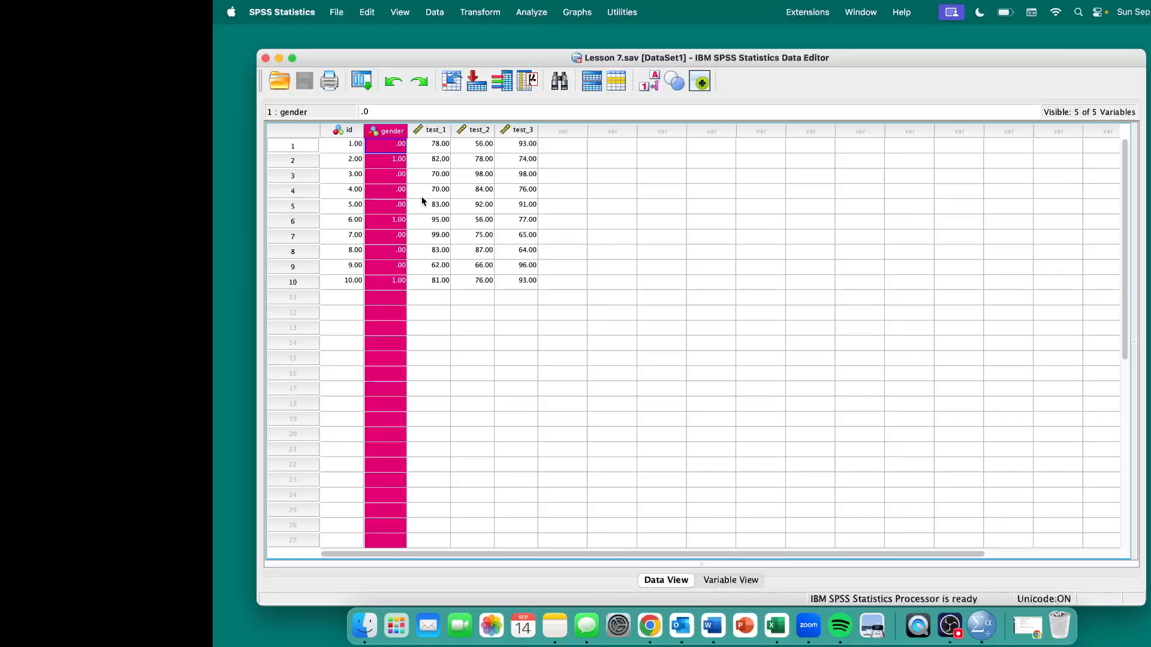
{"action": "left_click", "coordinate": [482, 12]}
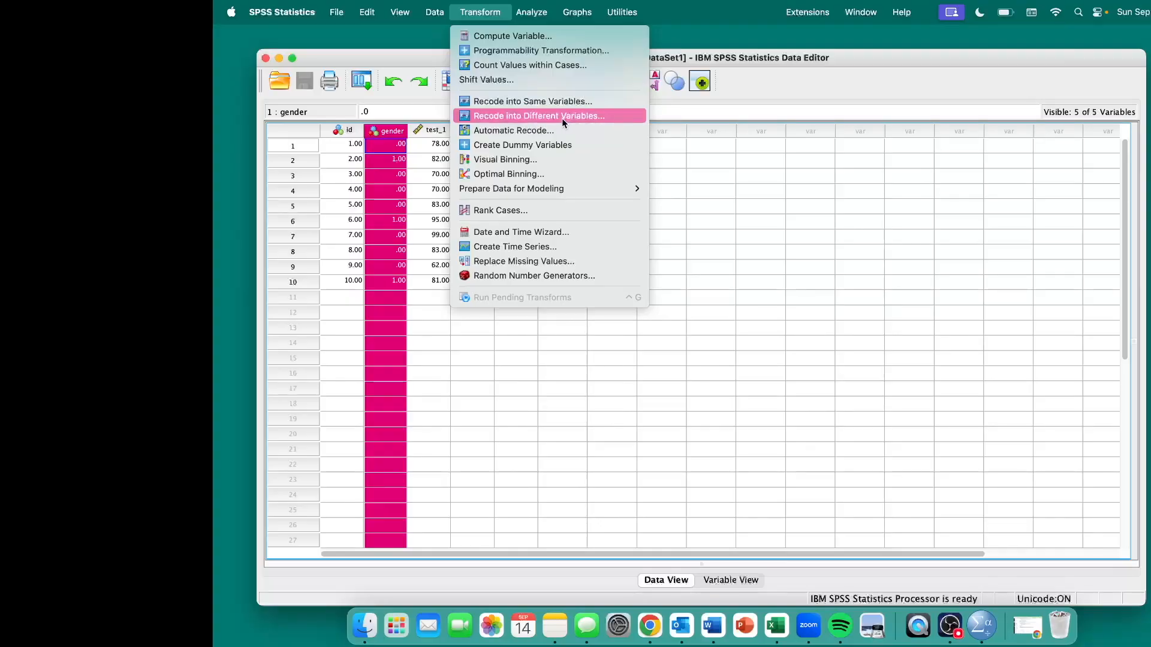
{"action": "left_click", "coordinate": [562, 116]}
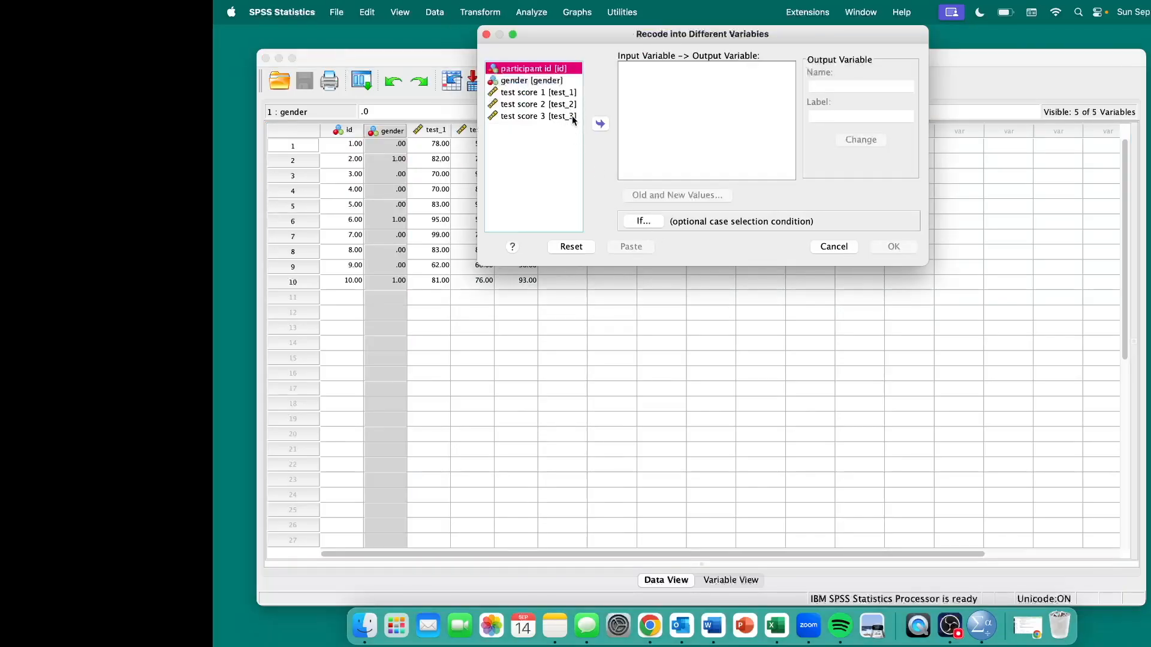
{"action": "left_click", "coordinate": [543, 81]}
{"action": "left_click", "coordinate": [600, 124]}
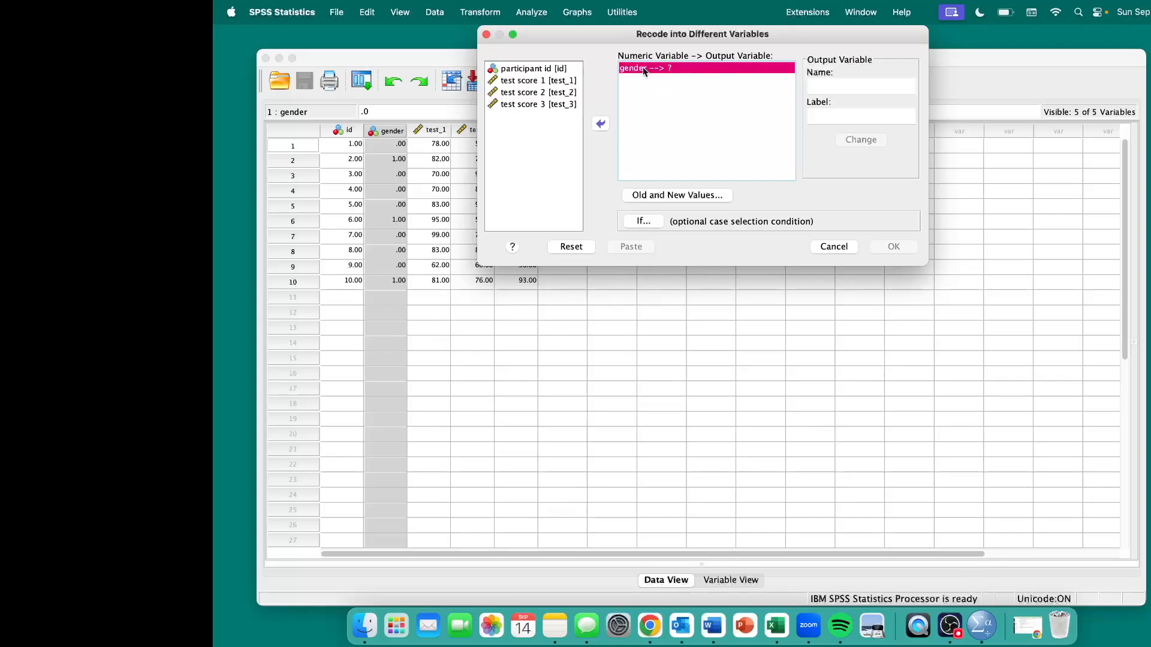
Step: Name the output variable gender2 and label it "gender recoded"
{"action": "left_click", "coordinate": [845, 86]}
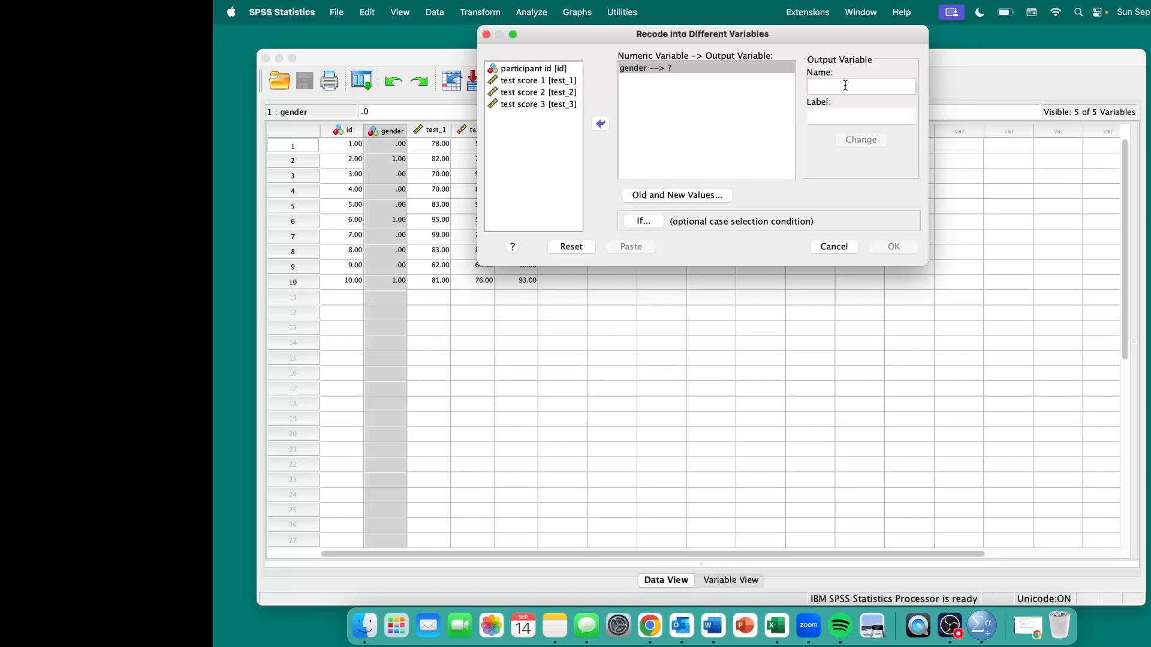
{"action": "type", "text": "gender"}
{"action": "type", "text": "reco"}
{"action": "type", "text": "de"}
{"action": "key", "text": "BackSpace"}
{"action": "key", "text": "BackSpace"}
{"action": "key", "text": "BackSpace"}
{"action": "key", "text": "BackSpace"}
{"action": "key", "text": "BackSpace"}
{"action": "key", "text": "BackSpace"}
{"action": "type", "text": "RC"}
{"action": "key", "text": "BackSpace"}
{"action": "key", "text": "BackSpace"}
{"action": "type", "text": "2"}
{"action": "left_click", "coordinate": [858, 109]}
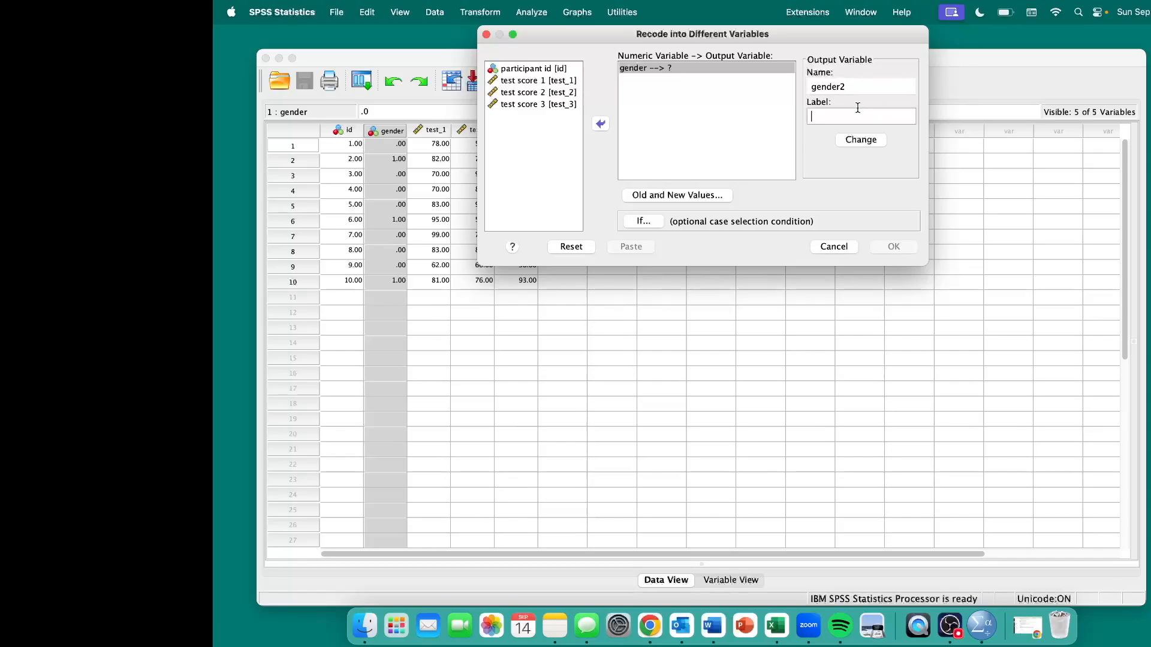
{"action": "type", "text": "gender recoded"}
Step: Try to apply the name "gender" to the output variable and dismiss the message
{"action": "double_click", "coordinate": [856, 84]}
{"action": "key", "text": "BackSpace"}
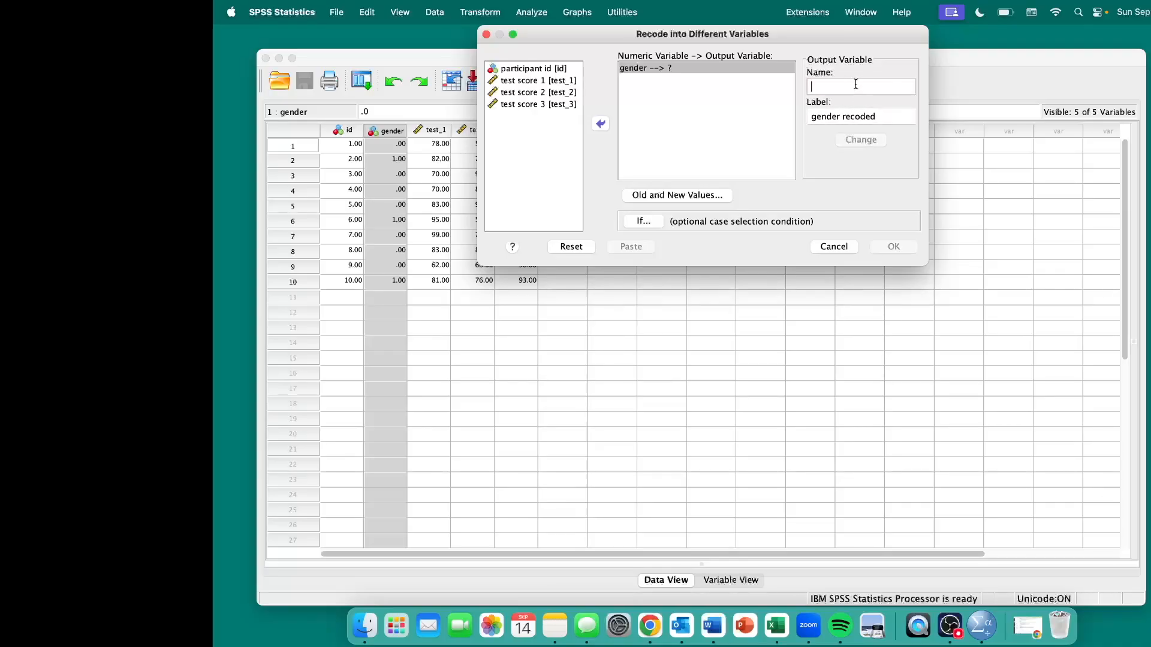
{"action": "type", "text": "gender"}
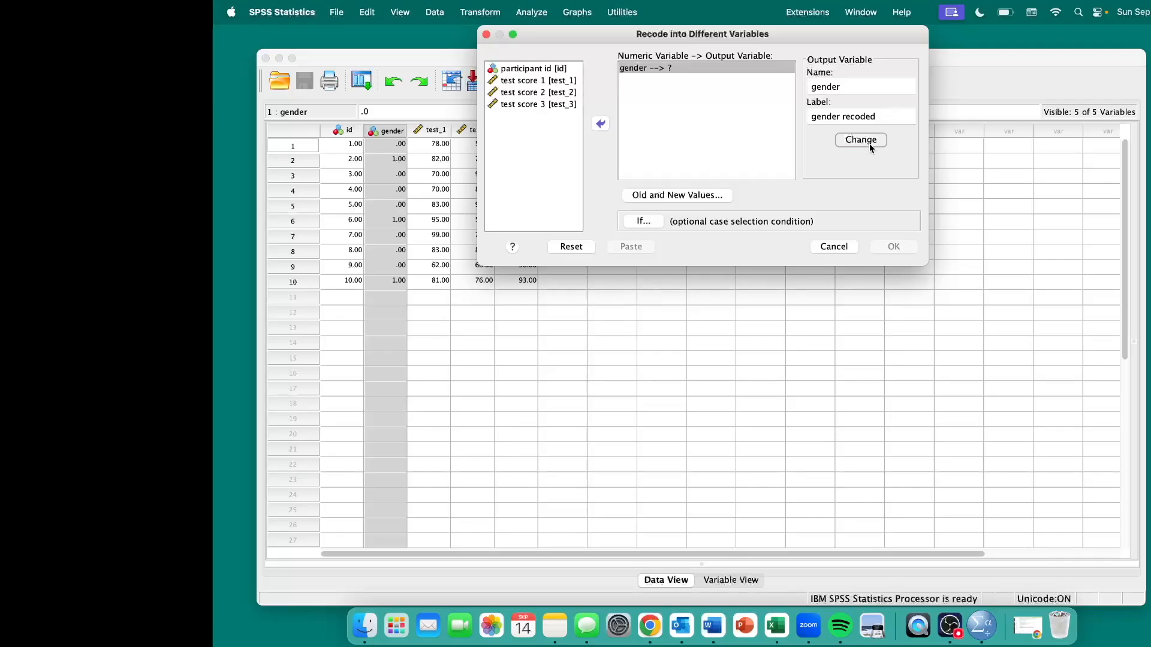
{"action": "left_click", "coordinate": [869, 143]}
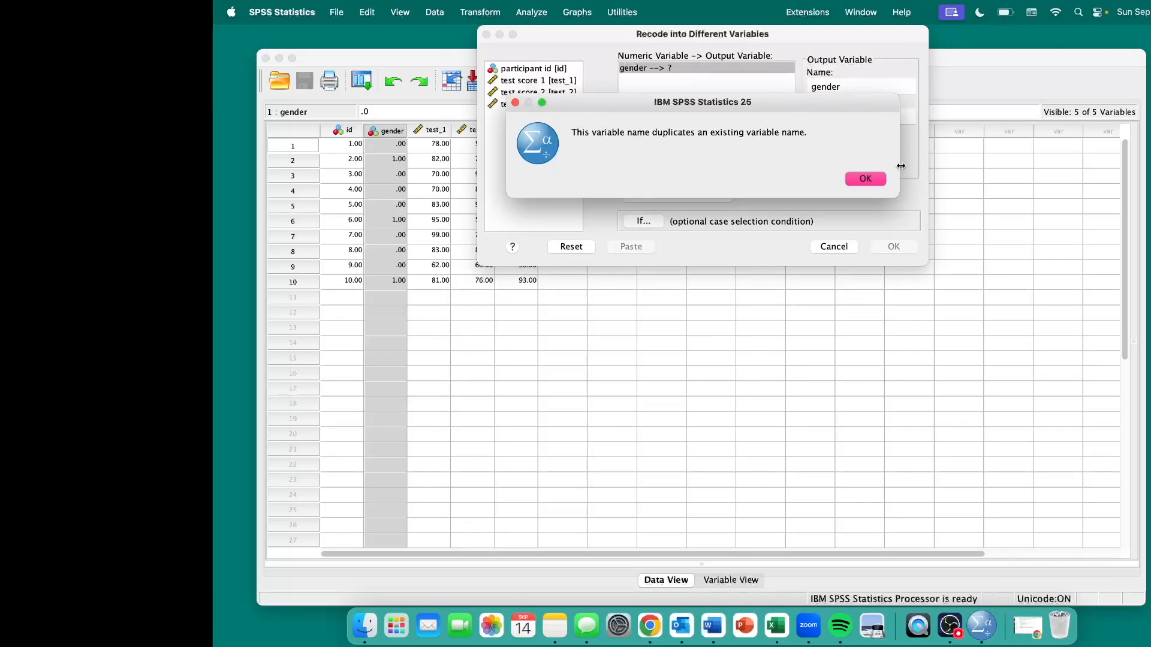
{"action": "left_click", "coordinate": [863, 179]}
Step: Set the output variable's name to gender2 and apply it to the gender recode
{"action": "left_click", "coordinate": [853, 88]}
{"action": "type", "text": "2"}
{"action": "left_click", "coordinate": [864, 144]}
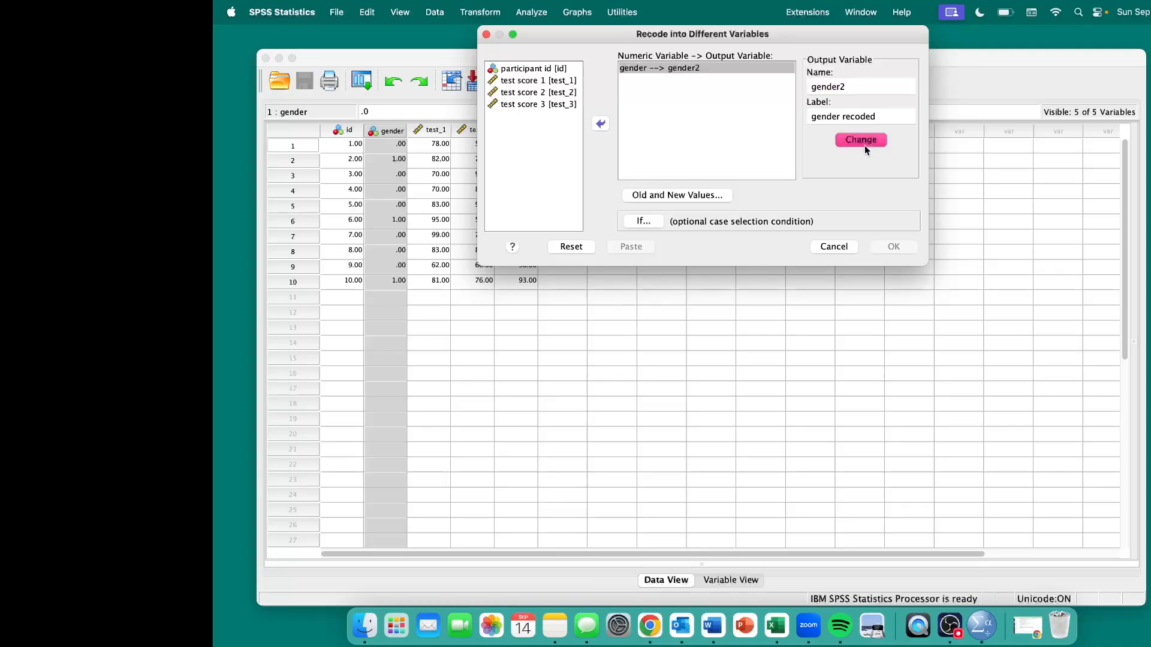
Step: Open the old and new values settings and add a recode of old value 0 to new value 1
{"action": "left_click", "coordinate": [682, 196]}
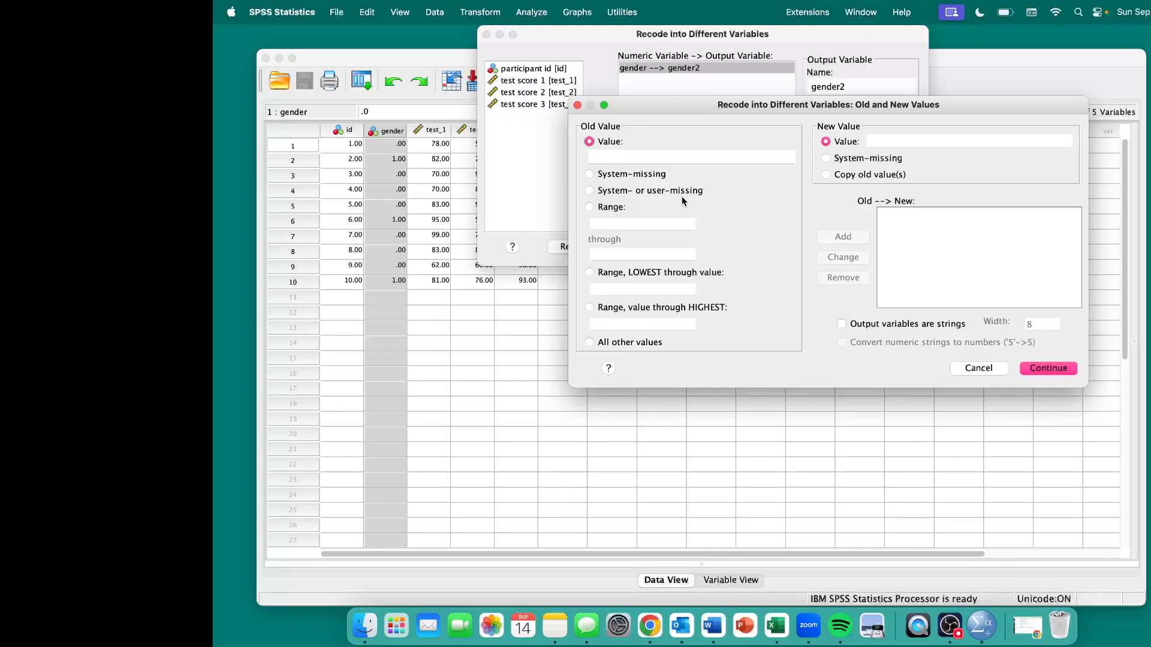
{"action": "left_click", "coordinate": [627, 156]}
{"action": "type", "text": "0"}
{"action": "left_click", "coordinate": [882, 140]}
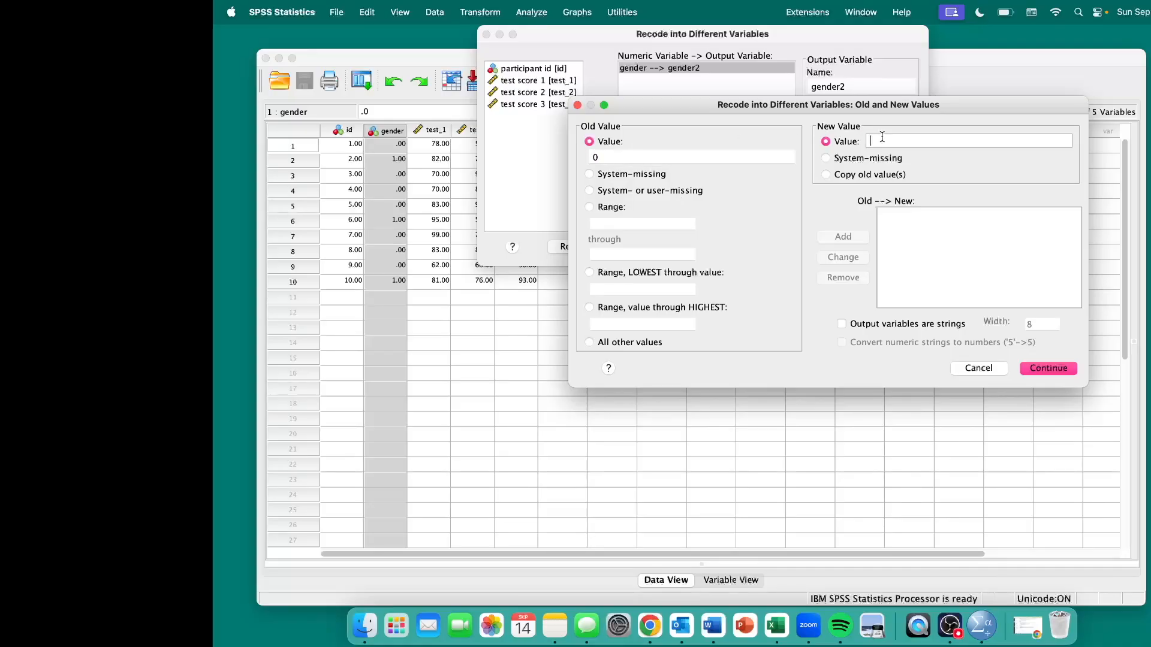
{"action": "type", "text": "1"}
{"action": "left_click", "coordinate": [846, 236]}
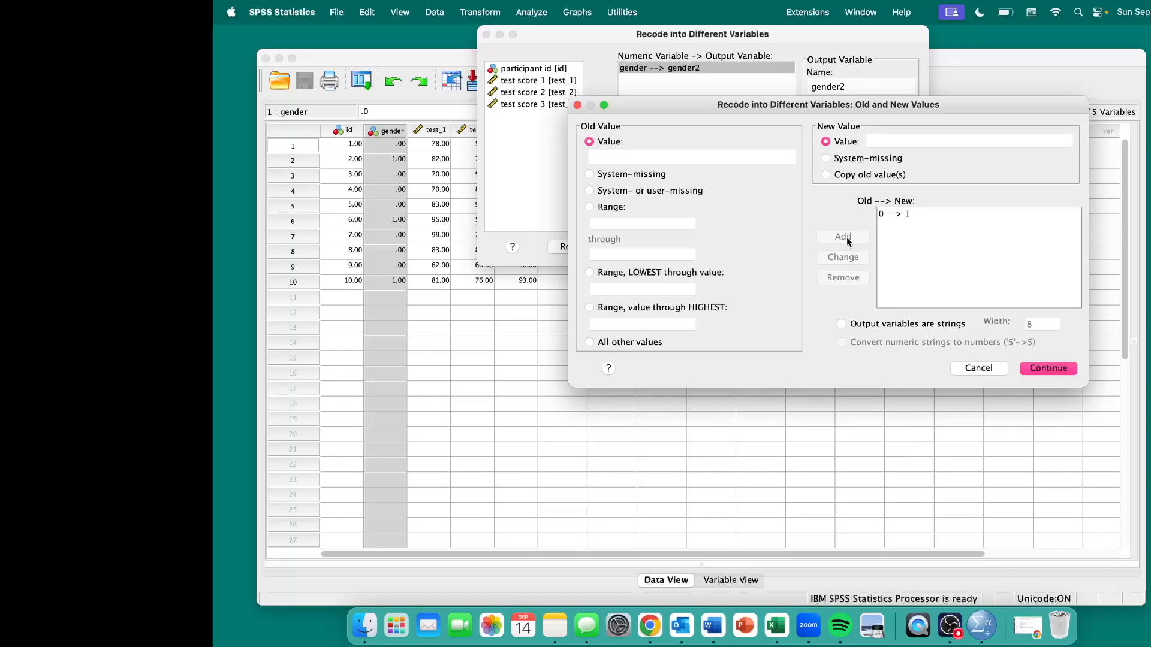
Step: Add a second recode of old value 1 to new value 0
{"action": "left_click", "coordinate": [690, 158]}
{"action": "type", "text": "1"}
{"action": "left_click", "coordinate": [907, 140]}
{"action": "type", "text": "0"}
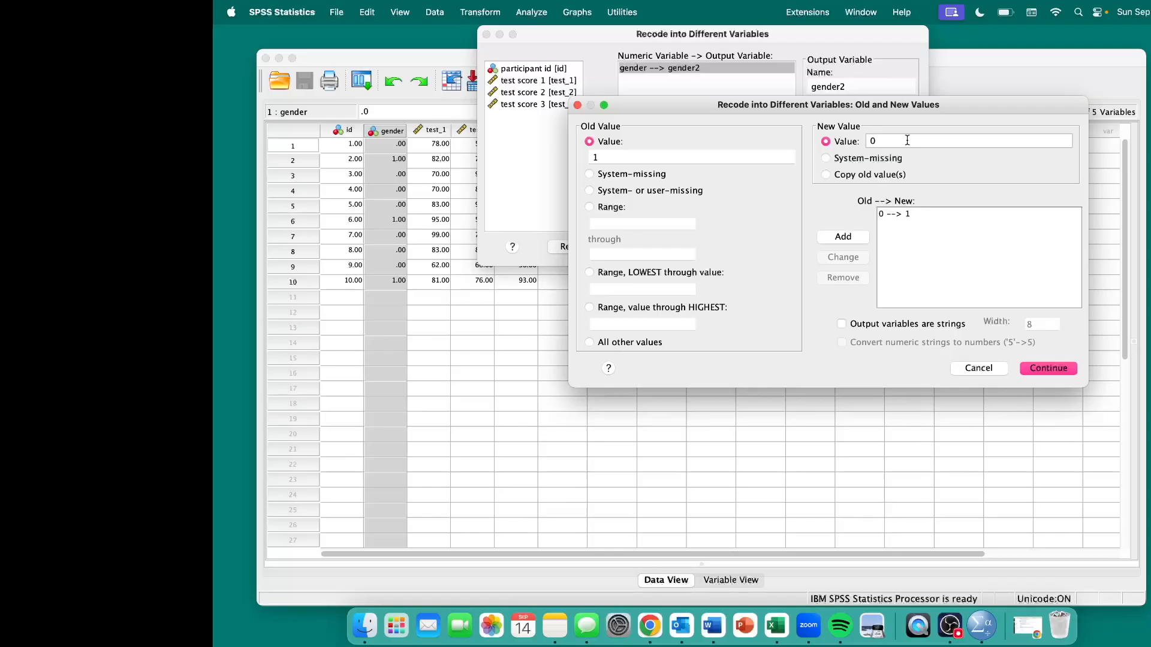
{"action": "left_click", "coordinate": [841, 238]}
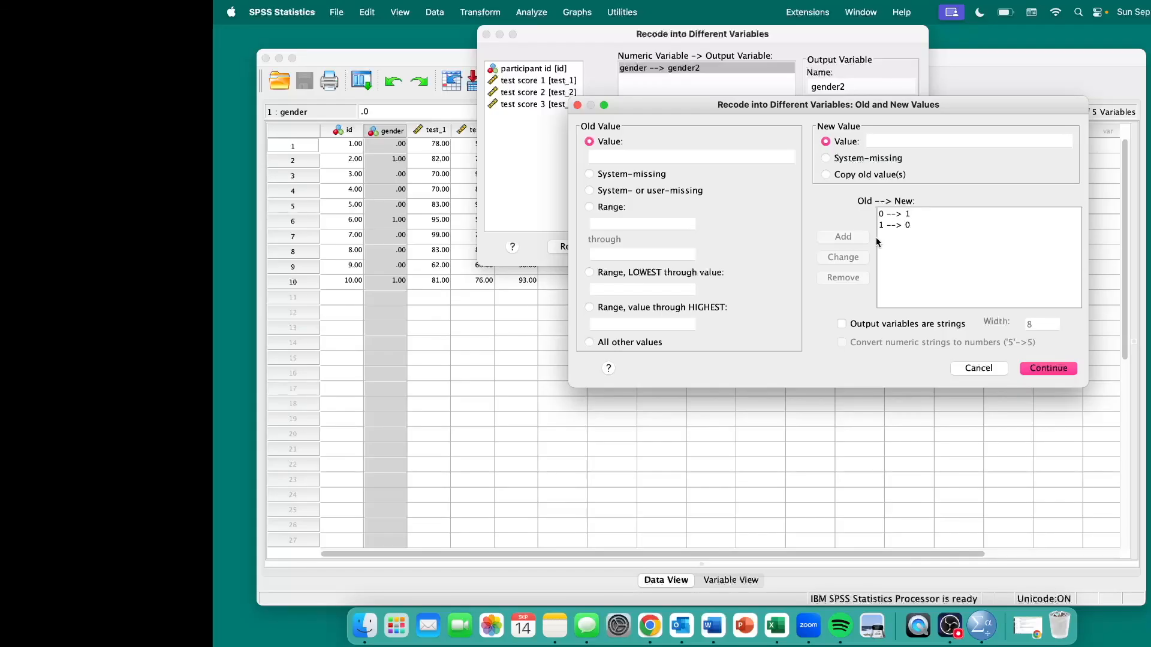
Step: Remove both the 0 to 1 and the 1 to 0 recodes from the list
{"action": "left_click", "coordinate": [897, 215]}
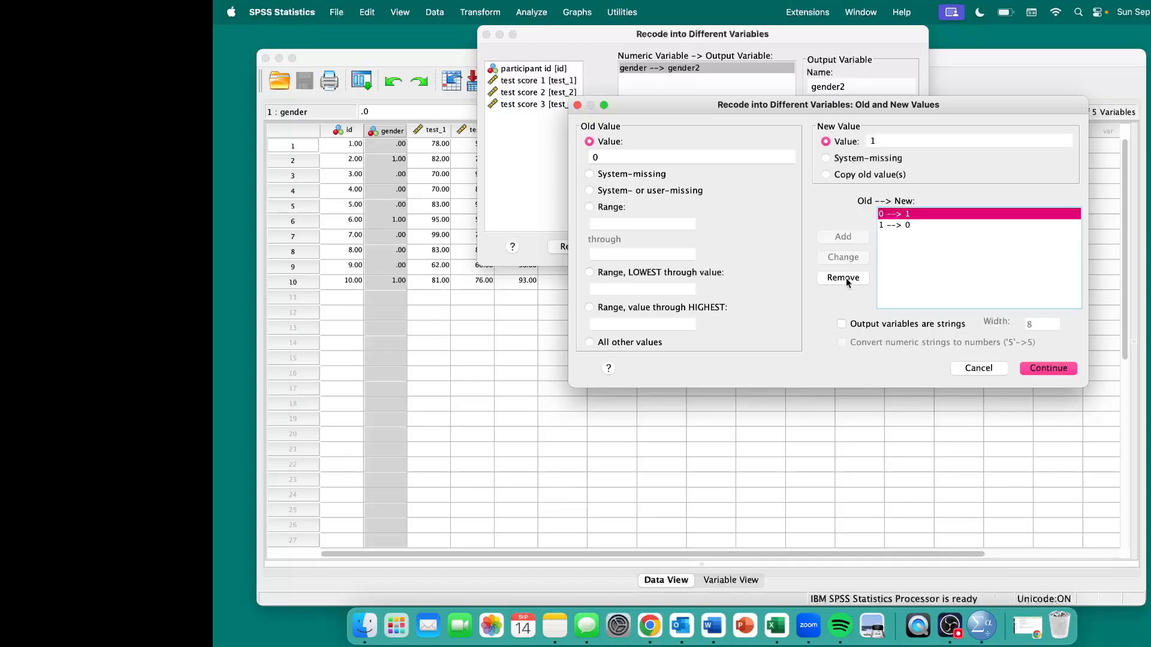
{"action": "left_click", "coordinate": [846, 278]}
{"action": "left_click", "coordinate": [896, 214]}
{"action": "left_click", "coordinate": [850, 279]}
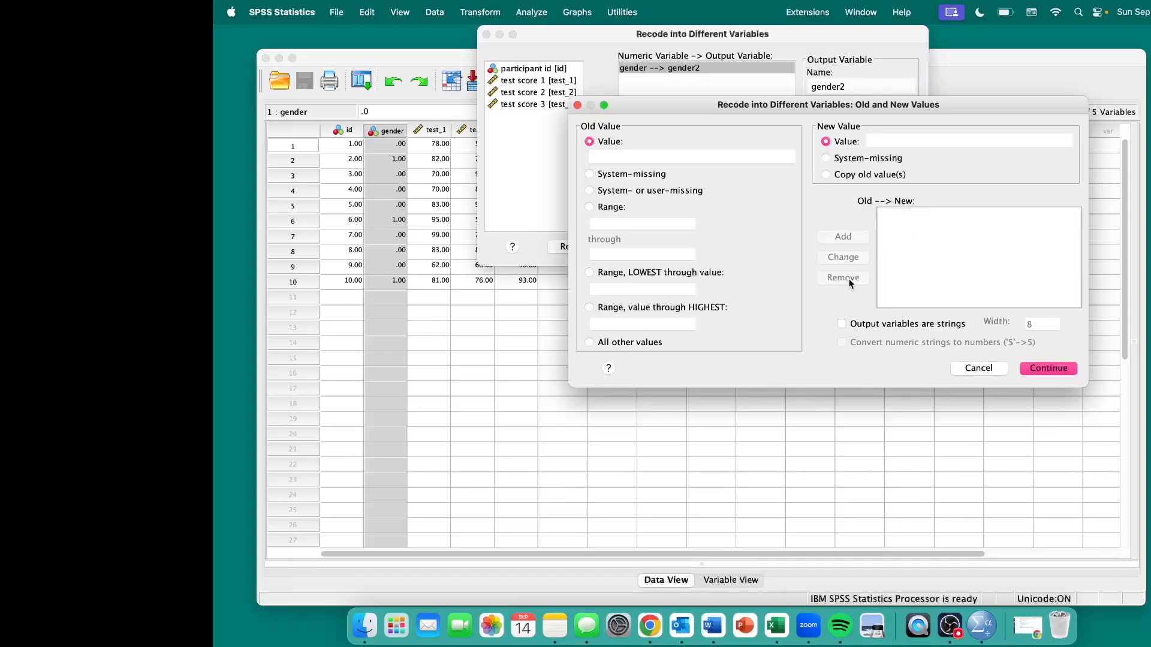
Step: Add a recode of old value 1 to new value 7
{"action": "left_click", "coordinate": [612, 156]}
{"action": "type", "text": "1"}
{"action": "left_click", "coordinate": [885, 140]}
{"action": "type", "text": "7"}
{"action": "left_click", "coordinate": [842, 237]}
Step: Add a recode of old value 2 to new value 6
{"action": "left_click", "coordinate": [743, 156]}
{"action": "type", "text": "2"}
{"action": "left_click", "coordinate": [905, 139]}
{"action": "type", "text": "6"}
{"action": "left_click", "coordinate": [841, 237]}
Step: Add a recode of old value 3 to new value 5
{"action": "left_click", "coordinate": [753, 157]}
{"action": "type", "text": "3"}
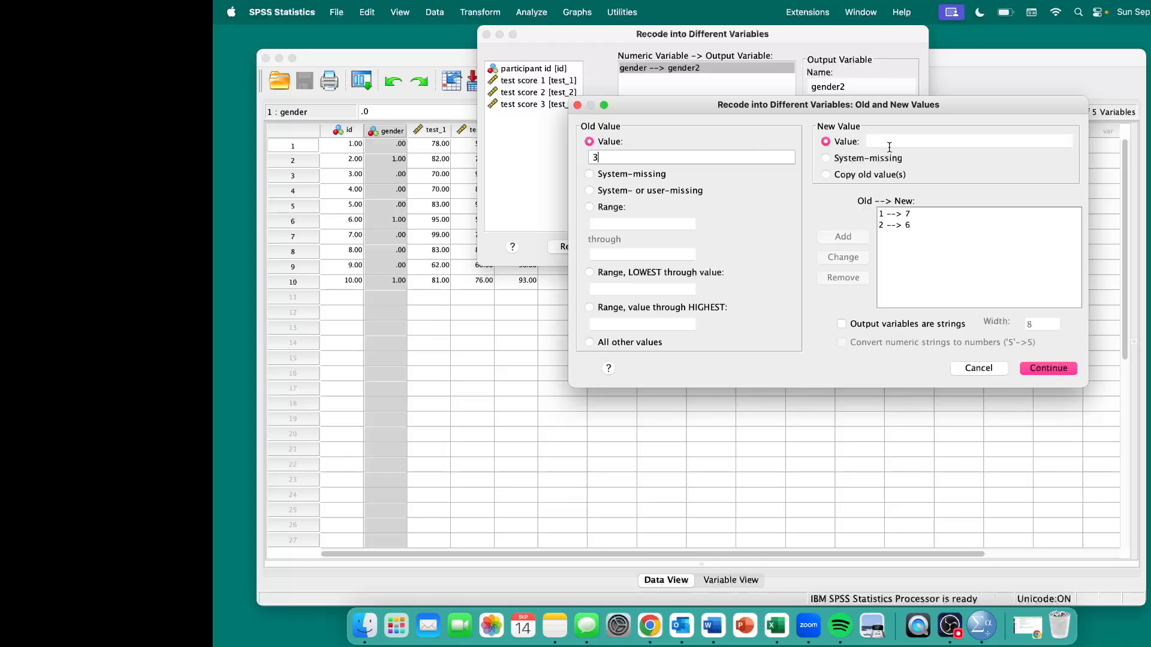
{"action": "left_click", "coordinate": [918, 145]}
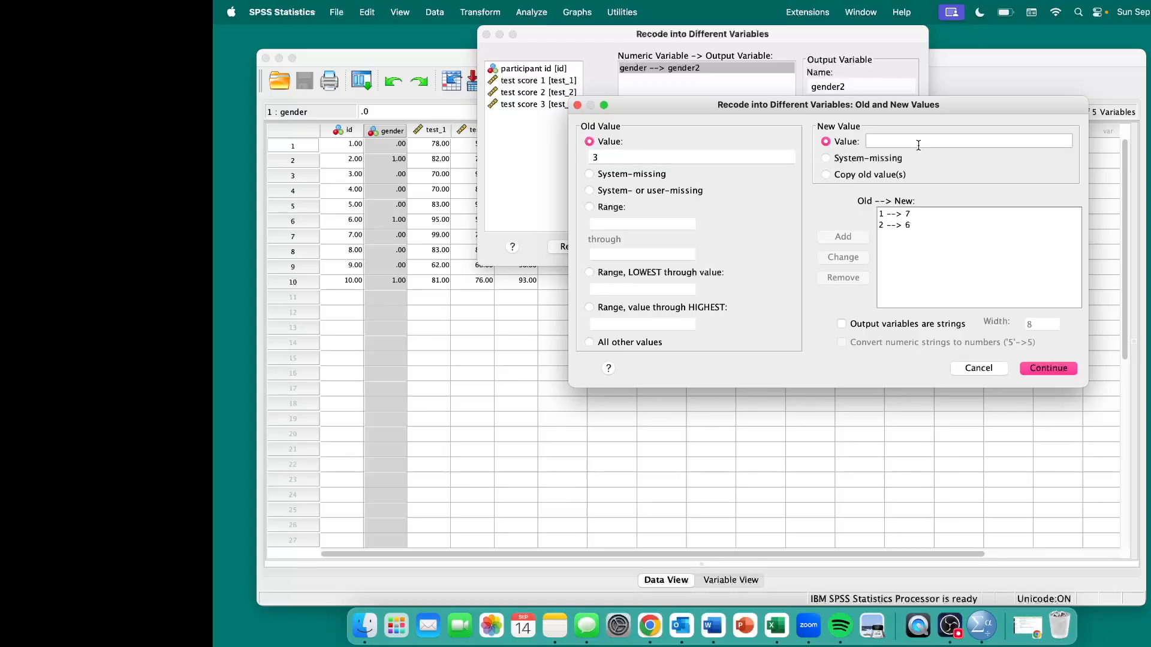
{"action": "type", "text": "5"}
{"action": "left_click", "coordinate": [829, 239]}
Step: Add a recode of old value 4 to new value 4
{"action": "left_click", "coordinate": [771, 153]}
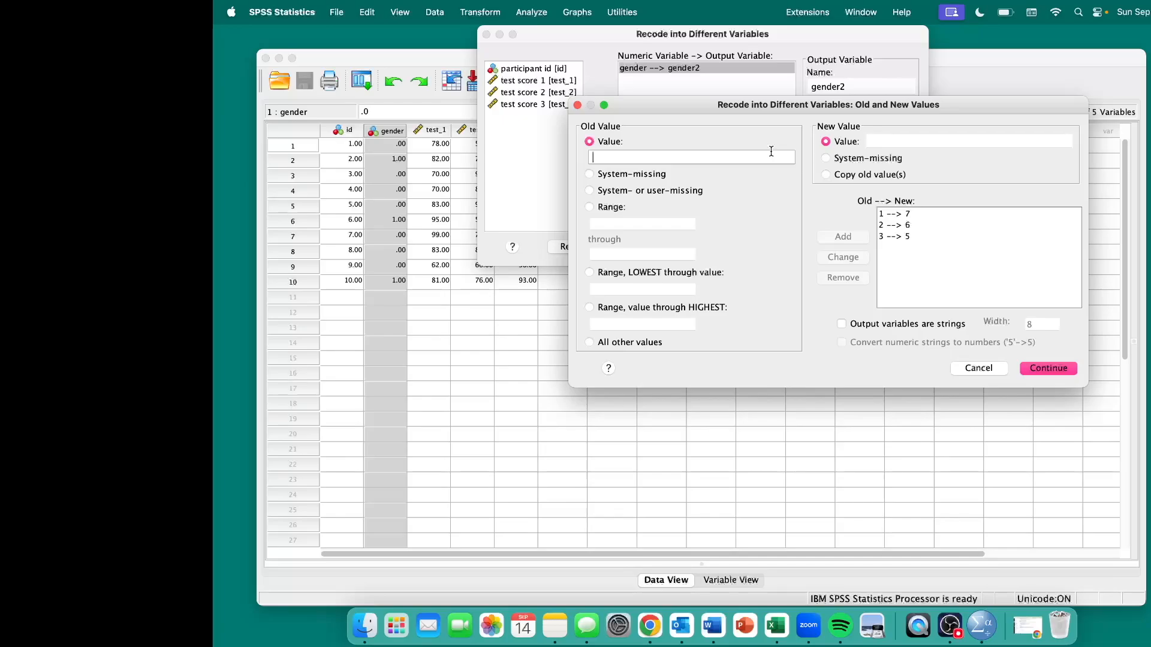
{"action": "type", "text": "4"}
{"action": "left_click", "coordinate": [900, 141]}
{"action": "type", "text": "4"}
{"action": "left_click", "coordinate": [842, 238]}
Step: Add a recode of old value 5 to new value 3
{"action": "left_click", "coordinate": [652, 157]}
{"action": "type", "text": "5"}
{"action": "left_click", "coordinate": [883, 142]}
{"action": "type", "text": "3"}
{"action": "left_click", "coordinate": [843, 236]}
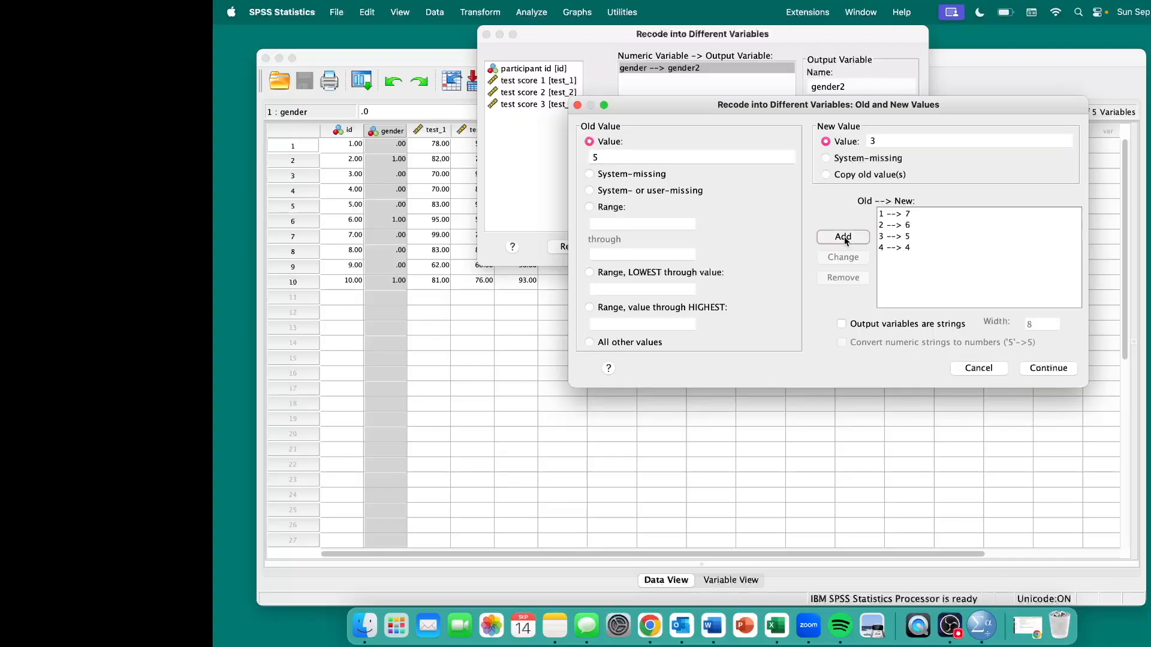
Step: Add a recode of old value 6 to new value 2
{"action": "left_click", "coordinate": [685, 158]}
{"action": "type", "text": "6"}
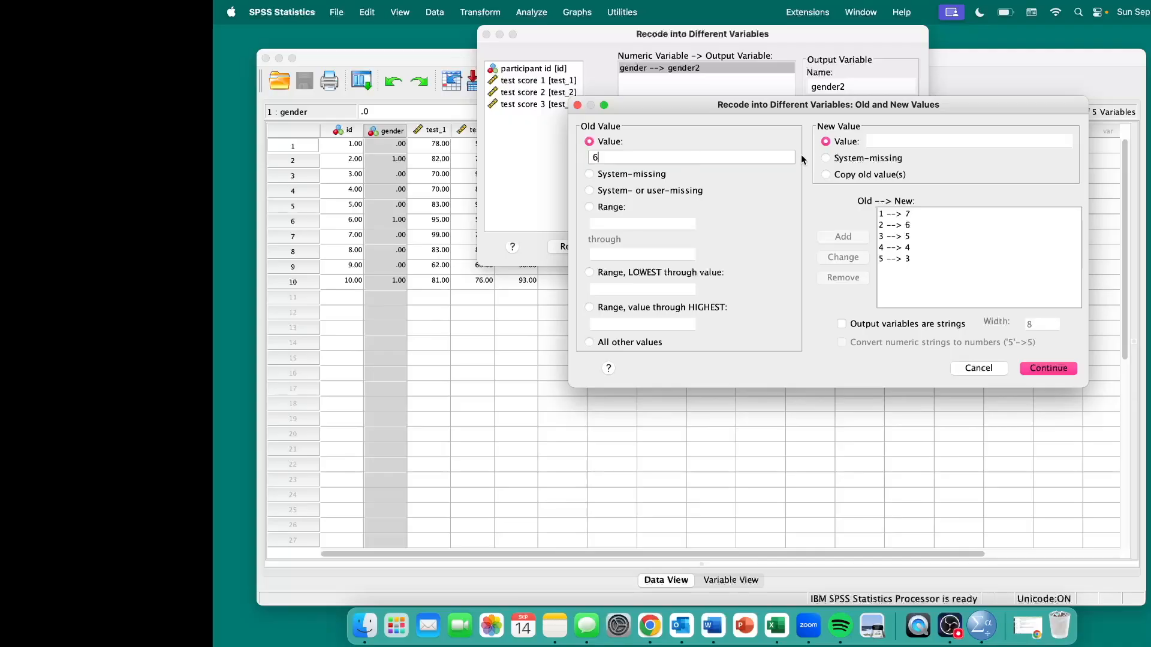
{"action": "left_click", "coordinate": [915, 140]}
{"action": "type", "text": "2"}
{"action": "left_click", "coordinate": [852, 239]}
Step: Add a recode of old value 7 to new value 1
{"action": "left_click", "coordinate": [742, 158]}
{"action": "type", "text": "7"}
{"action": "left_click", "coordinate": [882, 141]}
{"action": "type", "text": "1"}
{"action": "left_click", "coordinate": [856, 237]}
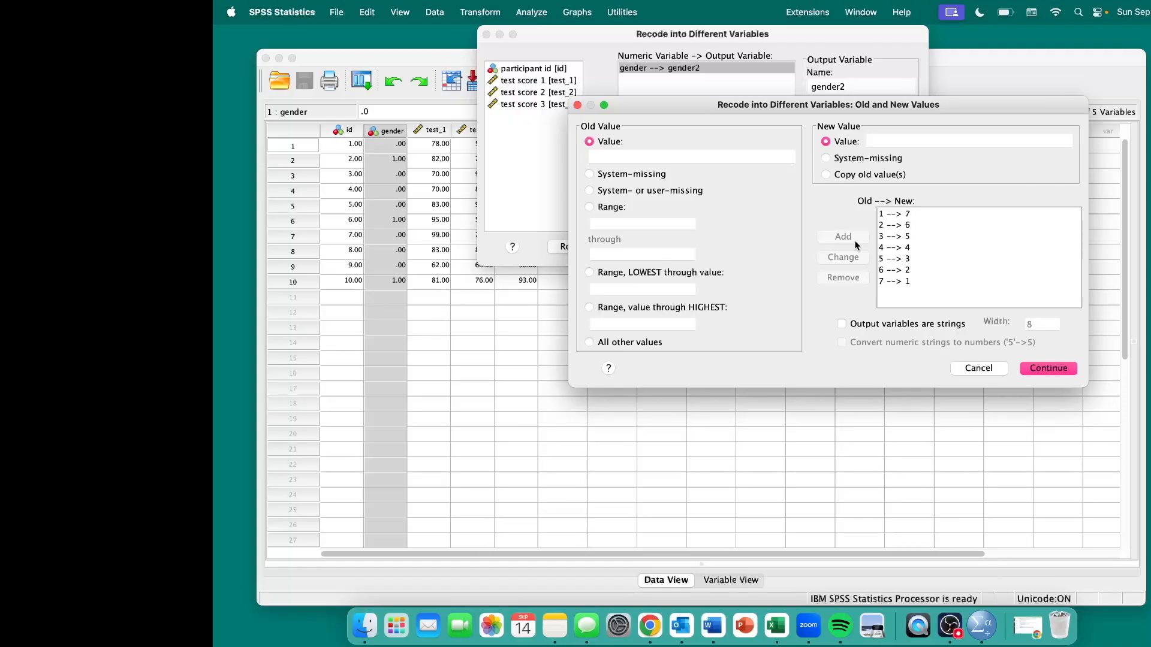
Step: Remove the 7 to 1, 6 to 2, 5 to 3 and 4 to 4 recodes from the list
{"action": "left_click_drag", "start_coordinate": [915, 216], "coordinate": [921, 301]}
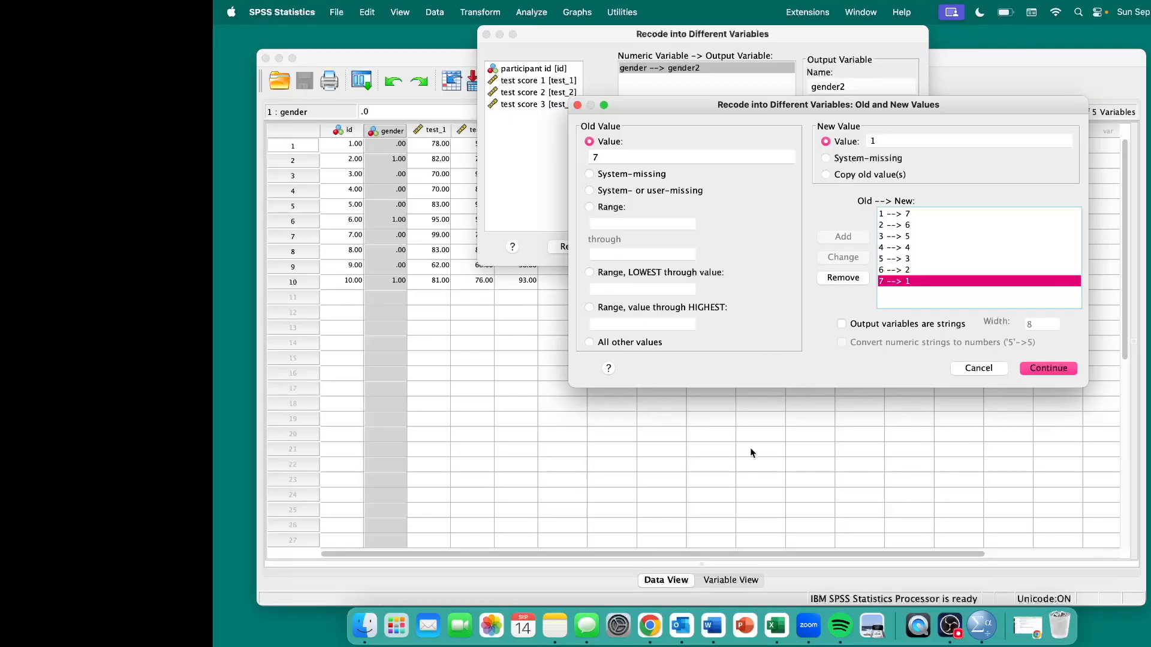
{"action": "left_click_drag", "start_coordinate": [900, 217], "coordinate": [894, 301]}
{"action": "left_click", "coordinate": [854, 276]}
{"action": "left_click", "coordinate": [887, 269]}
{"action": "key", "text": "Delete"}
{"action": "left_click", "coordinate": [916, 256]}
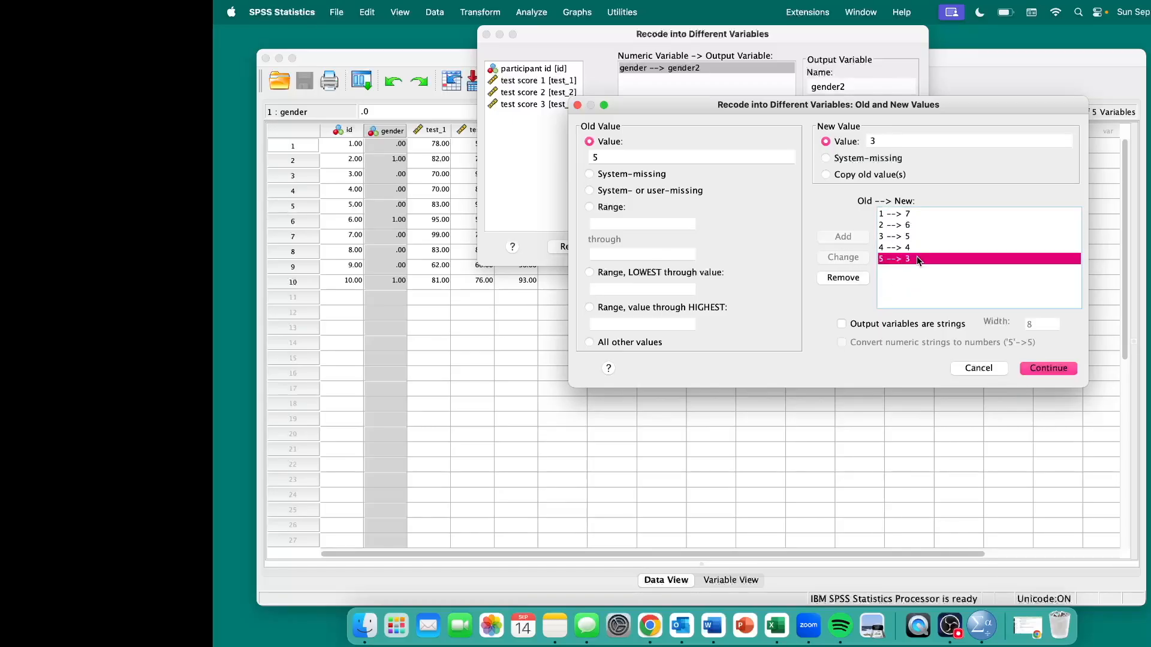
{"action": "left_click", "coordinate": [917, 250]}
{"action": "left_click", "coordinate": [918, 259]}
{"action": "left_click", "coordinate": [849, 277]}
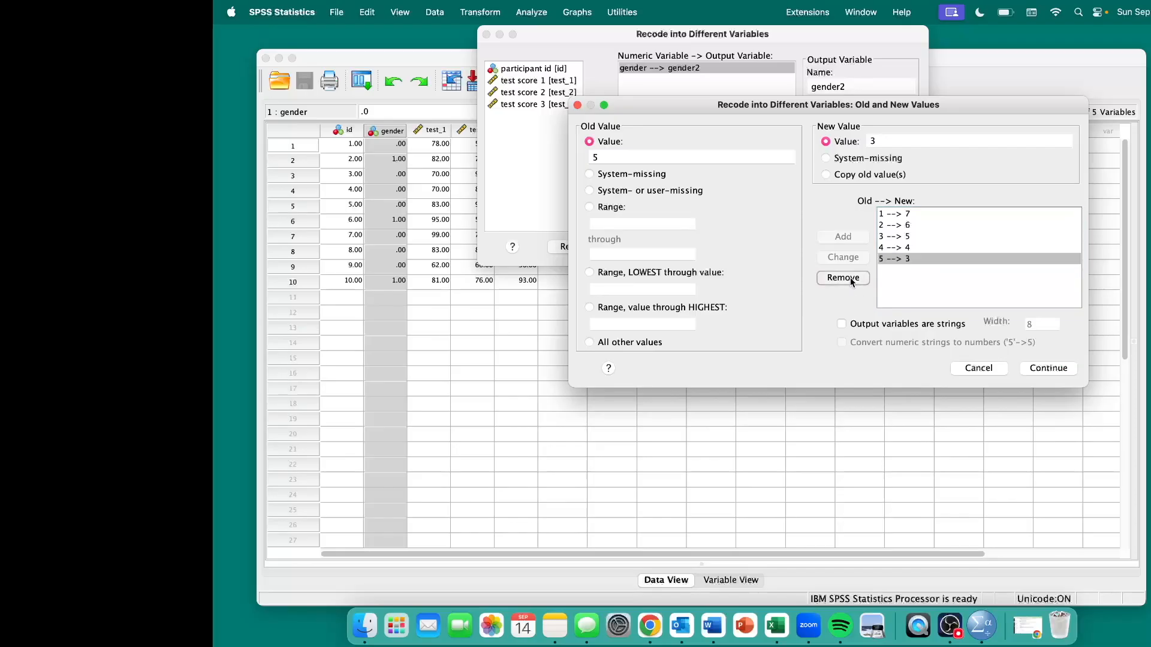
{"action": "left_click", "coordinate": [850, 278]}
Step: Remove the remaining 3 to 5, 2 to 6 and 1 to 7 recodes from the list
{"action": "left_click", "coordinate": [912, 236]}
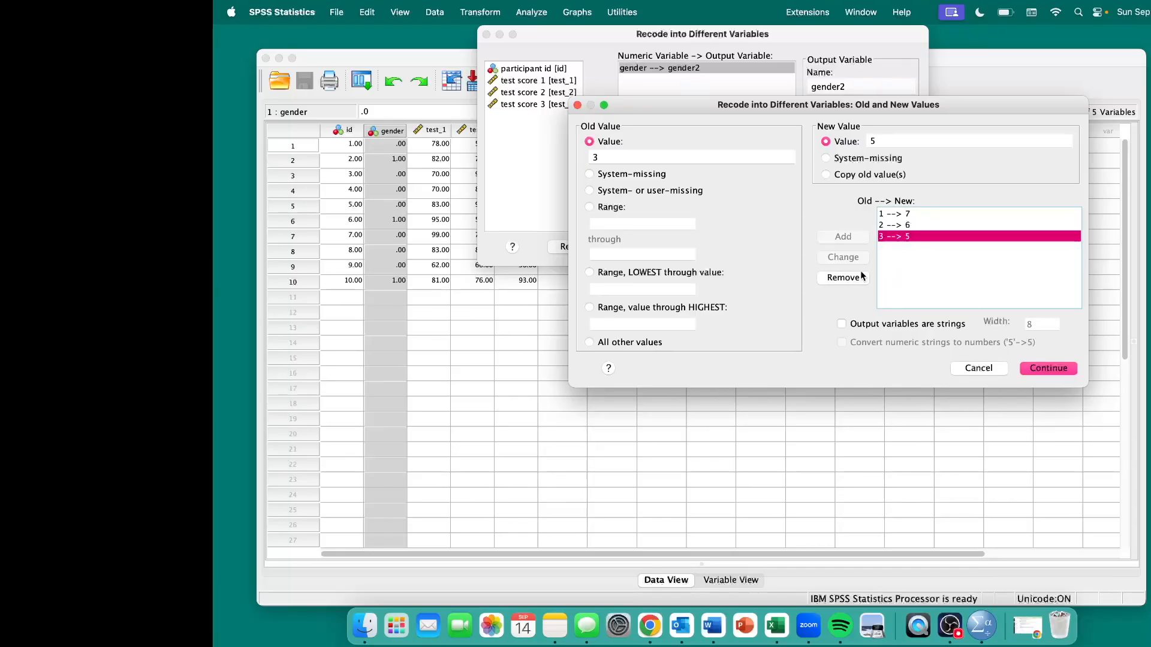
{"action": "key", "text": "Delete"}
{"action": "left_click", "coordinate": [902, 226]}
{"action": "left_click", "coordinate": [854, 275]}
{"action": "left_click", "coordinate": [897, 214]}
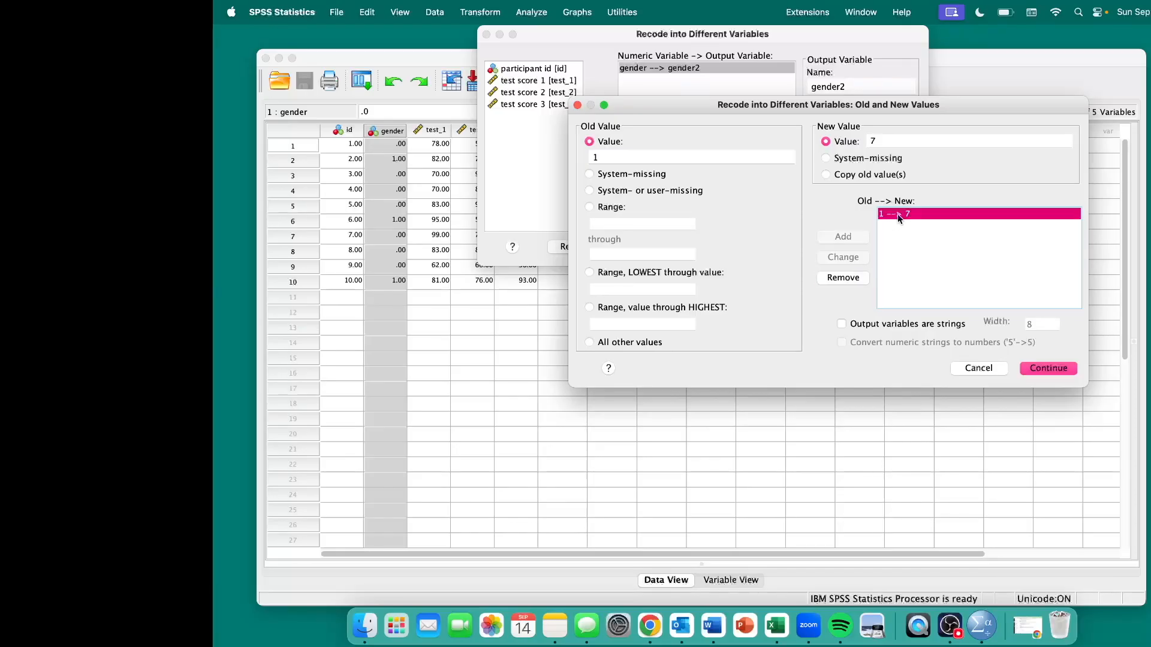
{"action": "left_click", "coordinate": [851, 279]}
Step: Add a recode of old value 0 to new value 1
{"action": "left_click", "coordinate": [666, 159]}
{"action": "type", "text": "0"}
{"action": "left_click", "coordinate": [902, 141]}
{"action": "type", "text": "1"}
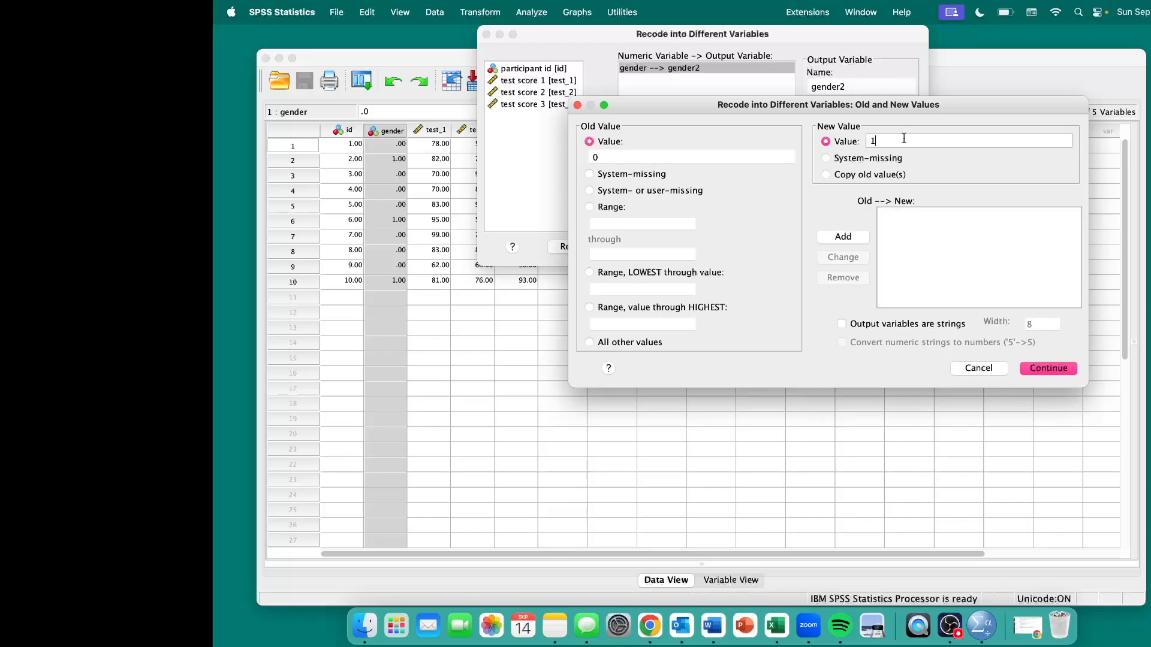
{"action": "left_click", "coordinate": [843, 236]}
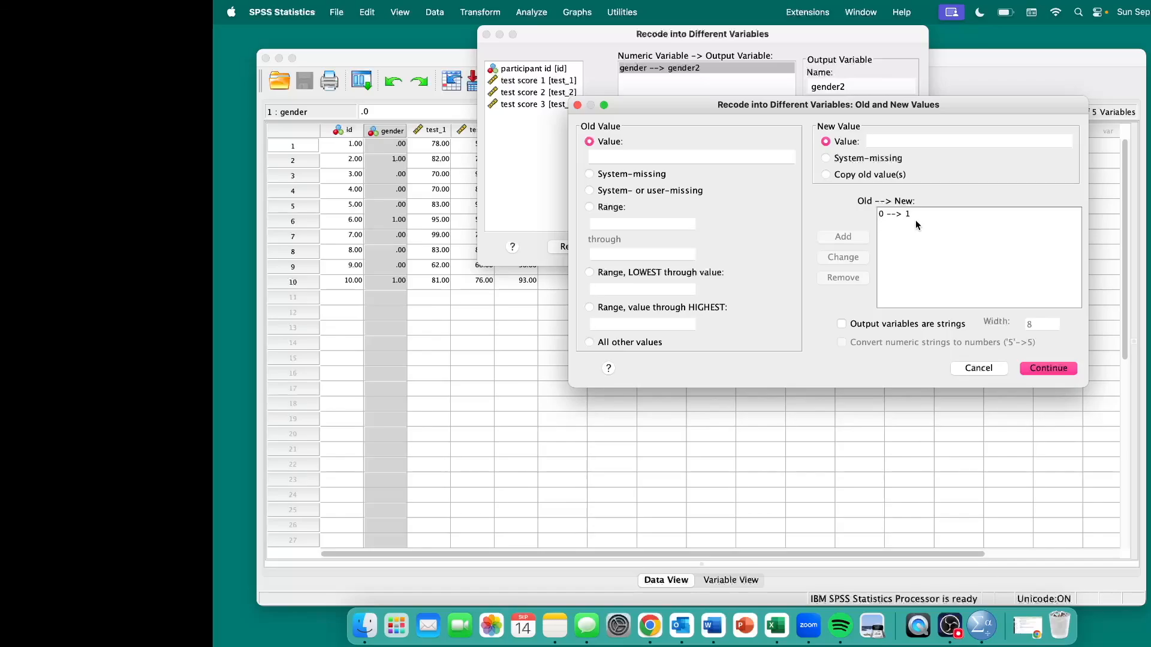
Step: Add a recode of old value 1 to new value 0 and run the recode of gender into gender2
{"action": "left_click", "coordinate": [639, 155]}
{"action": "type", "text": "1"}
{"action": "left_click", "coordinate": [927, 142]}
{"action": "type", "text": "0"}
{"action": "left_click", "coordinate": [840, 239]}
{"action": "left_click", "coordinate": [1059, 368]}
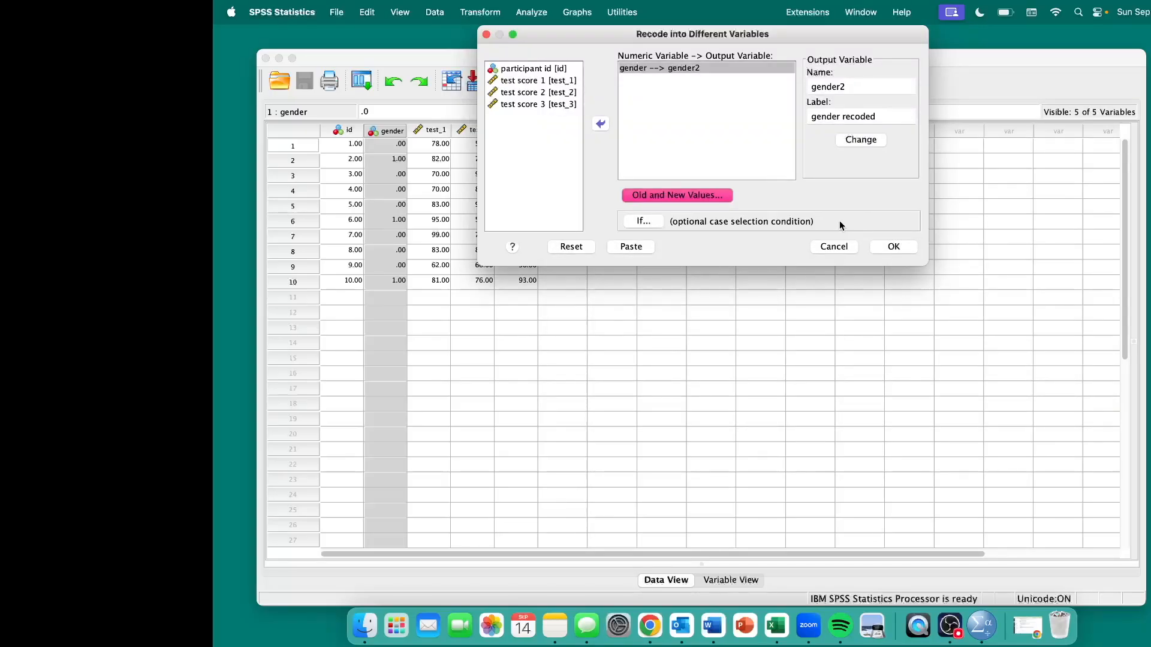
{"action": "left_click", "coordinate": [903, 243]}
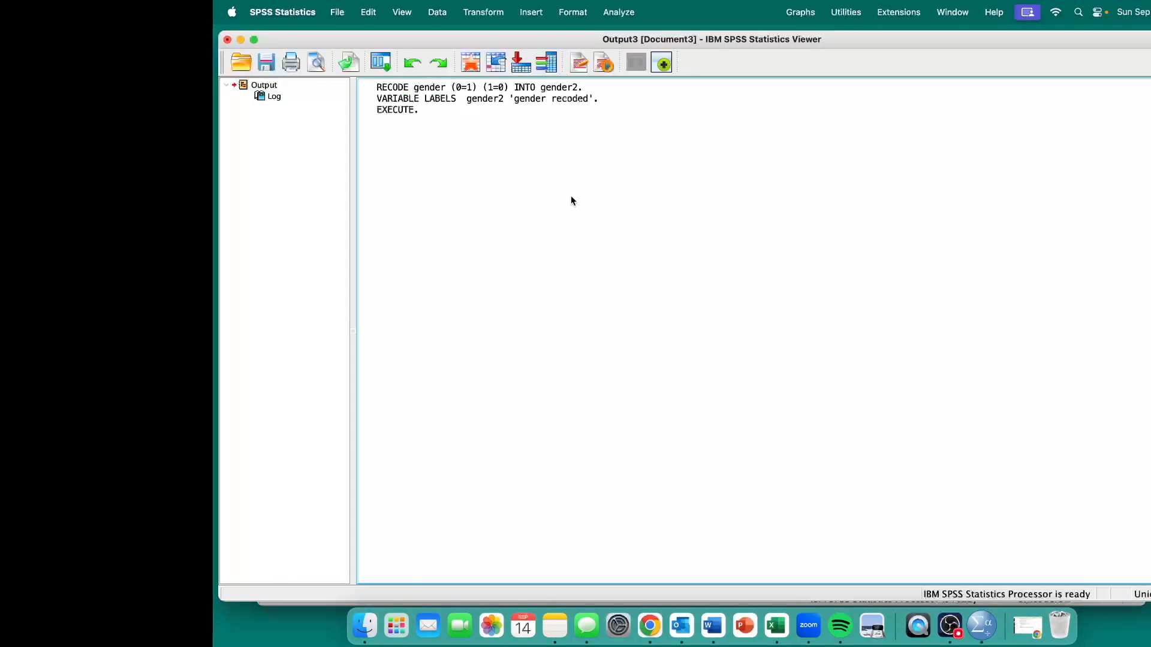
Step: Move the output viewer out of the way and return to the Lesson 7.sav data editor
{"action": "left_click_drag", "start_coordinate": [571, 38], "coordinate": [571, 43]}
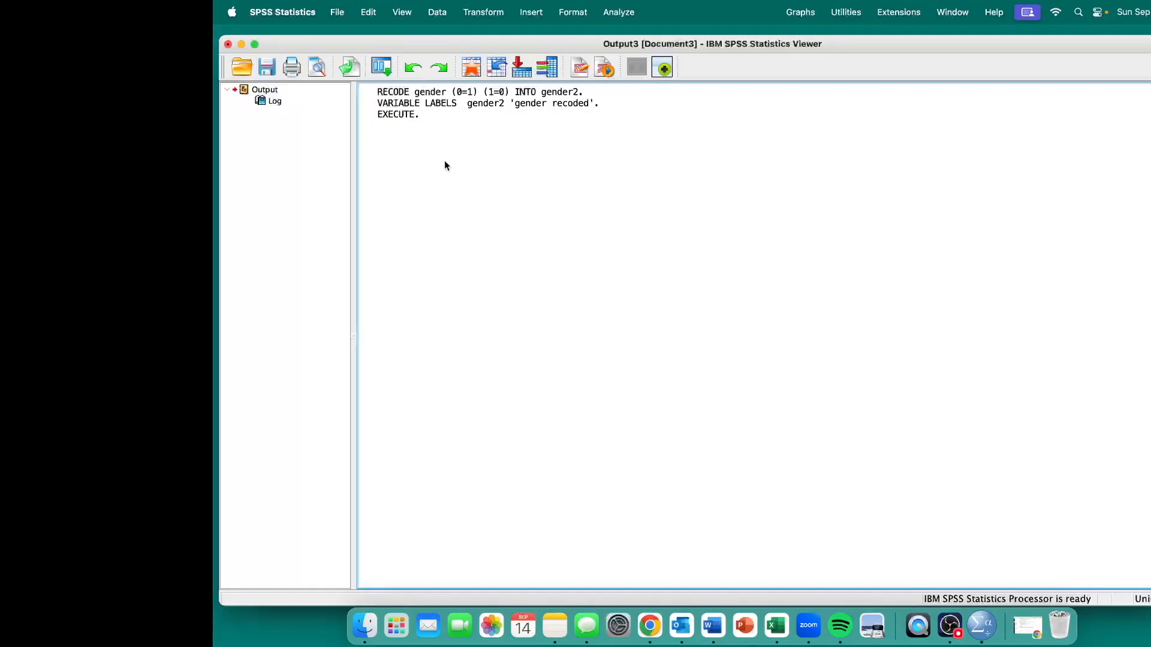
{"action": "left_click_drag", "start_coordinate": [484, 48], "coordinate": [483, 287]}
{"action": "left_click", "coordinate": [533, 56]}
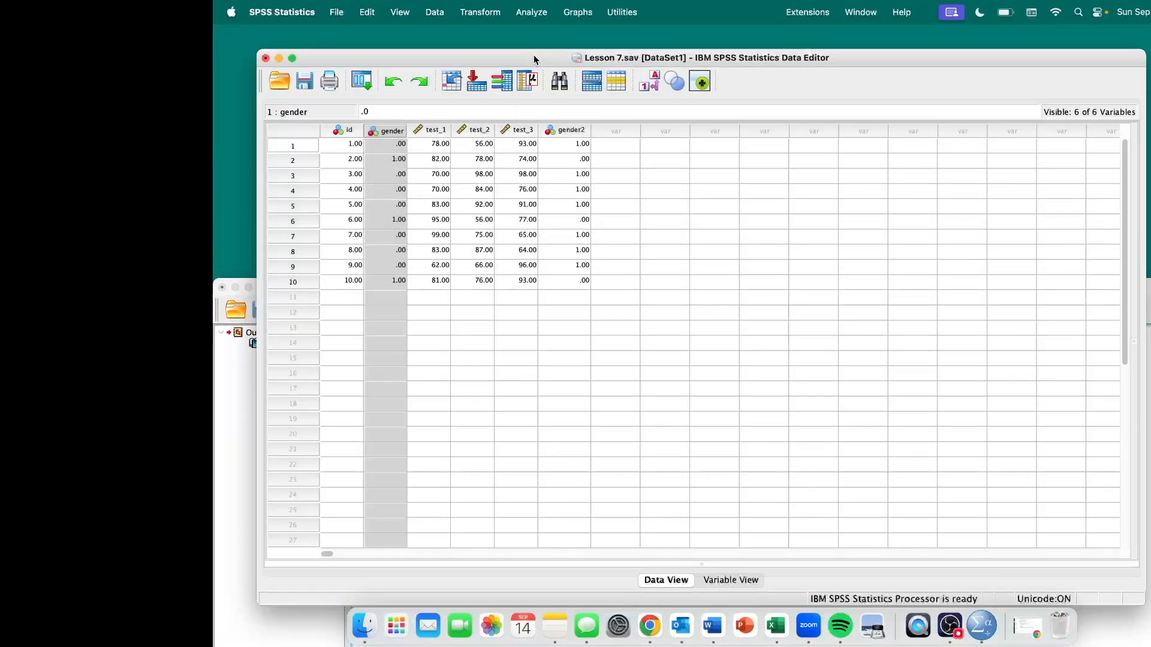
Step: Compare the new gender2 column with the original gender column case by case in the data view
{"action": "left_click", "coordinate": [574, 132]}
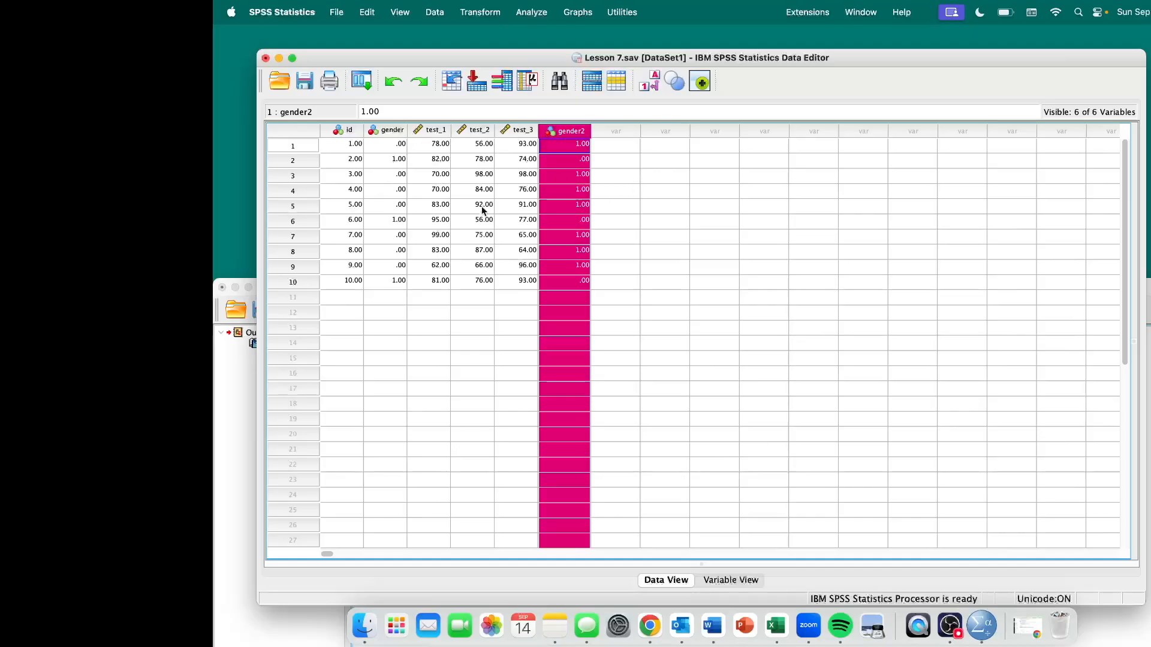
{"action": "left_click", "coordinate": [380, 146]}
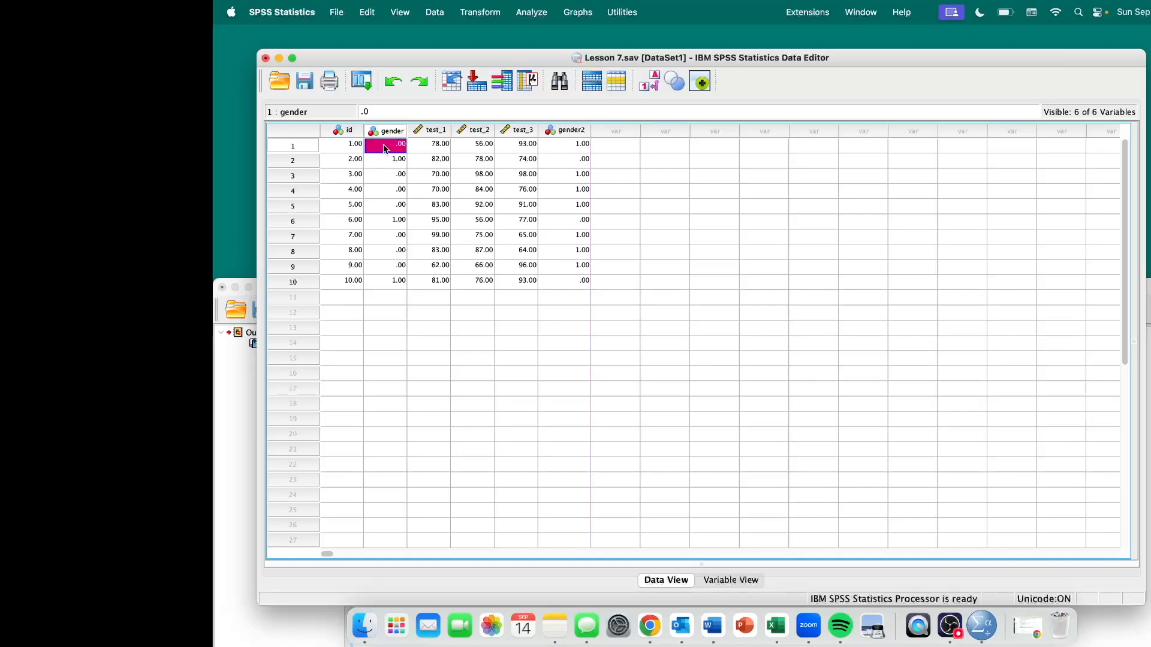
{"action": "left_click", "coordinate": [380, 163]}
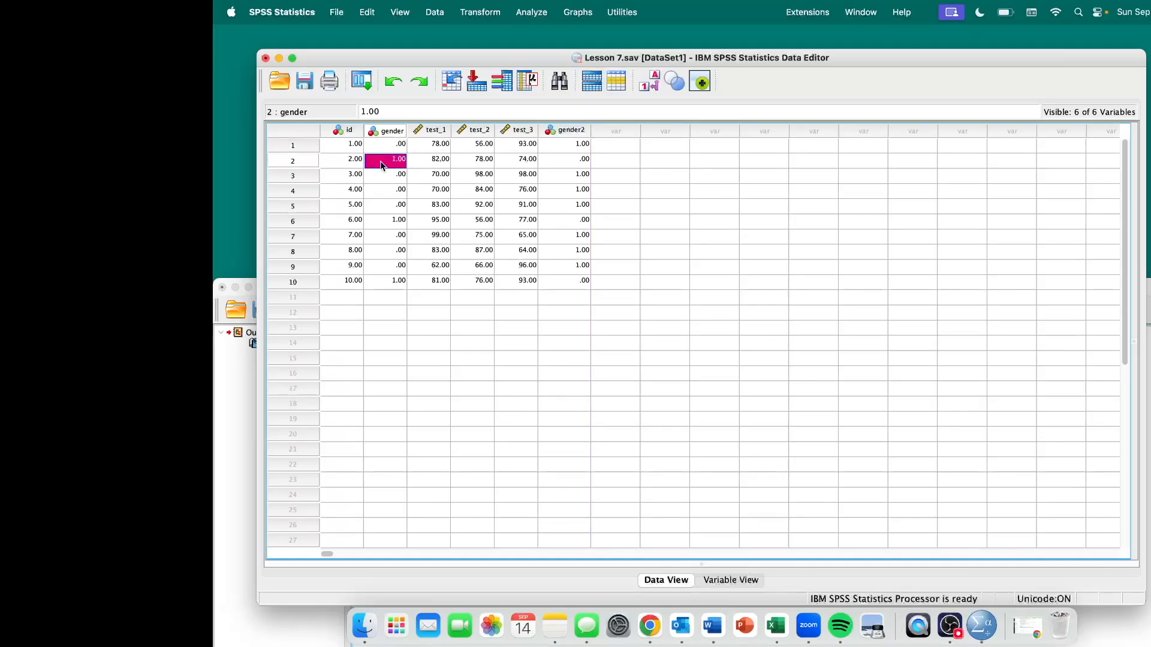
{"action": "left_click", "coordinate": [566, 146]}
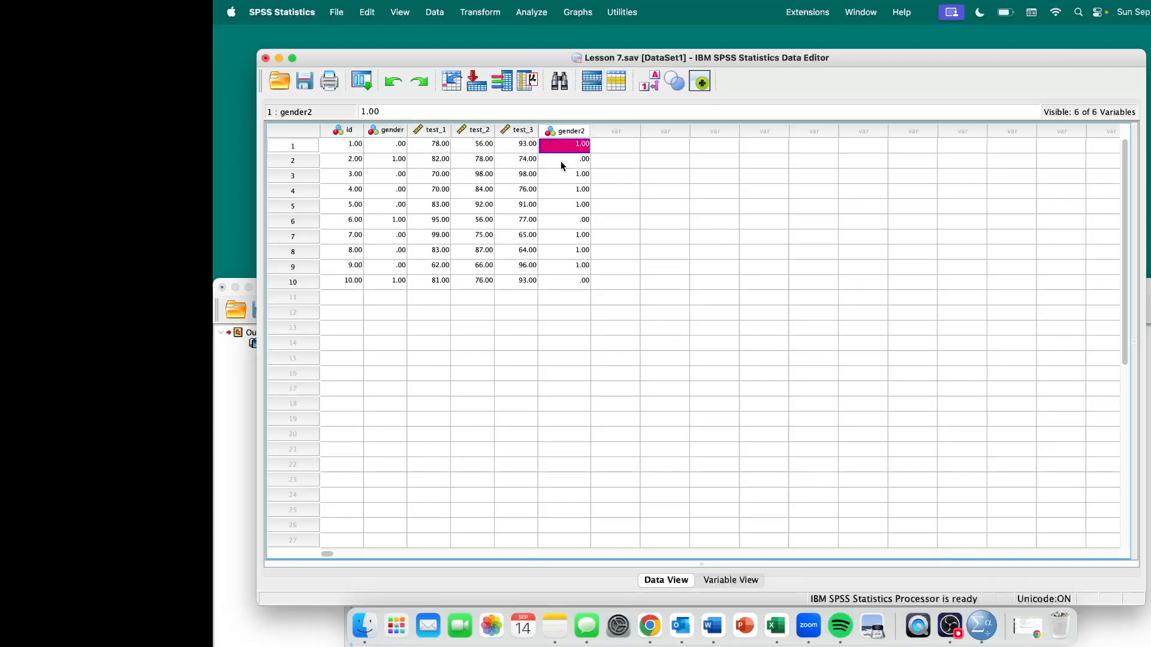
{"action": "left_click", "coordinate": [561, 161]}
{"action": "left_click", "coordinate": [560, 177]}
{"action": "left_click", "coordinate": [561, 211]}
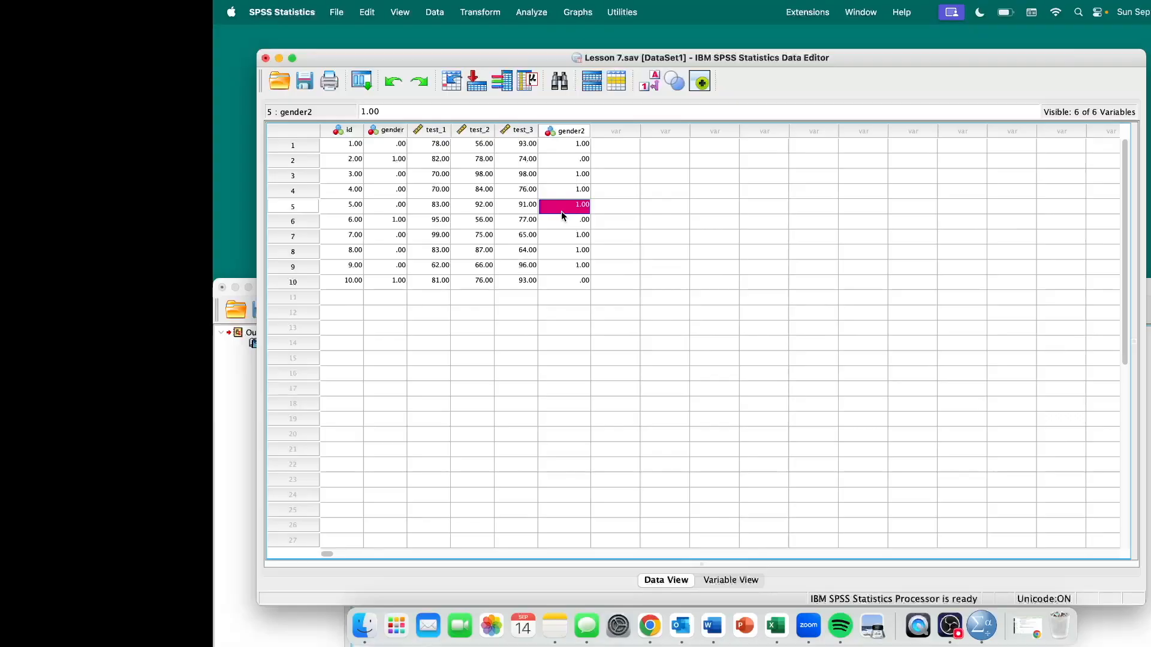
{"action": "left_click", "coordinate": [566, 145]}
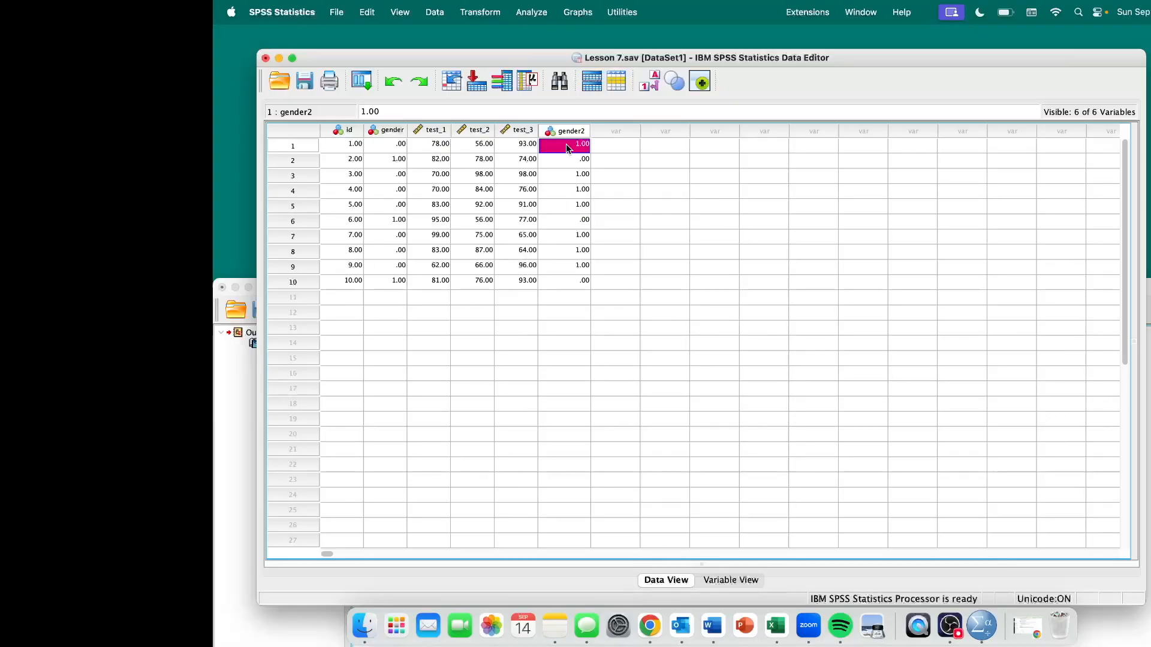
{"action": "left_click", "coordinate": [568, 157]}
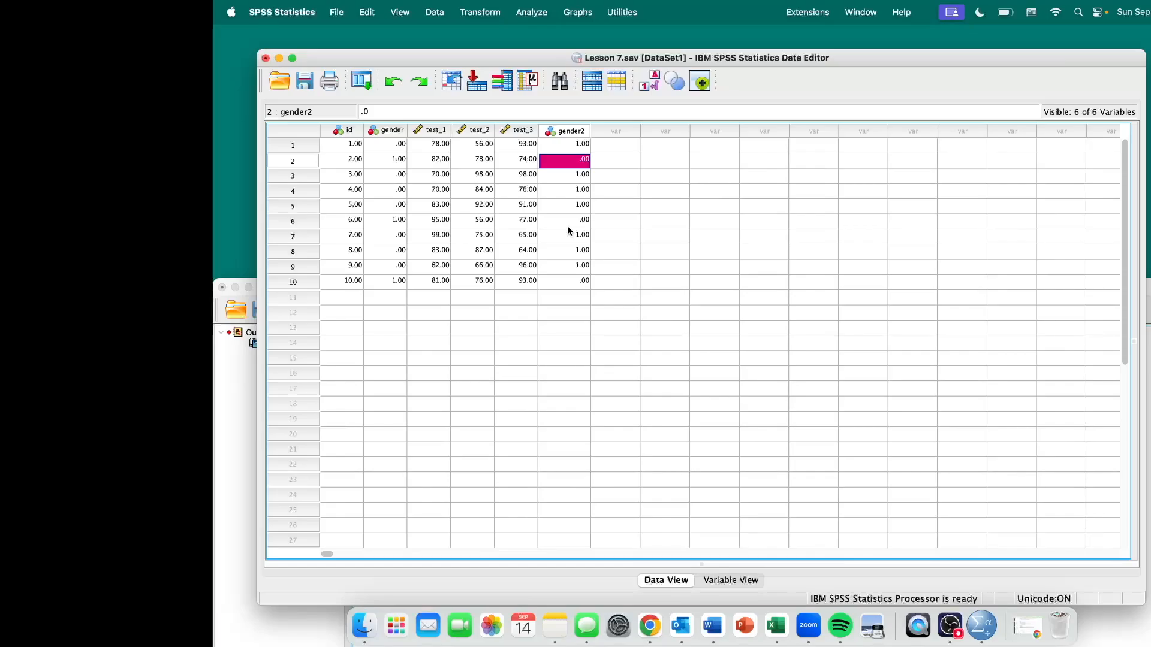
{"action": "left_click_drag", "start_coordinate": [340, 131], "coordinate": [557, 130]}
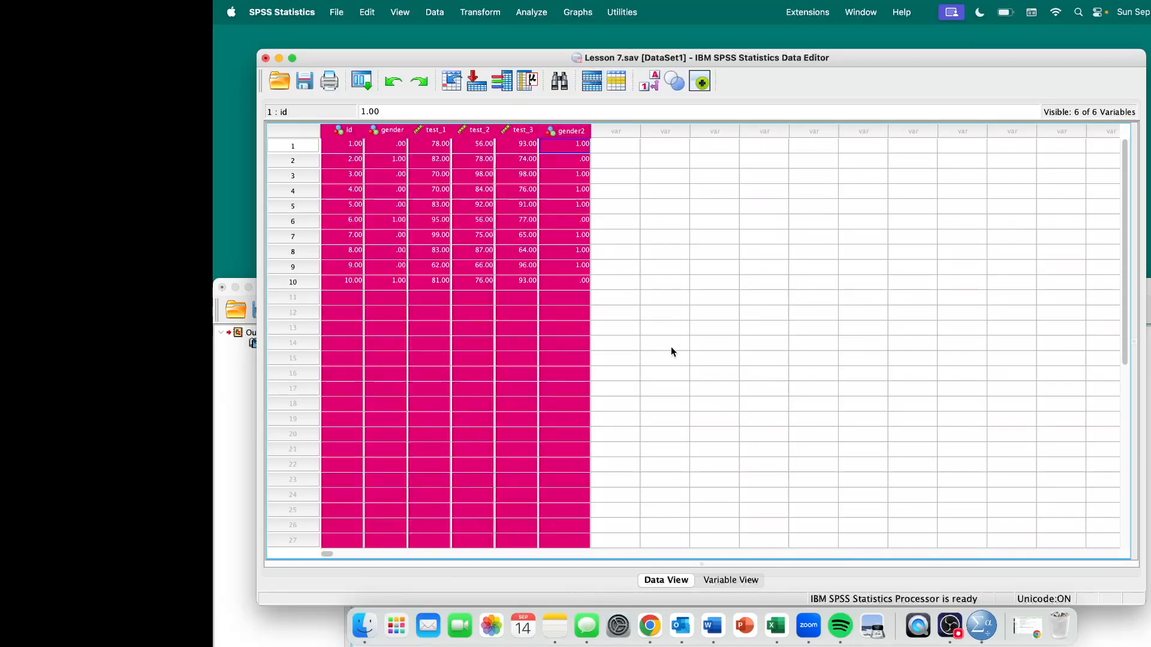
{"action": "left_click", "coordinate": [560, 265]}
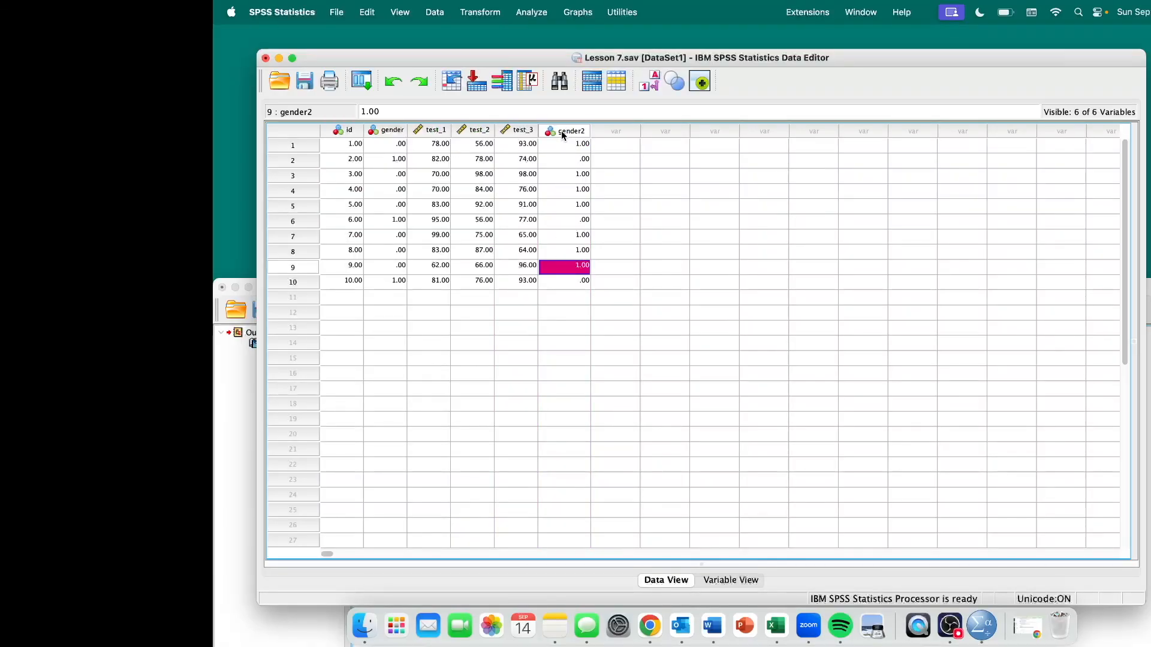
{"action": "left_click", "coordinate": [561, 131]}
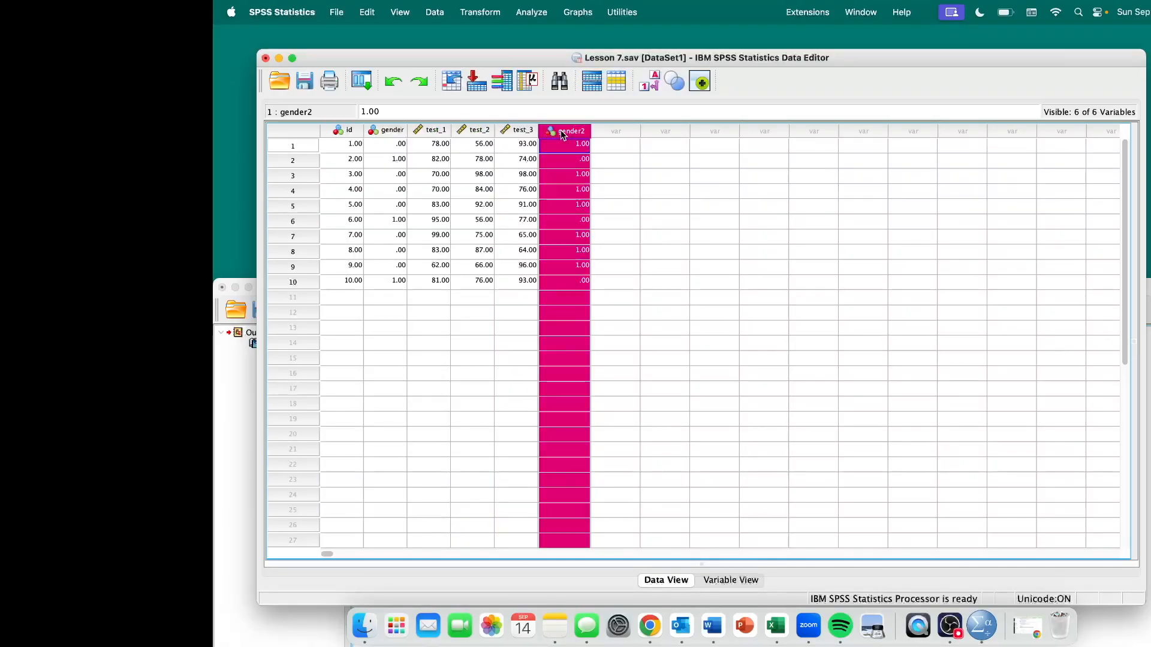
Step: Open the old and new value settings for recoding gender into the same variable, and cancel without recoding
{"action": "left_click", "coordinate": [390, 131]}
{"action": "left_click", "coordinate": [437, 12]}
{"action": "mouse_move", "coordinate": [482, 13]}
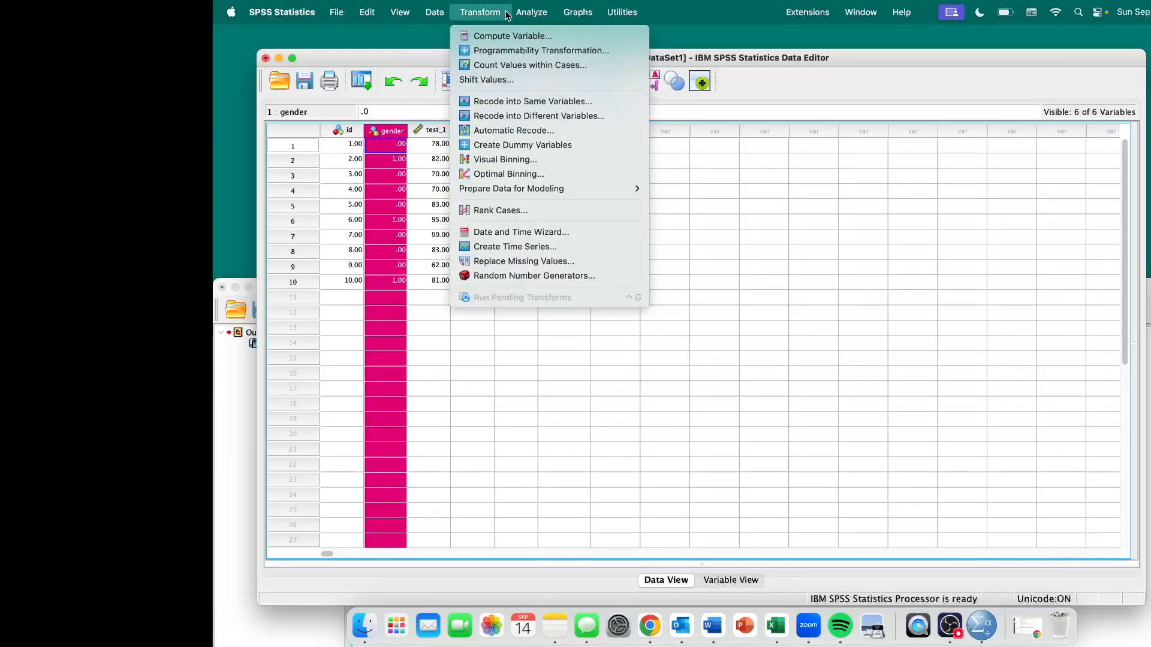
{"action": "left_click", "coordinate": [511, 102]}
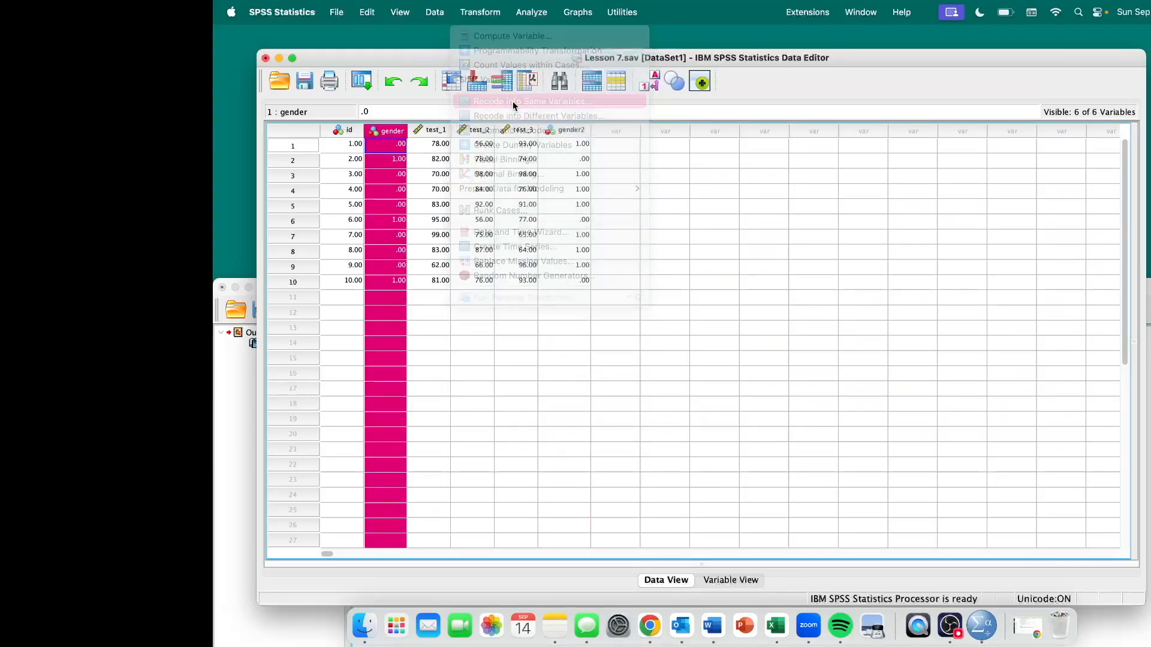
{"action": "left_click", "coordinate": [579, 286]}
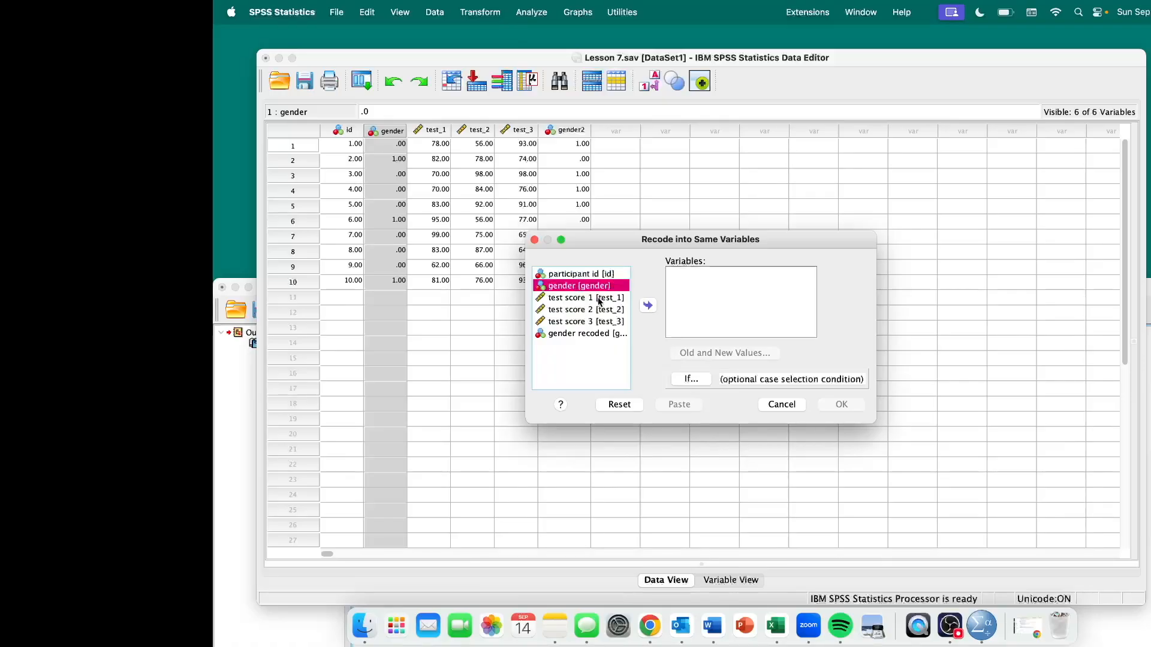
{"action": "left_click", "coordinate": [648, 307]}
{"action": "left_click", "coordinate": [728, 353]}
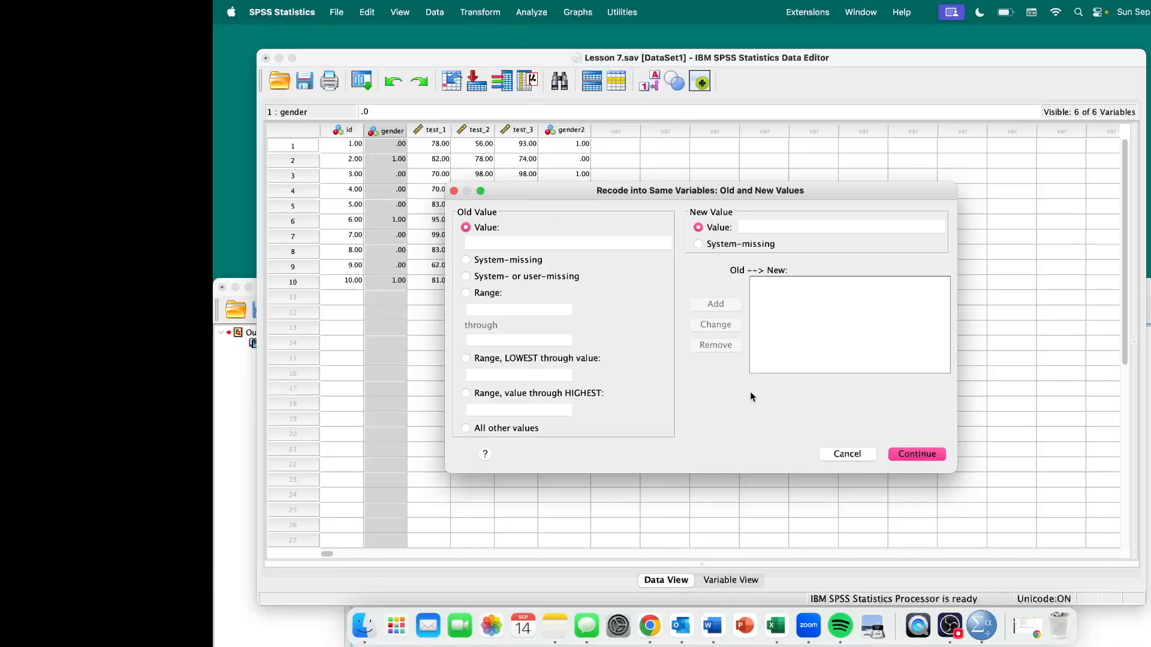
{"action": "left_click", "coordinate": [846, 454]}
{"action": "left_click", "coordinate": [572, 131]}
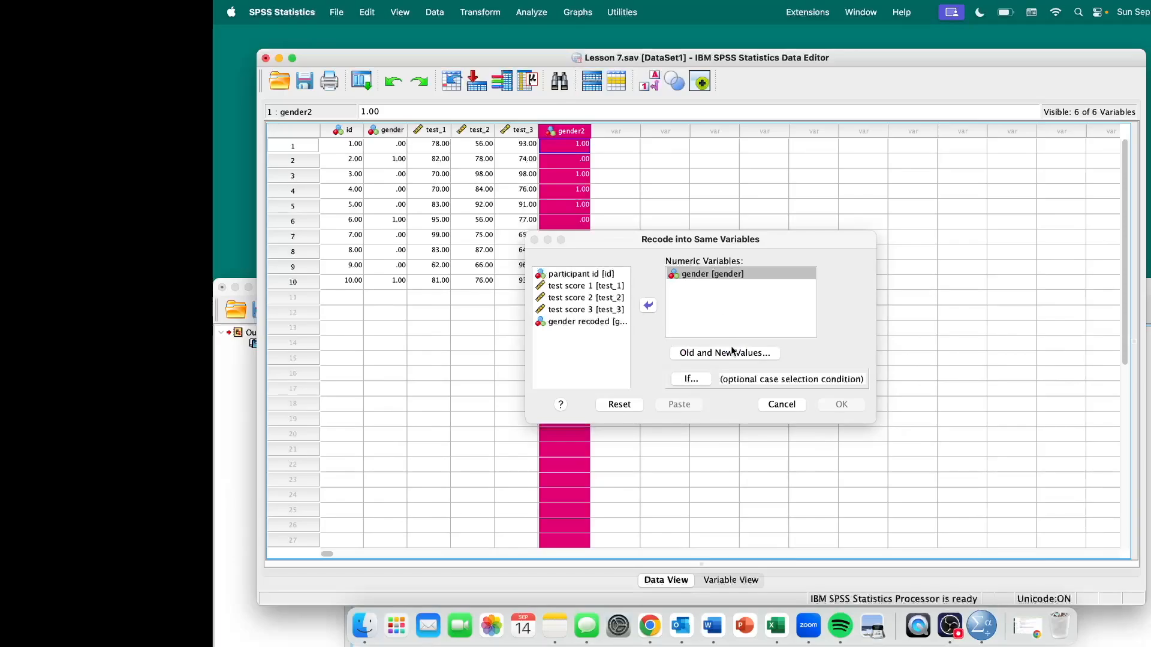
{"action": "left_click", "coordinate": [784, 405]}
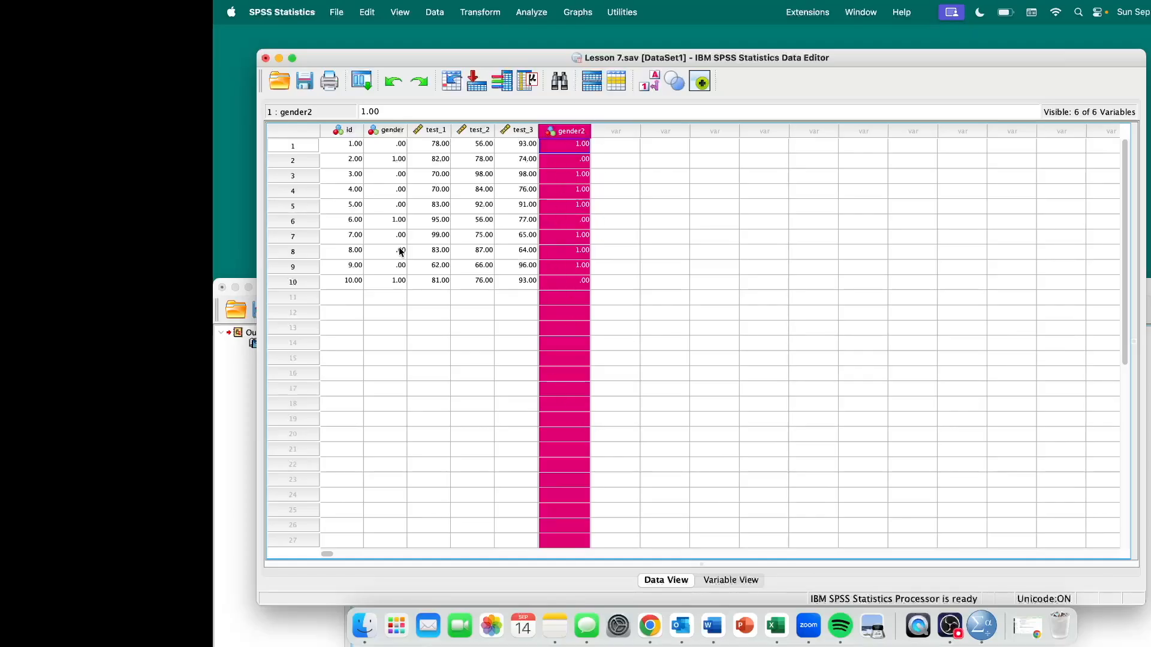
Step: Review the original gender column and its values for the first two cases
{"action": "left_click", "coordinate": [390, 131]}
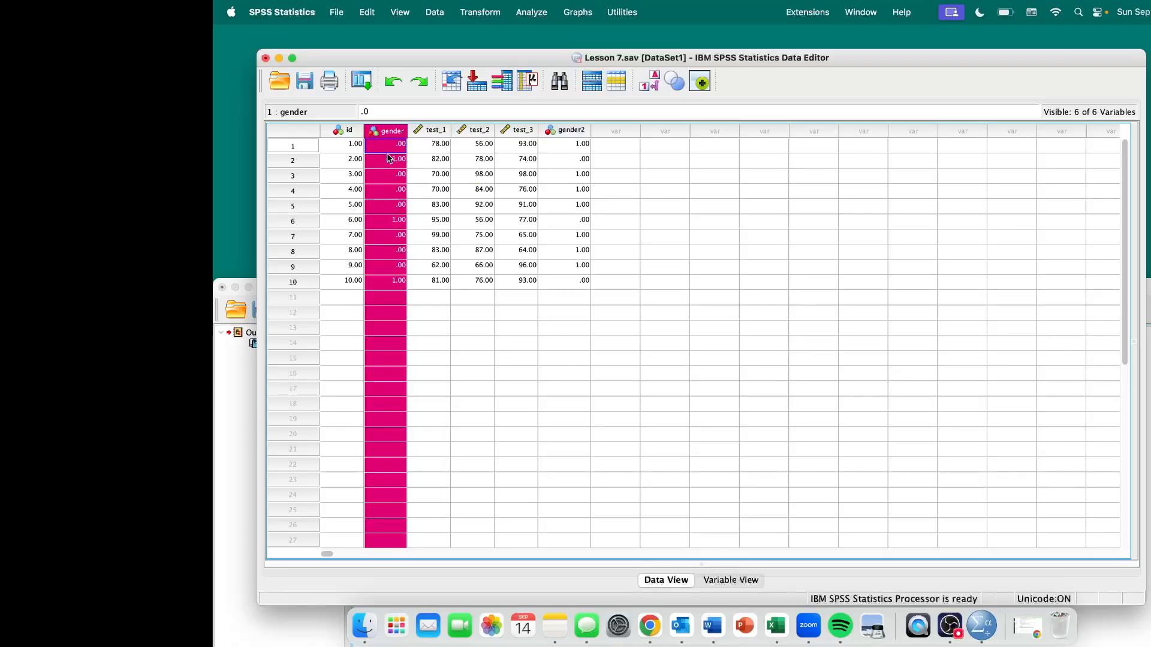
{"action": "left_click", "coordinate": [390, 149]}
{"action": "left_click", "coordinate": [390, 159]}
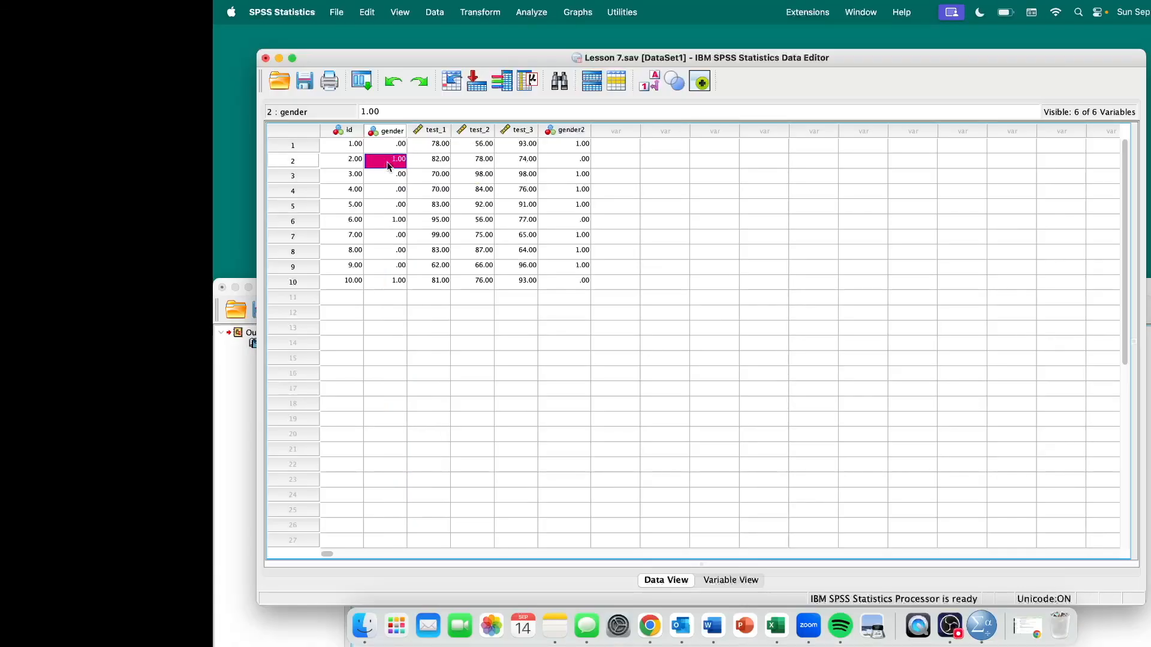
Step: Check the original gender values of cases 3 to 5
{"action": "key", "text": "Down"}
{"action": "key", "text": "Down"}
{"action": "key", "text": "Down"}
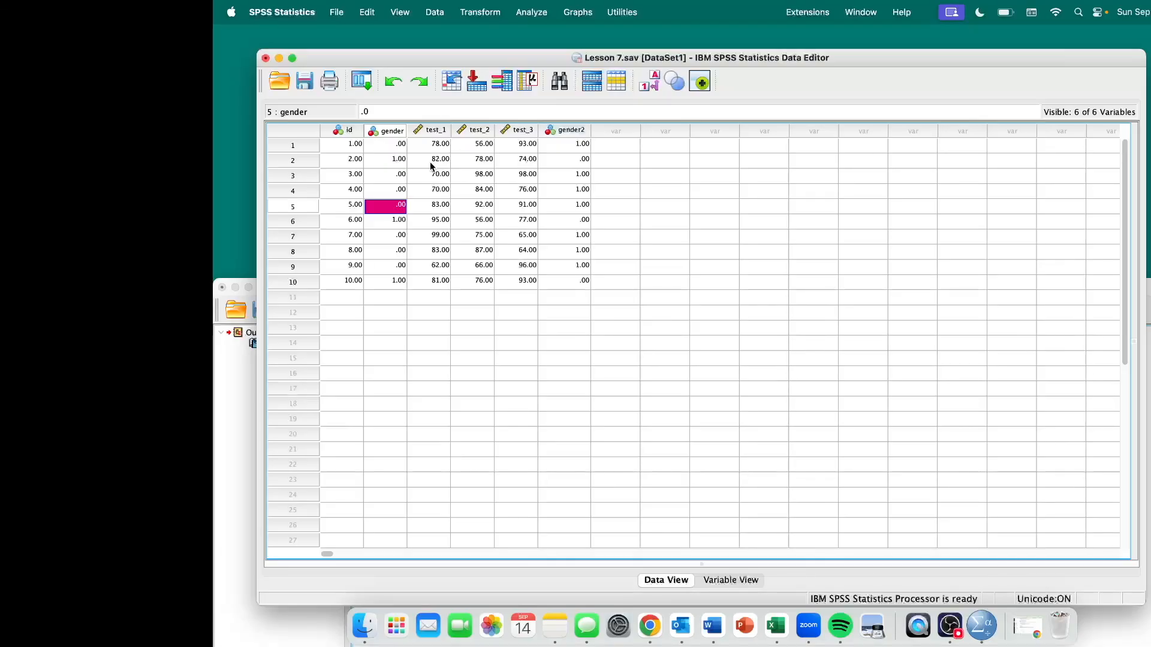
Step: Review the gender recode syntax in the output viewer, and inspect the gender and gender2 columns in the data editor
{"action": "left_click", "coordinate": [228, 430]}
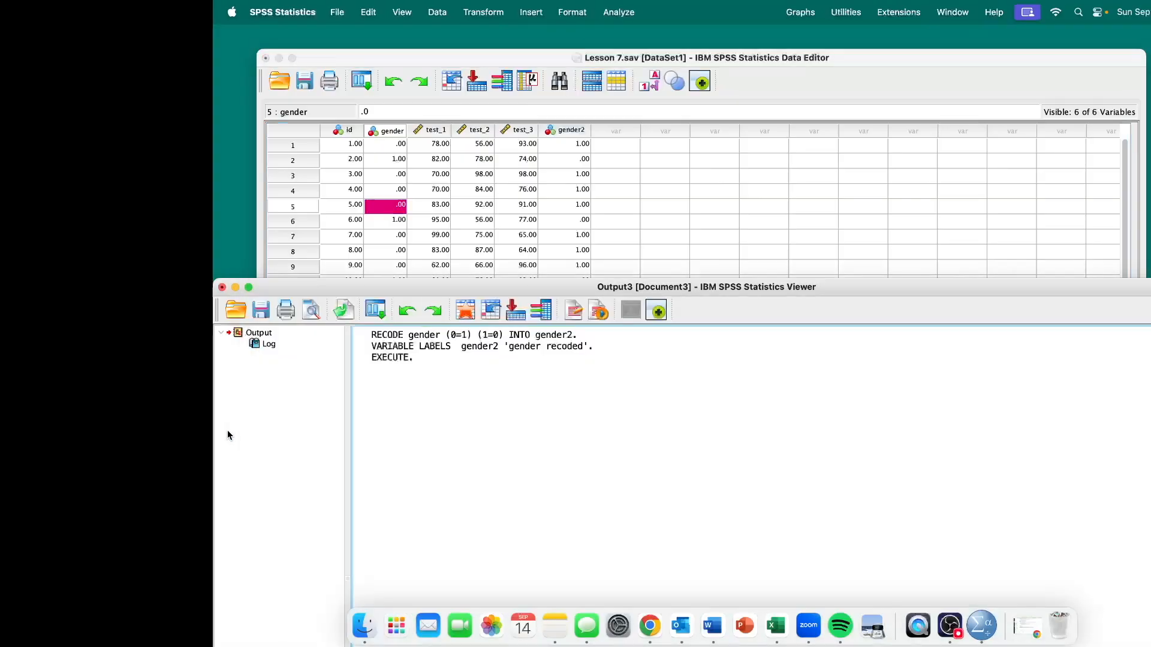
{"action": "left_click_drag", "start_coordinate": [414, 289], "coordinate": [415, 177]}
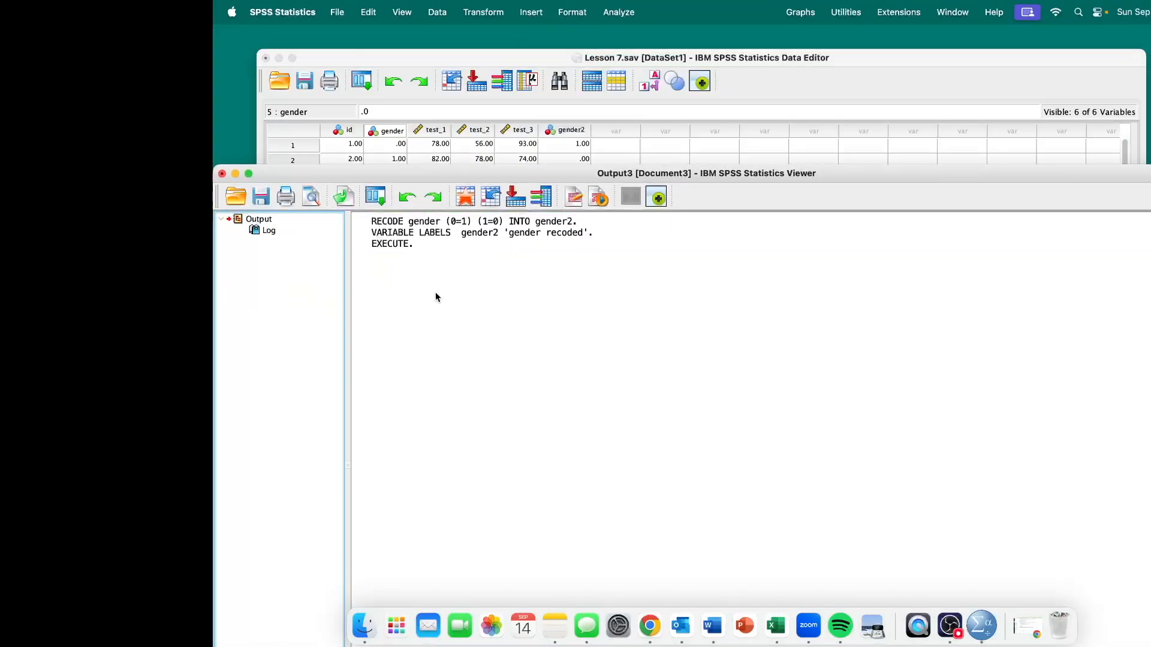
{"action": "left_click", "coordinate": [387, 131]}
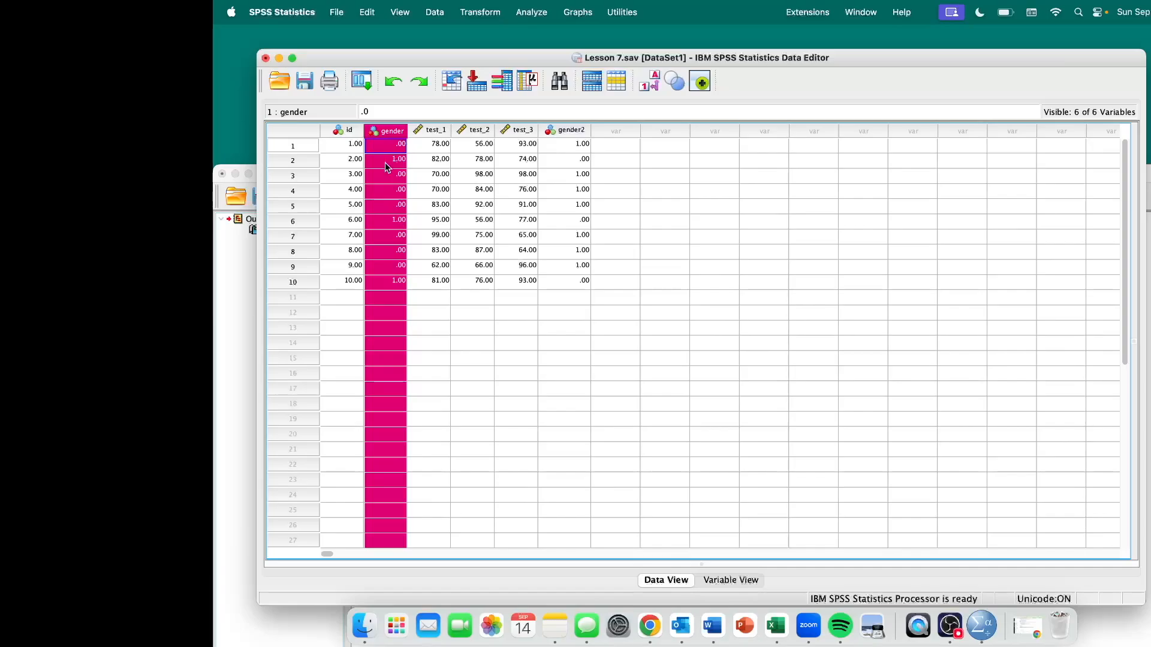
{"action": "left_click", "coordinate": [215, 307]}
{"action": "left_click", "coordinate": [455, 55]}
{"action": "left_click", "coordinate": [568, 132]}
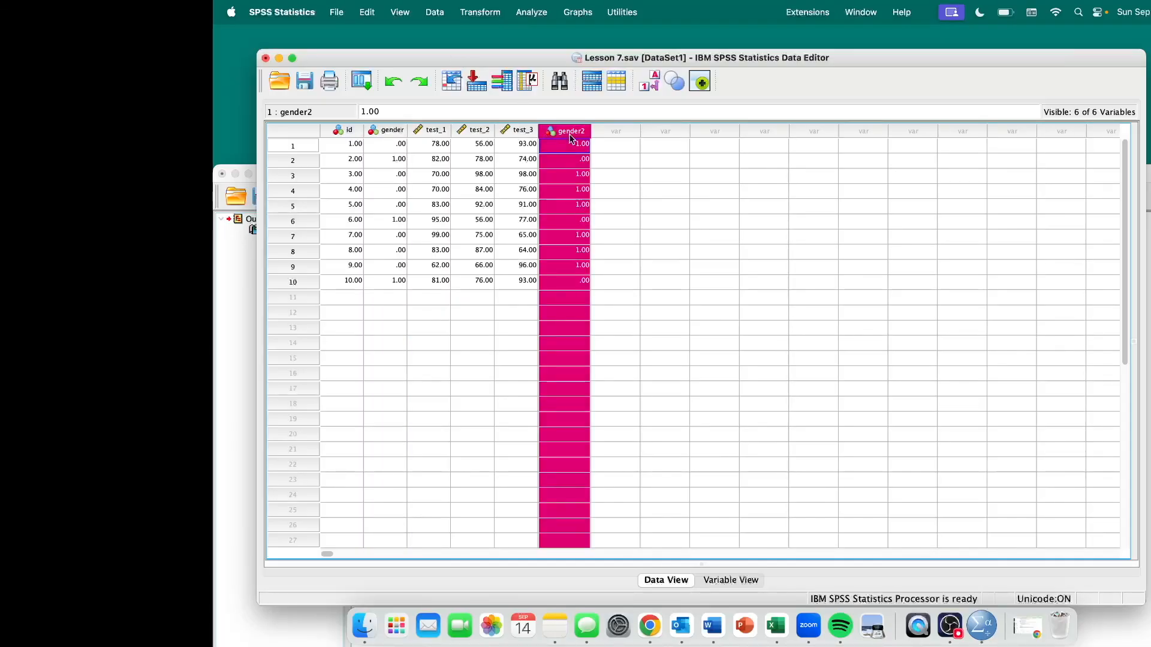
Step: Set up a Compute Variable operation with the target variable test and the label "average test score"
{"action": "left_click_drag", "start_coordinate": [430, 131], "coordinate": [526, 130]}
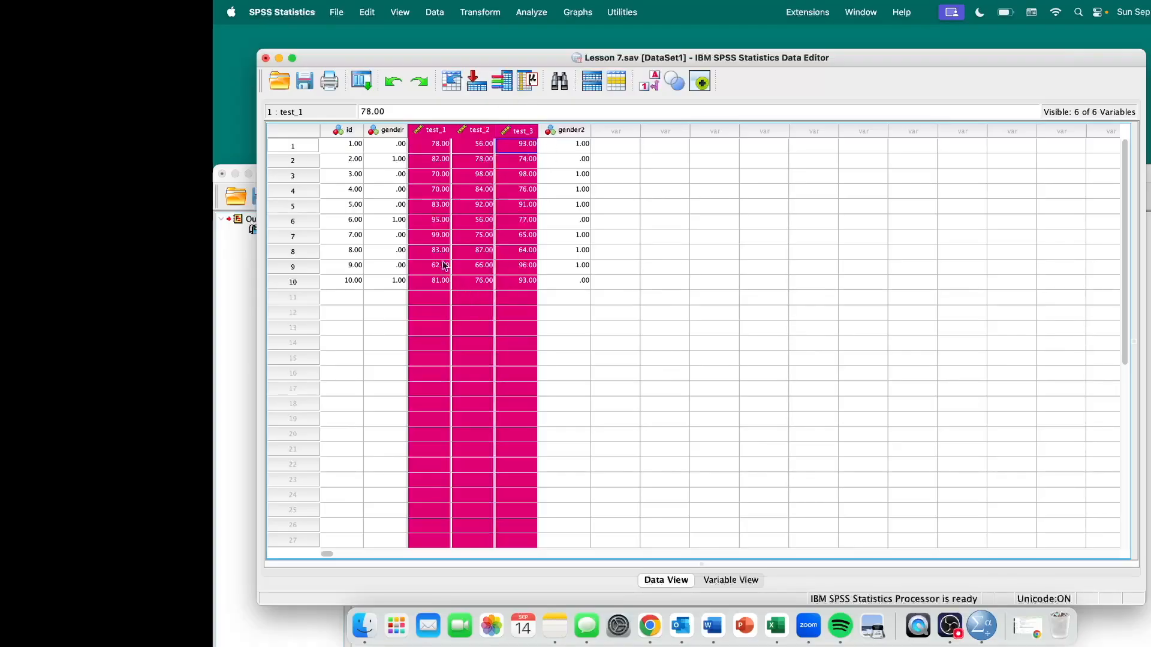
{"action": "left_click", "coordinate": [486, 8]}
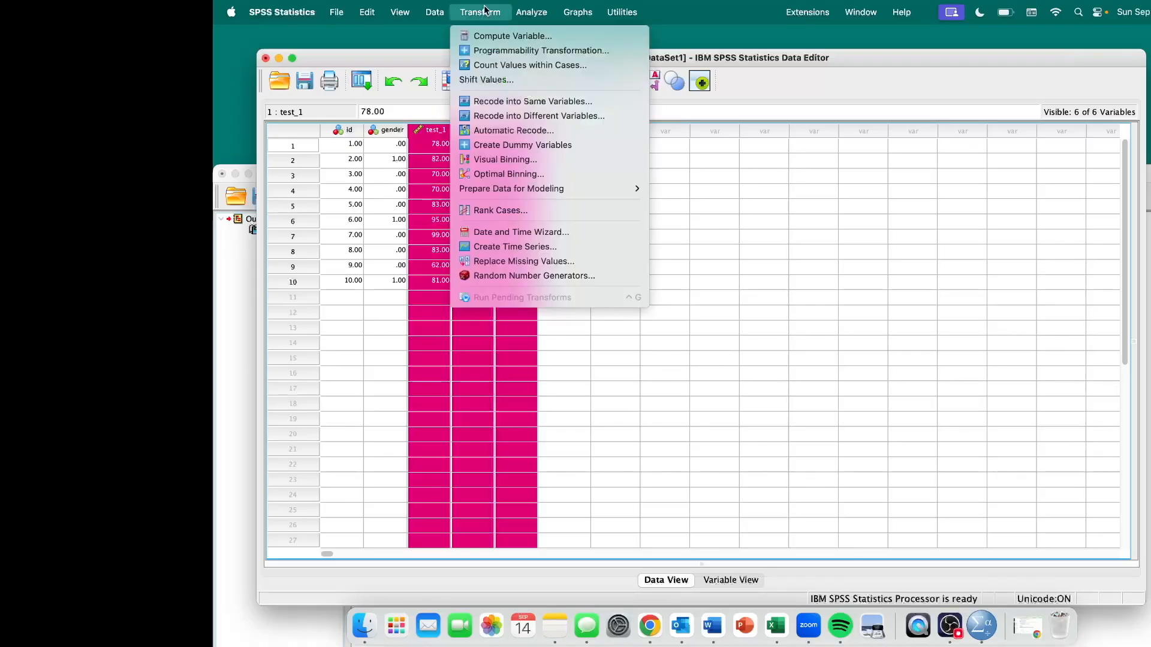
{"action": "left_click", "coordinate": [488, 36]}
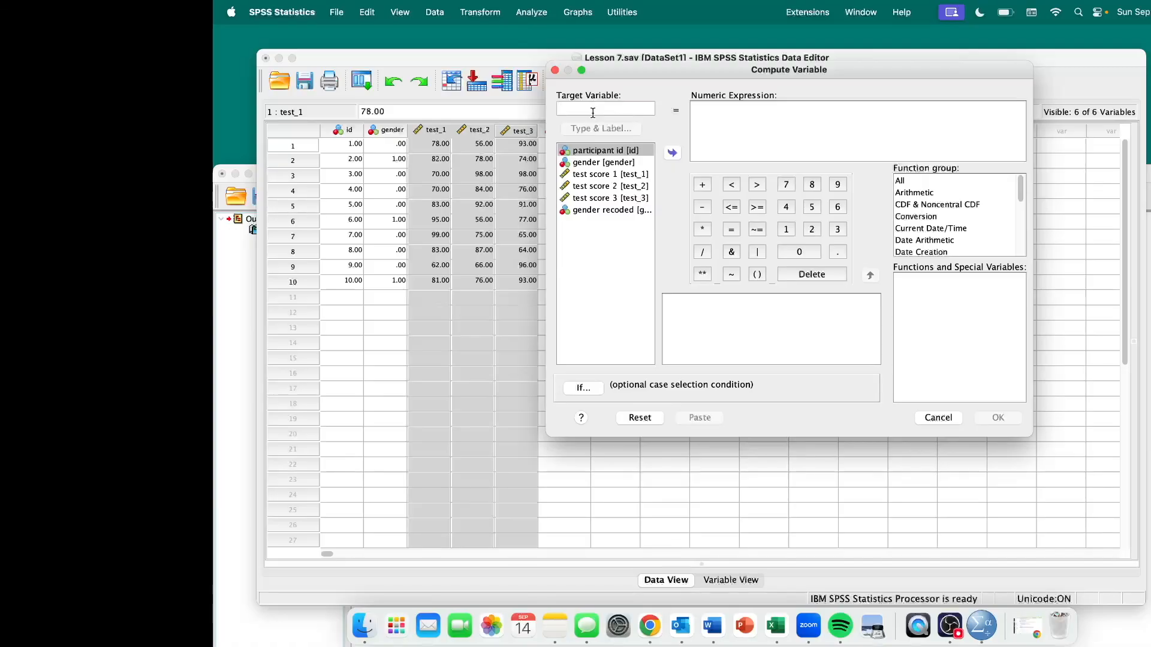
{"action": "type", "text": "test"}
{"action": "left_click", "coordinate": [610, 134]}
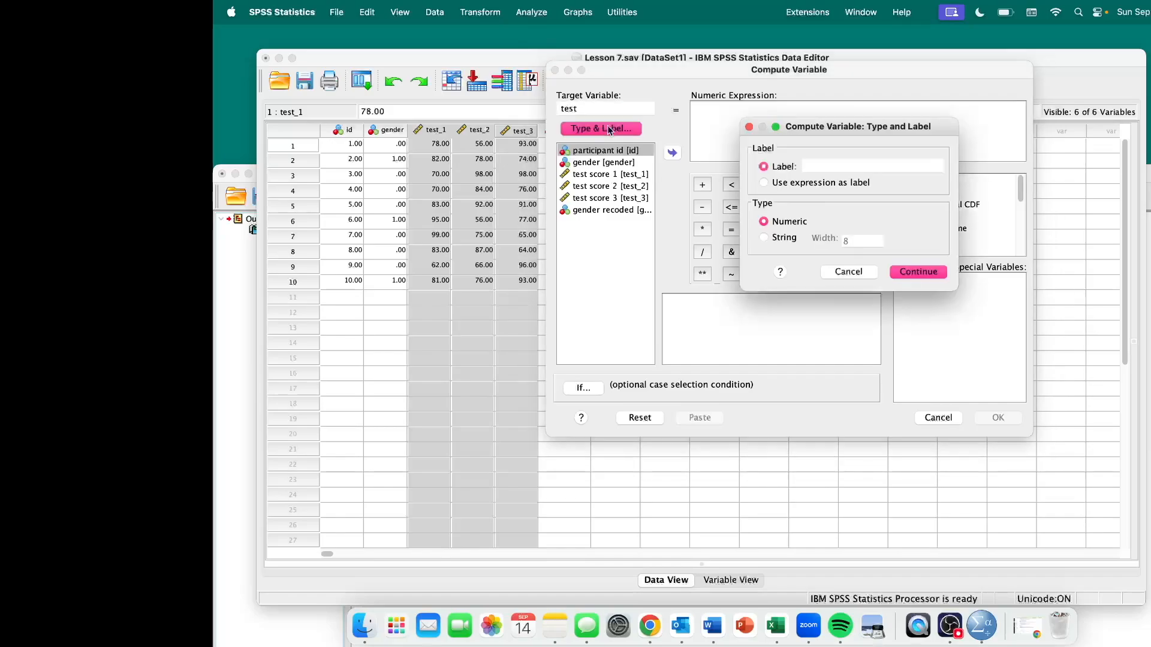
{"action": "left_click", "coordinate": [830, 168]}
{"action": "type", "text": "average"}
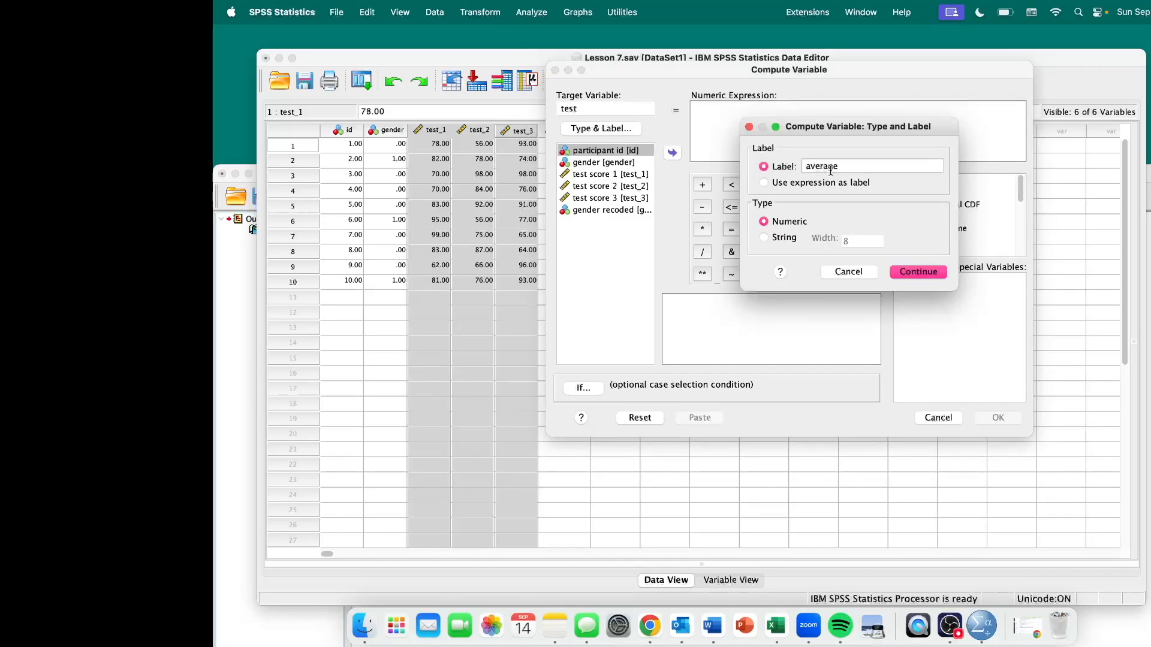
{"action": "type", "text": " test score"}
{"action": "left_click", "coordinate": [926, 273]}
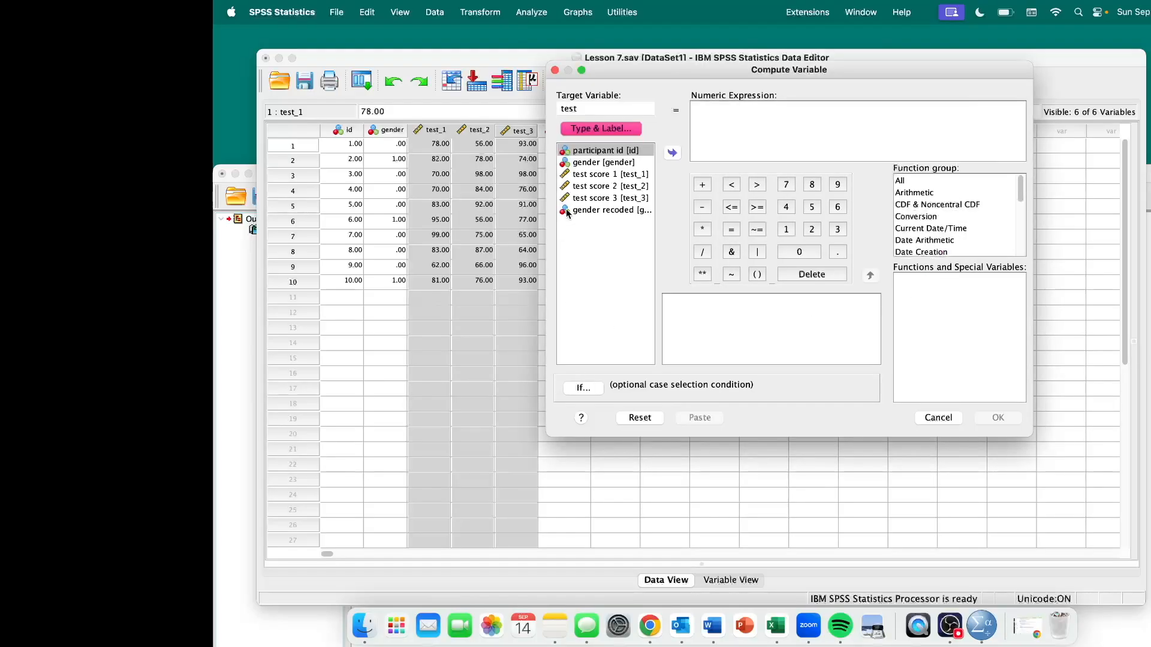
{"action": "left_click", "coordinate": [556, 107]}
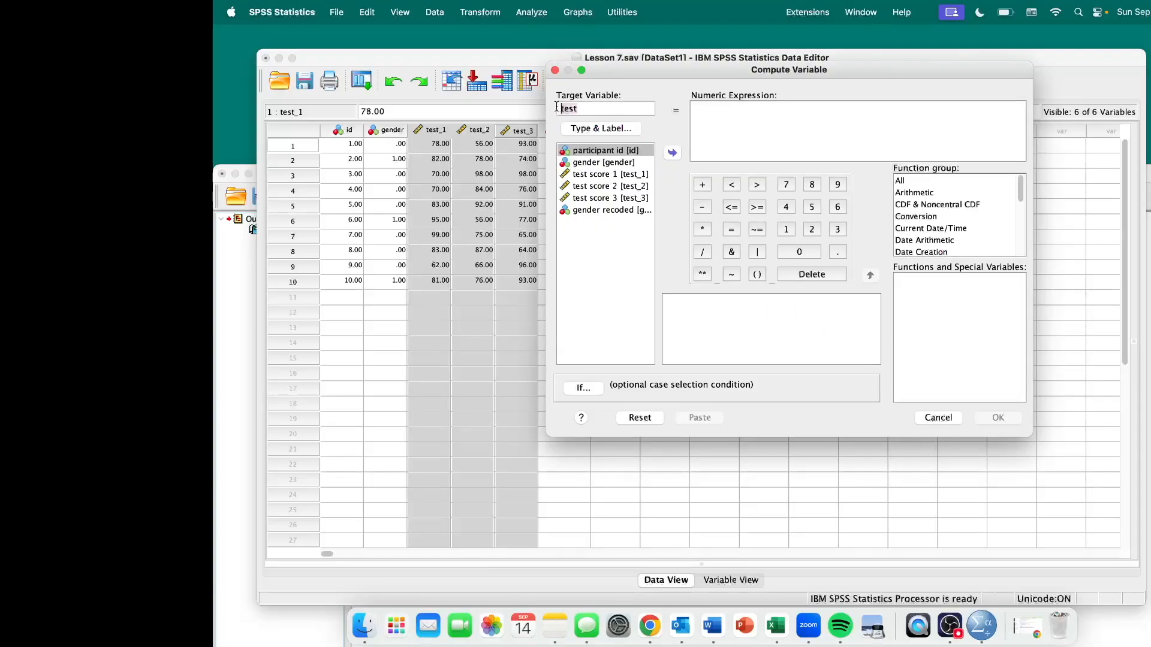
{"action": "left_click", "coordinate": [607, 131]}
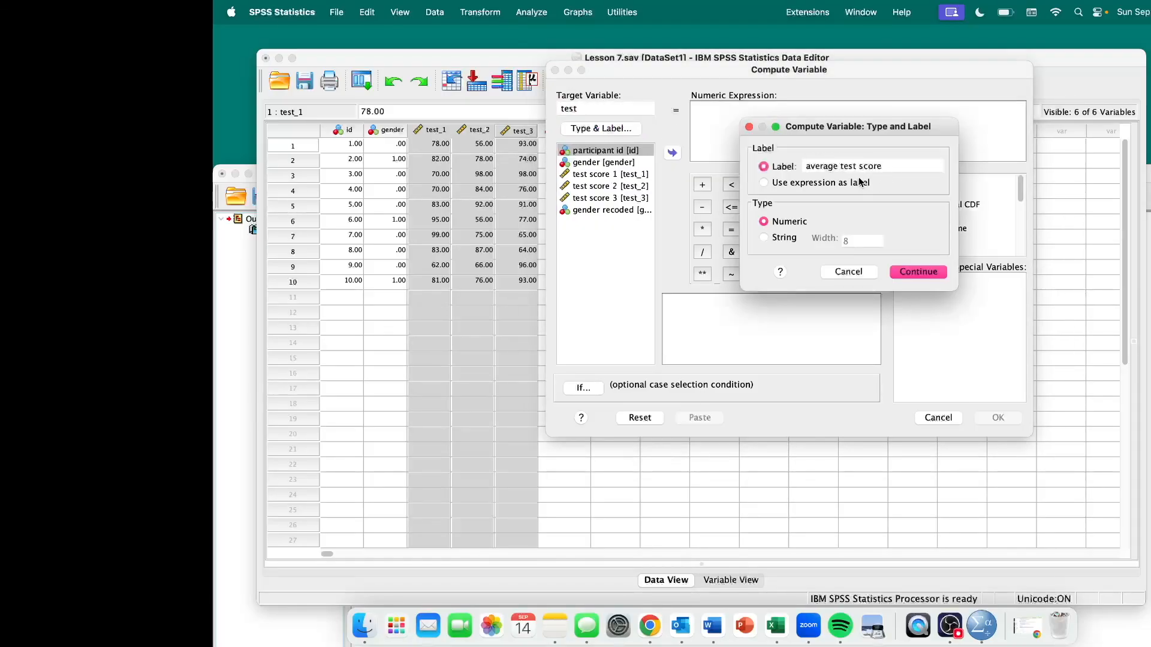
{"action": "left_click", "coordinate": [921, 270]}
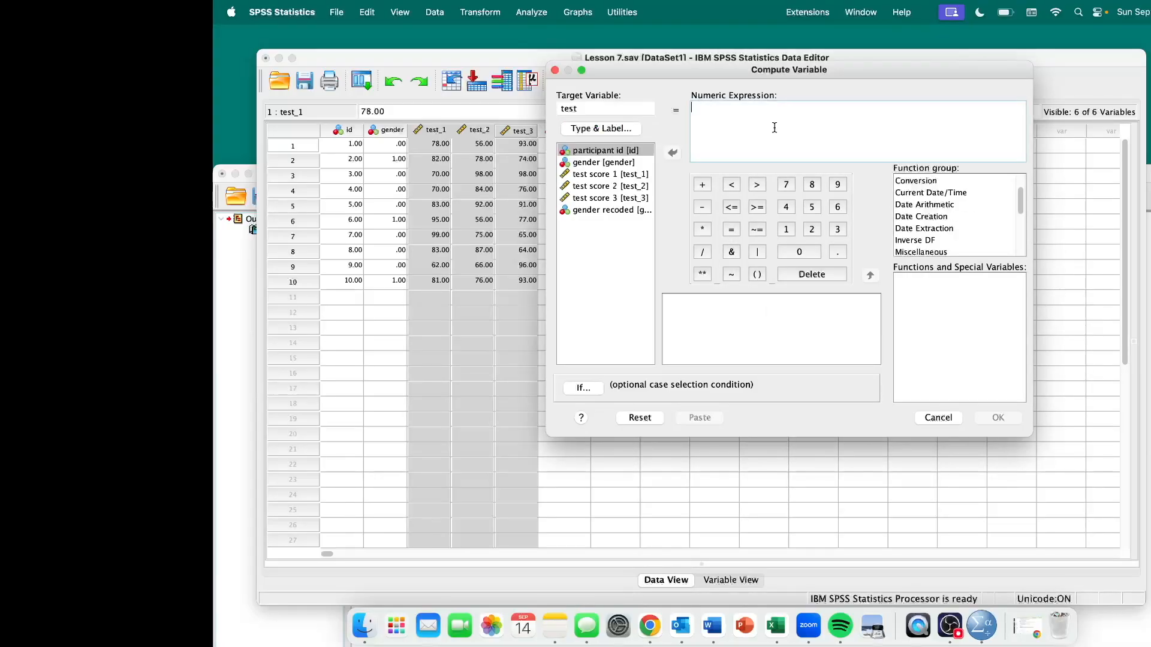
Step: Enter the numeric expression MEAN(test_1, test_2, test_3) and run the computation of test
{"action": "type", "text": "MEAN("}
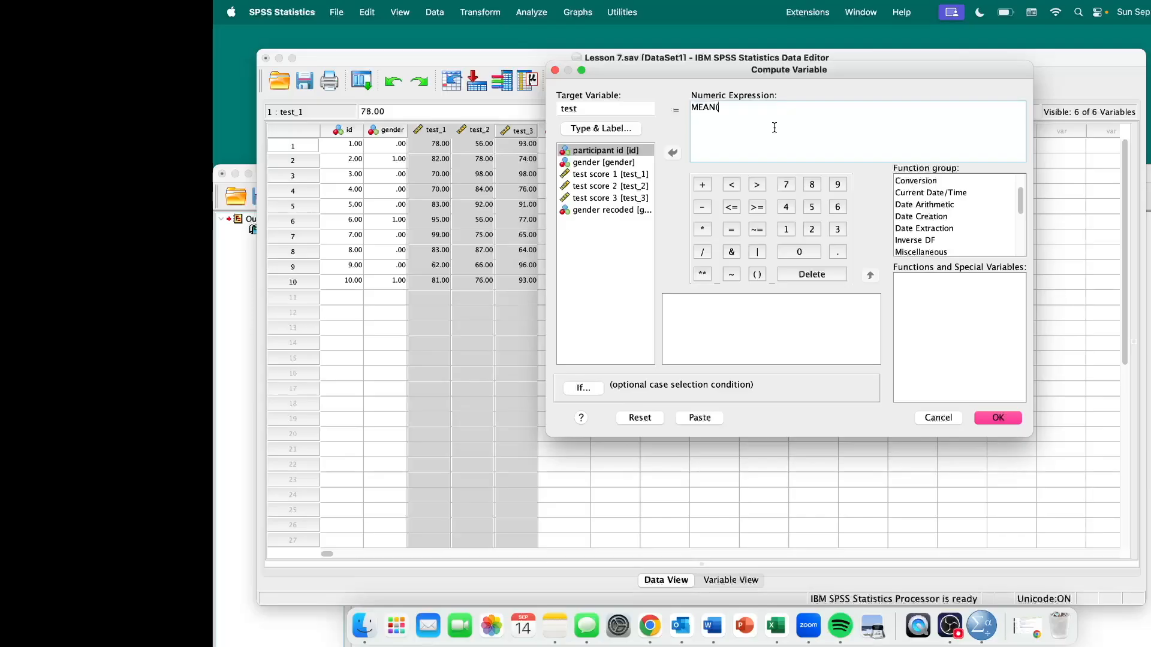
{"action": "left_click", "coordinate": [627, 176]}
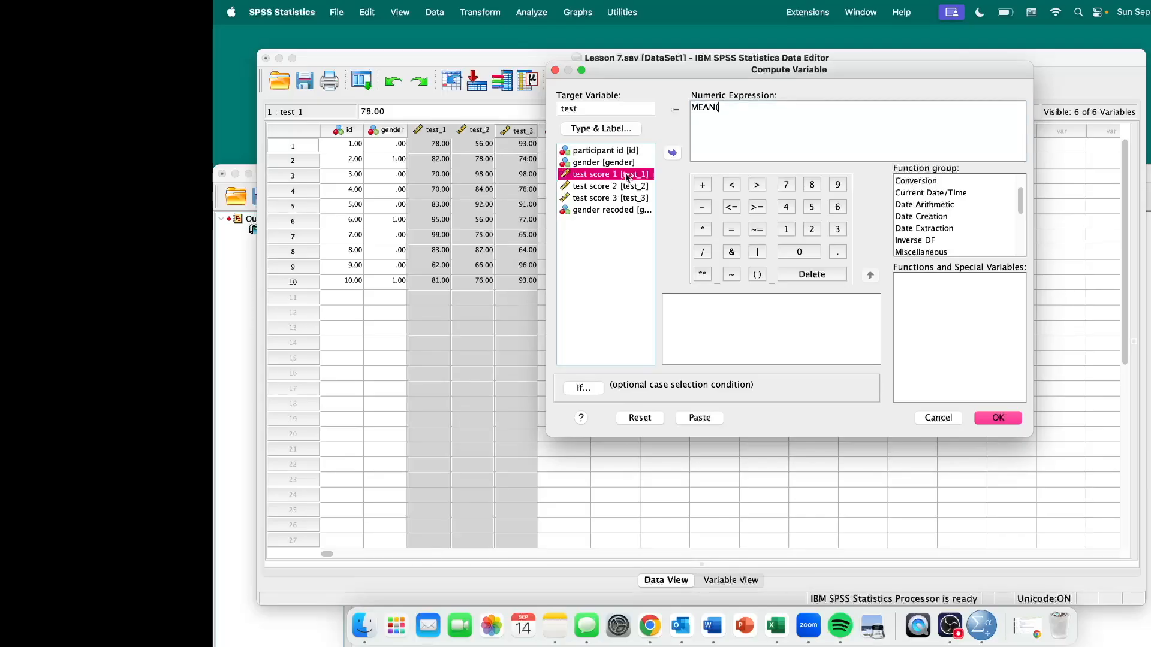
{"action": "left_click", "coordinate": [673, 153]}
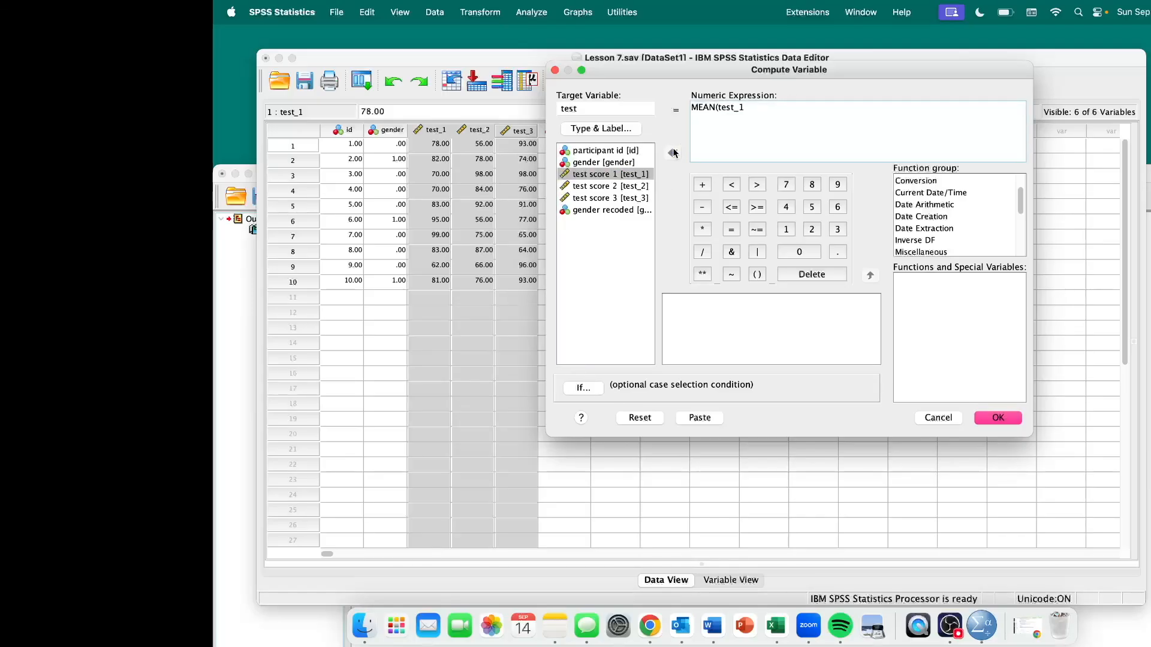
{"action": "type", "text": ","}
{"action": "left_click", "coordinate": [633, 188]}
{"action": "left_click", "coordinate": [673, 157]}
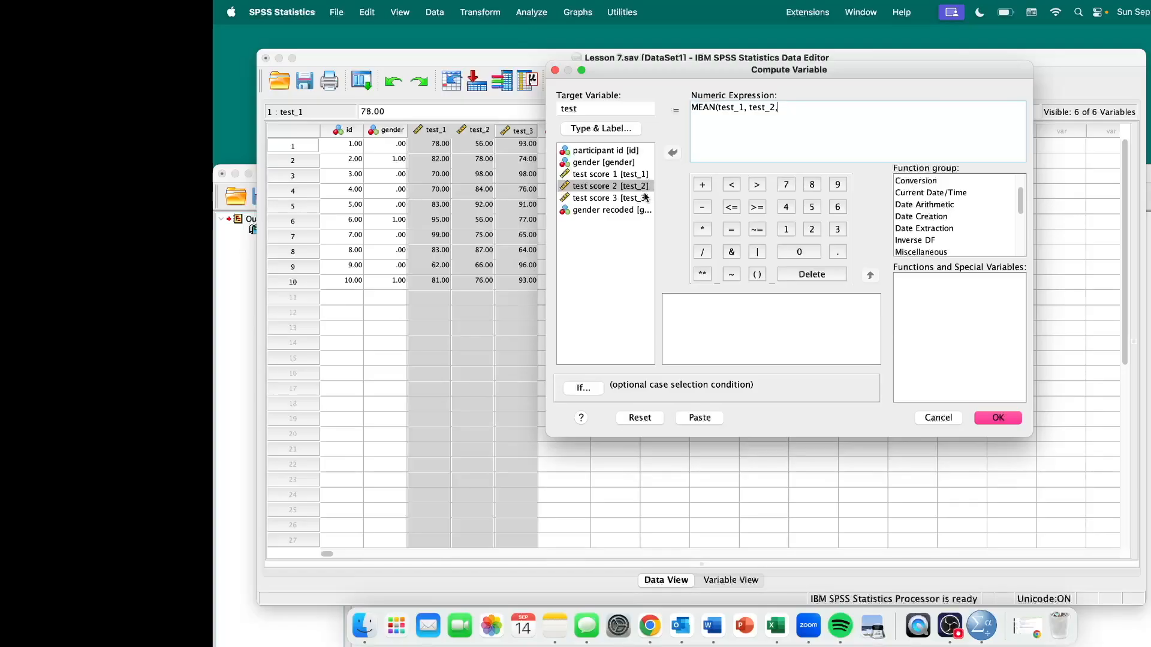
{"action": "left_click", "coordinate": [624, 199]}
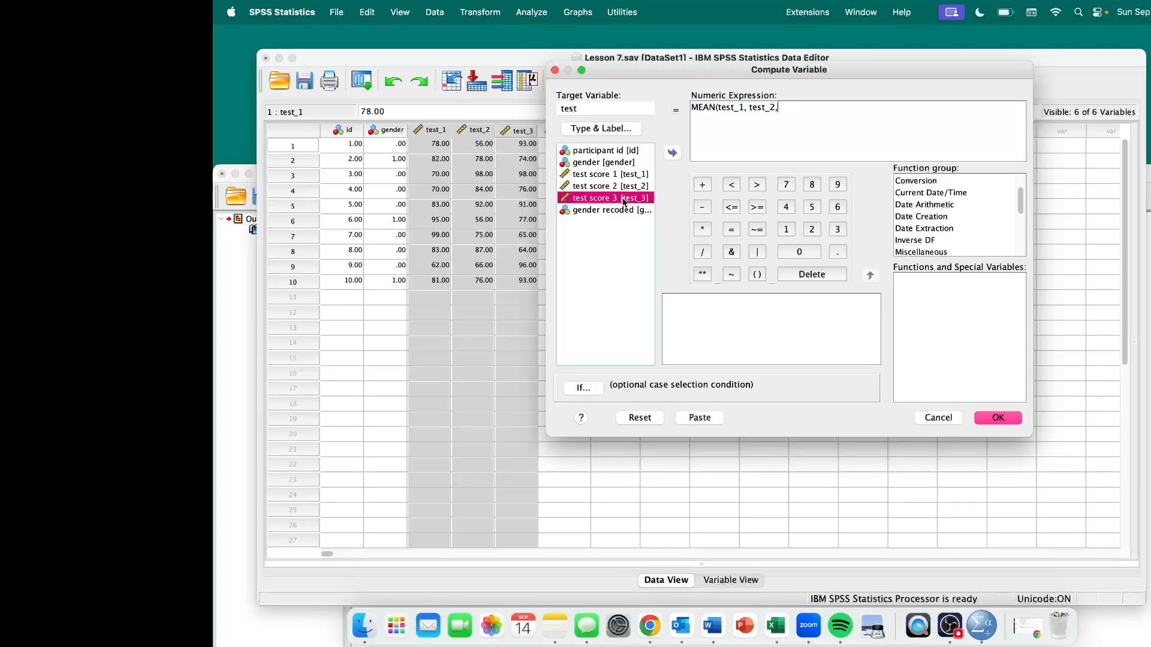
{"action": "left_click", "coordinate": [673, 153]}
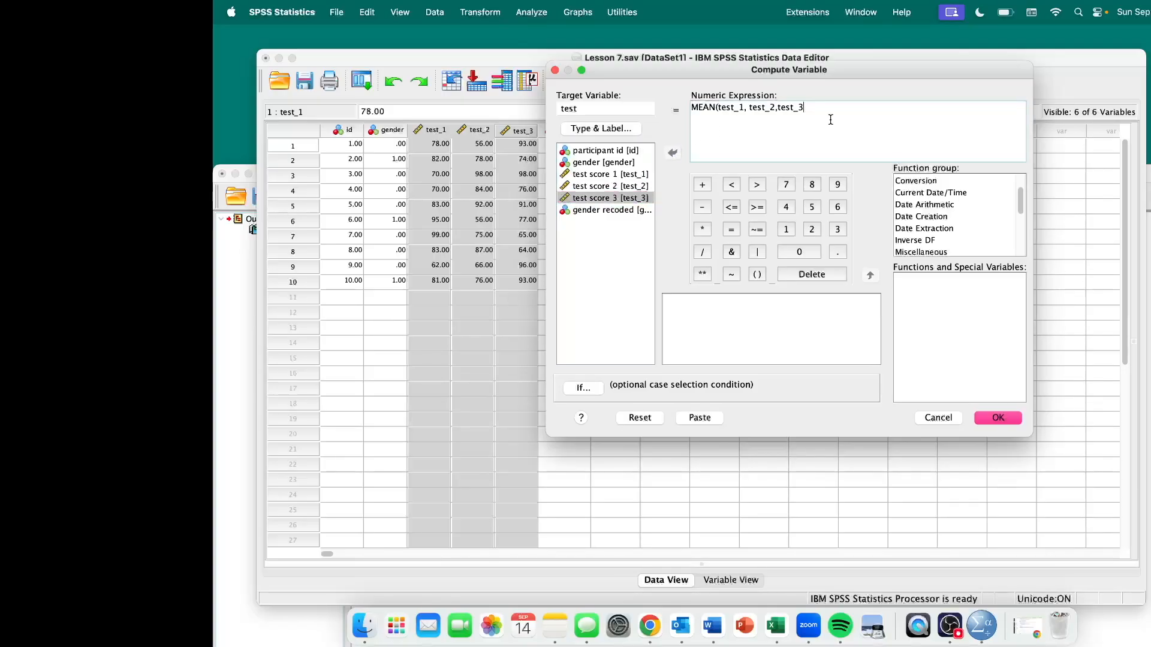
{"action": "type", "text": ")"}
{"action": "key", "text": "Return"}
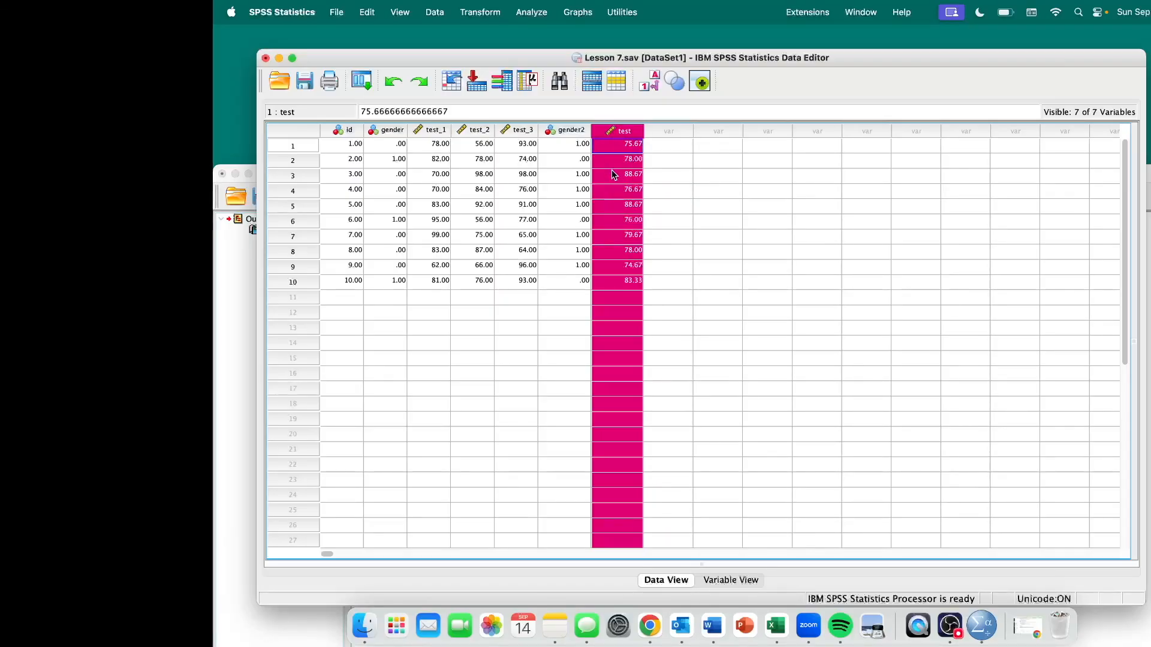
Step: Compare the computed test averages with the three test scores for the first two cases
{"action": "left_click", "coordinate": [616, 149]}
{"action": "left_click_drag", "start_coordinate": [432, 147], "coordinate": [522, 146]}
{"action": "left_click", "coordinate": [433, 166]}
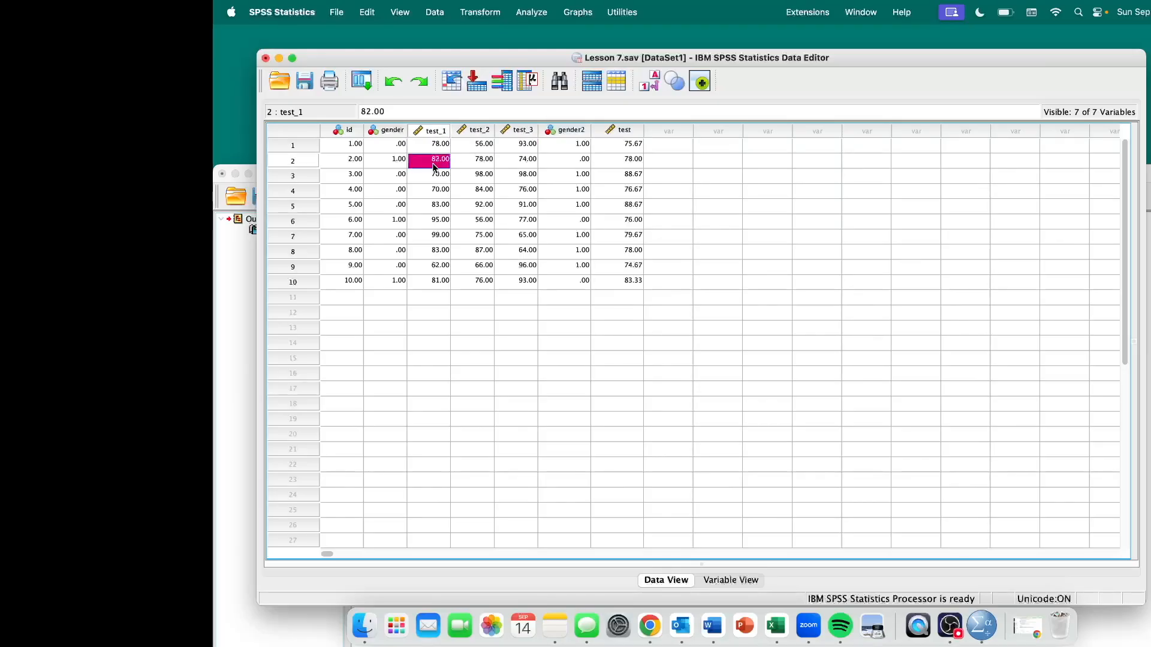
{"action": "left_click_drag", "start_coordinate": [433, 166], "coordinate": [525, 169]}
{"action": "left_click", "coordinate": [631, 150]}
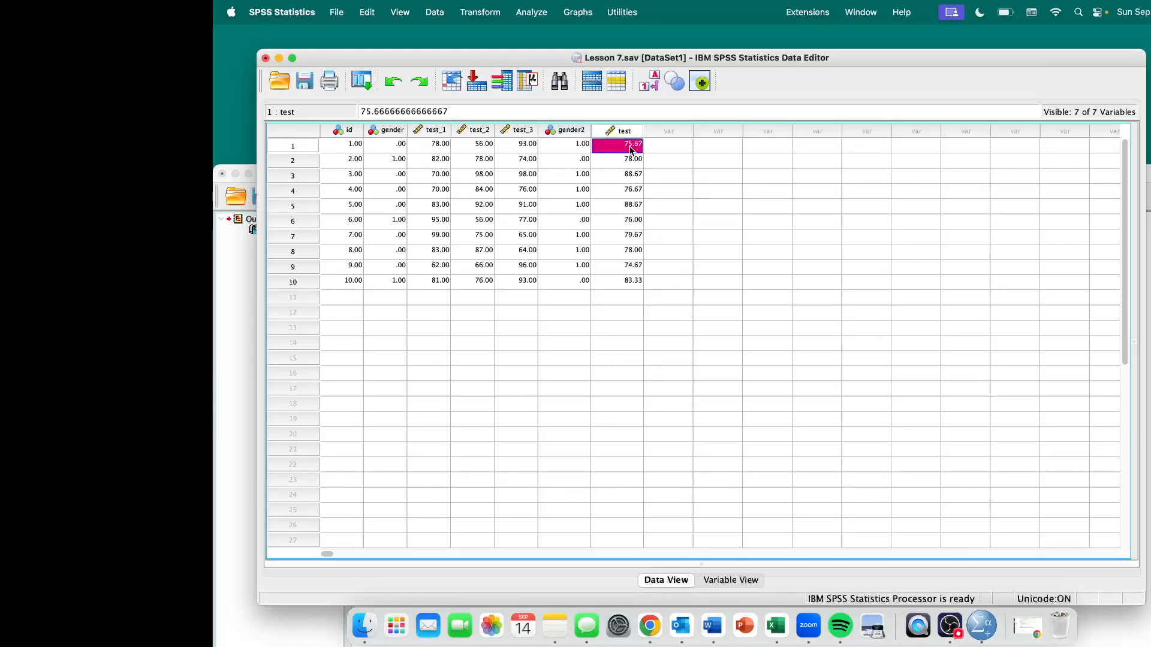
Step: Reset the Compute Variable settings, enter test as the target variable again, and keep the label "average test score"
{"action": "left_click", "coordinate": [480, 12]}
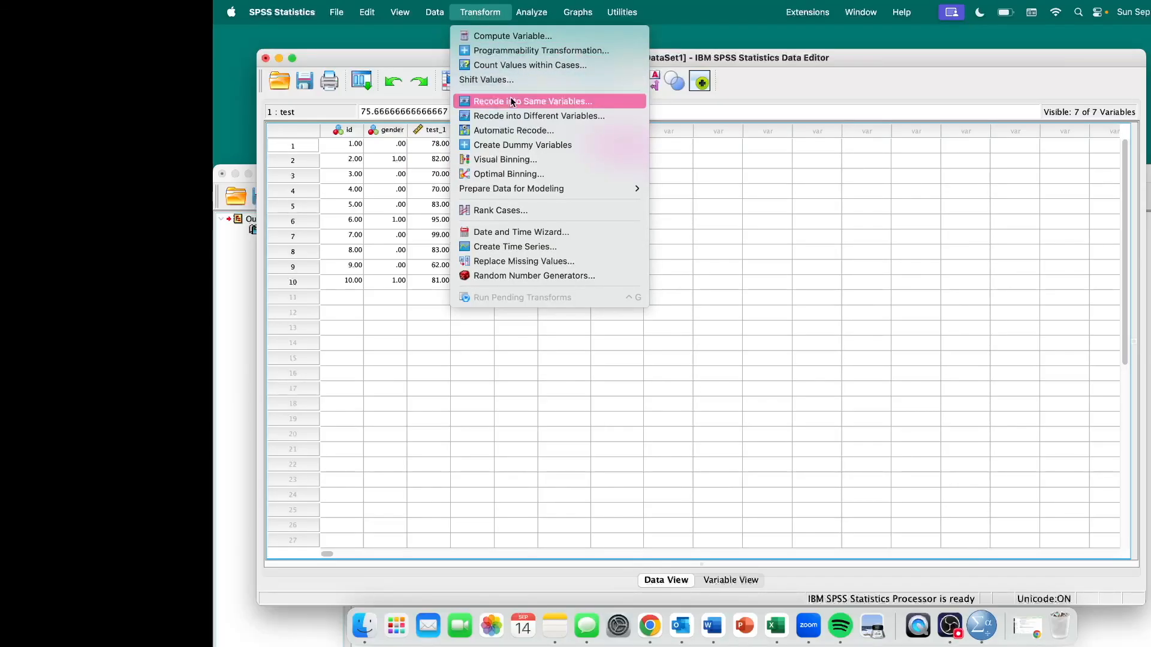
{"action": "left_click", "coordinate": [526, 36]}
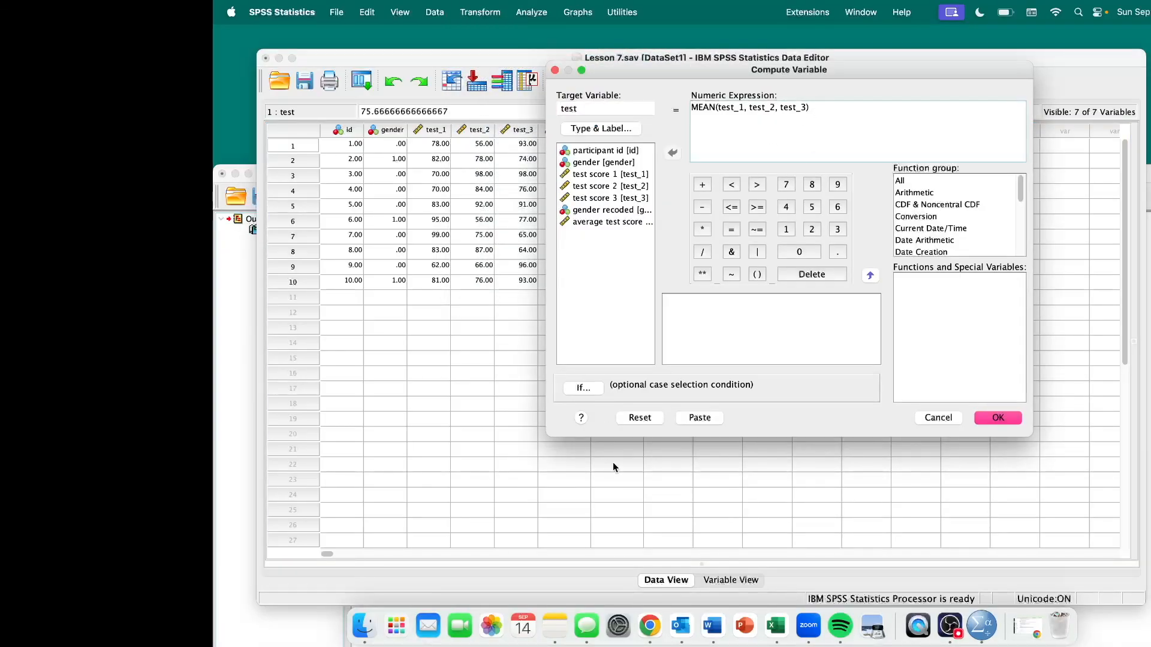
{"action": "left_click", "coordinate": [642, 419]}
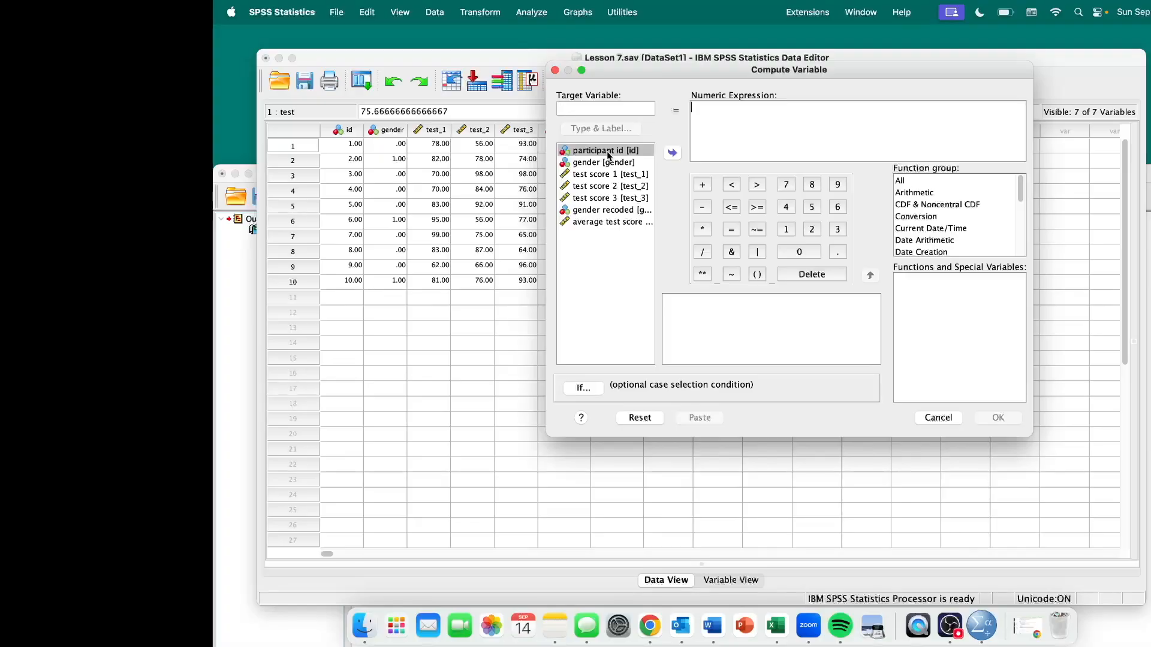
{"action": "left_click", "coordinate": [602, 108]}
{"action": "type", "text": "test"}
{"action": "left_click", "coordinate": [590, 129]}
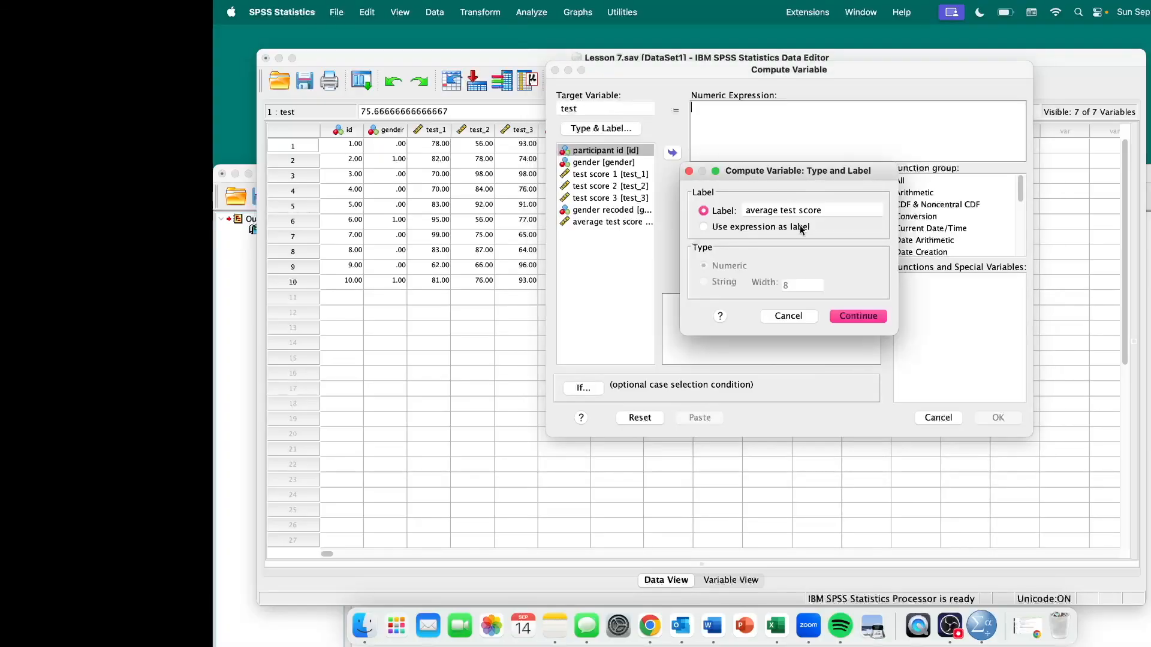
{"action": "left_click", "coordinate": [863, 314]}
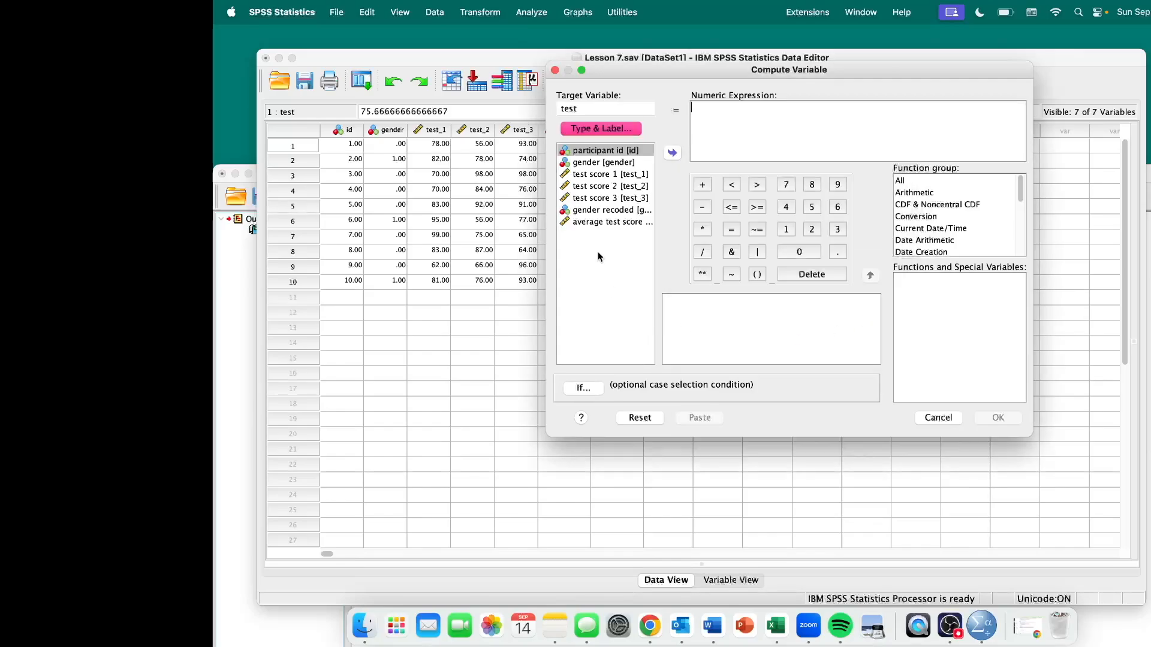
Step: Find the Mean function in the All function group and insert it into the numeric expression
{"action": "left_click", "coordinate": [902, 181]}
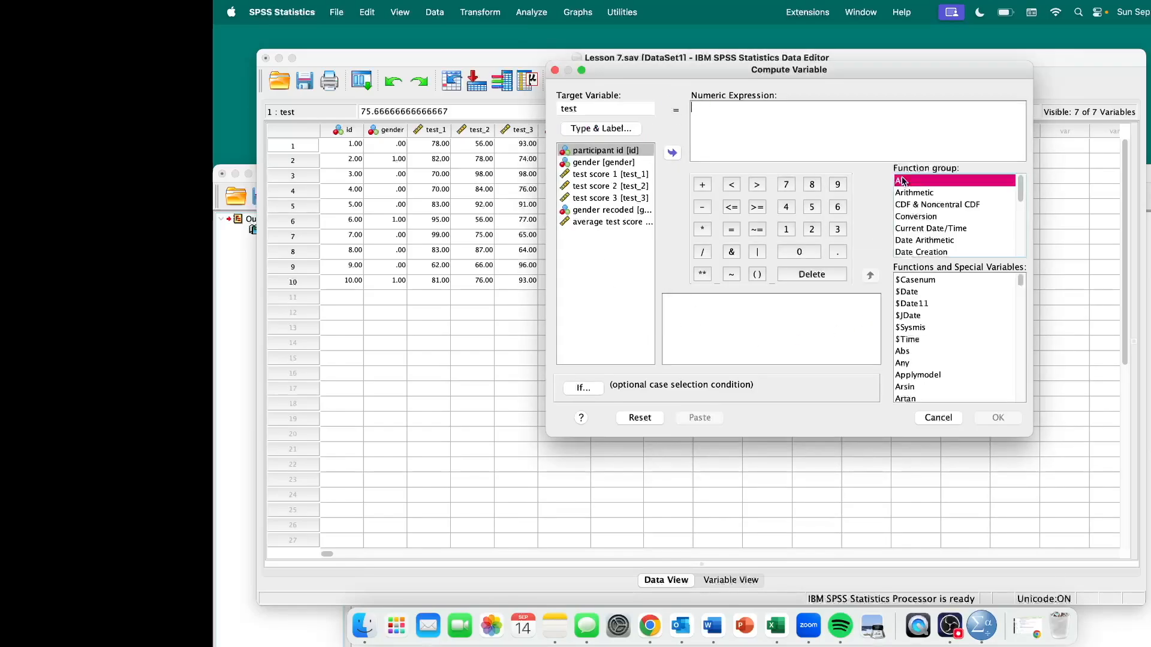
{"action": "scroll", "coordinate": [934, 315], "scroll_direction": "down", "scroll_amount": 8}
{"action": "scroll", "coordinate": [938, 189], "scroll_direction": "down", "scroll_amount": 2}
{"action": "scroll", "coordinate": [938, 192], "scroll_direction": "up", "scroll_amount": 4}
{"action": "scroll", "coordinate": [939, 222], "scroll_direction": "down", "scroll_amount": 1}
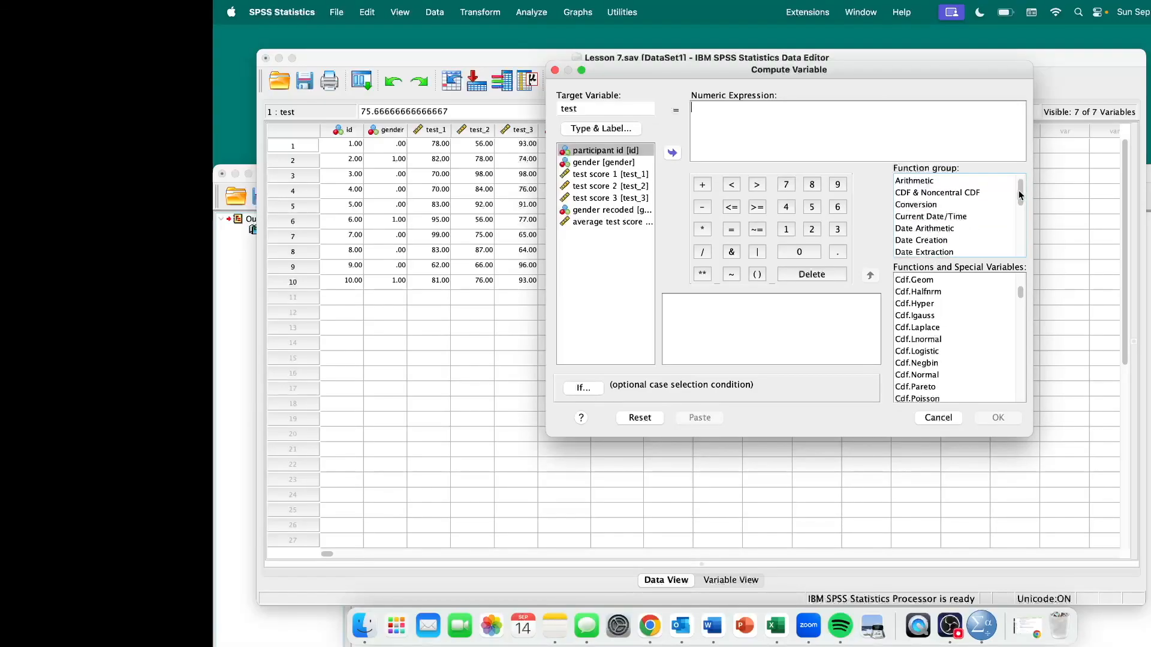
{"action": "left_click_drag", "start_coordinate": [1021, 195], "coordinate": [1020, 176]}
{"action": "scroll", "coordinate": [950, 324], "scroll_direction": "down", "scroll_amount": 2}
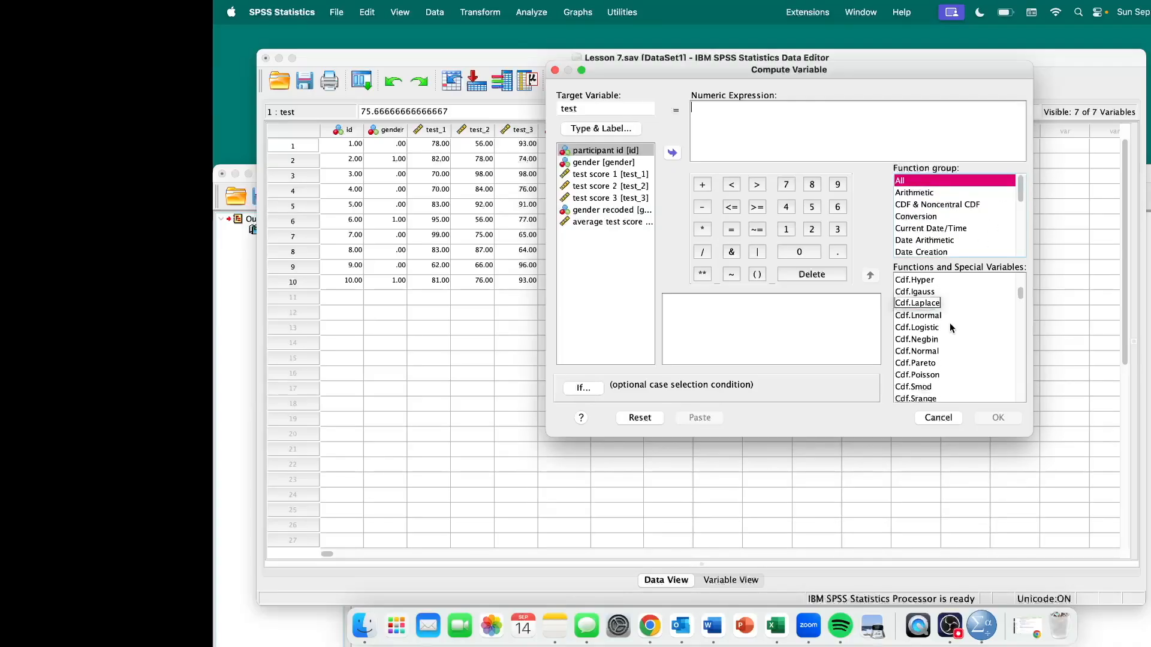
{"action": "scroll", "coordinate": [949, 322], "scroll_direction": "down", "scroll_amount": 20}
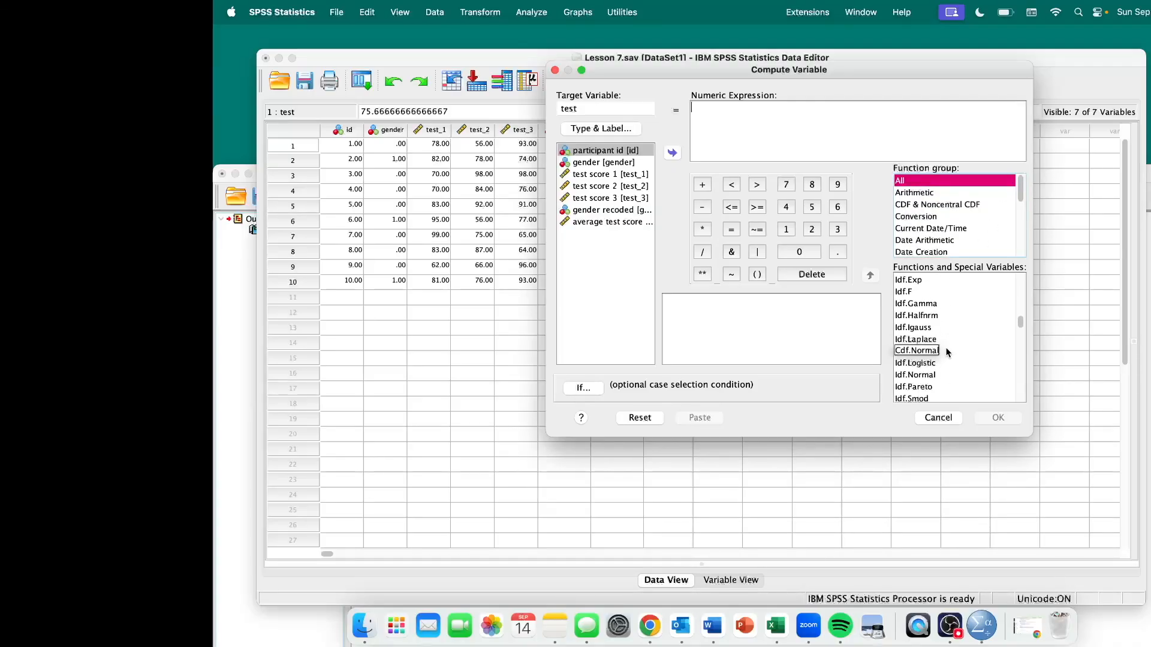
{"action": "scroll", "coordinate": [946, 351], "scroll_direction": "down", "scroll_amount": 3}
{"action": "left_click", "coordinate": [920, 329]}
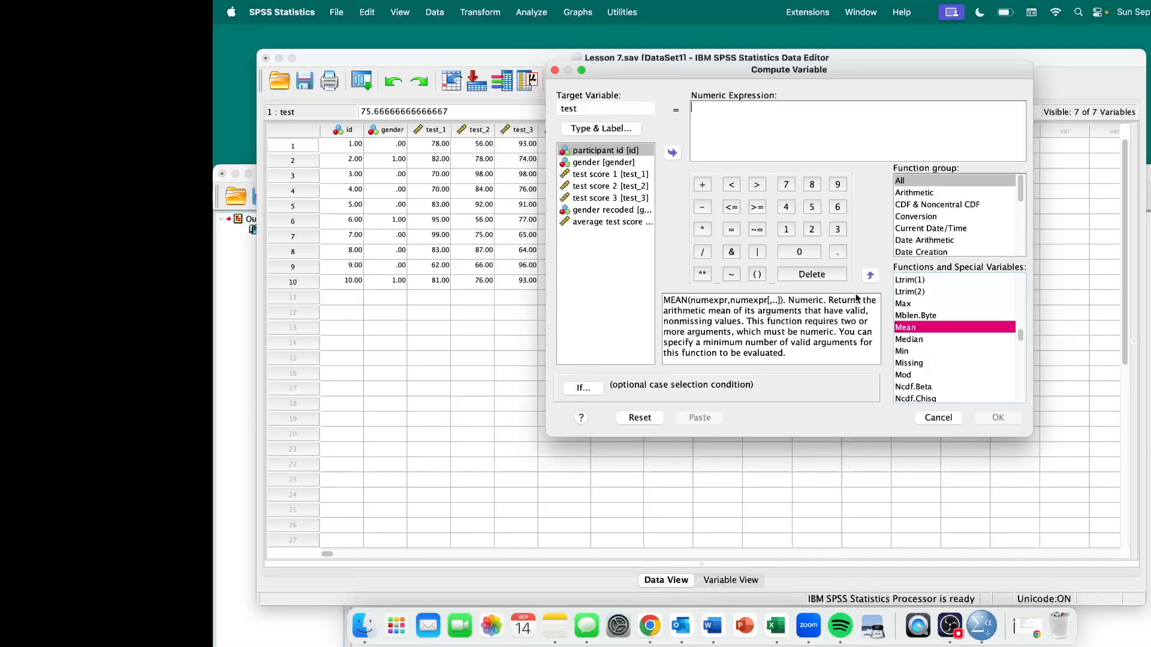
{"action": "left_click", "coordinate": [870, 274]}
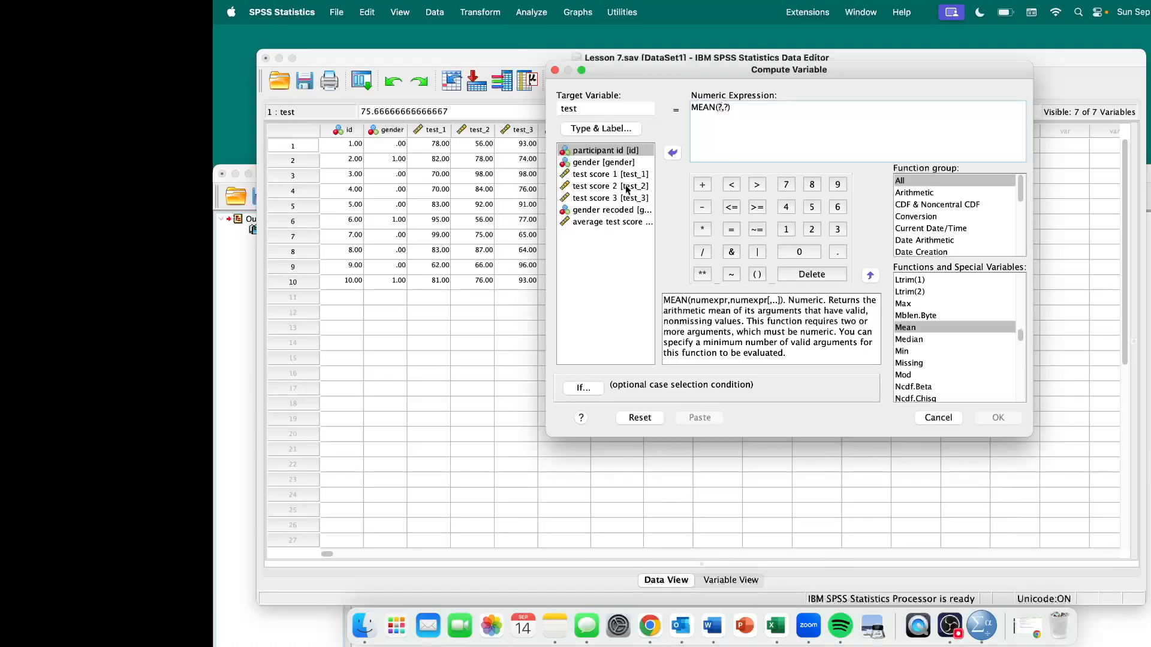
Step: Fill the MEAN function with test_1, test_2 and test_3, and leave the computation without running it
{"action": "left_click", "coordinate": [611, 174]}
{"action": "left_click", "coordinate": [673, 153]}
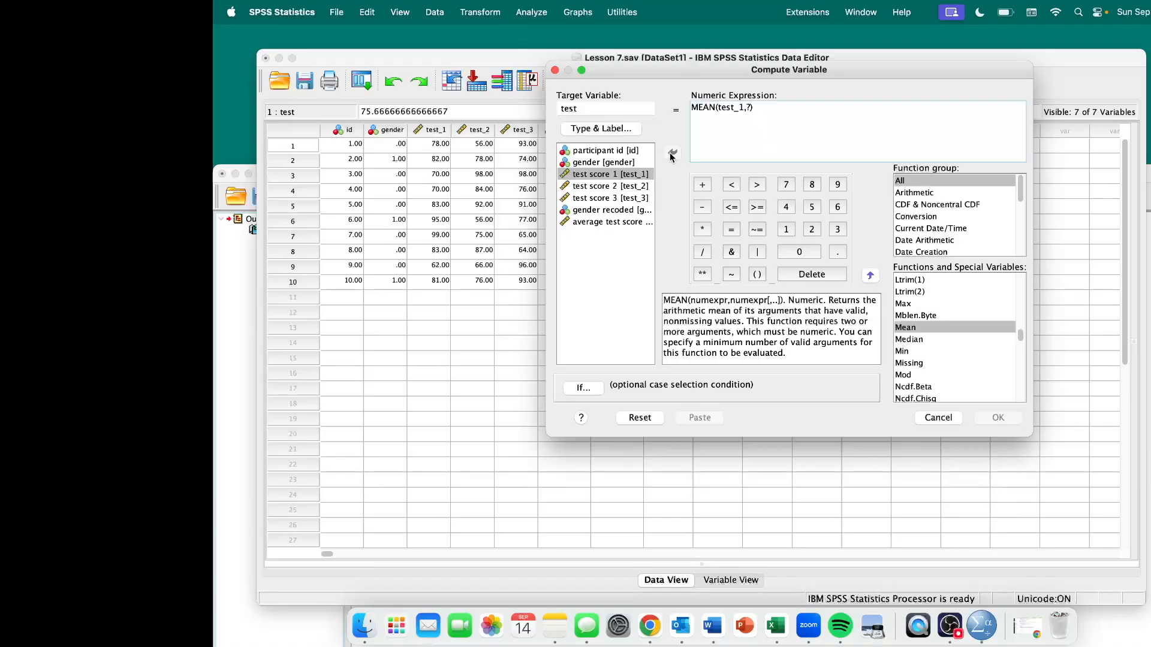
{"action": "left_click", "coordinate": [643, 186]}
{"action": "left_click", "coordinate": [673, 154]}
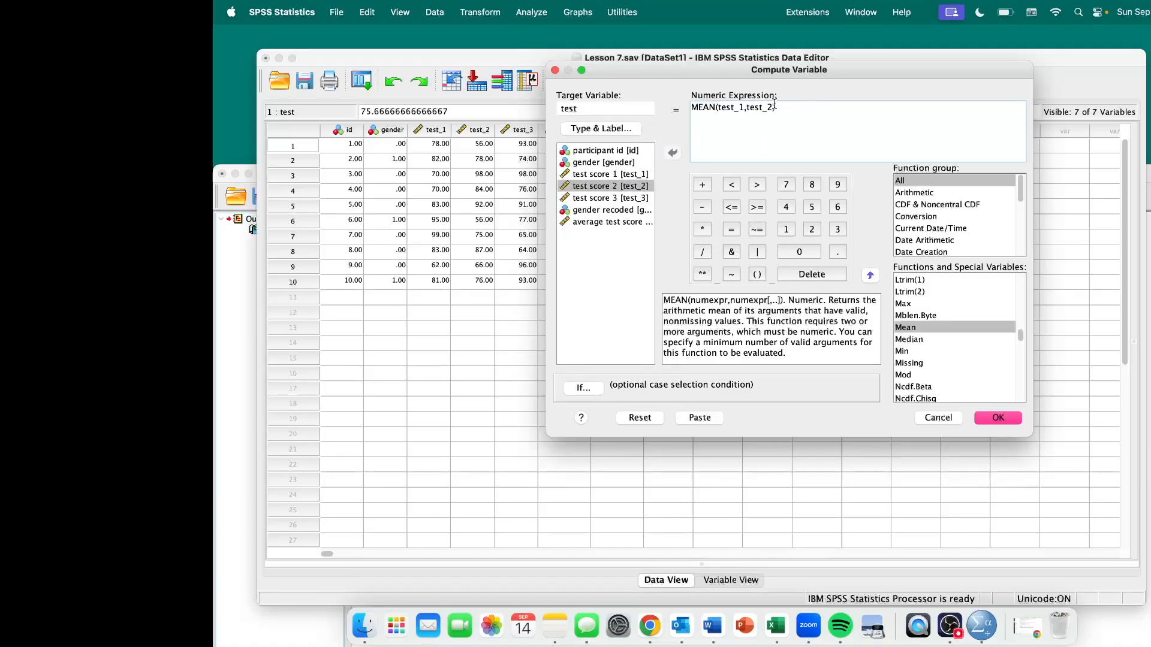
{"action": "type", "text": ","}
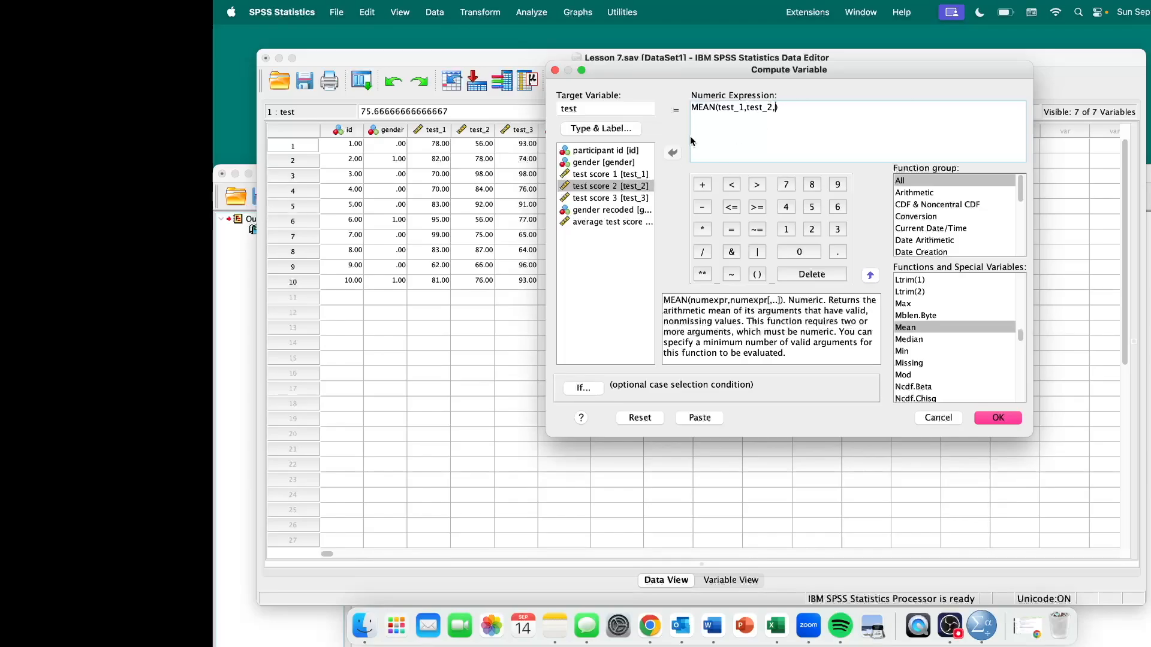
{"action": "left_click", "coordinate": [624, 201]}
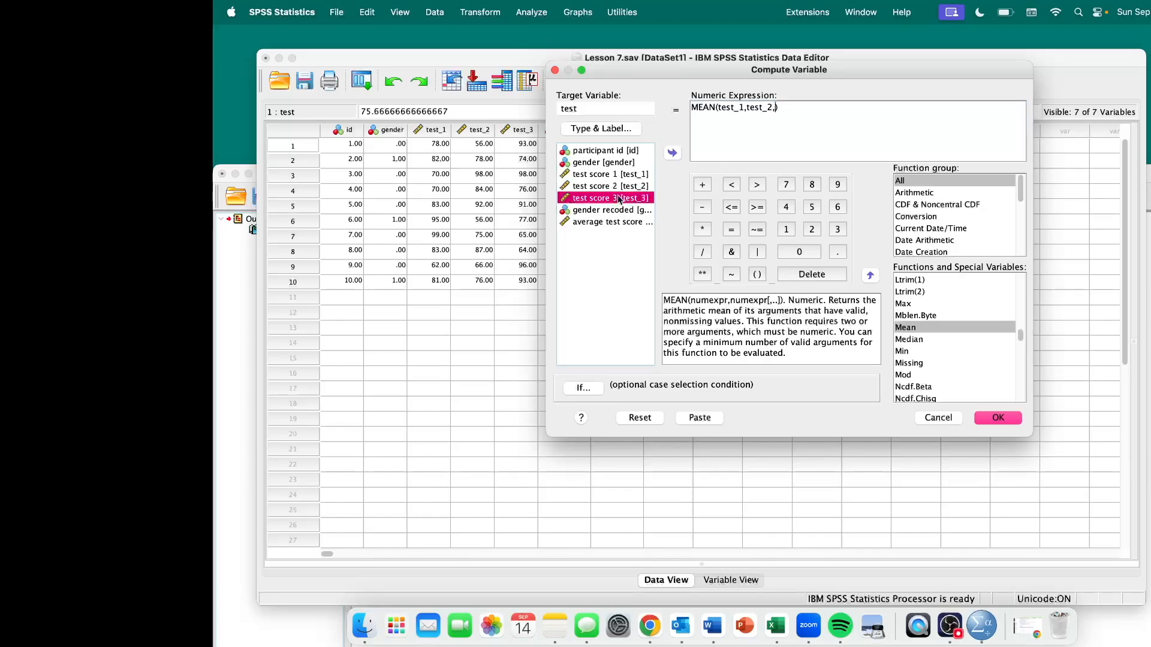
{"action": "left_click", "coordinate": [673, 153]}
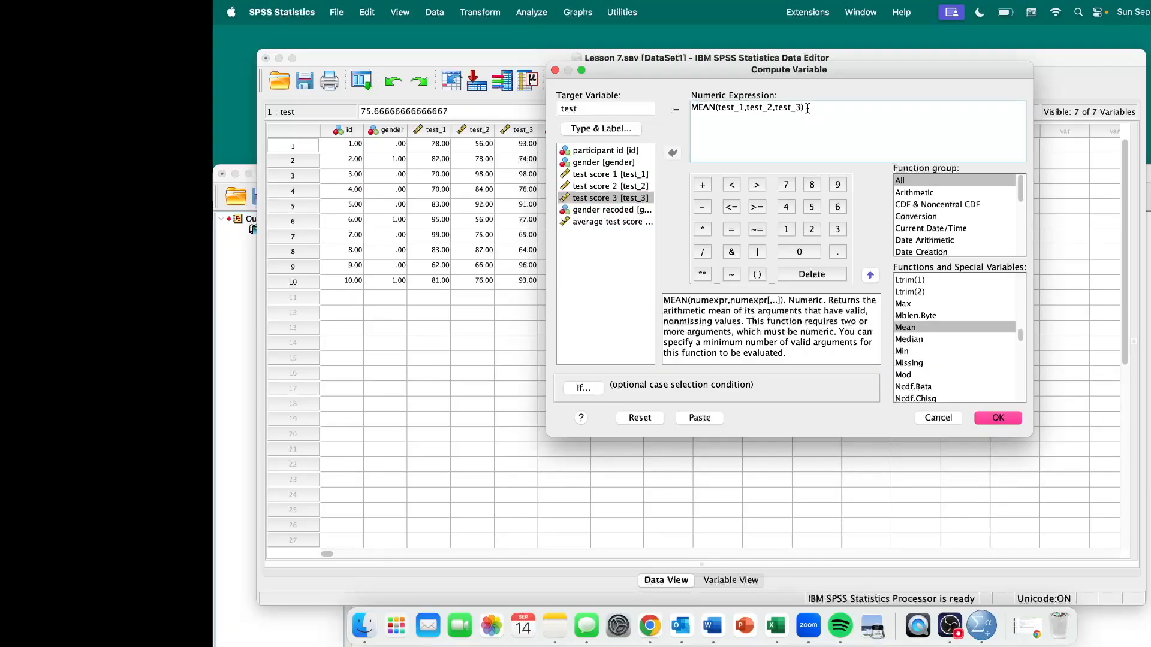
{"action": "scroll", "coordinate": [941, 320], "scroll_direction": "down", "scroll_amount": 5}
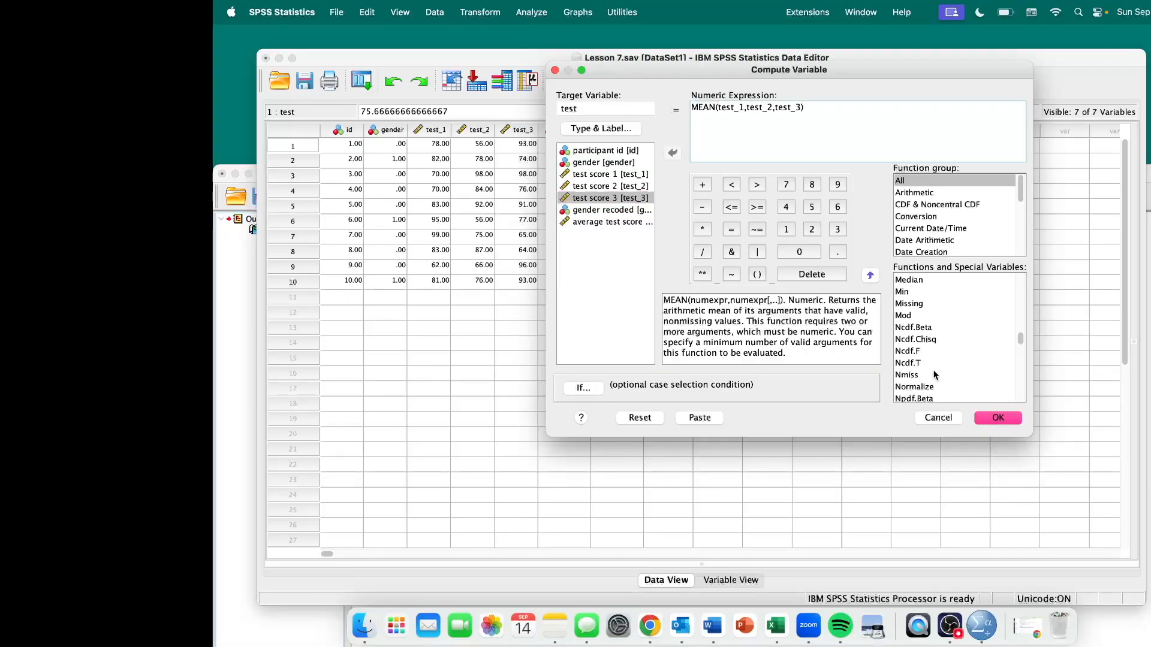
{"action": "scroll", "coordinate": [935, 363], "scroll_direction": "up", "scroll_amount": 15}
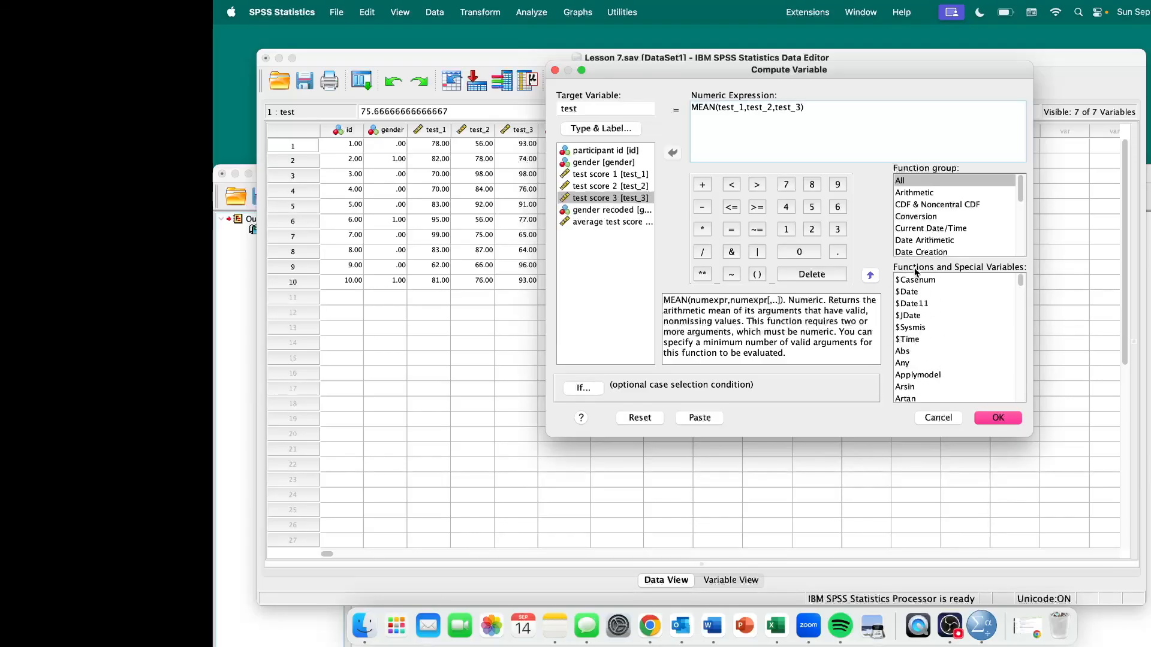
{"action": "key", "text": "Return"}
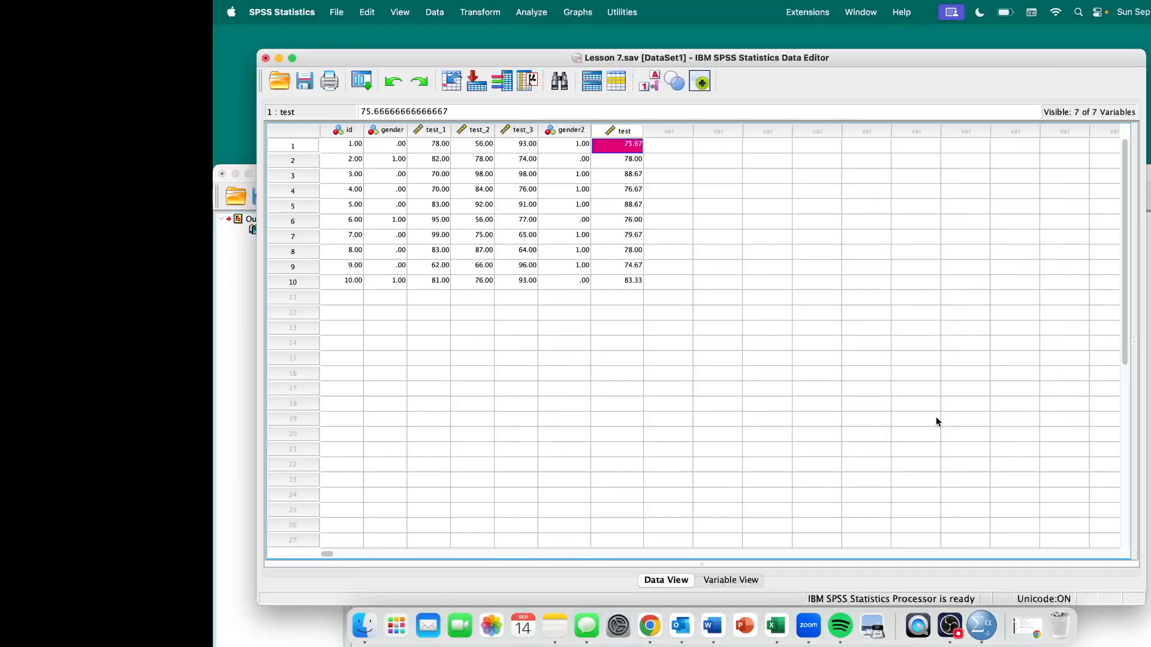
Step: Start another variable computation and look up the Sum function in the All function group
{"action": "left_click", "coordinate": [624, 130]}
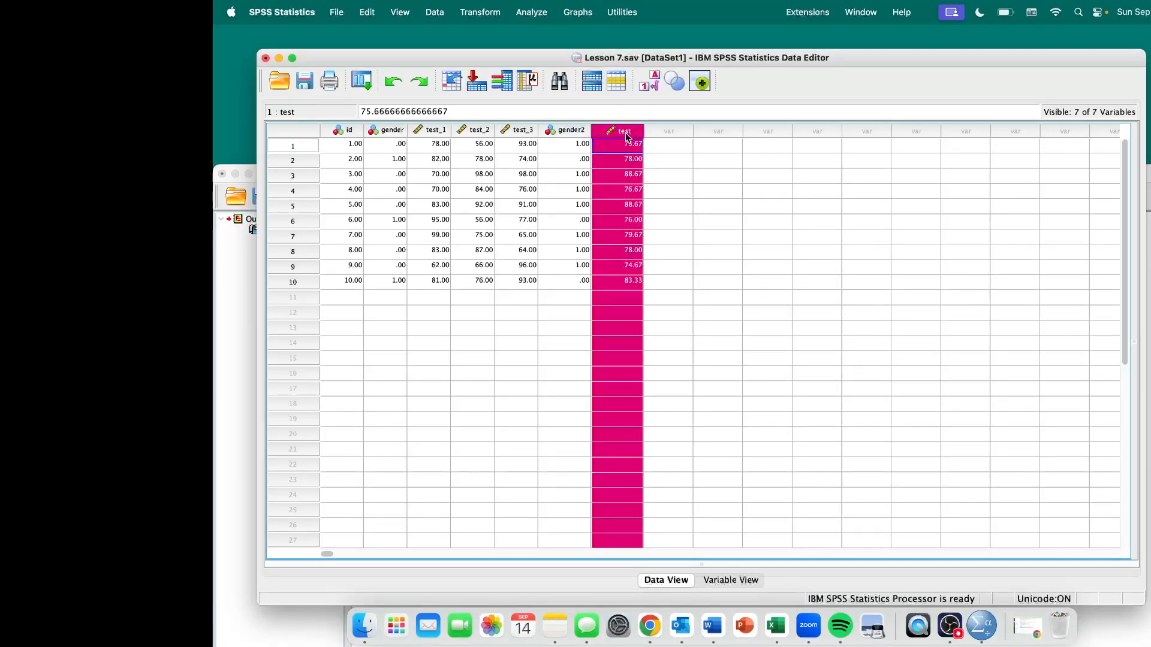
{"action": "left_click", "coordinate": [675, 131]}
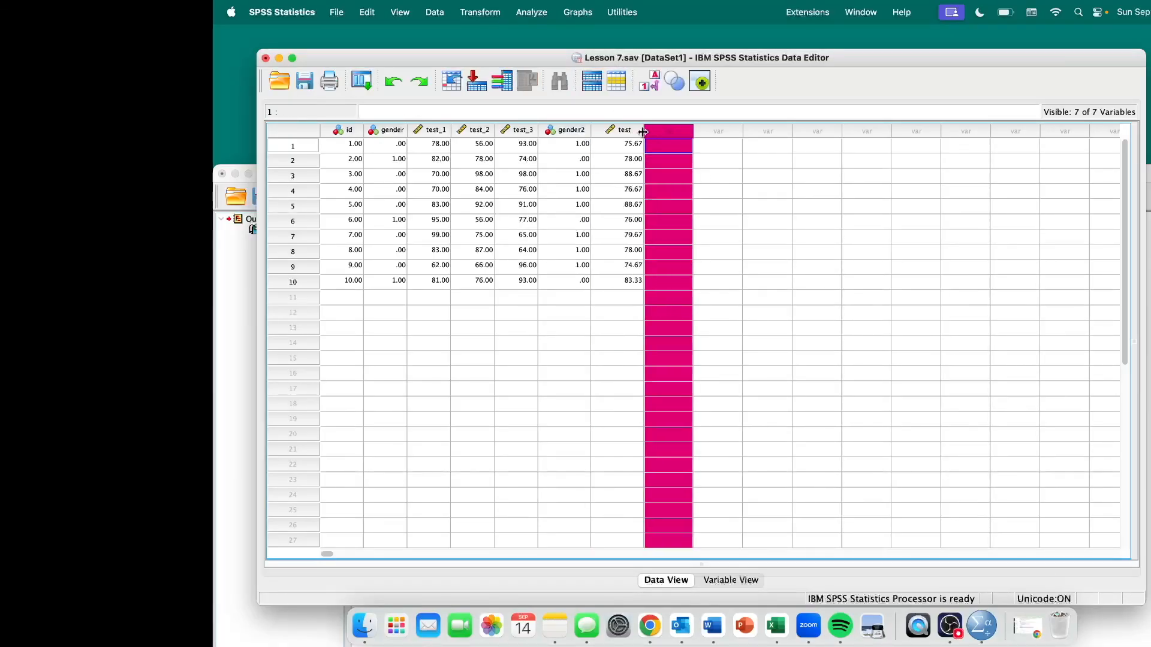
{"action": "left_click", "coordinate": [477, 12]}
{"action": "left_click", "coordinate": [486, 34]}
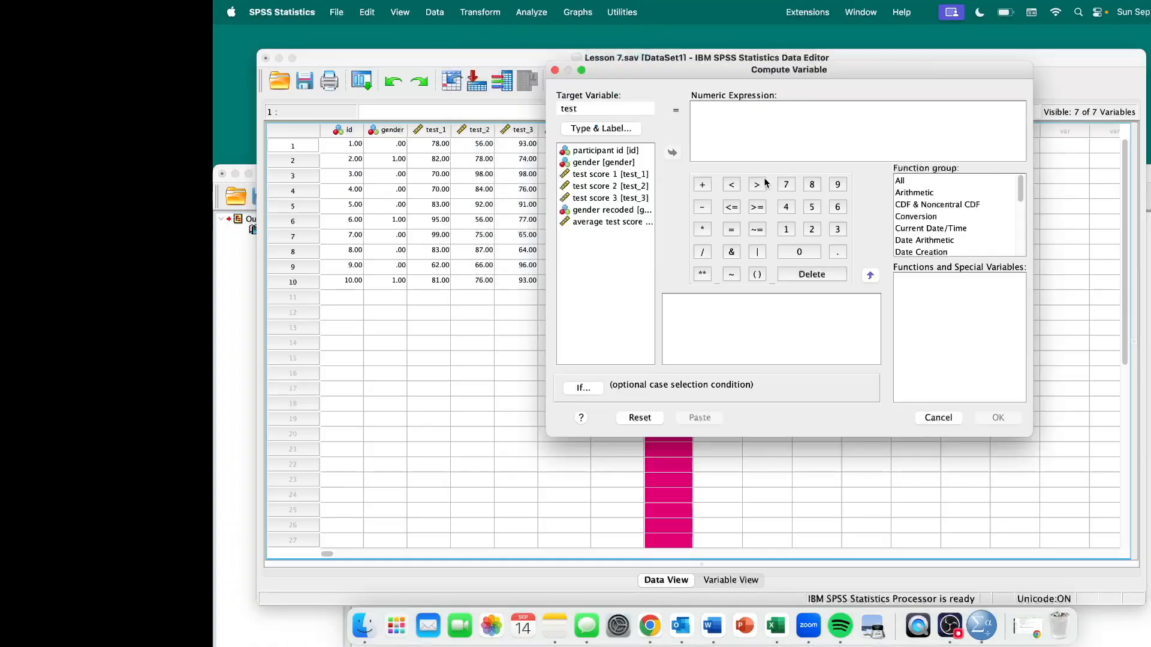
{"action": "left_click", "coordinate": [908, 182]}
{"action": "scroll", "coordinate": [949, 362], "scroll_direction": "down", "scroll_amount": 10}
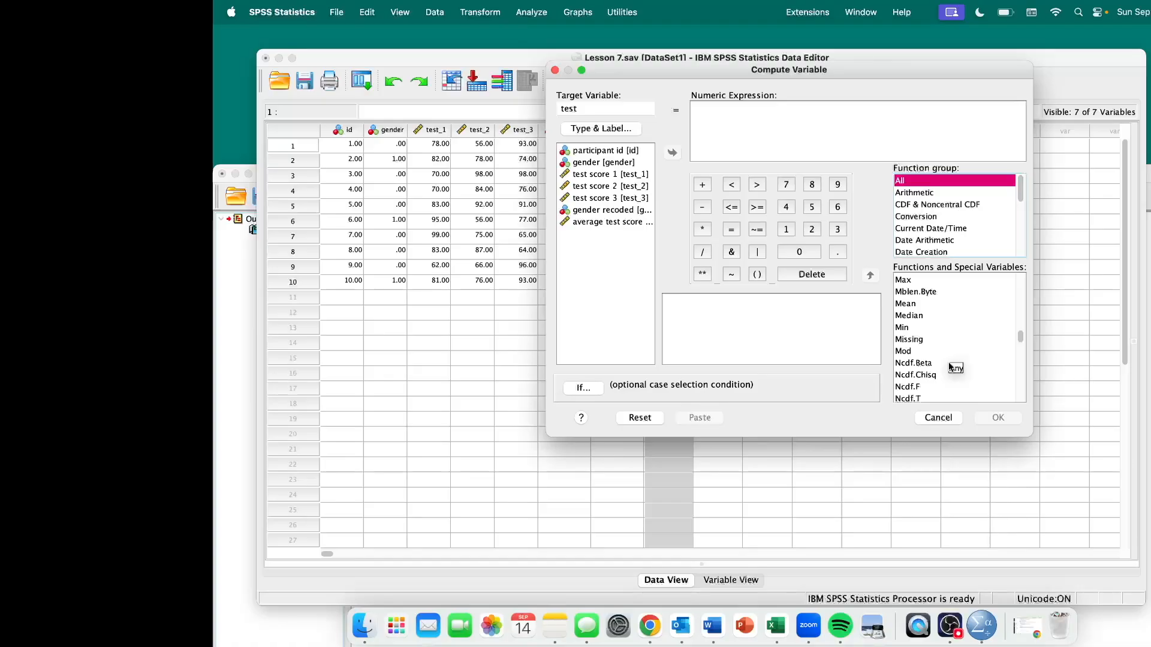
{"action": "left_click_drag", "start_coordinate": [1020, 337], "coordinate": [1017, 380]}
{"action": "left_click", "coordinate": [931, 358]}
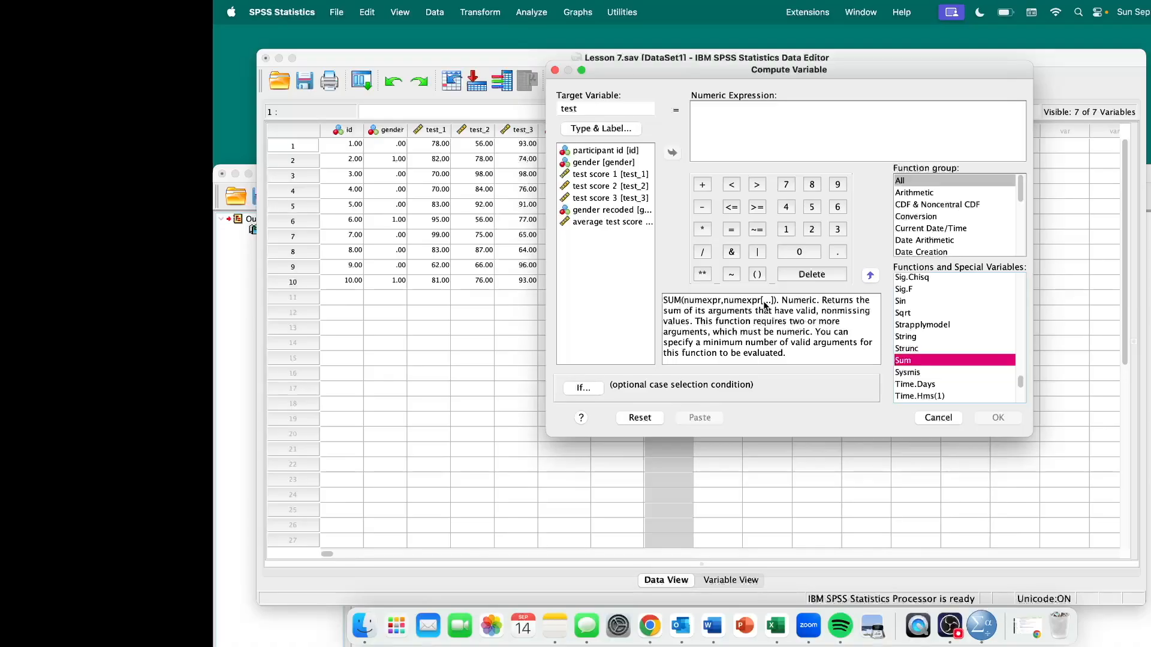
{"action": "left_click", "coordinate": [808, 113]}
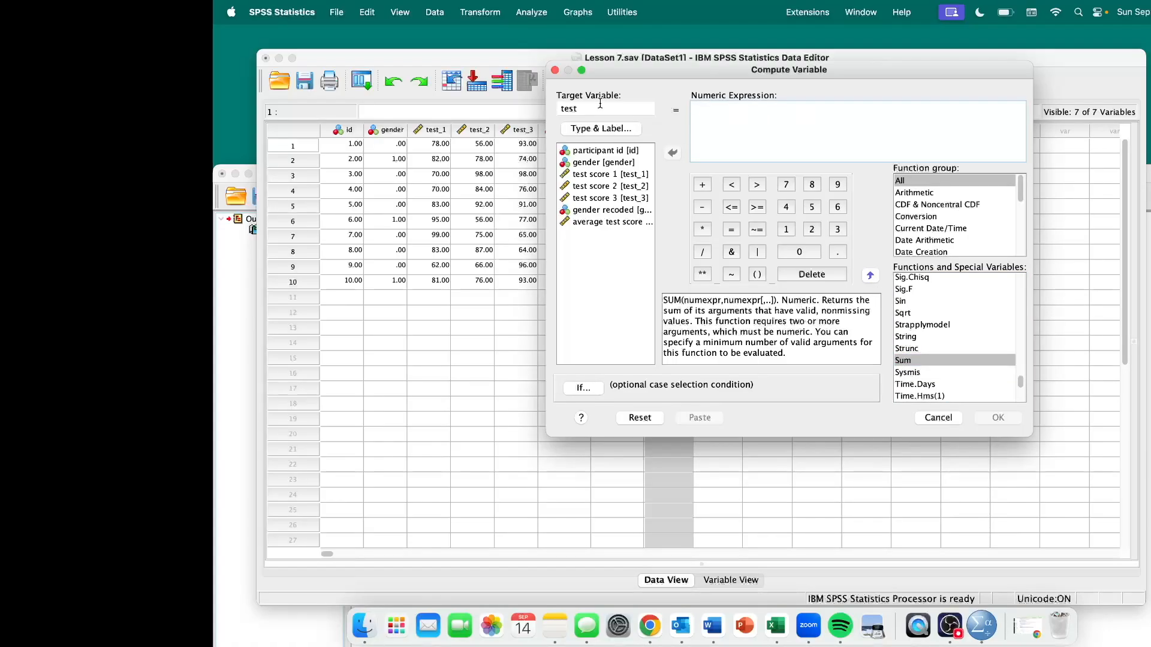
Step: Name the target variable SUMtest and give it the label "sum test score"
{"action": "left_click_drag", "start_coordinate": [598, 106], "coordinate": [512, 108]}
{"action": "type", "text": "SUMtest"}
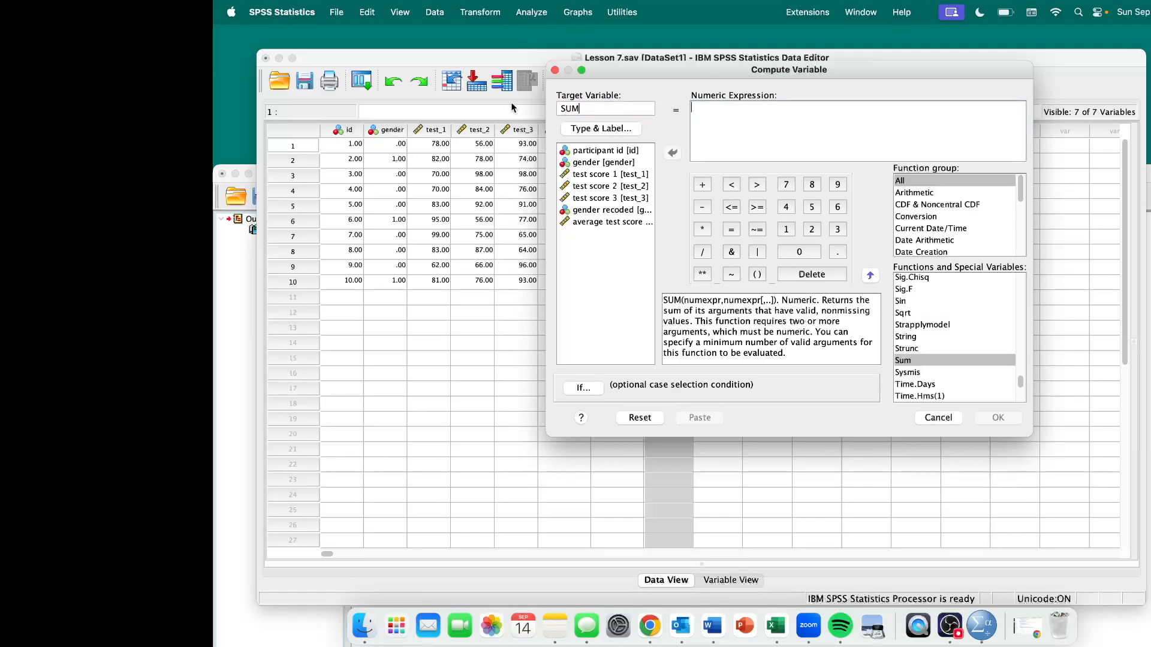
{"action": "left_click", "coordinate": [600, 128]}
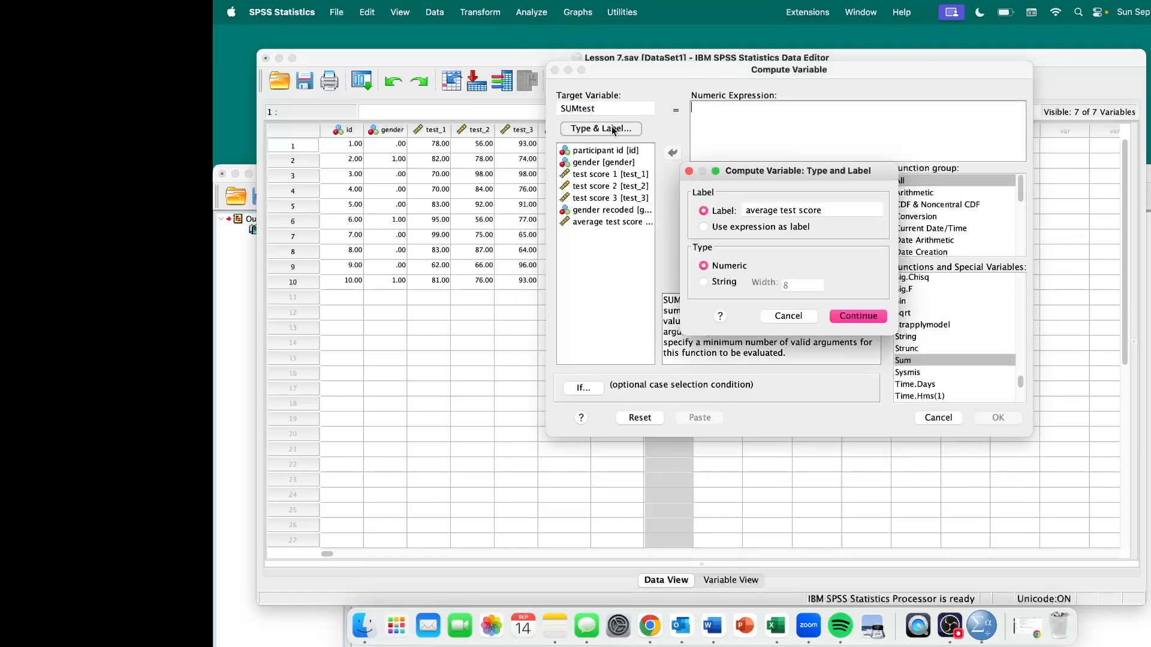
{"action": "left_click_drag", "start_coordinate": [769, 210], "coordinate": [654, 208]}
{"action": "type", "text": "sum"}
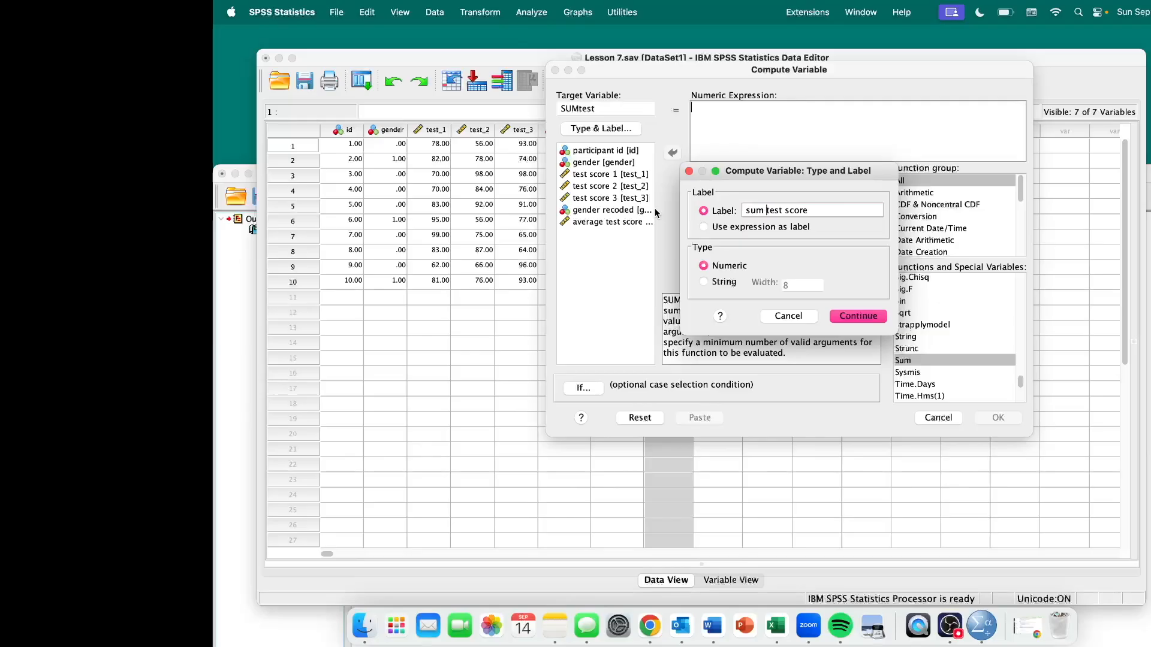
{"action": "left_click", "coordinate": [863, 317]}
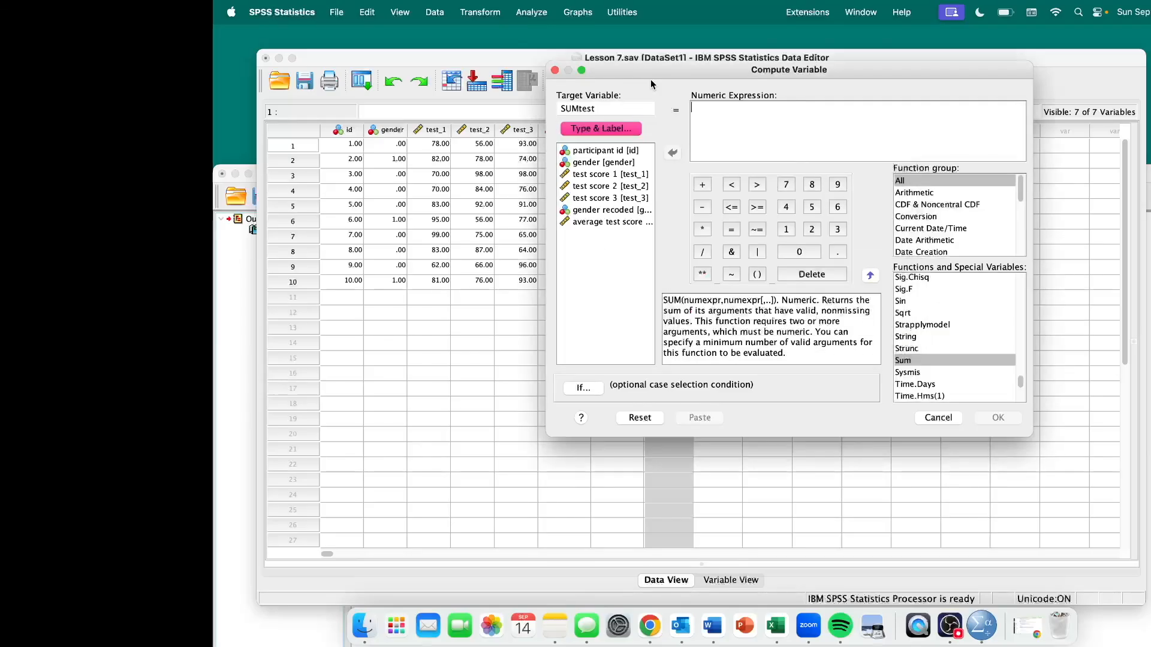
Step: Enter the numeric expression (test_1 + test_2 + test_3) and run the computation of SUMtest
{"action": "left_click", "coordinate": [621, 176]}
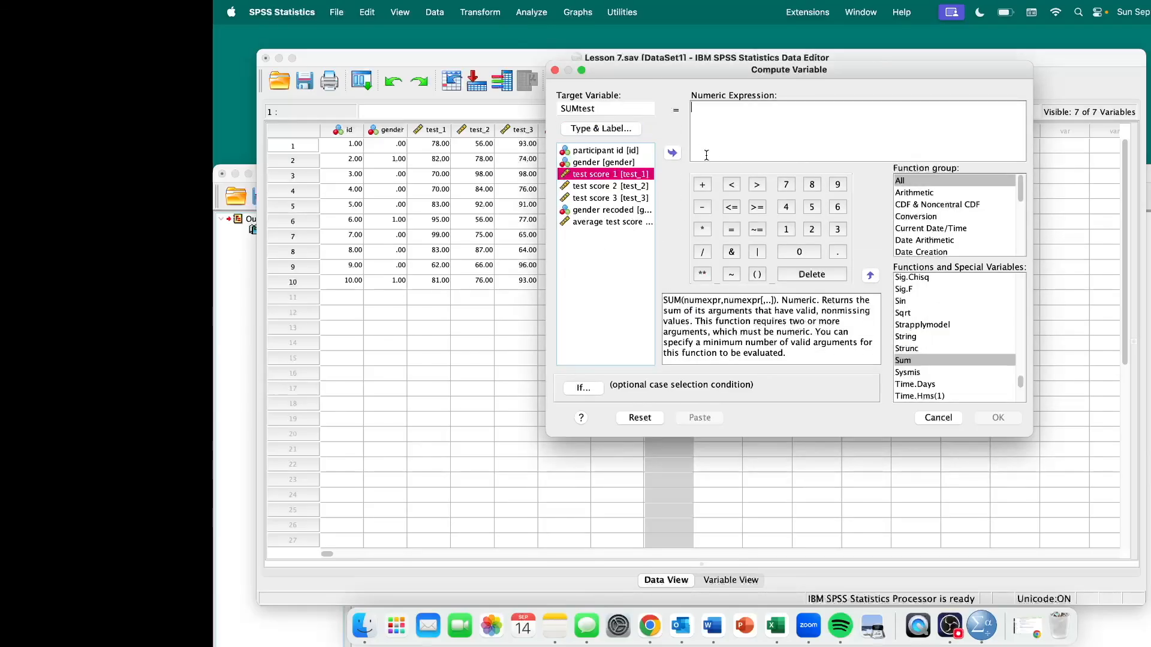
{"action": "left_click", "coordinate": [727, 124]}
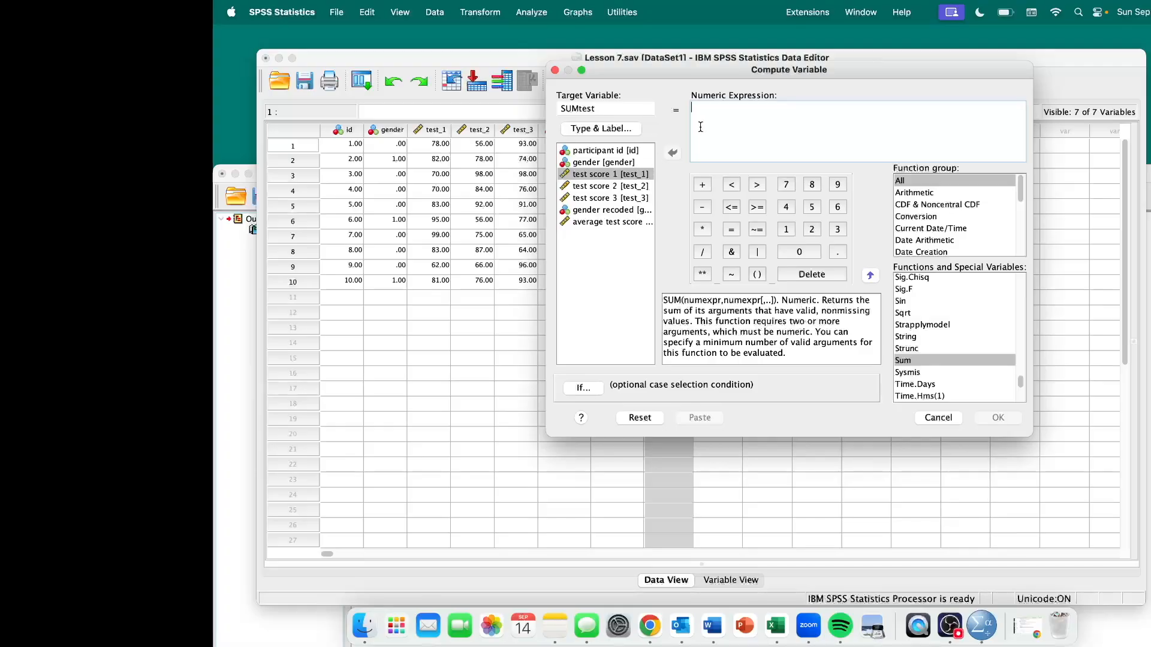
{"action": "type", "text": "("}
{"action": "left_click", "coordinate": [606, 175]}
{"action": "left_click", "coordinate": [672, 154]}
{"action": "type", "text": "+"}
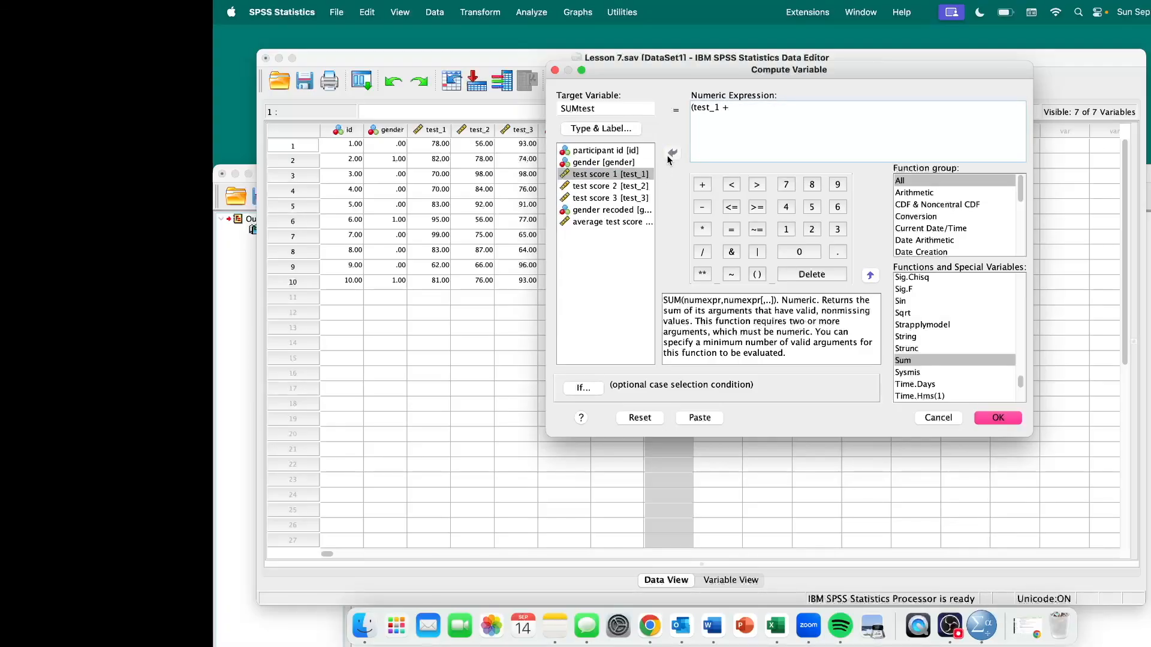
{"action": "left_click", "coordinate": [626, 187]}
{"action": "left_click", "coordinate": [672, 153]}
{"action": "type", "text": "+"}
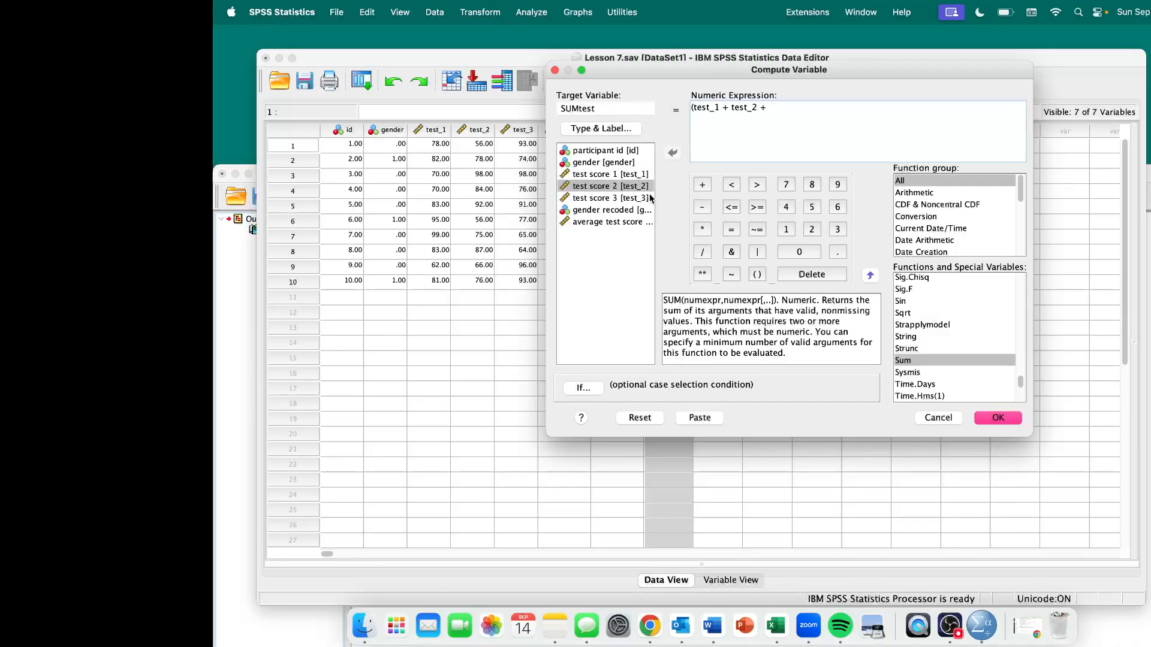
{"action": "left_click", "coordinate": [630, 199]}
{"action": "left_click", "coordinate": [673, 154]}
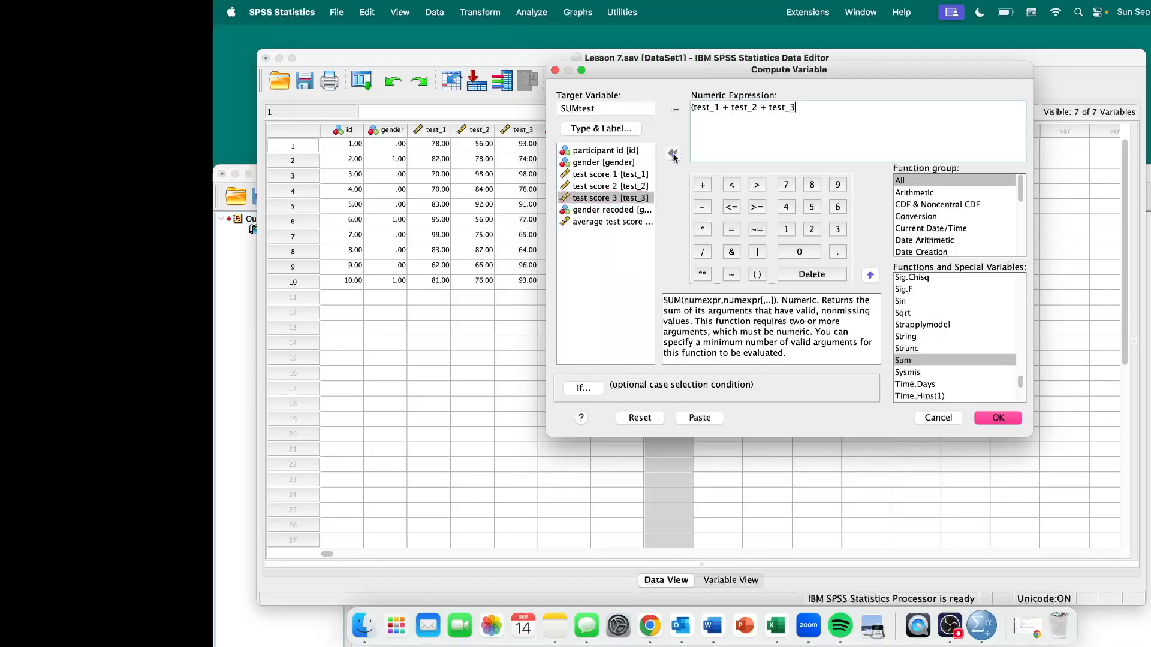
{"action": "type", "text": ")"}
{"action": "left_click", "coordinate": [997, 418]}
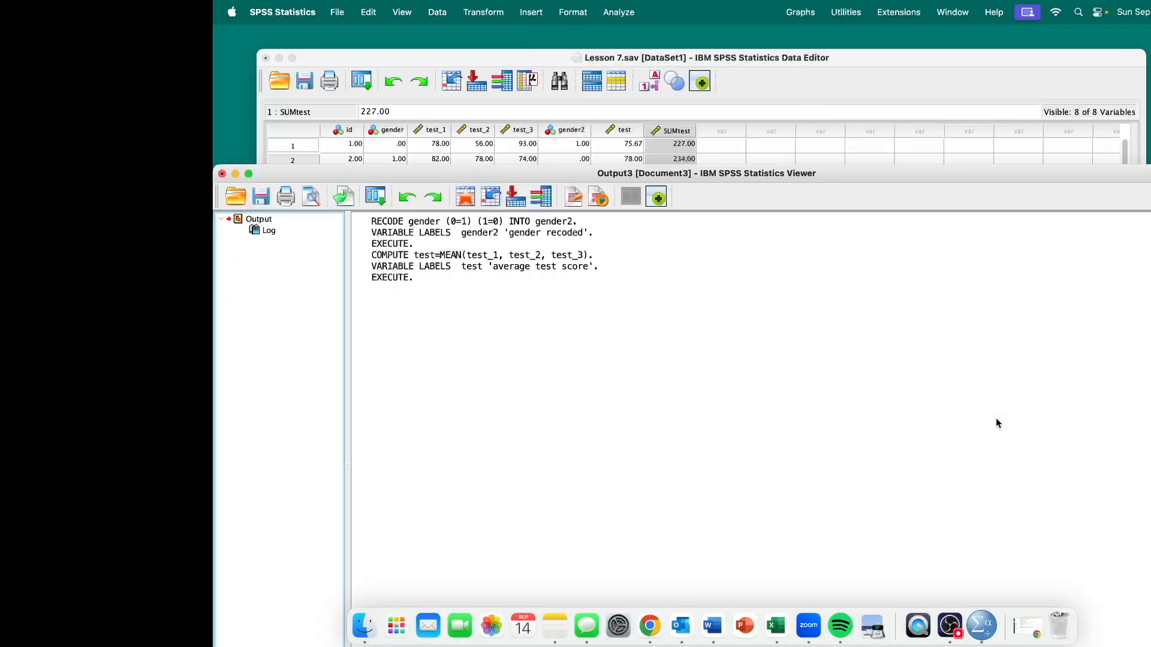
Step: Examine the computed SUMtest column in the dataset and compare it with the average test scores
{"action": "left_click", "coordinate": [779, 59]}
{"action": "left_click", "coordinate": [674, 131]}
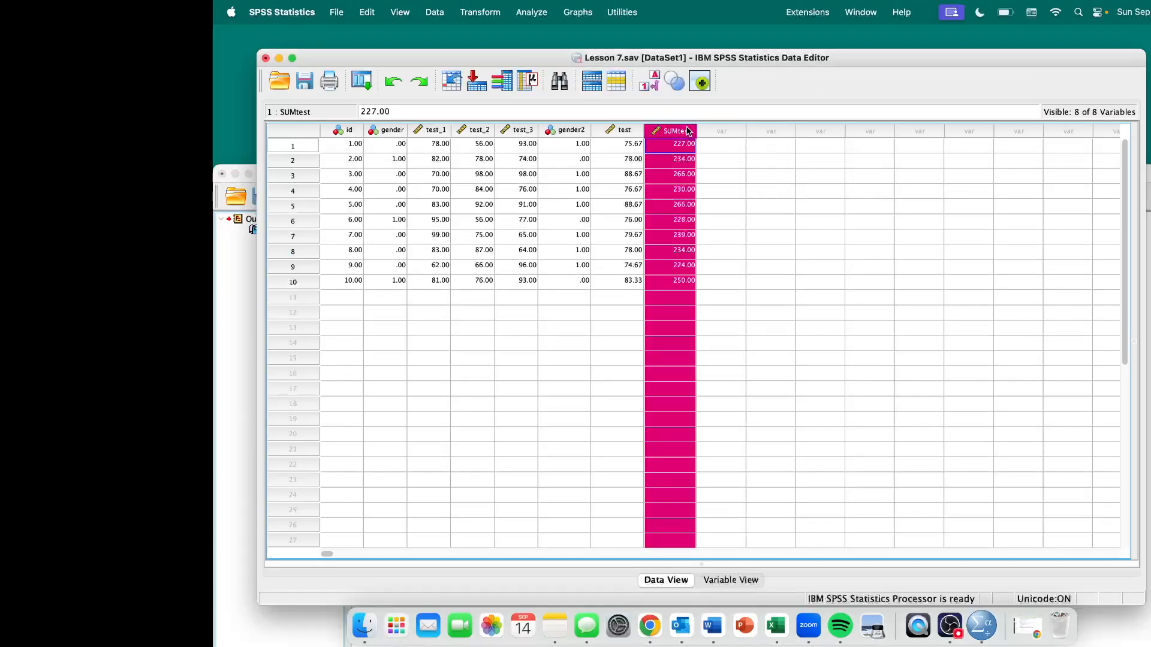
{"action": "left_click", "coordinate": [682, 158]}
{"action": "left_click", "coordinate": [680, 145]}
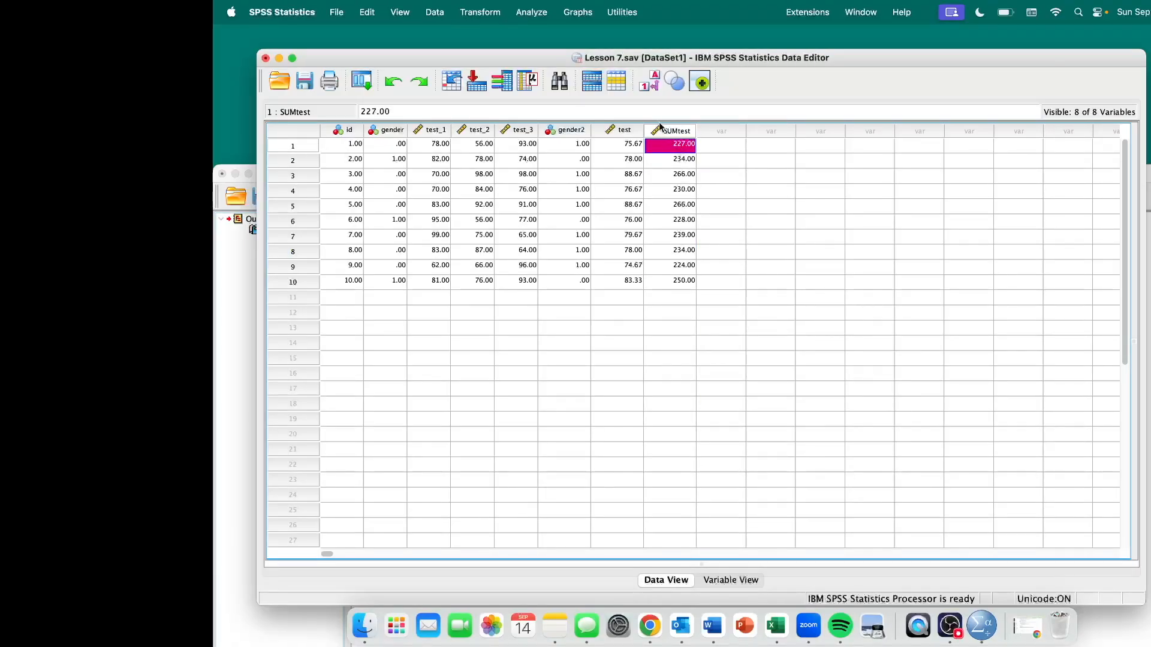
{"action": "mouse_move", "coordinate": [675, 134]}
{"action": "left_click", "coordinate": [670, 161]}
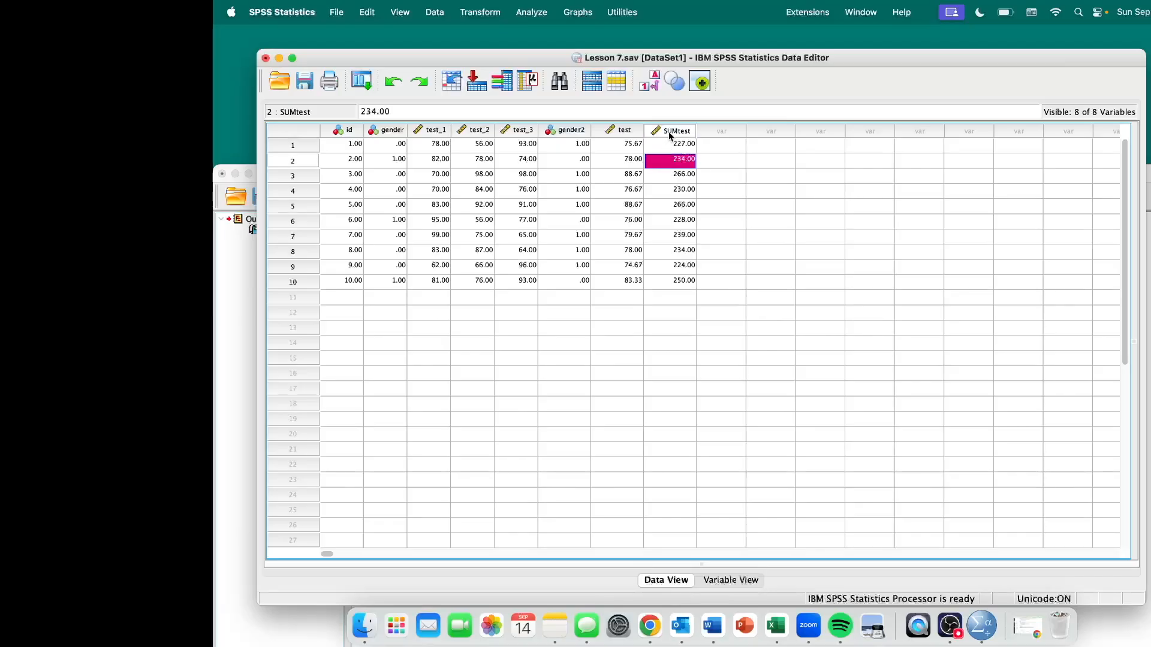
{"action": "left_click", "coordinate": [670, 132]}
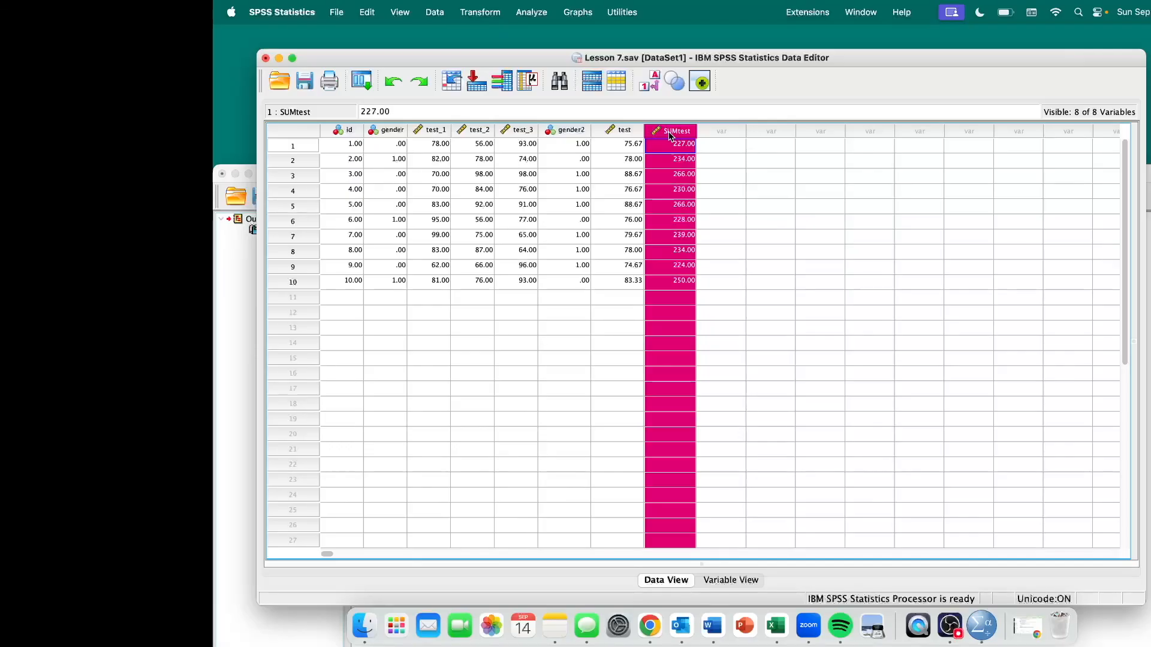
{"action": "left_click", "coordinate": [623, 131], "text": "shift"}
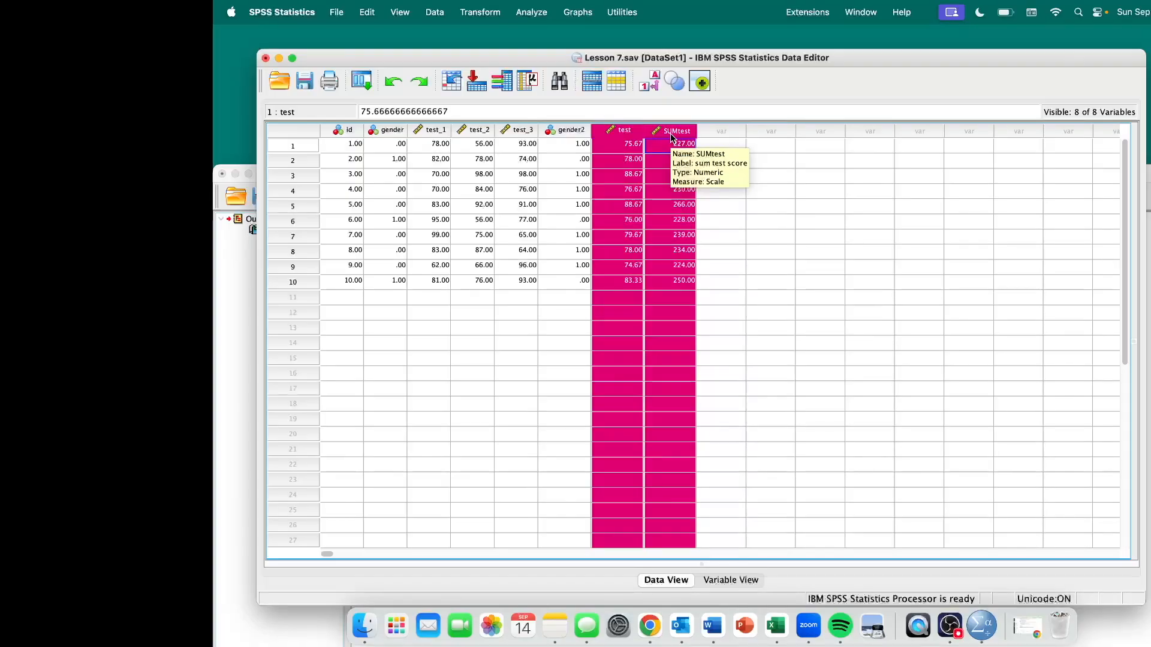
{"action": "left_click_drag", "start_coordinate": [638, 136], "coordinate": [627, 134]}
{"action": "left_click", "coordinate": [636, 165]}
{"action": "left_click", "coordinate": [627, 132]}
{"action": "left_click", "coordinate": [688, 131]}
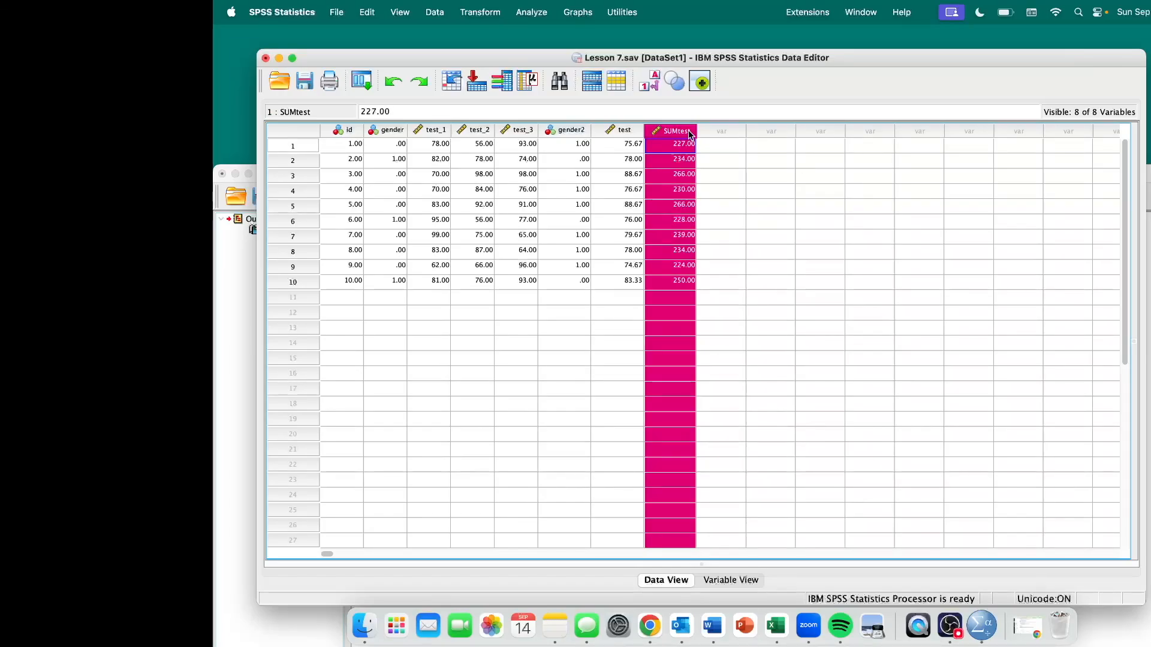
Step: Review the logged recode and compute syntax in the output viewer and return to the dataset
{"action": "left_click", "coordinate": [215, 304]}
{"action": "left_click", "coordinate": [419, 254]}
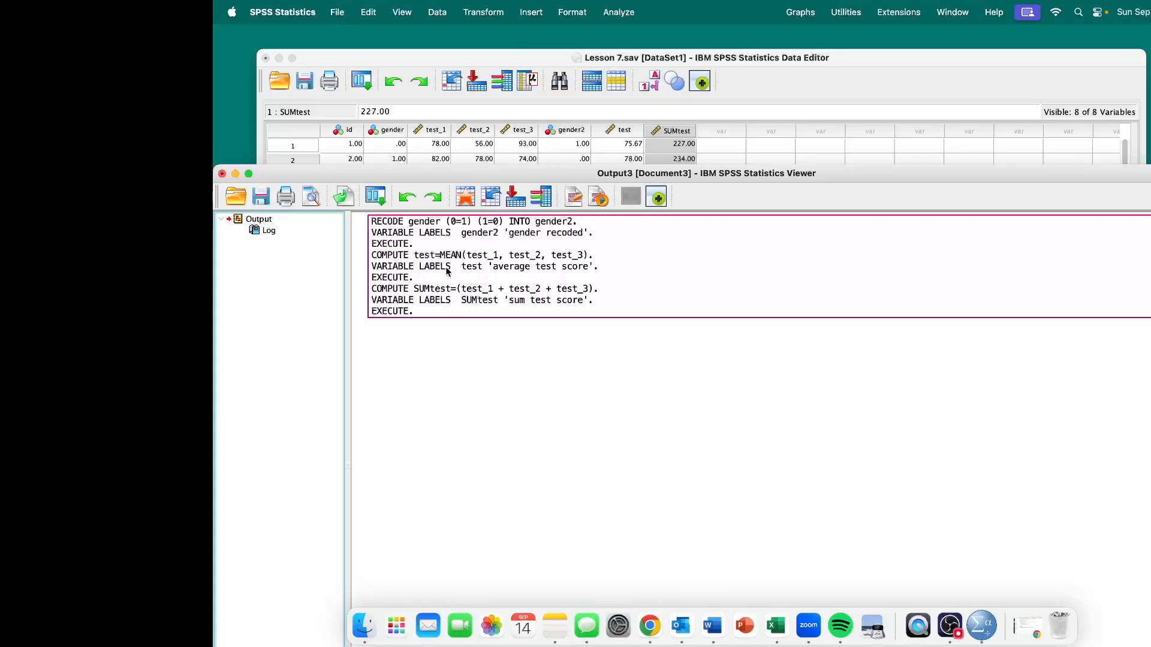
{"action": "left_click", "coordinate": [506, 55]}
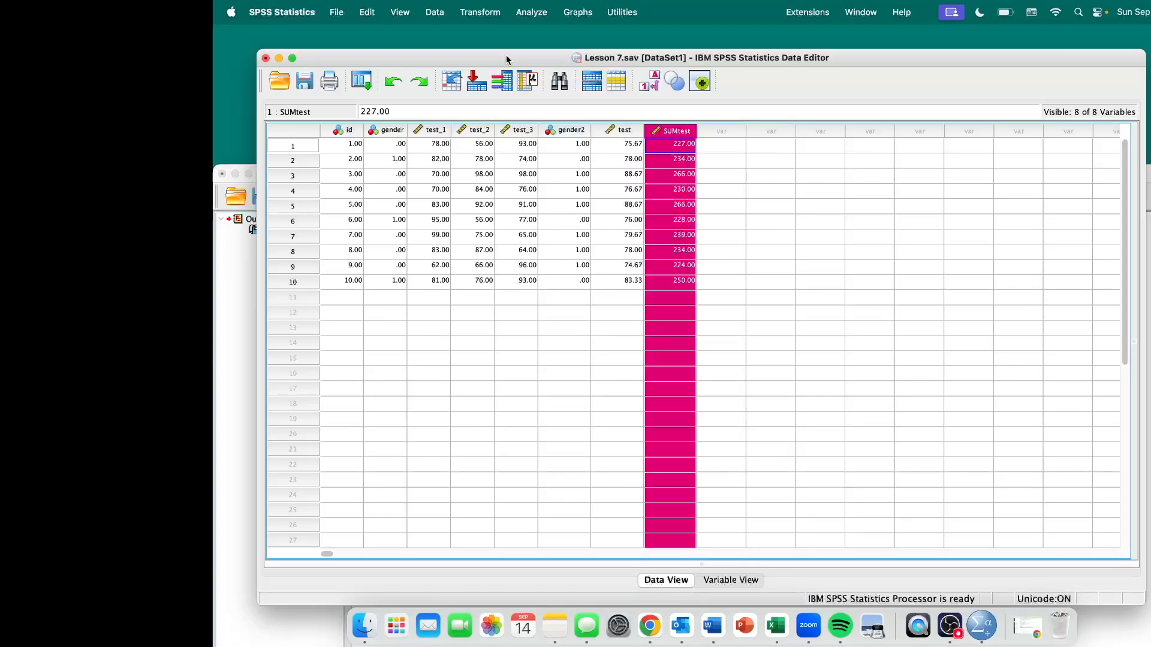
Step: Examine the participant id column and its values for all cases
{"action": "left_click", "coordinate": [350, 145]}
{"action": "left_click", "coordinate": [341, 130]}
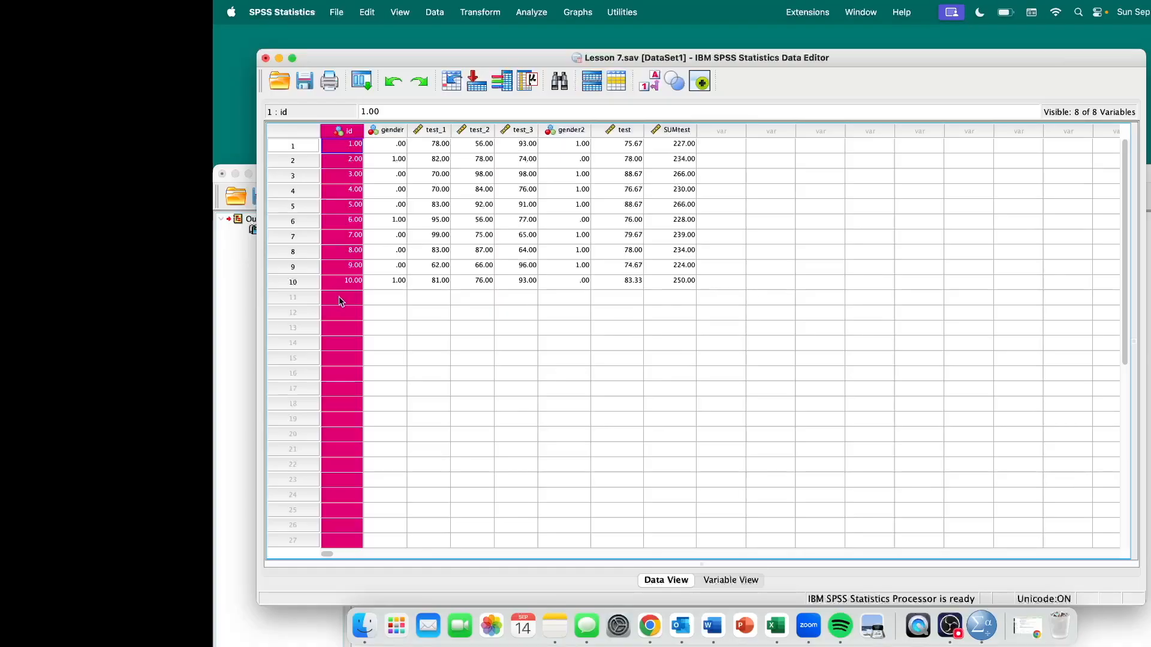
{"action": "left_click", "coordinate": [340, 147]}
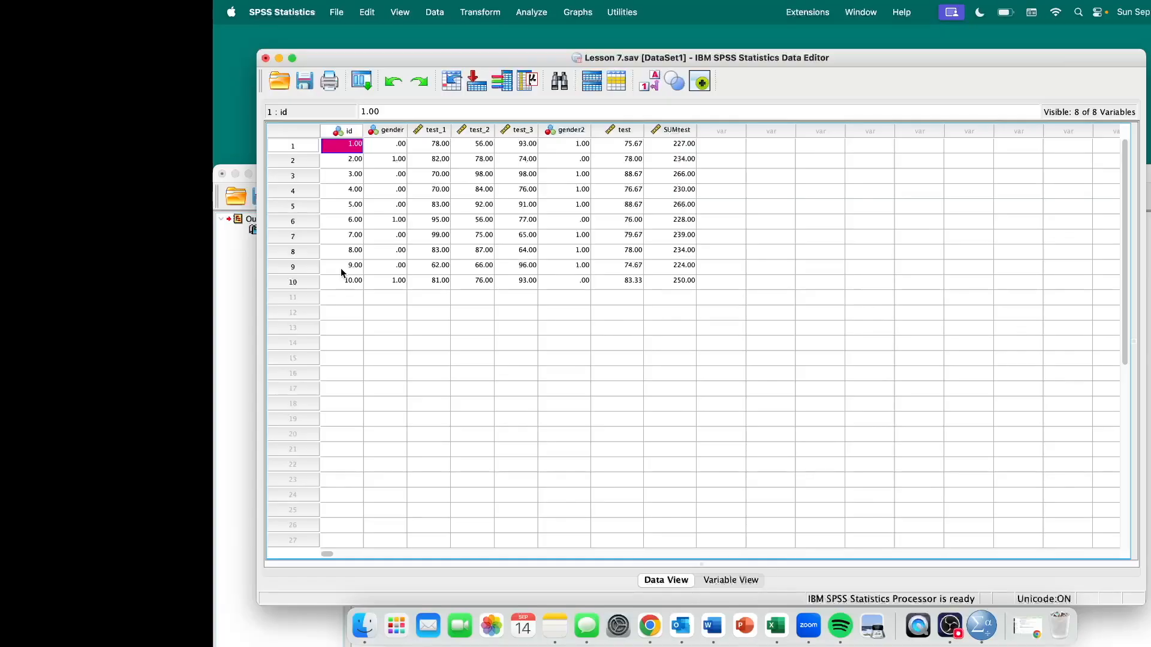
{"action": "left_click", "coordinate": [347, 130]}
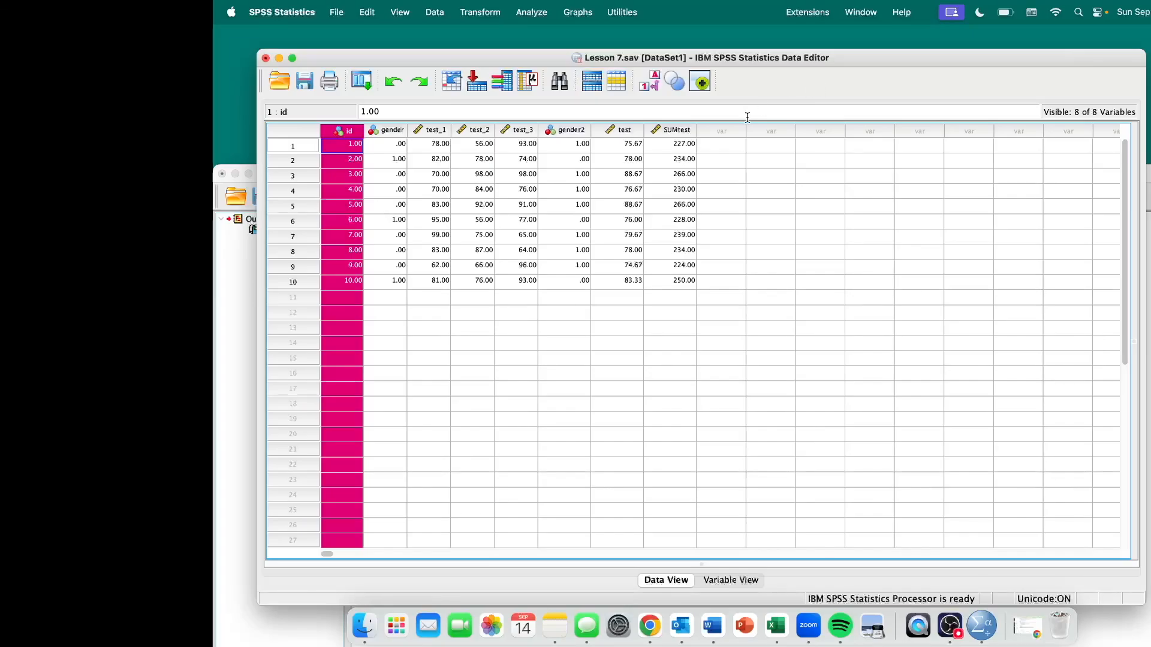
Step: Examine the participant id column and the test_1, test_2 and test_3 score columns in the dataset
{"action": "left_click", "coordinate": [735, 139]}
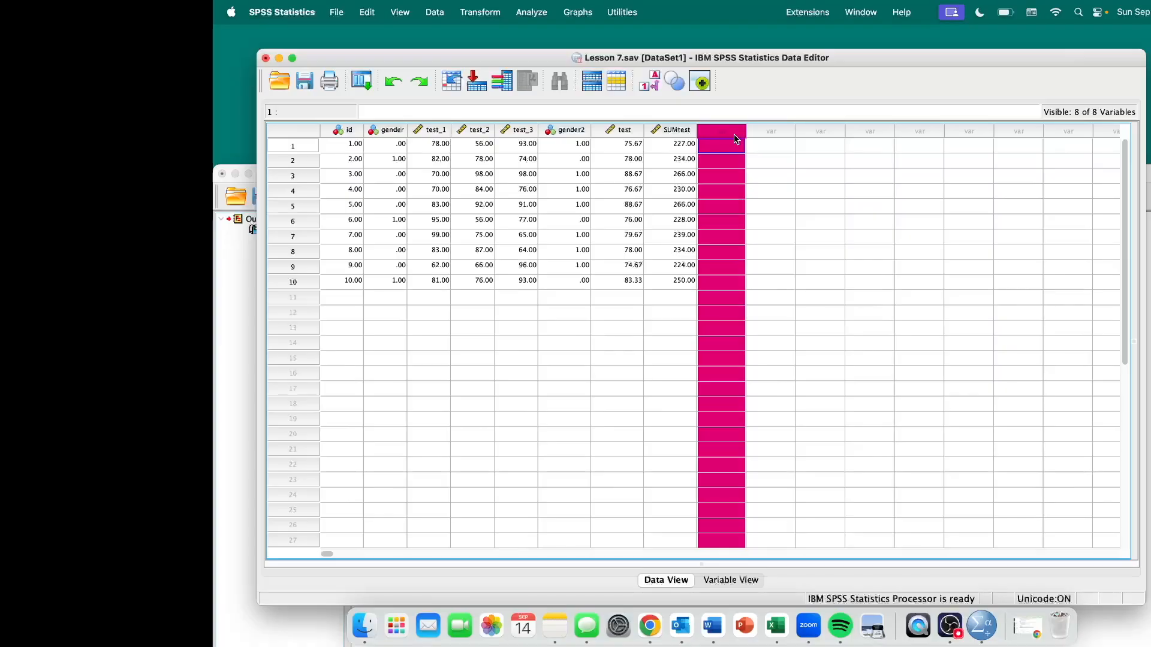
{"action": "left_click", "coordinate": [520, 131]}
{"action": "left_click", "coordinate": [477, 131]}
{"action": "left_click", "coordinate": [439, 130]}
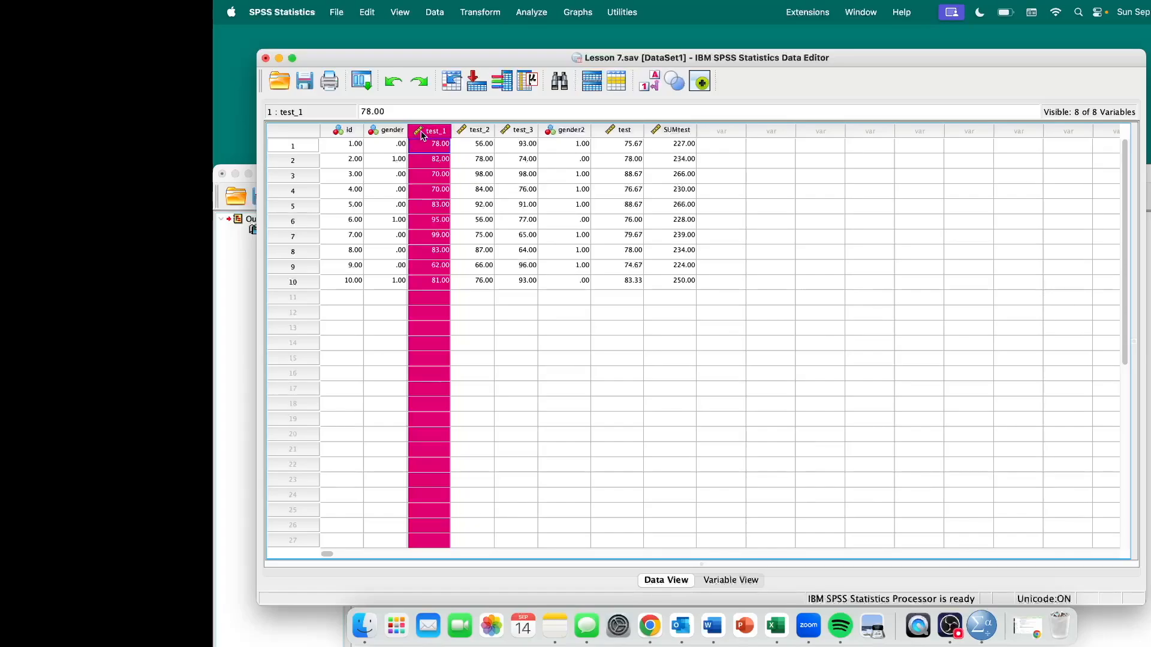
{"action": "left_click", "coordinate": [332, 131]}
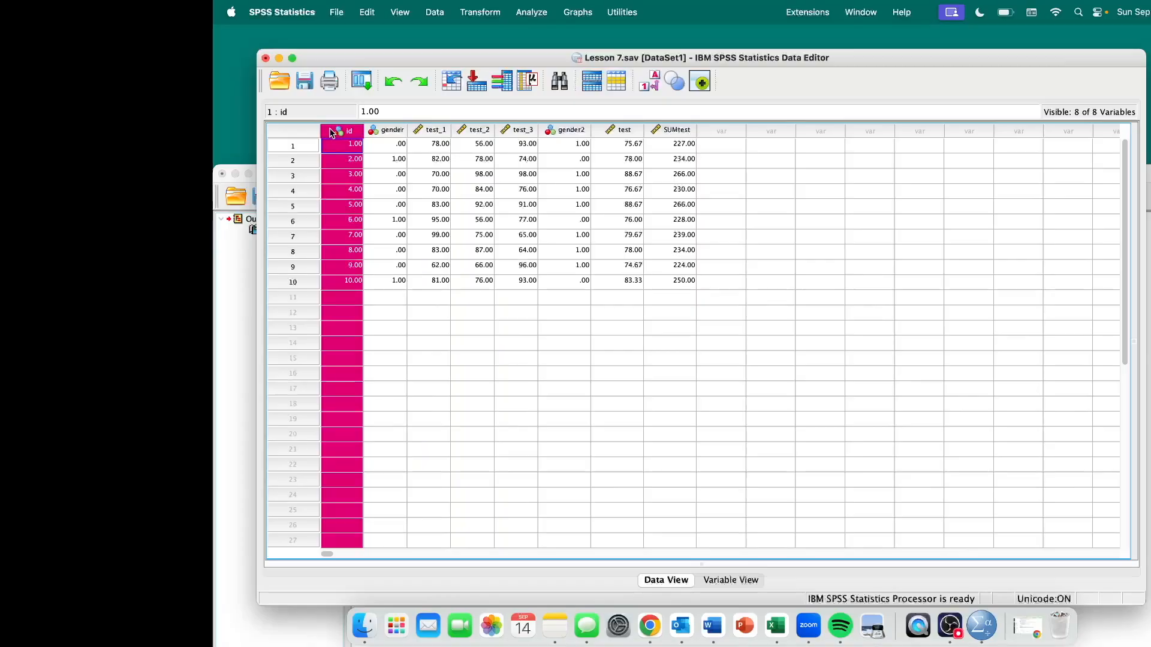
{"action": "left_click", "coordinate": [444, 131]}
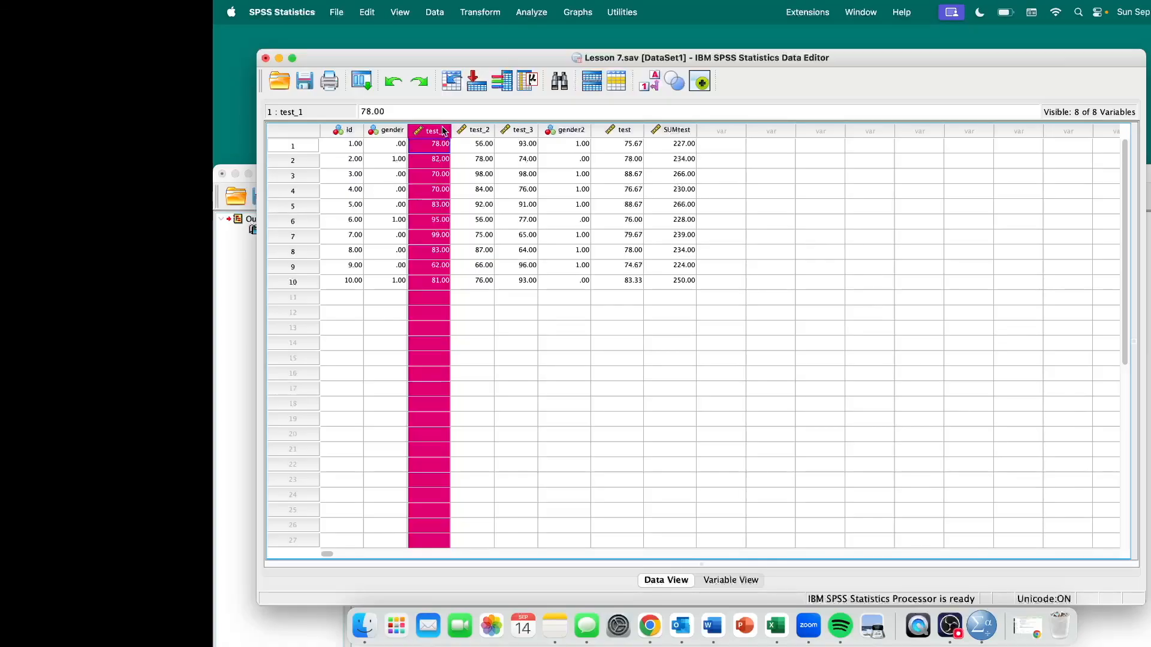
{"action": "left_click", "coordinate": [475, 132]}
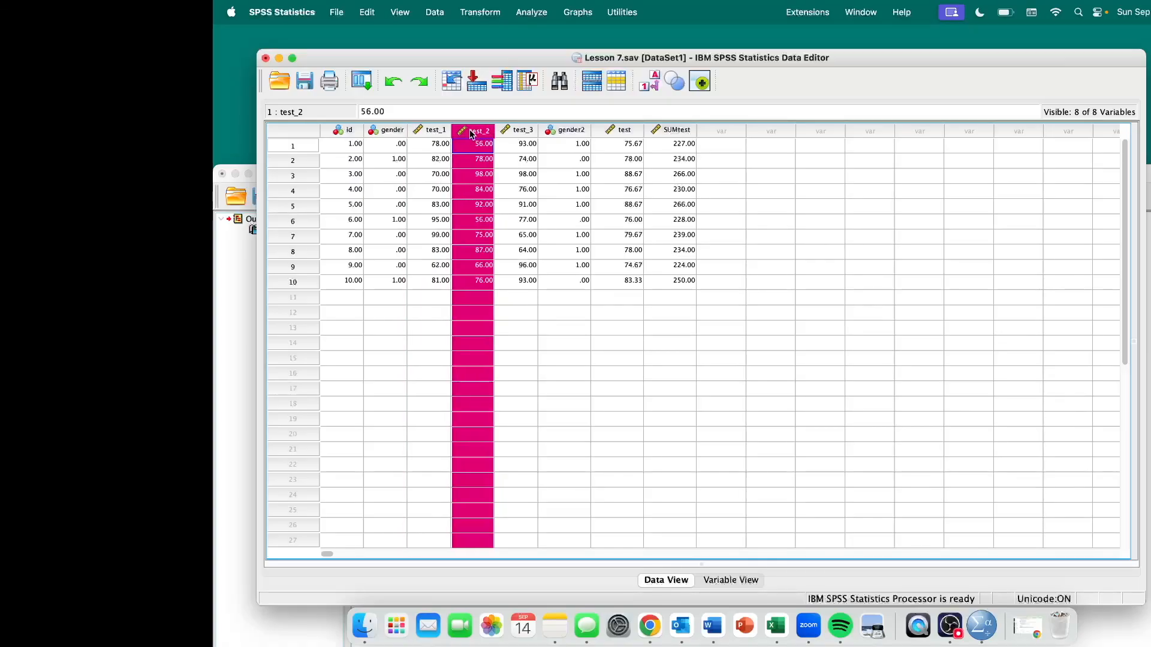
{"action": "left_click", "coordinate": [433, 133]}
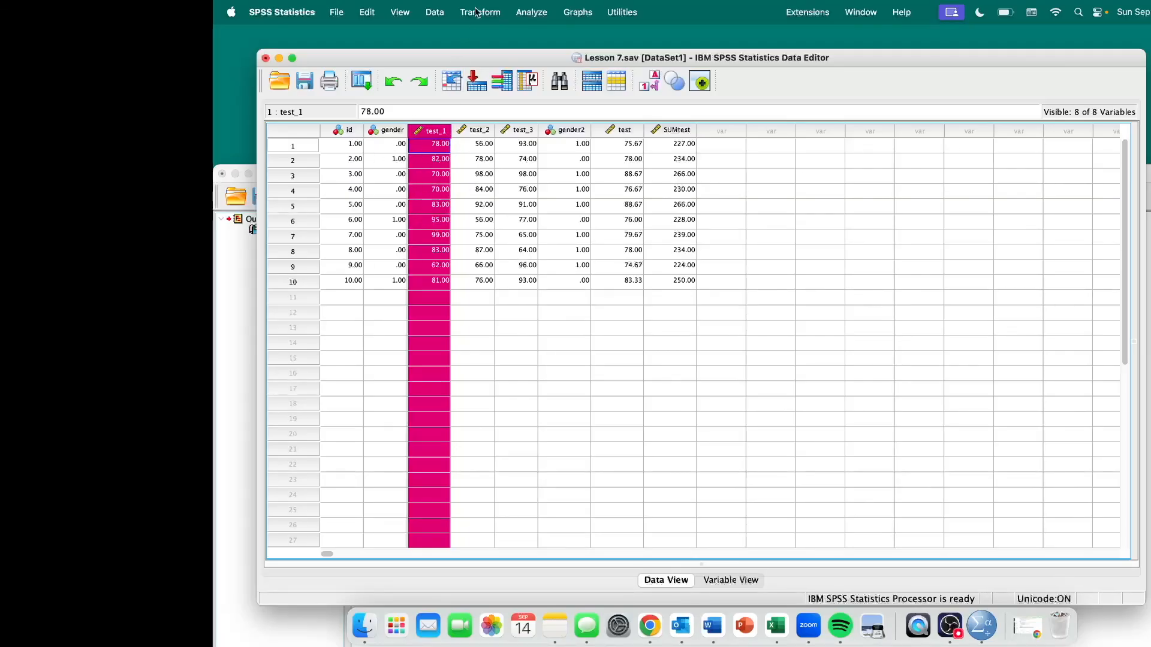
Step: Sort the cases by test score 1 in ascending order, replacing participant id as the sort variable, and return to the dataset
{"action": "left_click", "coordinate": [438, 12]}
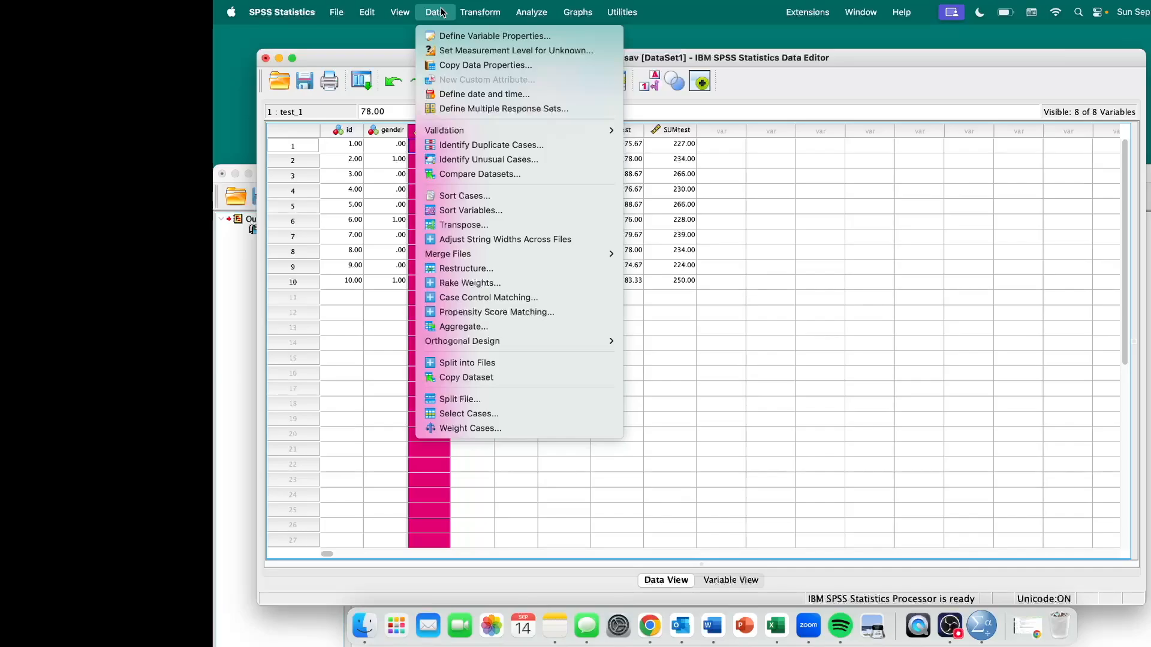
{"action": "left_click", "coordinate": [486, 198]}
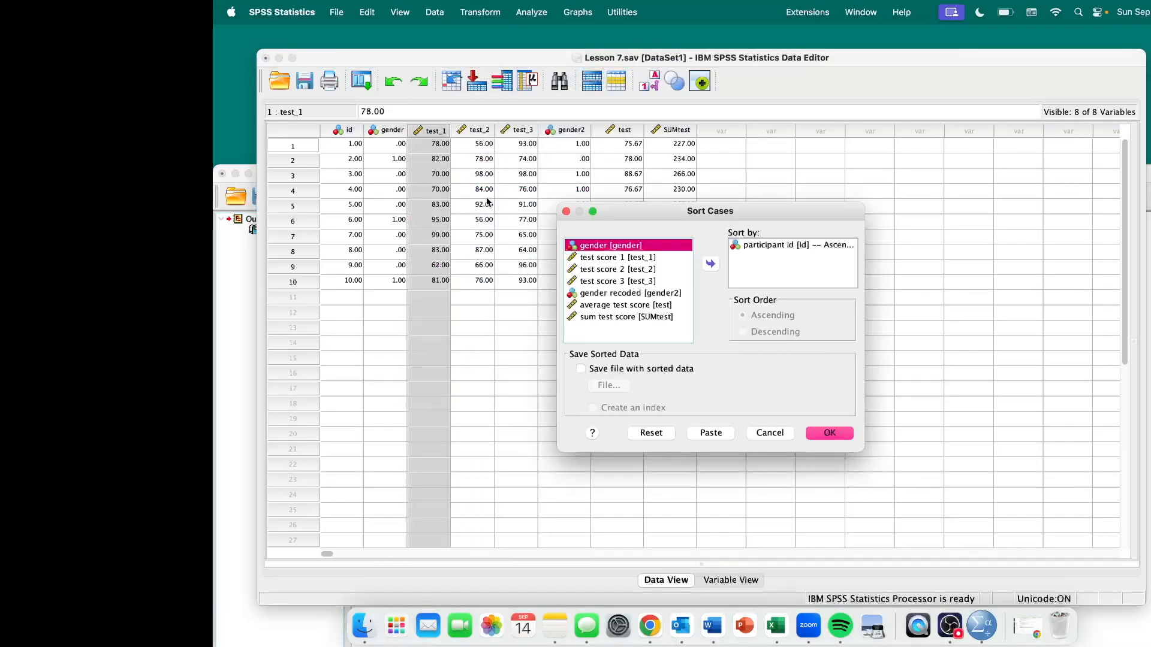
{"action": "left_click", "coordinate": [775, 245]}
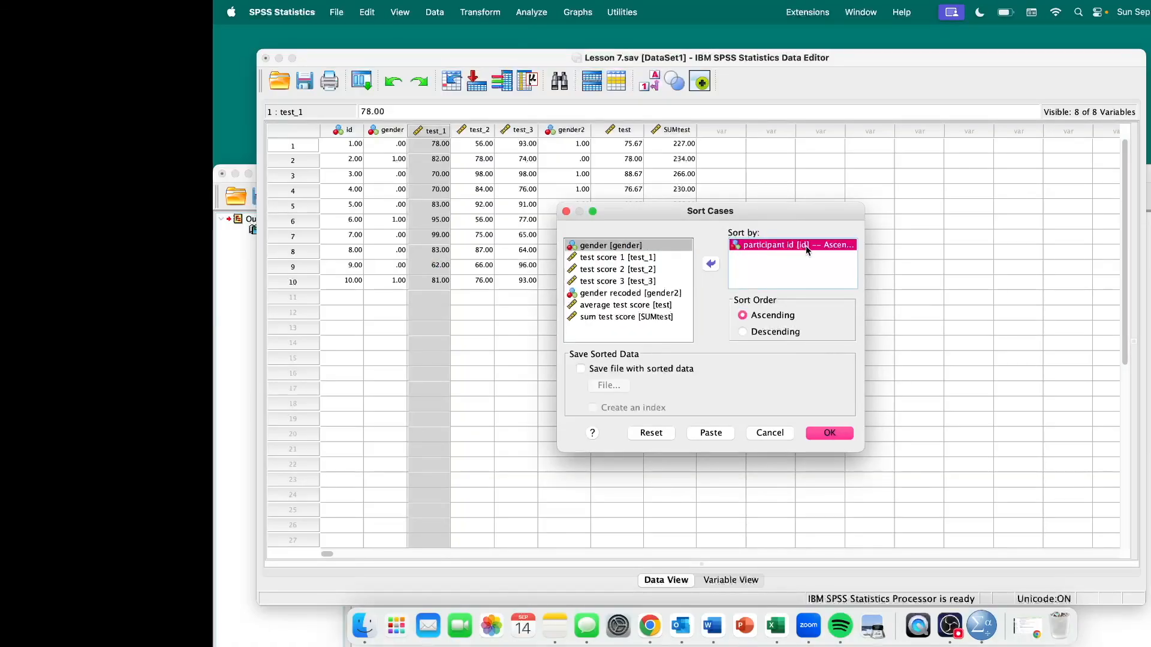
{"action": "left_click", "coordinate": [711, 263]}
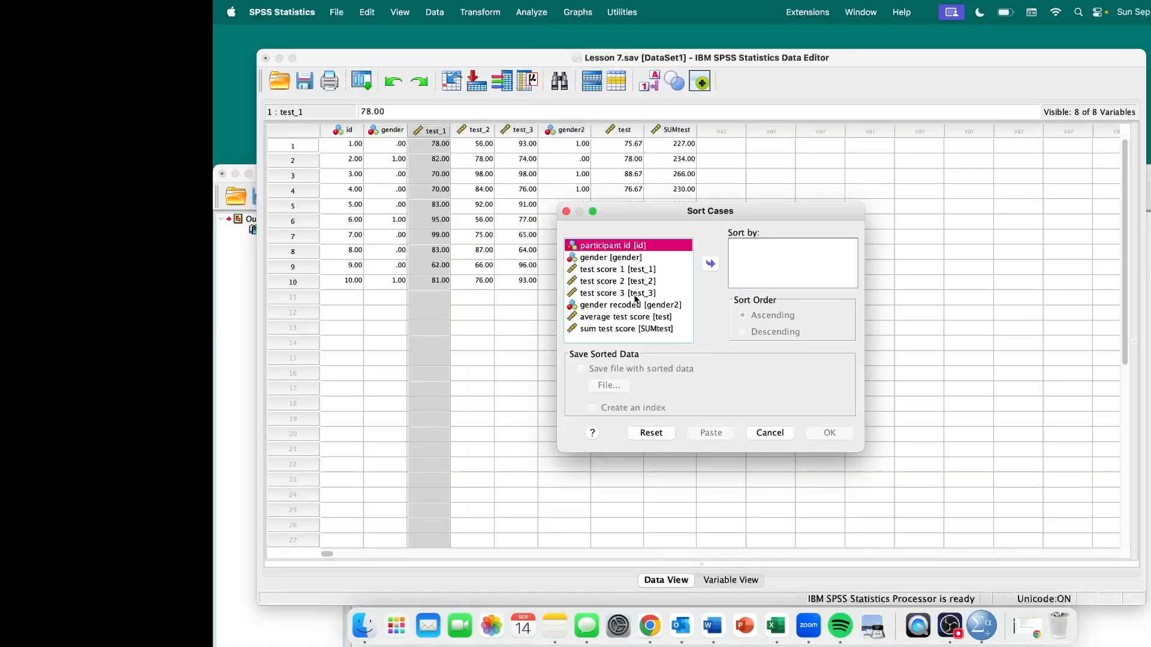
{"action": "left_click", "coordinate": [638, 270]}
{"action": "left_click", "coordinate": [711, 264]}
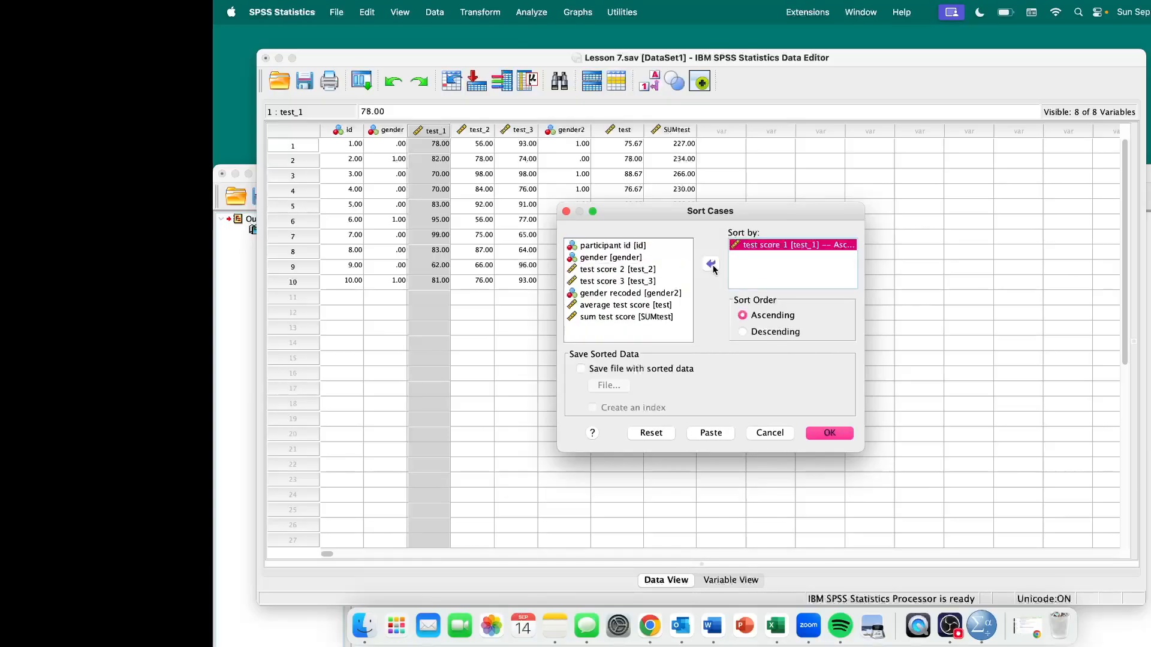
{"action": "left_click", "coordinate": [743, 334]}
{"action": "left_click", "coordinate": [743, 315]}
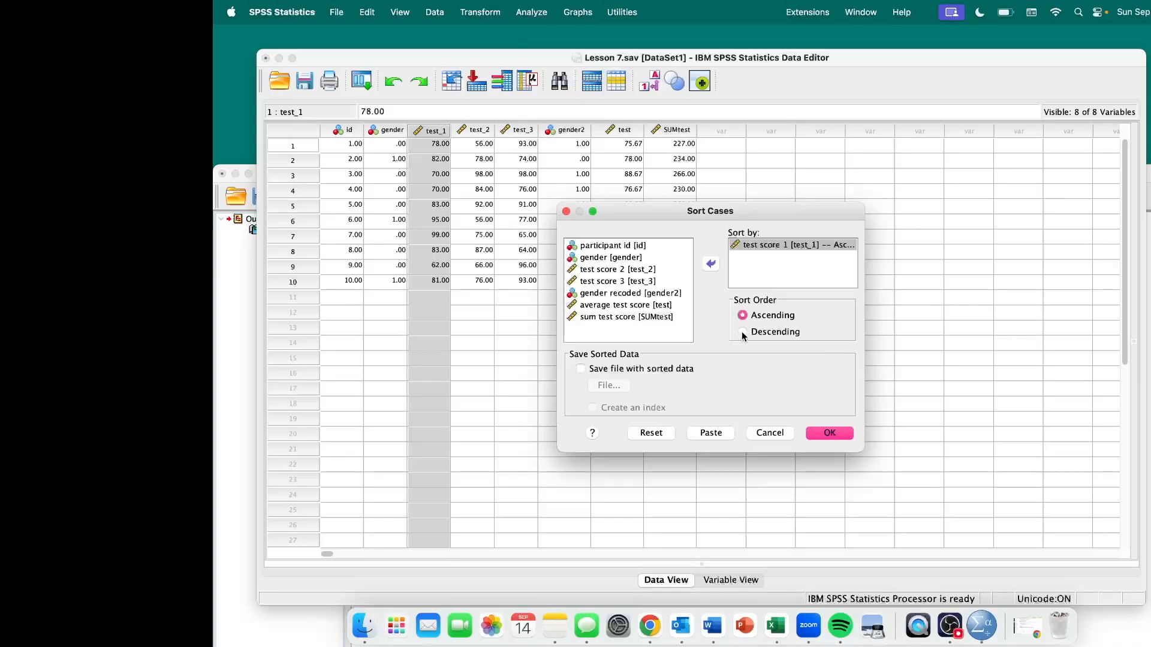
{"action": "left_click", "coordinate": [829, 433]}
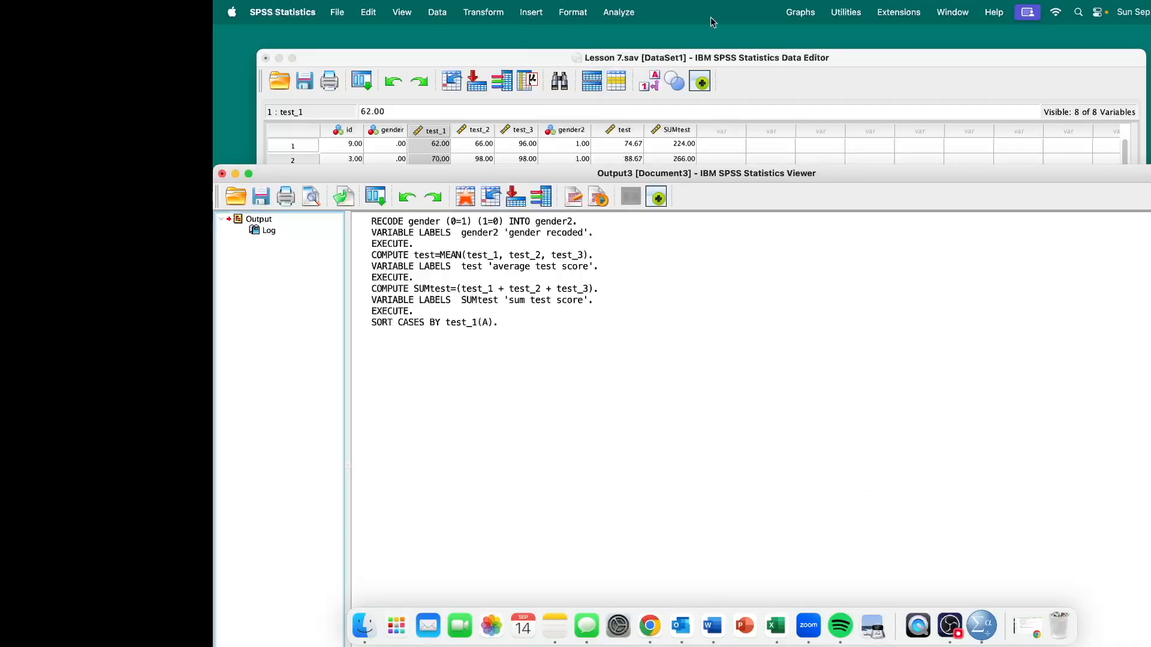
{"action": "left_click", "coordinate": [742, 58]}
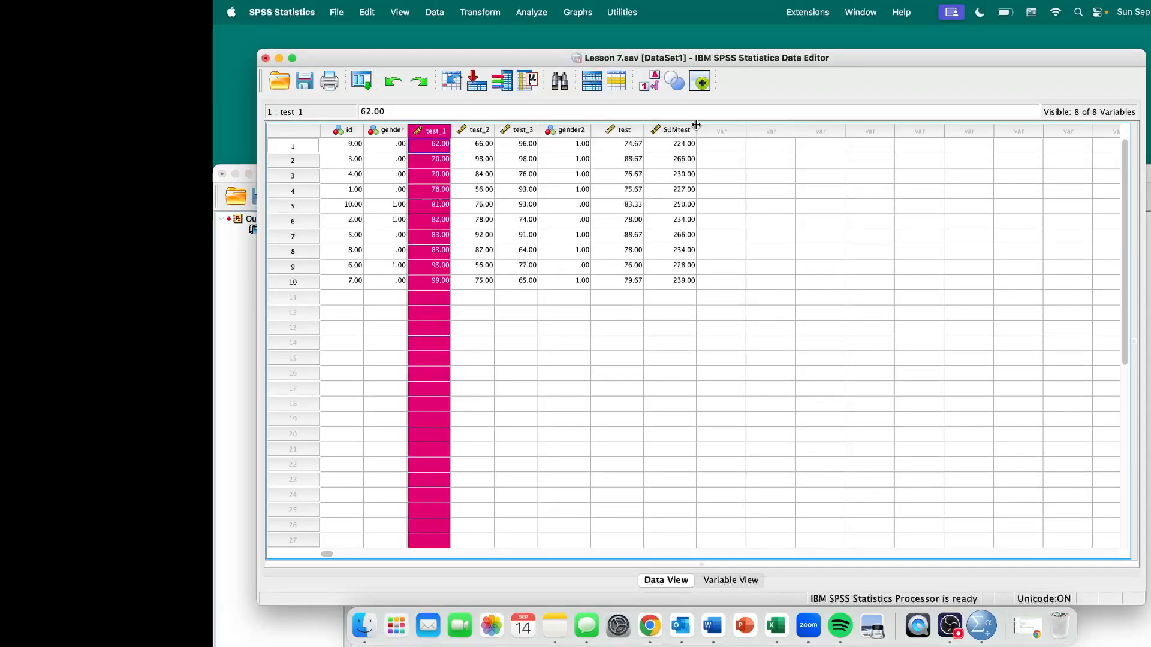
Step: Examine the reordered test_1 scores from first to last case along with the matching participant ids
{"action": "left_click", "coordinate": [428, 149]}
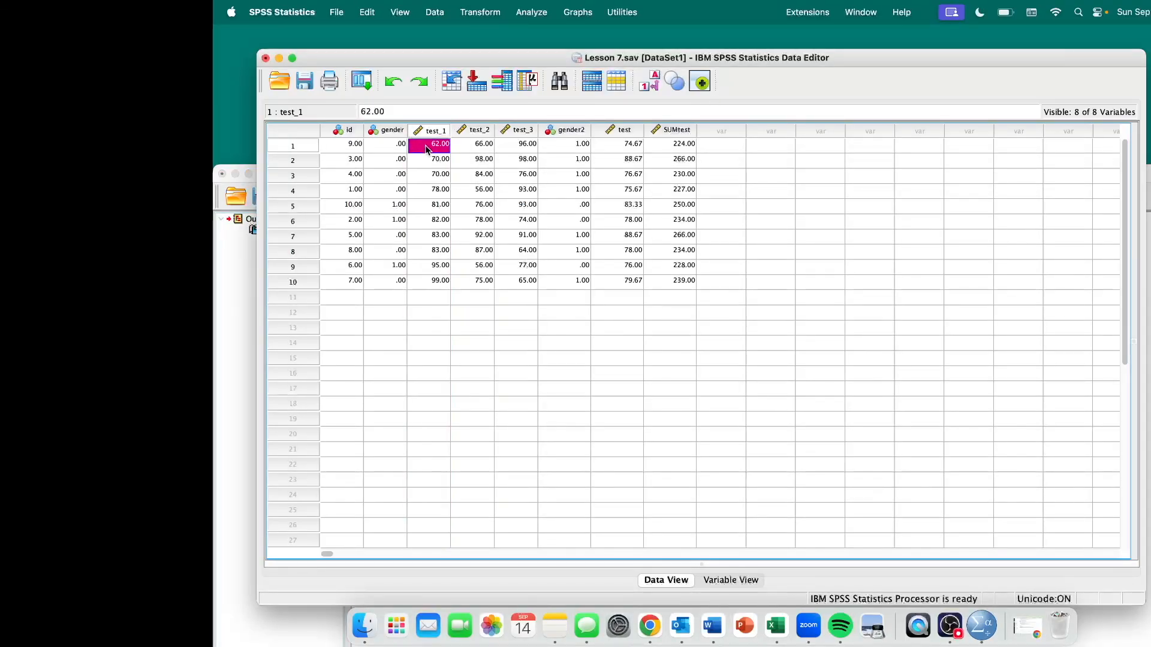
{"action": "left_click_drag", "start_coordinate": [334, 150], "coordinate": [339, 272]}
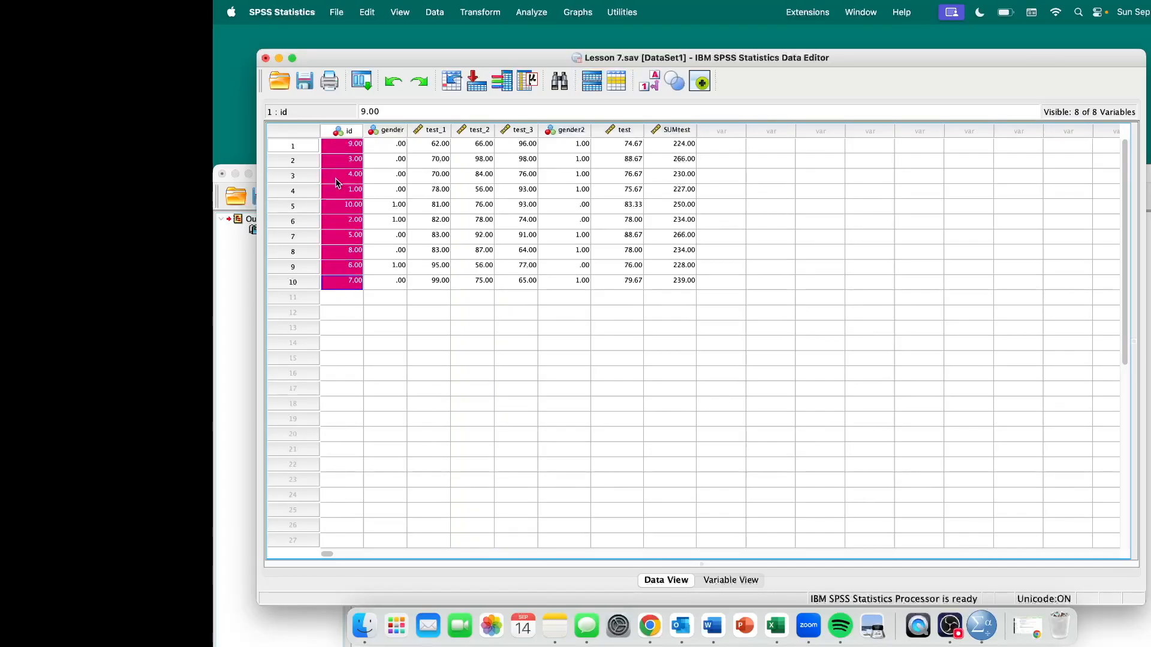
{"action": "left_click", "coordinate": [427, 145]}
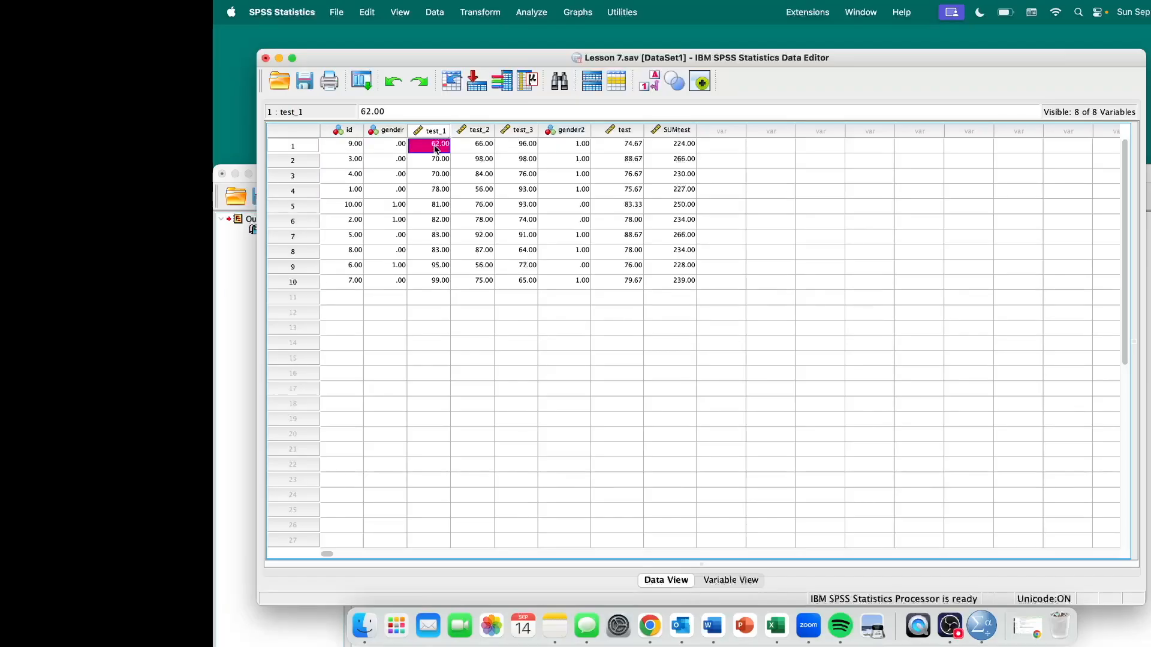
{"action": "left_click", "coordinate": [424, 284]}
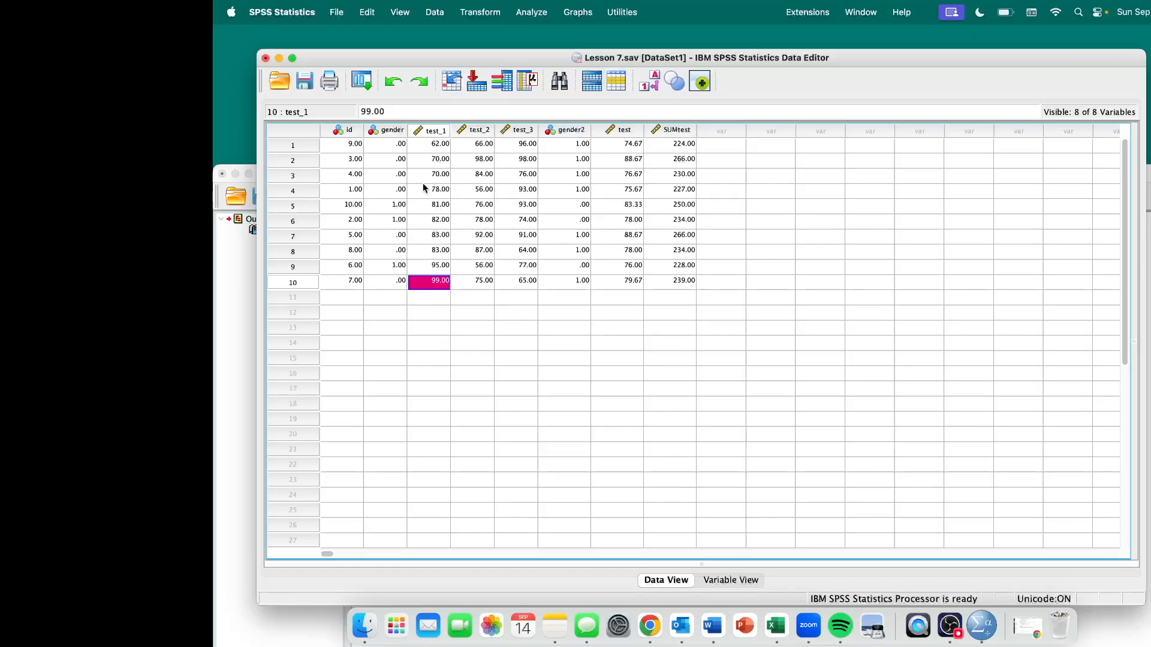
{"action": "left_click", "coordinate": [436, 130]}
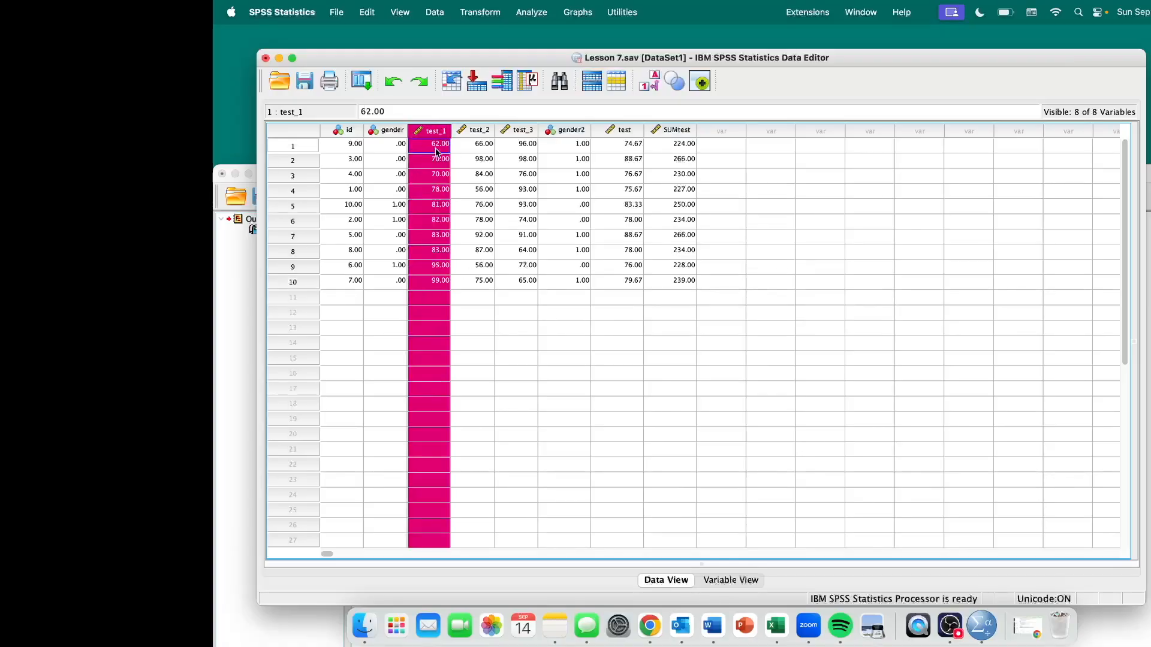
{"action": "left_click", "coordinate": [306, 151]}
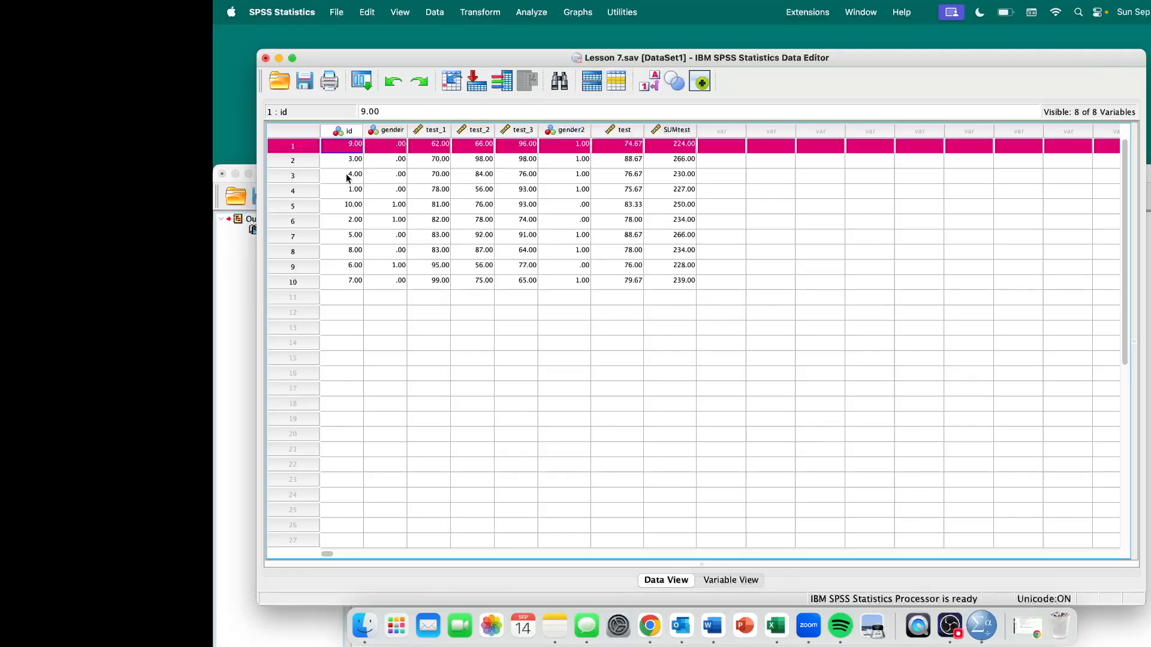
Step: Sort the cases by participant id in ascending order instead of test score 1 and return to the dataset
{"action": "left_click", "coordinate": [351, 129]}
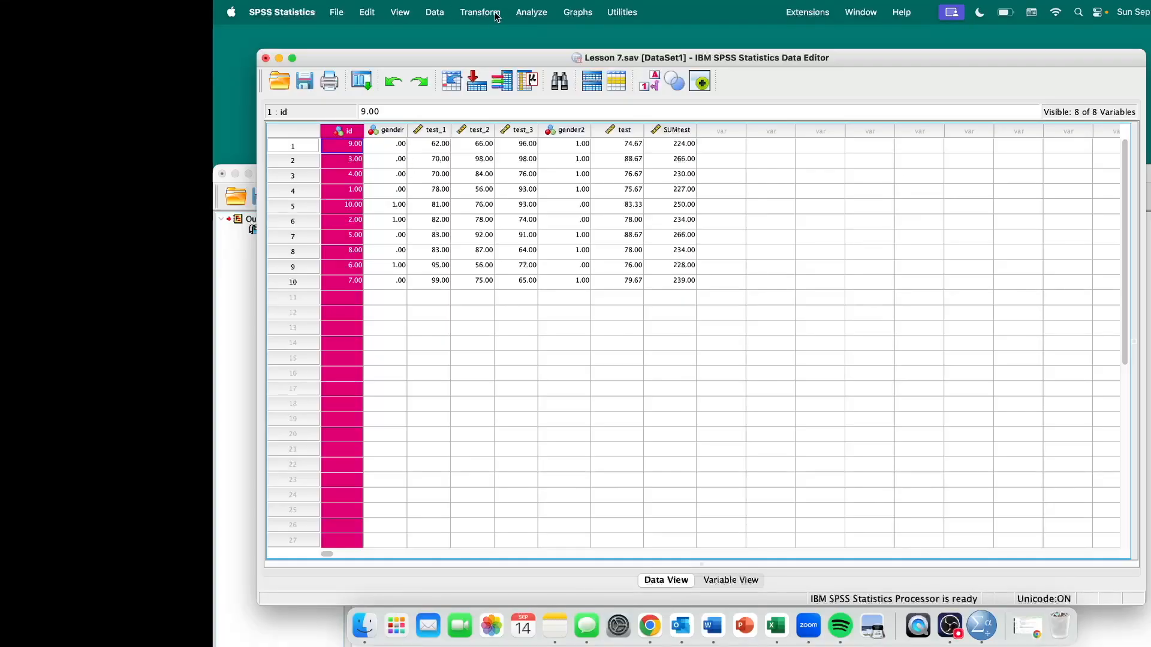
{"action": "left_click", "coordinate": [442, 14]}
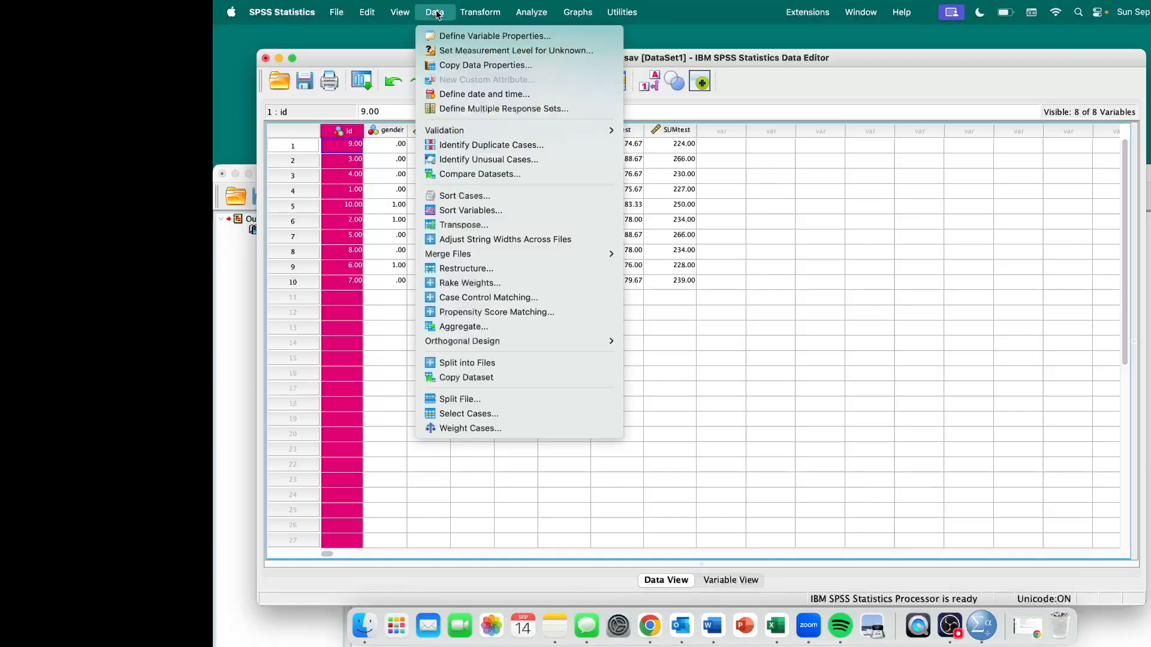
{"action": "left_click", "coordinate": [465, 196]}
{"action": "left_click", "coordinate": [757, 246]}
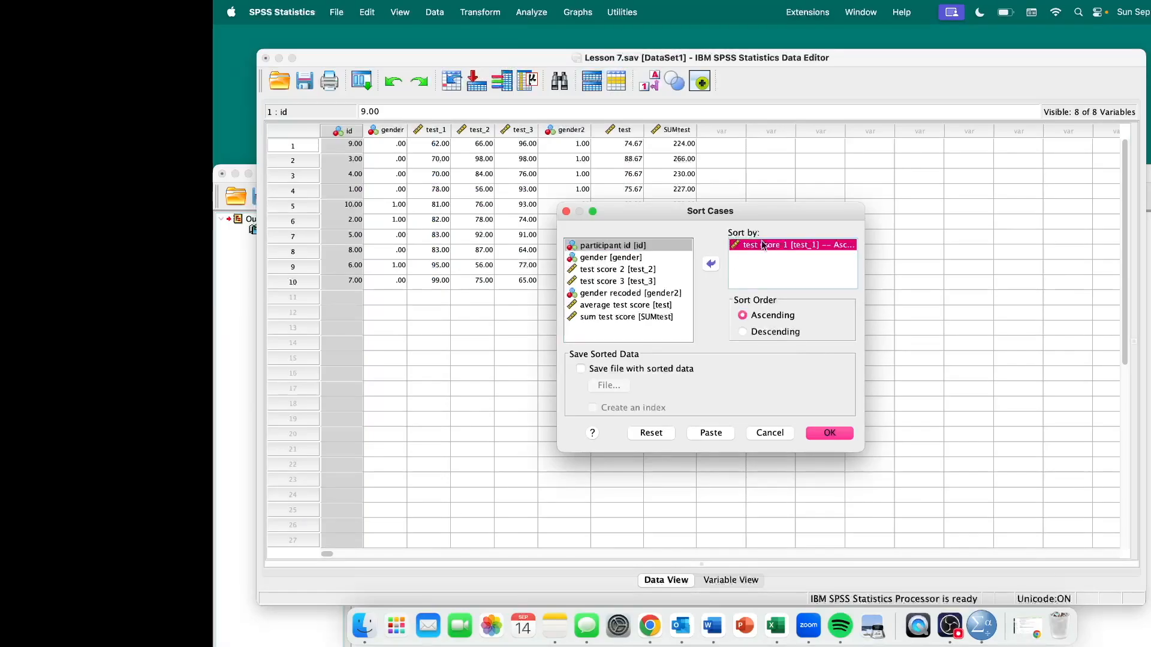
{"action": "left_click", "coordinate": [710, 263]}
{"action": "left_click", "coordinate": [643, 249]}
{"action": "left_click", "coordinate": [710, 263]}
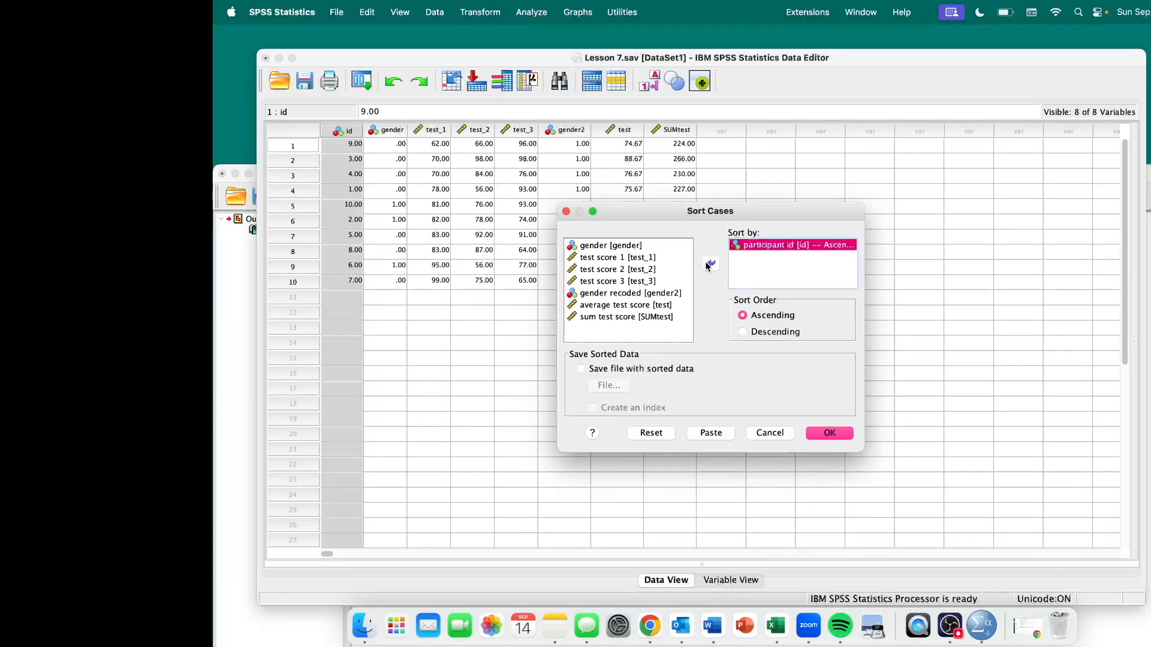
{"action": "left_click", "coordinate": [829, 433]}
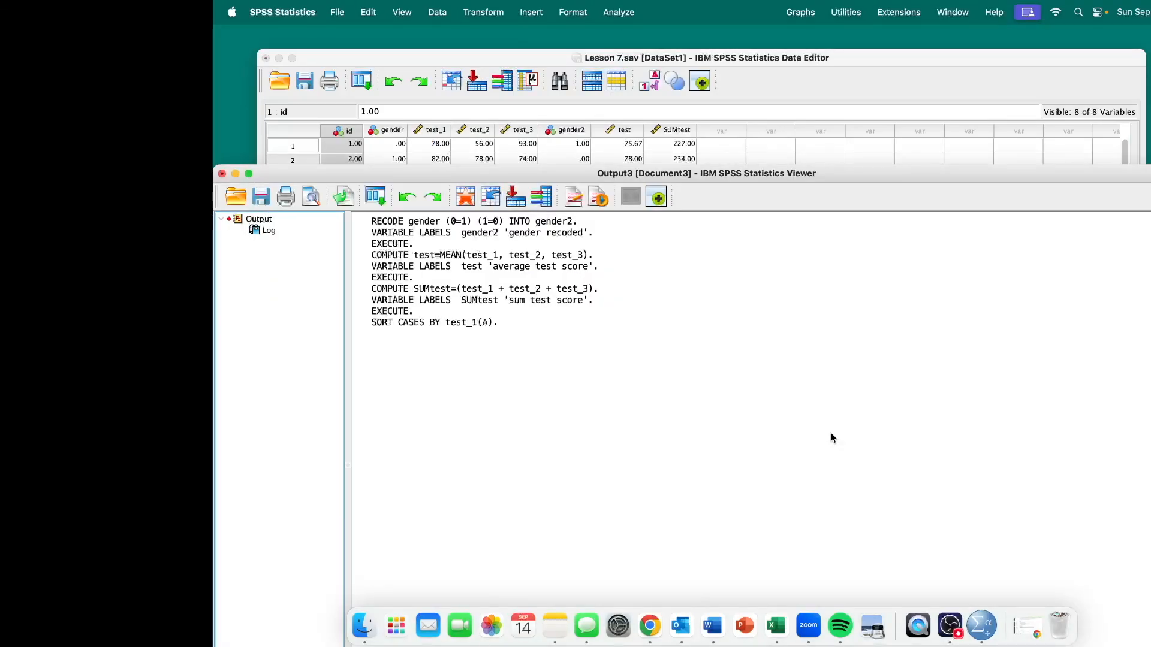
{"action": "left_click", "coordinate": [827, 61]}
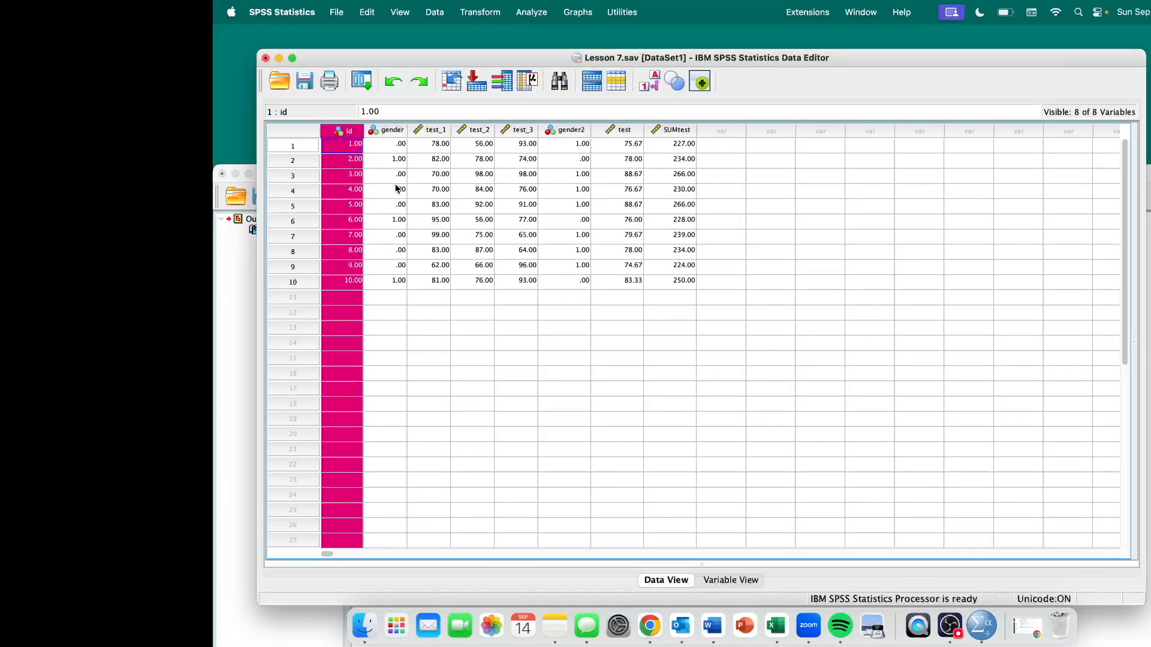
Step: Sort the cases by test score 1 [test_1] ascending, with participant id removed from the sort variables, and bring the dataset back into view
{"action": "left_click", "coordinate": [432, 130]}
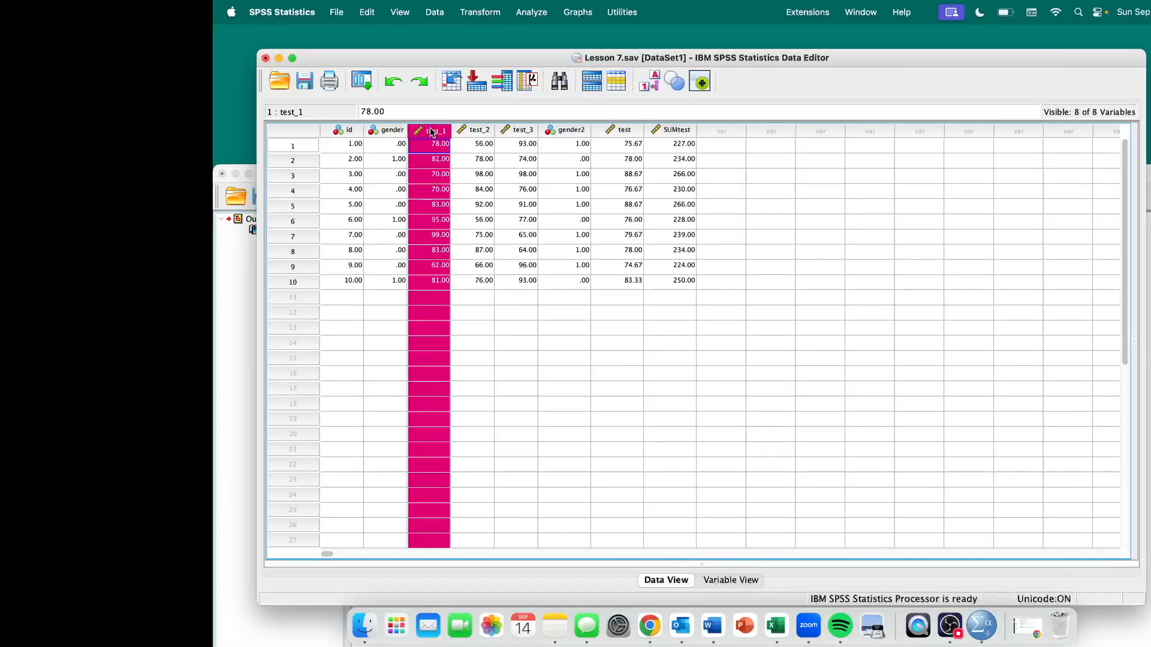
{"action": "left_click", "coordinate": [437, 14]}
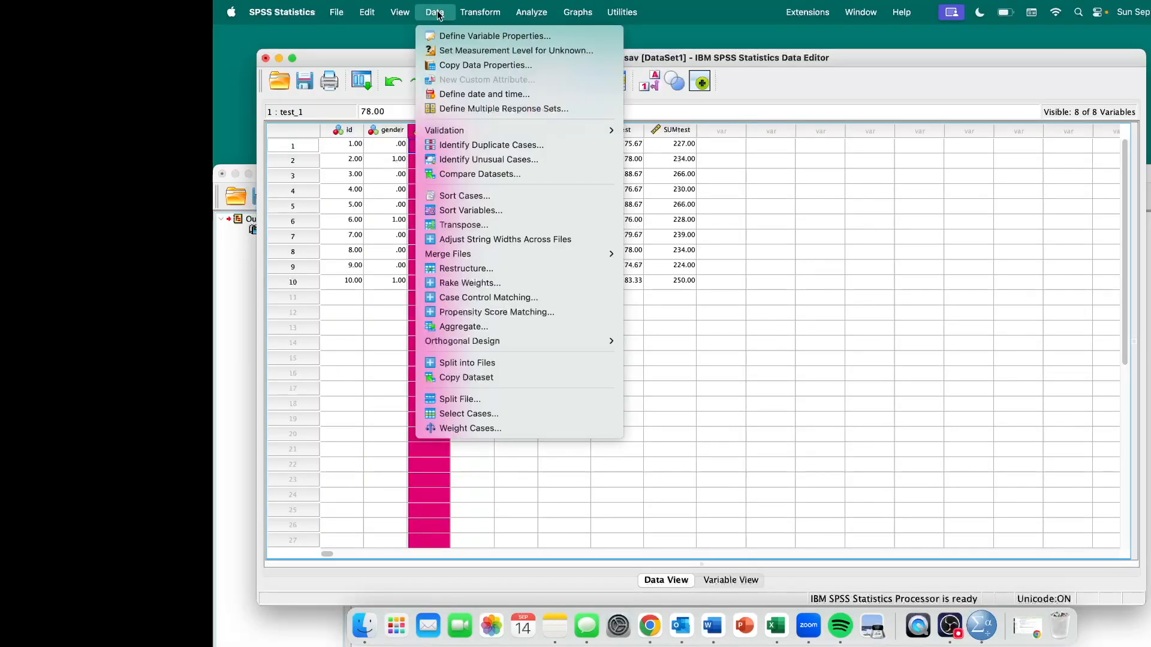
{"action": "left_click", "coordinate": [467, 195]}
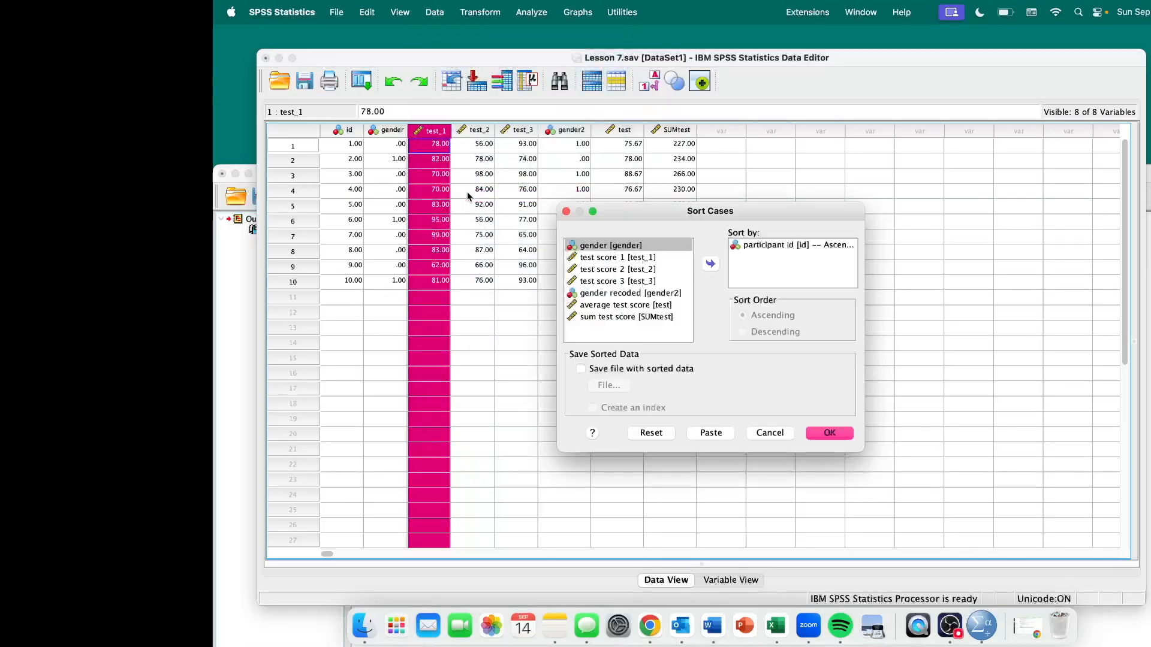
{"action": "left_click", "coordinate": [768, 245]}
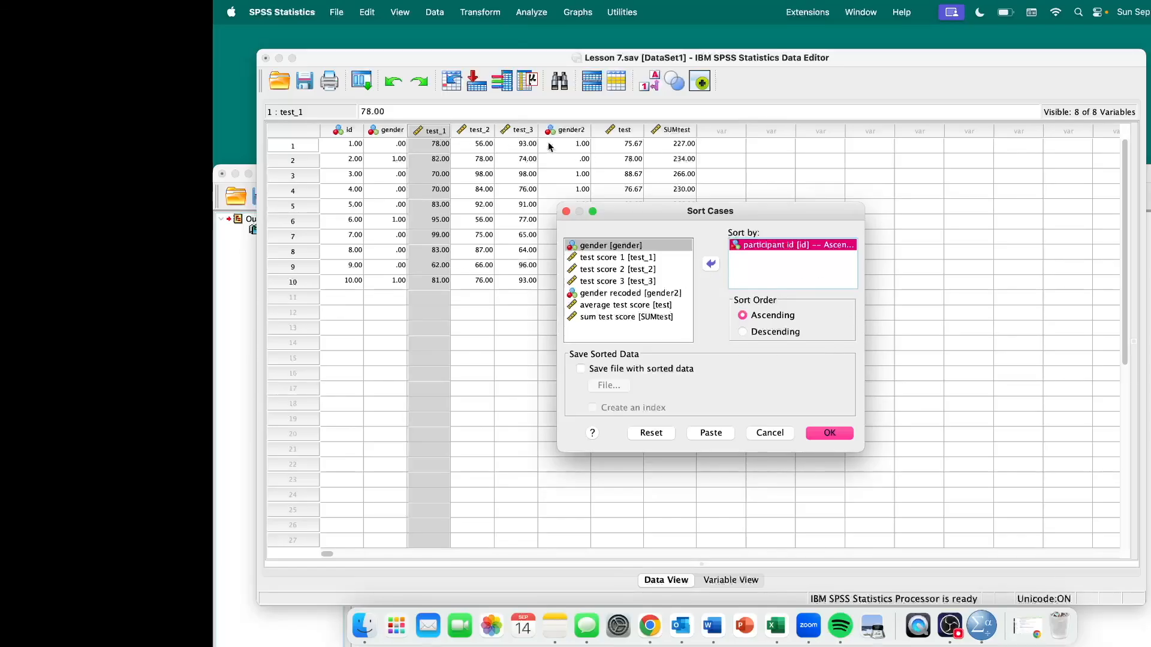
{"action": "left_click", "coordinate": [711, 265]}
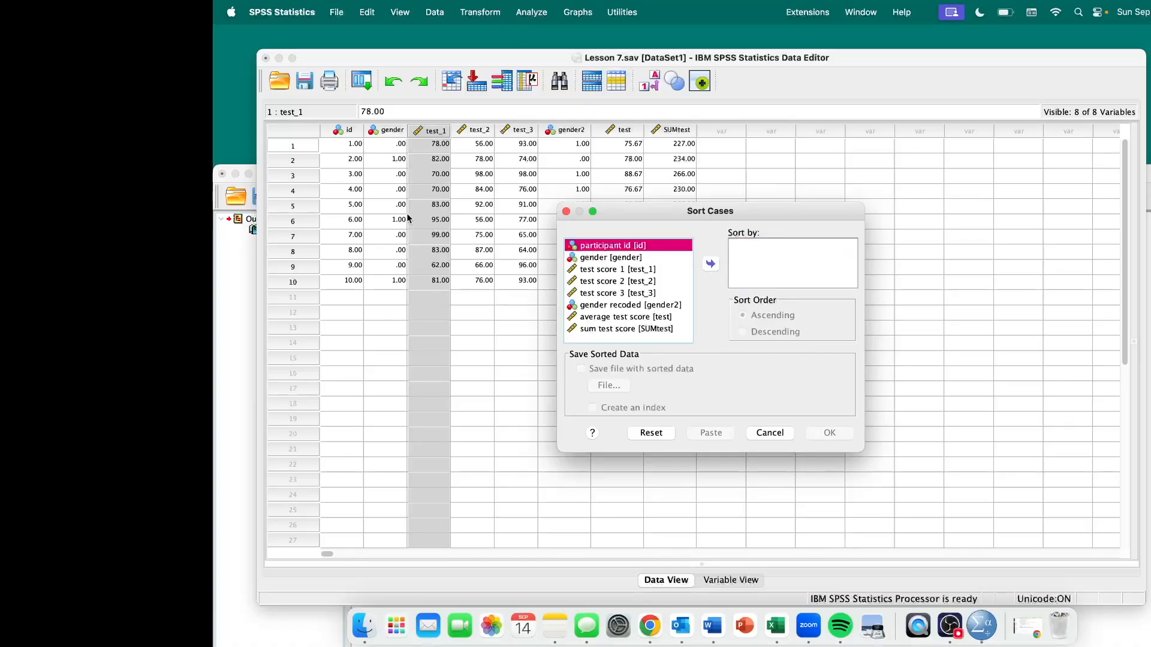
{"action": "left_click", "coordinate": [346, 131]}
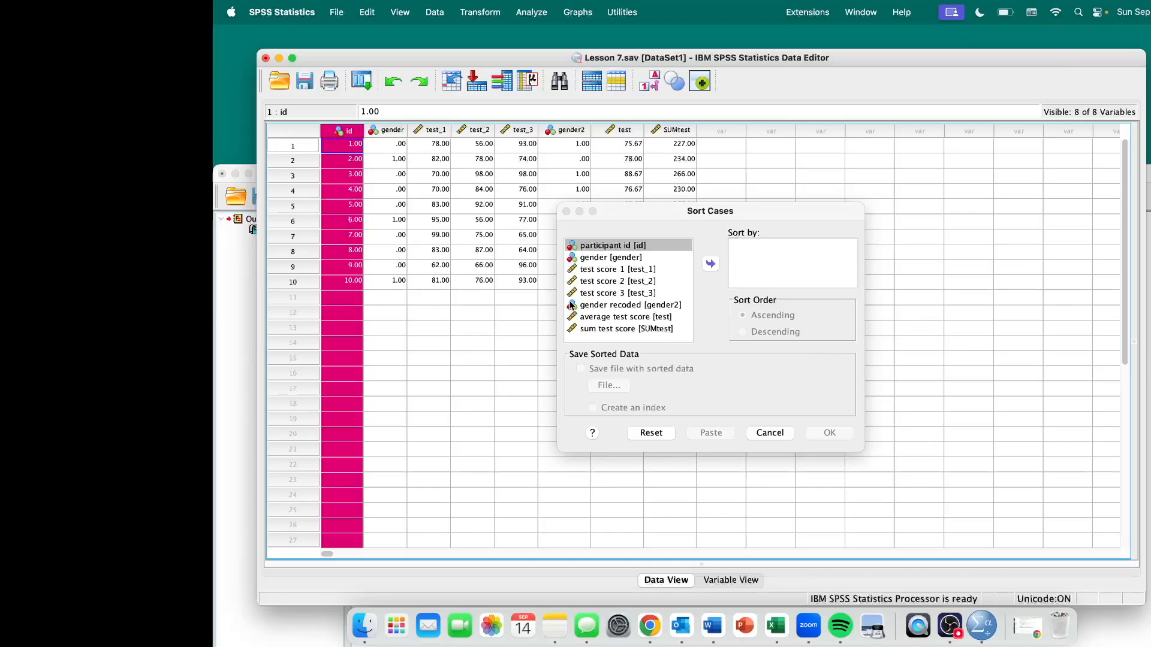
{"action": "left_click", "coordinate": [614, 270]}
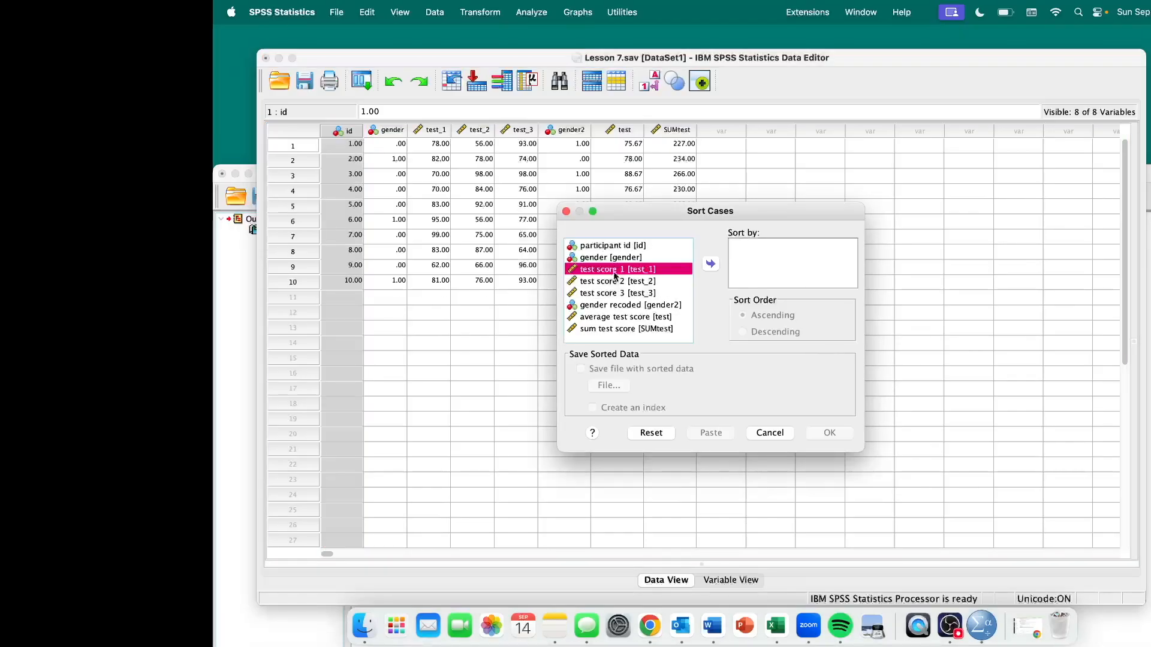
{"action": "left_click", "coordinate": [710, 264]}
{"action": "left_click", "coordinate": [829, 433]}
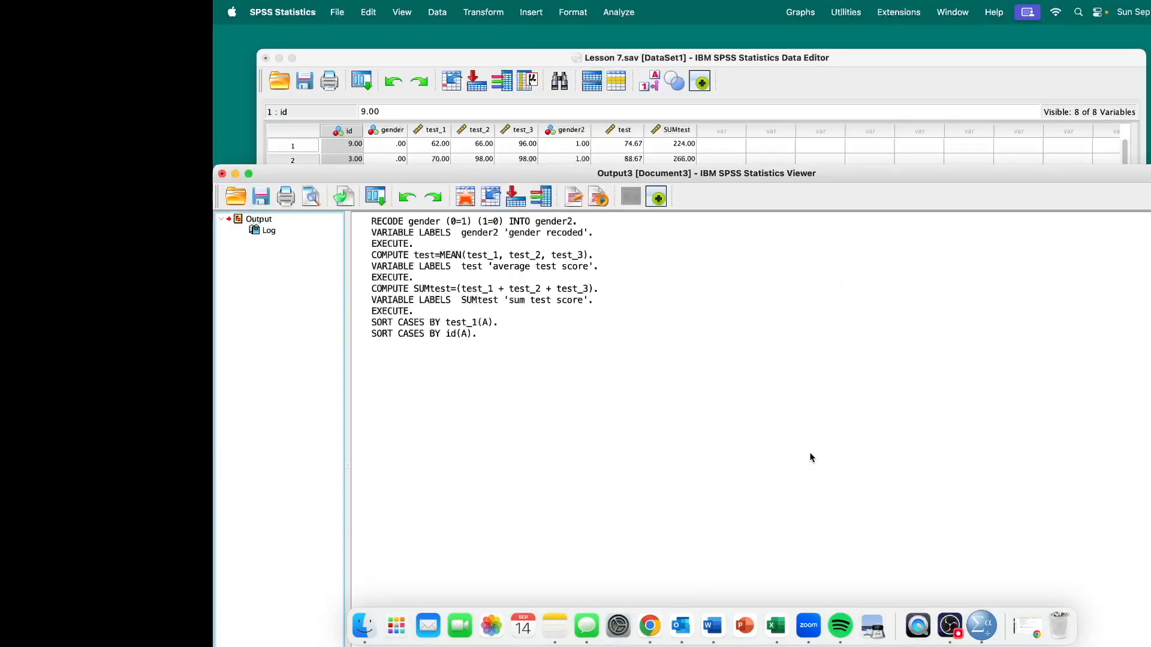
{"action": "left_click", "coordinate": [438, 132]}
{"action": "left_click", "coordinate": [474, 177]}
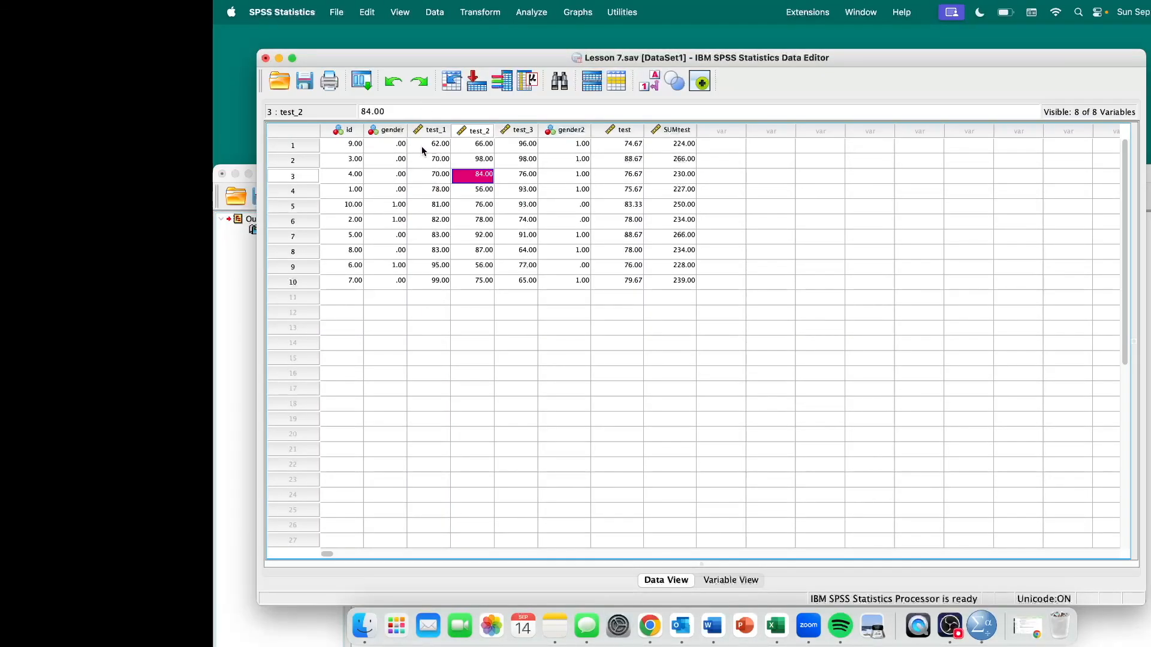
Step: Save the dataset and review the sorted test_1 scores from first to last case together with the participant ids
{"action": "left_click", "coordinate": [302, 80]}
{"action": "left_click", "coordinate": [434, 132]}
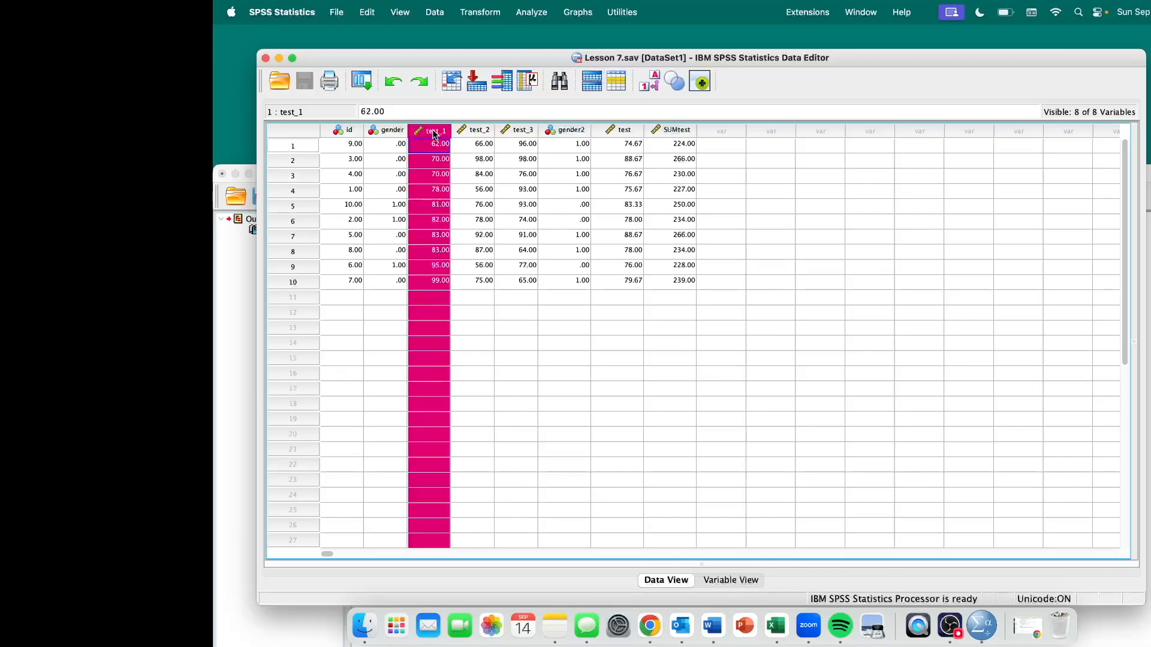
{"action": "left_click_drag", "start_coordinate": [435, 145], "coordinate": [435, 284]}
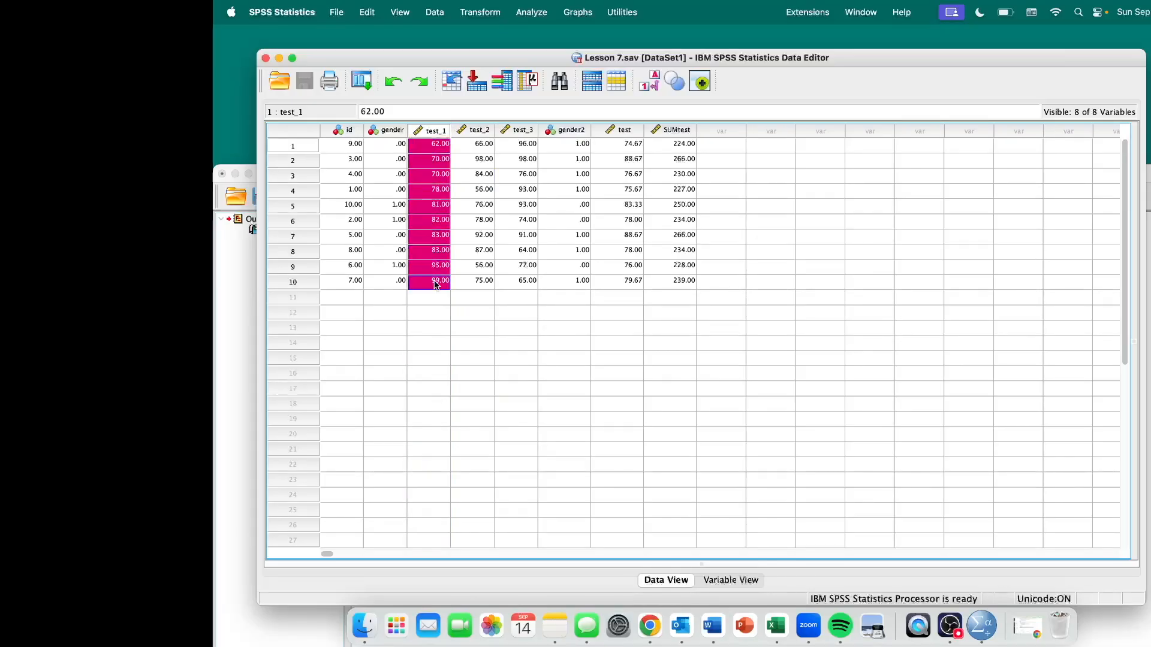
{"action": "left_click", "coordinate": [438, 149]}
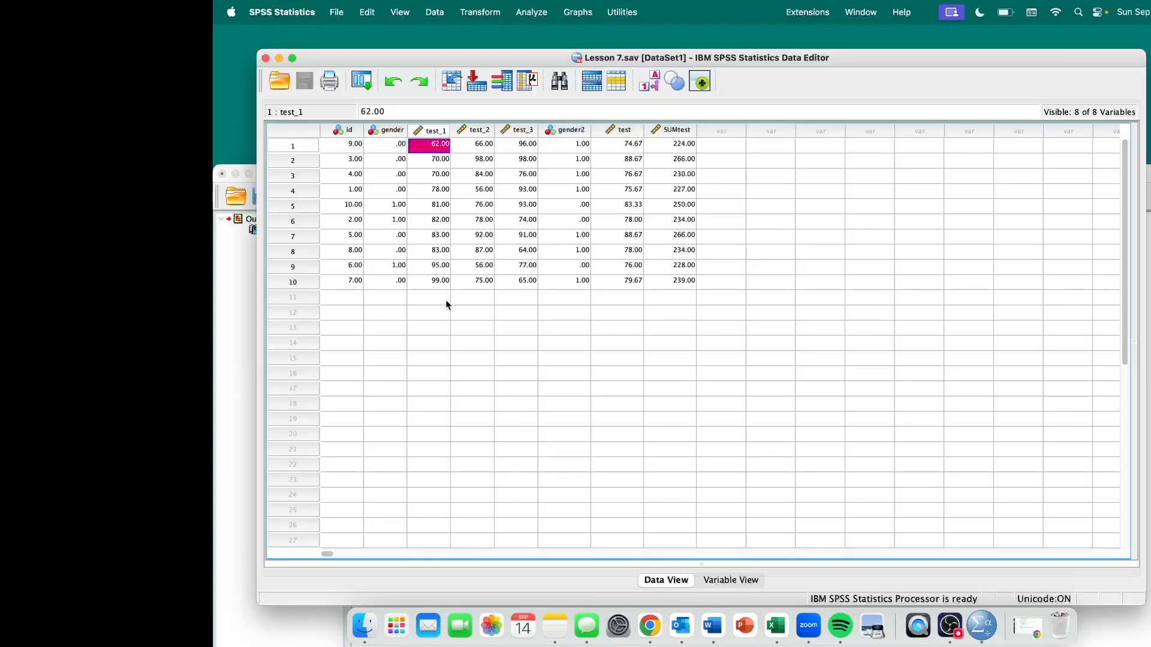
{"action": "left_click_drag", "start_coordinate": [349, 144], "coordinate": [351, 284]}
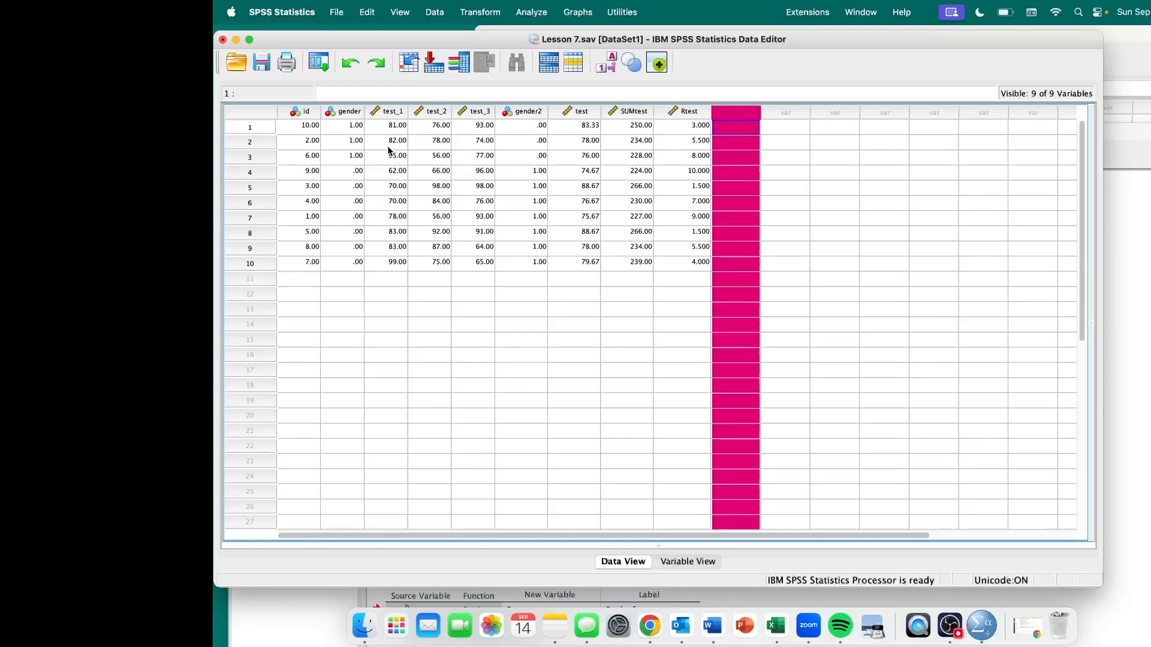
Step: Compare the original gender column with the recoded gender2 column across all cases
{"action": "left_click", "coordinate": [340, 112]}
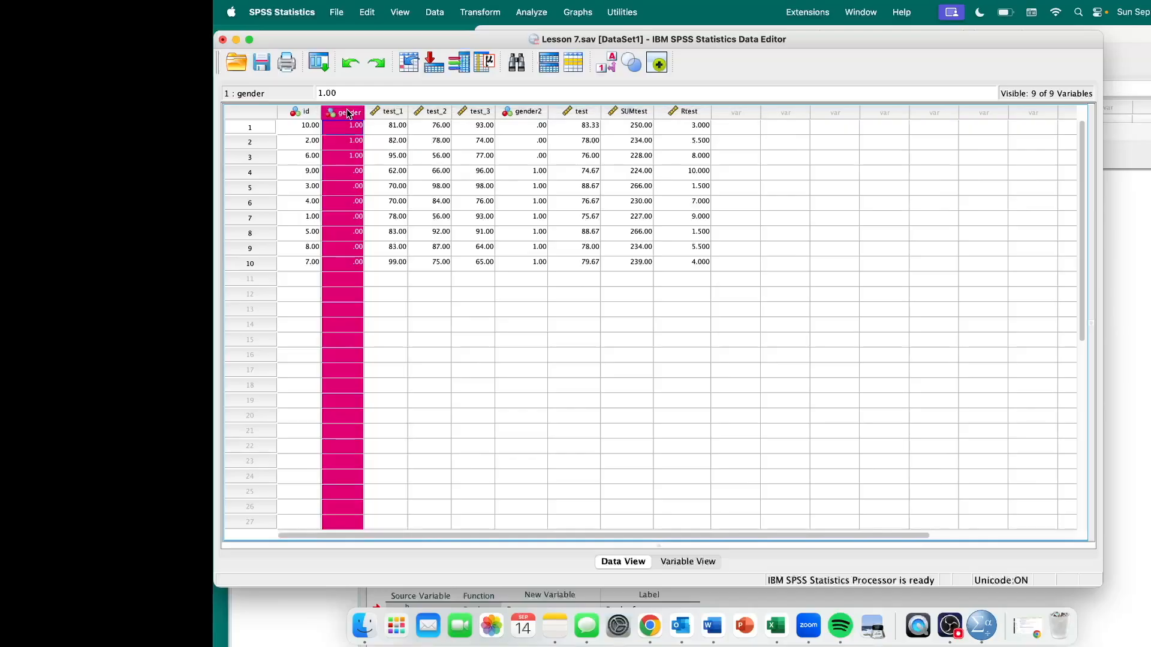
{"action": "left_click", "coordinate": [531, 112]}
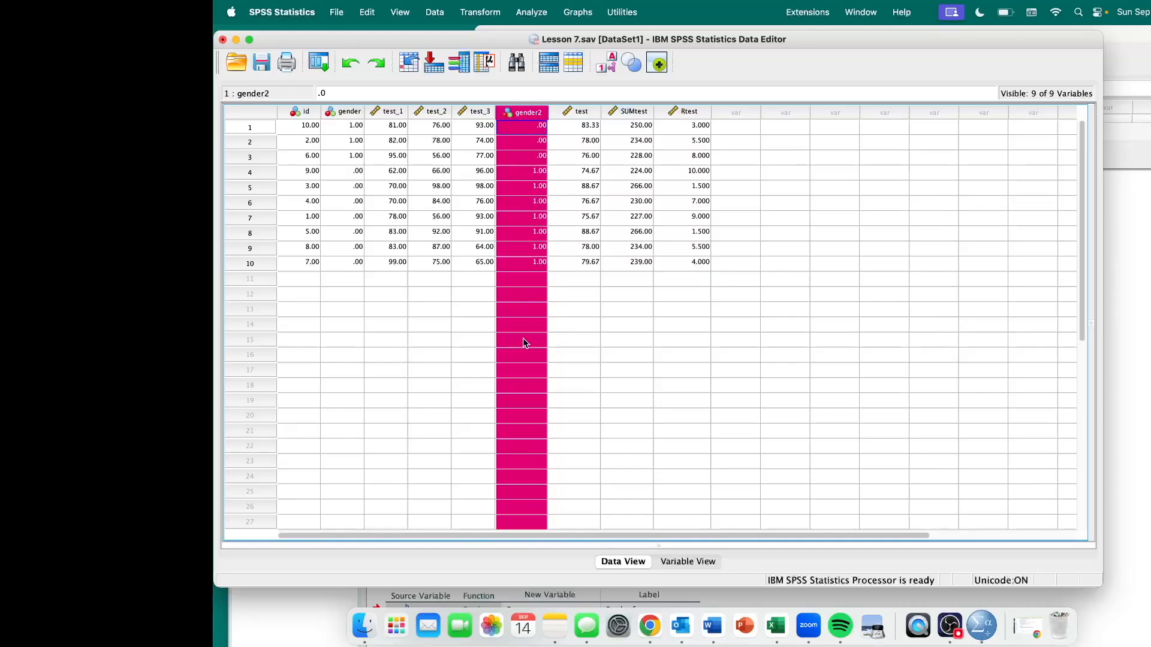
{"action": "left_click", "coordinate": [345, 114]}
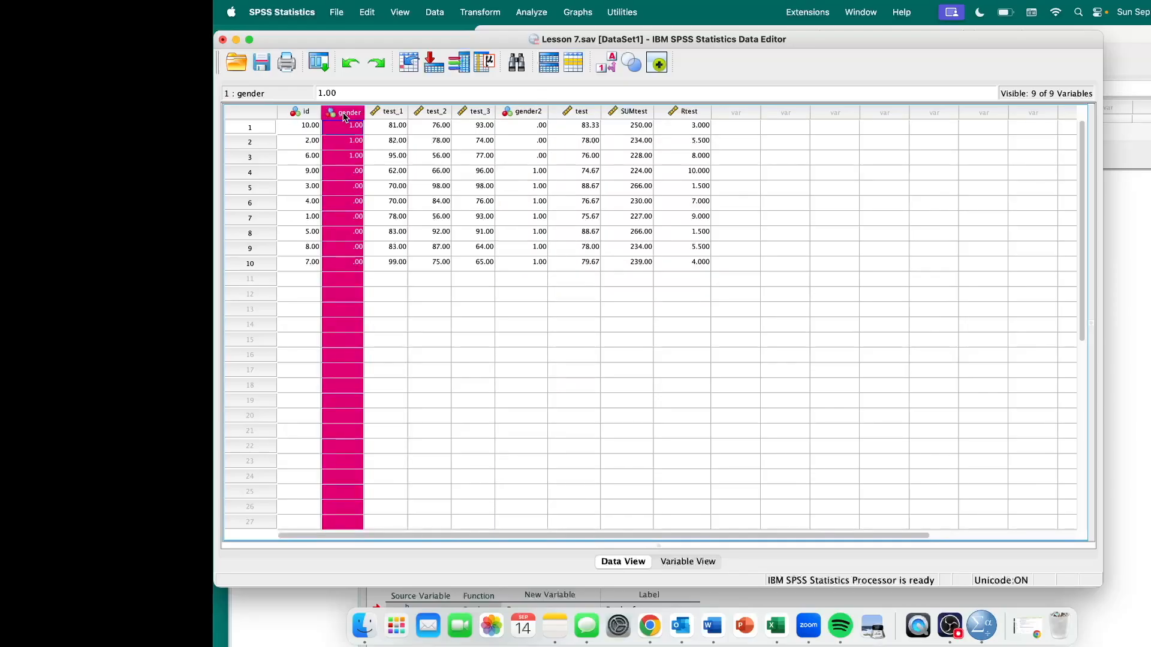
Step: Check the value labels defined for the gender variable, then return to the data values
{"action": "left_click", "coordinate": [688, 563]}
{"action": "scroll", "coordinate": [647, 470], "scroll_direction": "up", "scroll_amount": 4}
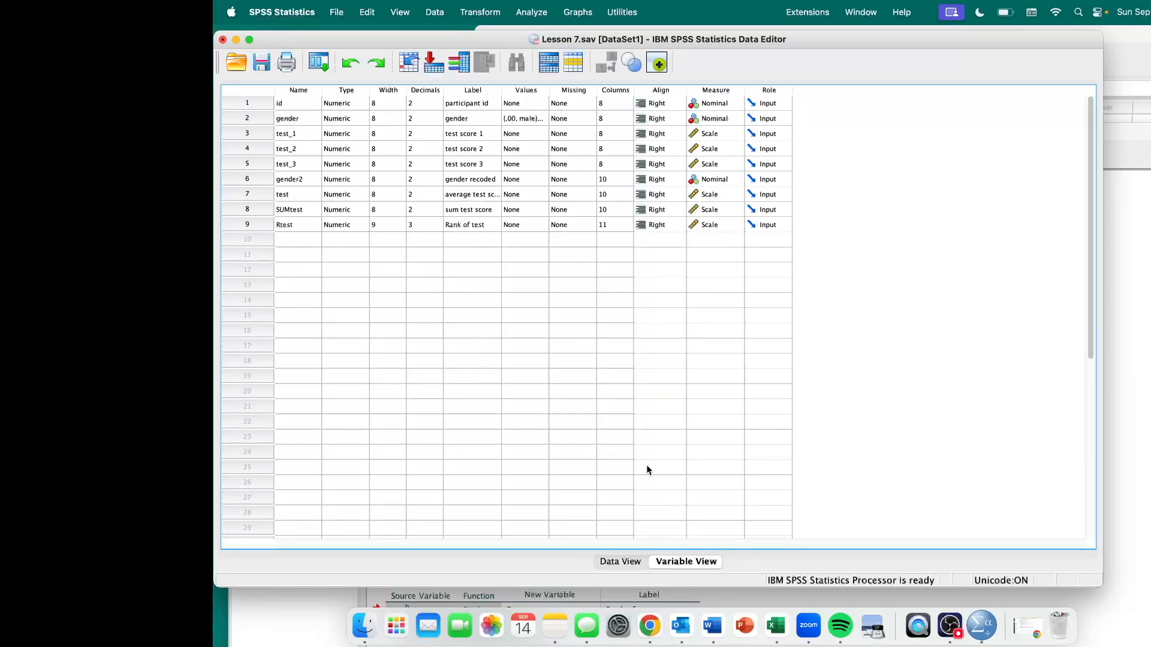
{"action": "left_click", "coordinate": [540, 120]}
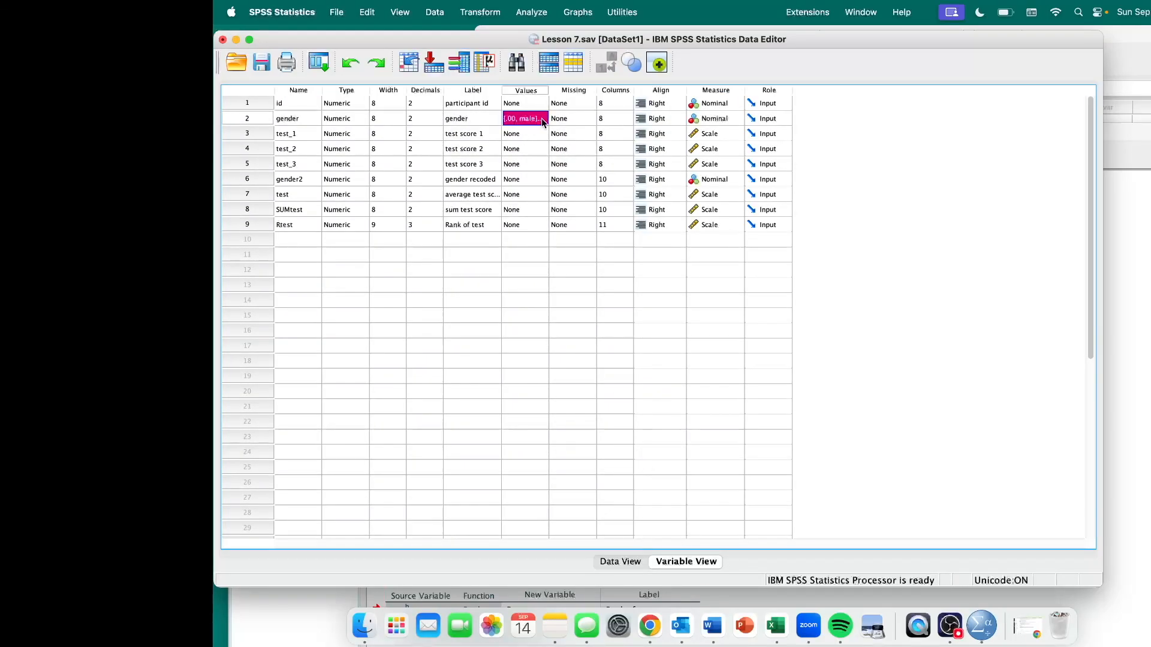
{"action": "left_click", "coordinate": [516, 119]}
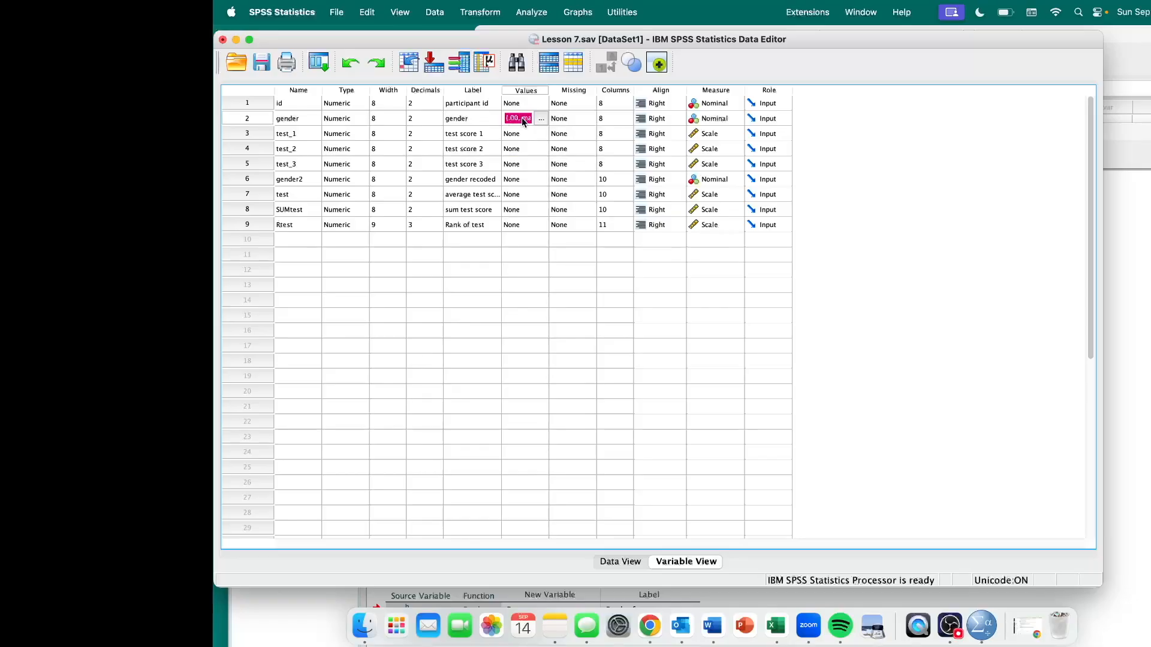
{"action": "left_click", "coordinate": [541, 120]}
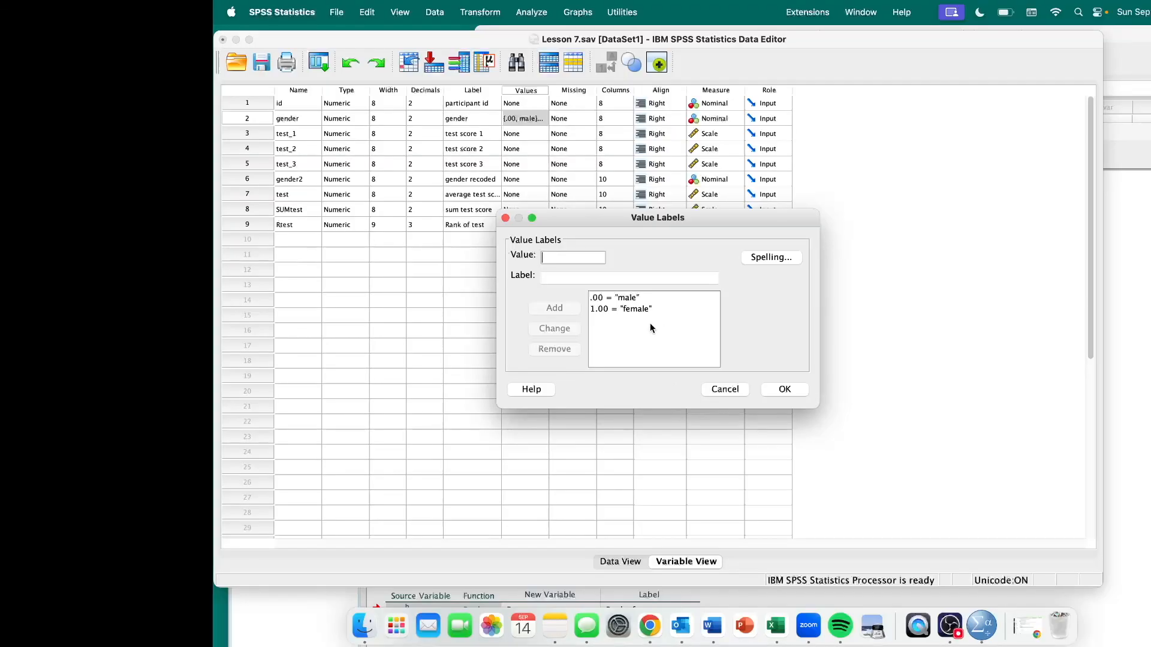
{"action": "left_click", "coordinate": [785, 391]}
{"action": "left_click", "coordinate": [622, 565]}
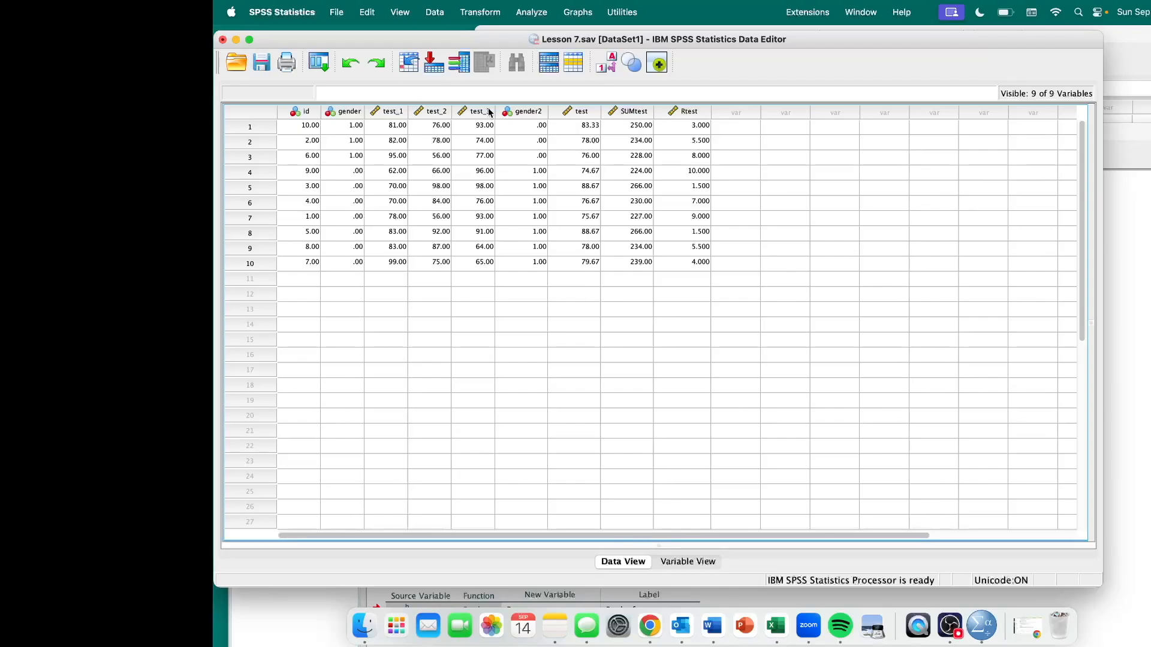
Step: Split the file to organize output by groups based on gender recoded [gender2], sorting the file by the grouping variable
{"action": "left_click", "coordinate": [527, 111]}
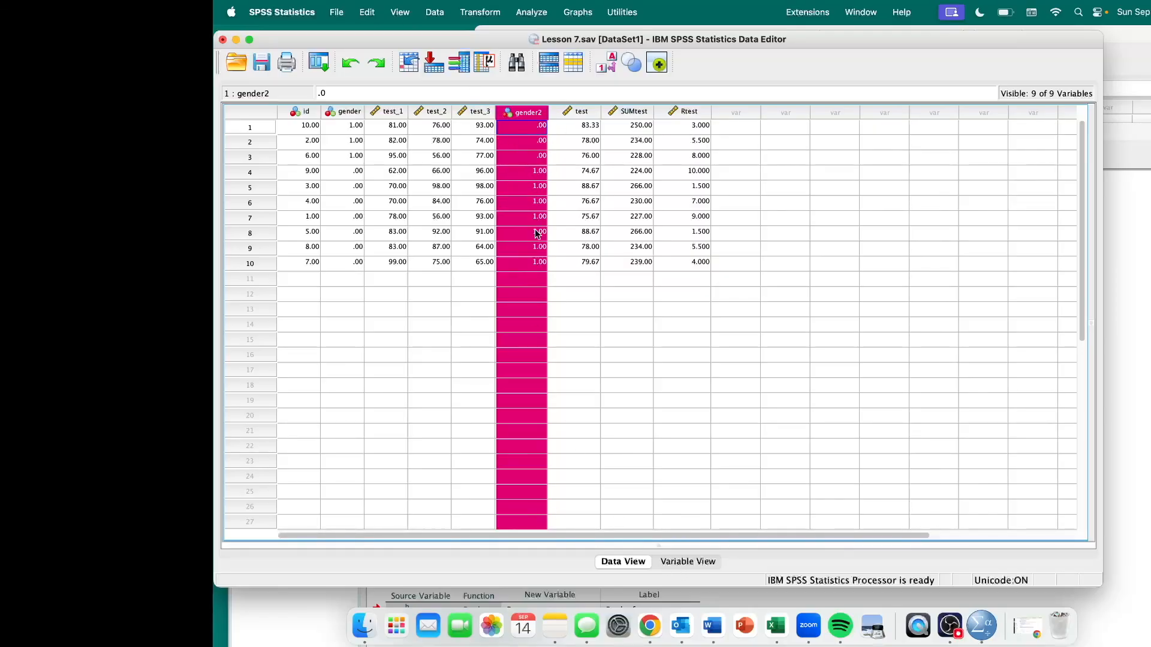
{"action": "left_click", "coordinate": [437, 12]}
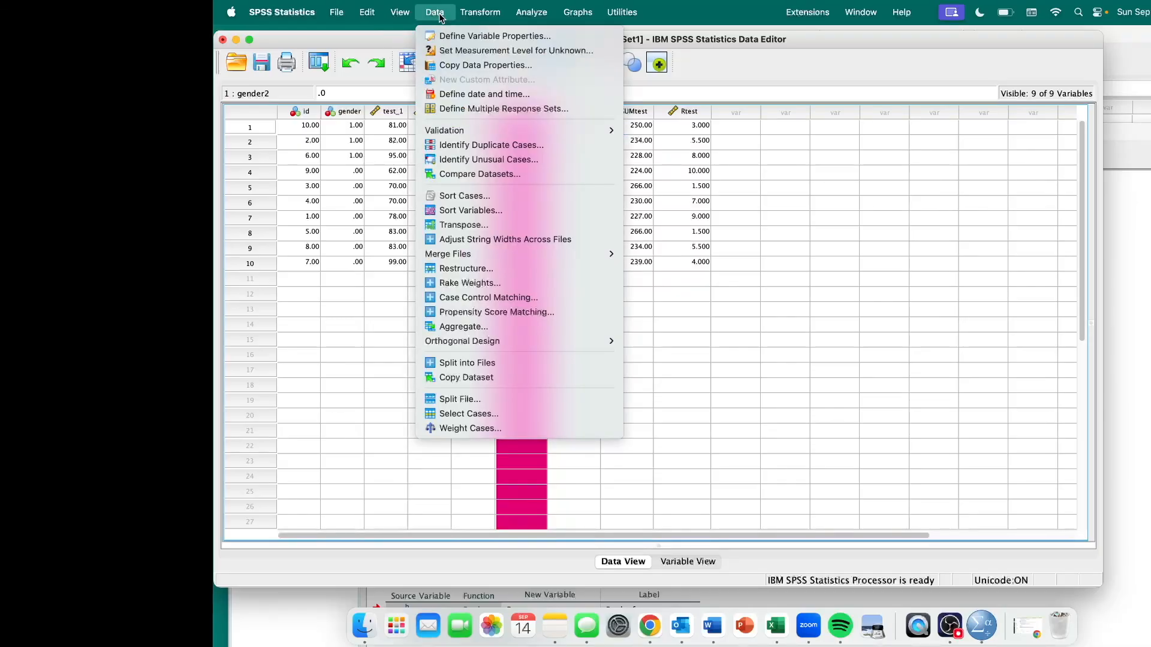
{"action": "left_click", "coordinate": [527, 400]}
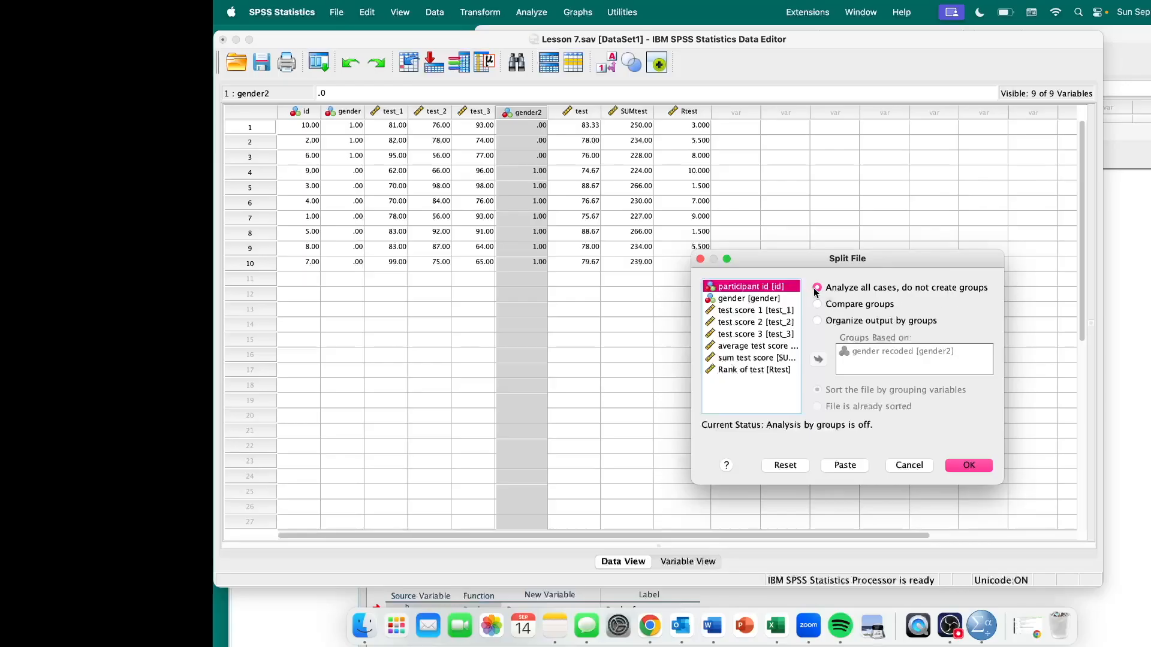
{"action": "left_click", "coordinate": [435, 13]}
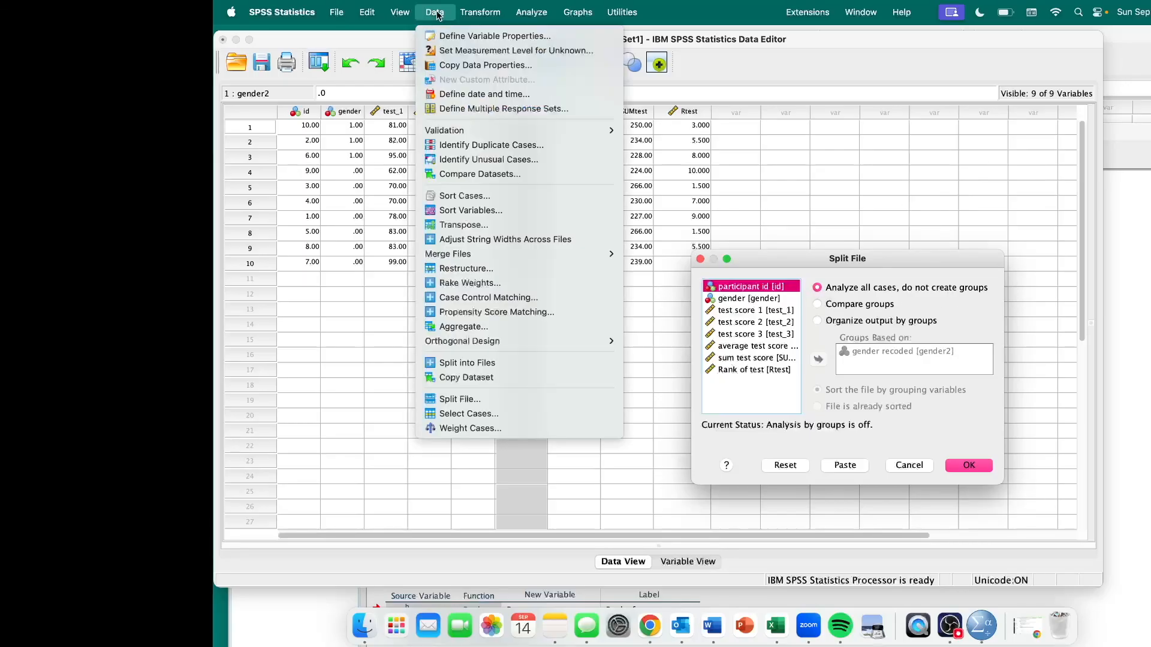
{"action": "left_click", "coordinate": [855, 286]}
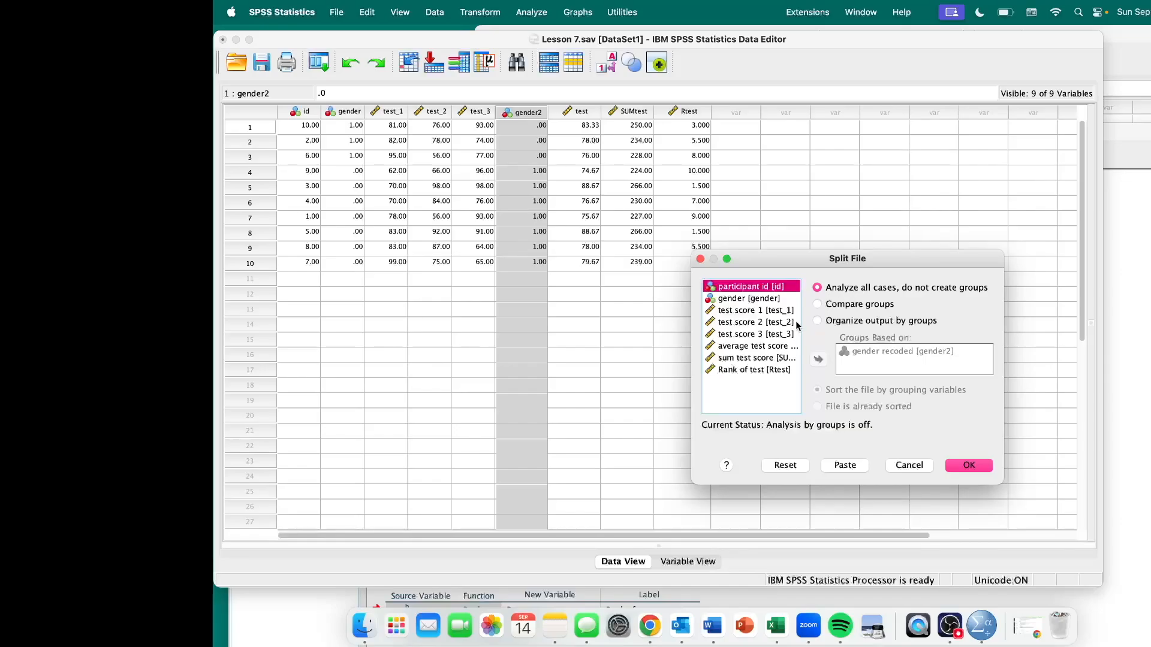
{"action": "left_click", "coordinate": [819, 322]}
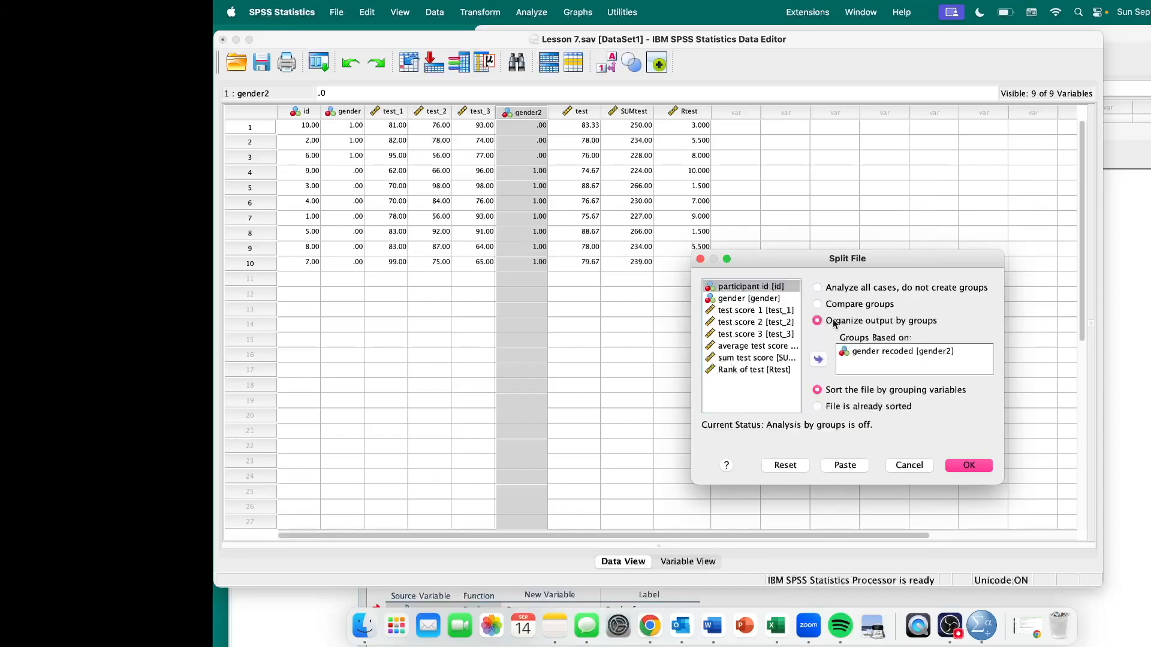
{"action": "left_click", "coordinate": [878, 354]}
{"action": "left_click", "coordinate": [818, 360]}
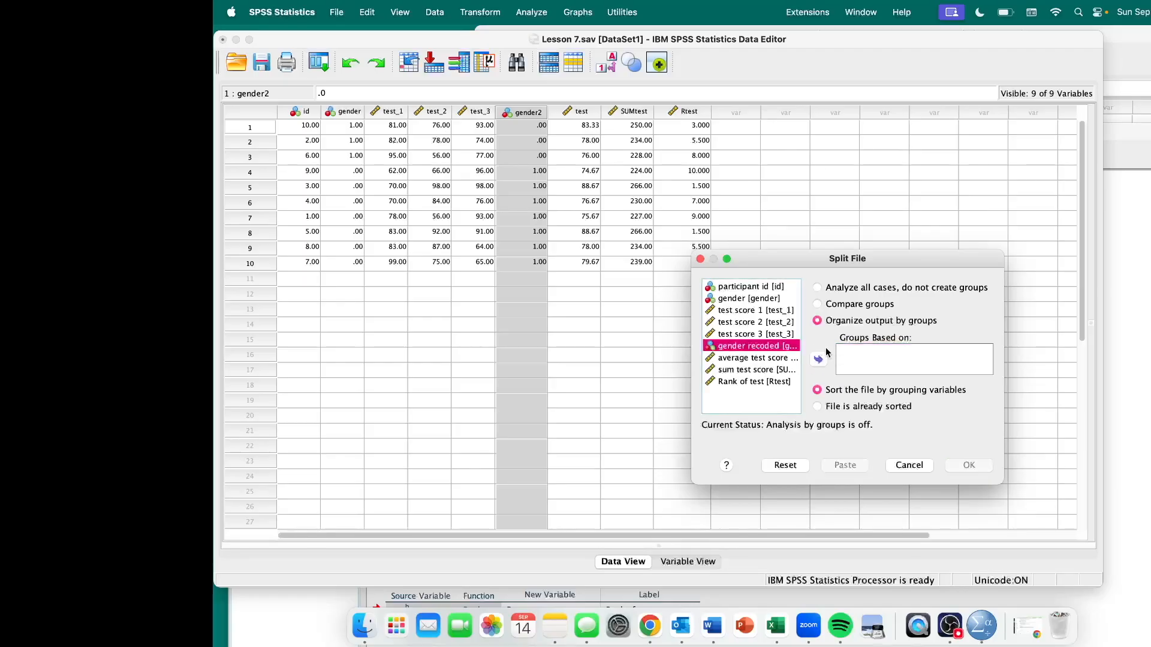
{"action": "left_click", "coordinate": [818, 360]}
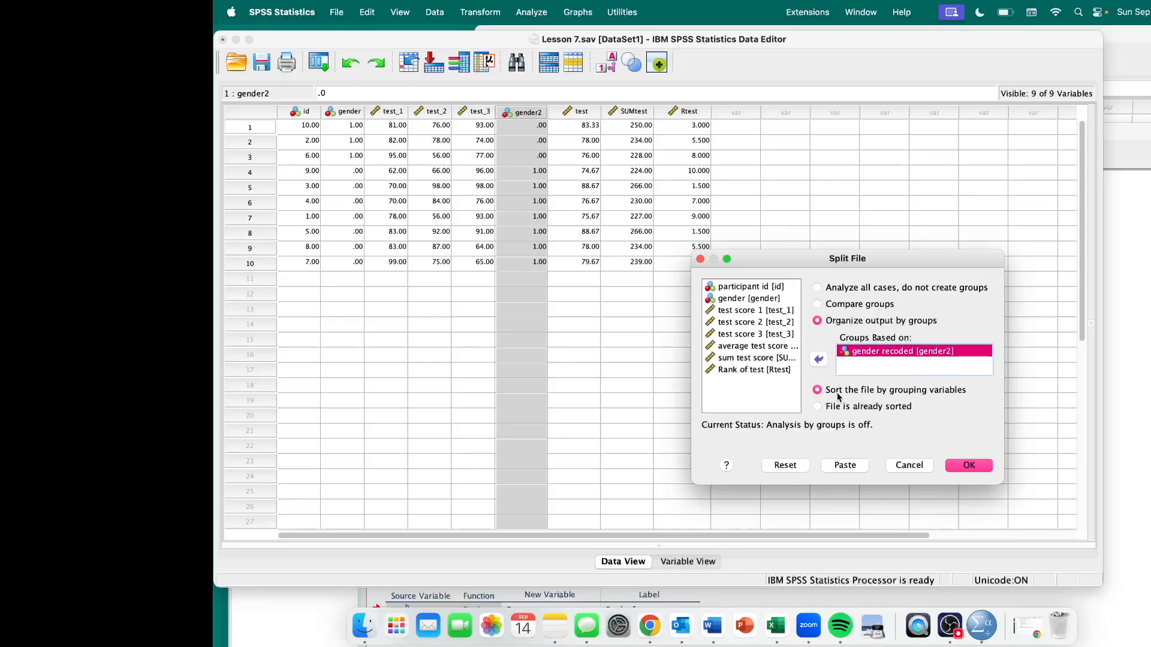
{"action": "left_click", "coordinate": [826, 392]}
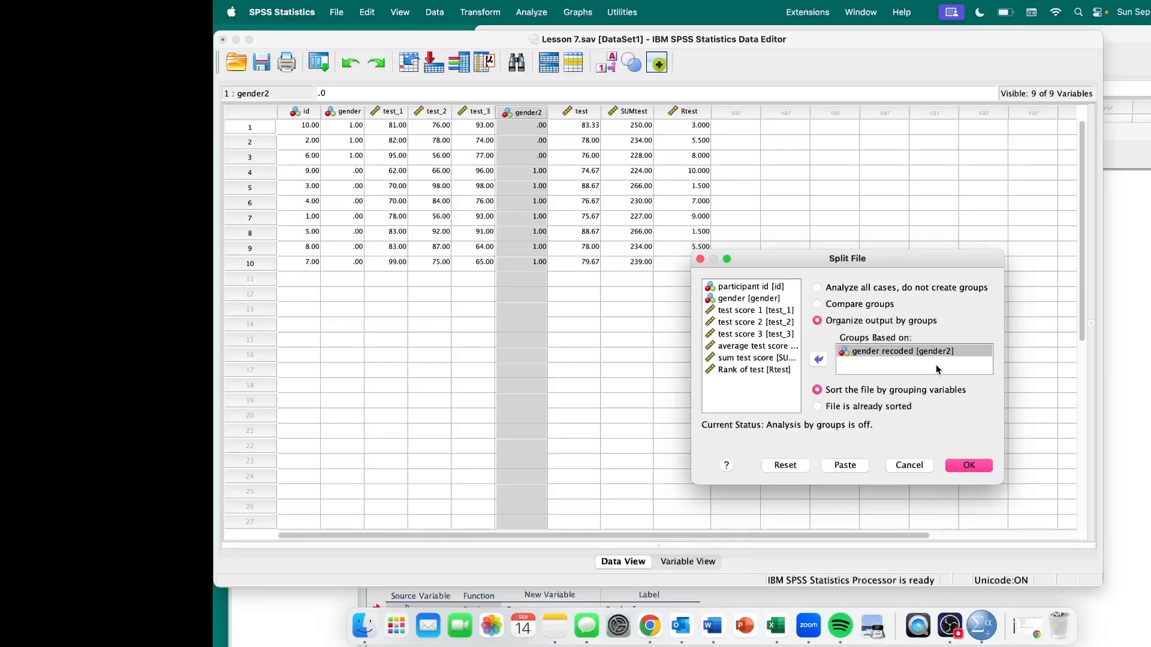
{"action": "left_click", "coordinate": [956, 348]}
{"action": "left_click", "coordinate": [963, 466]}
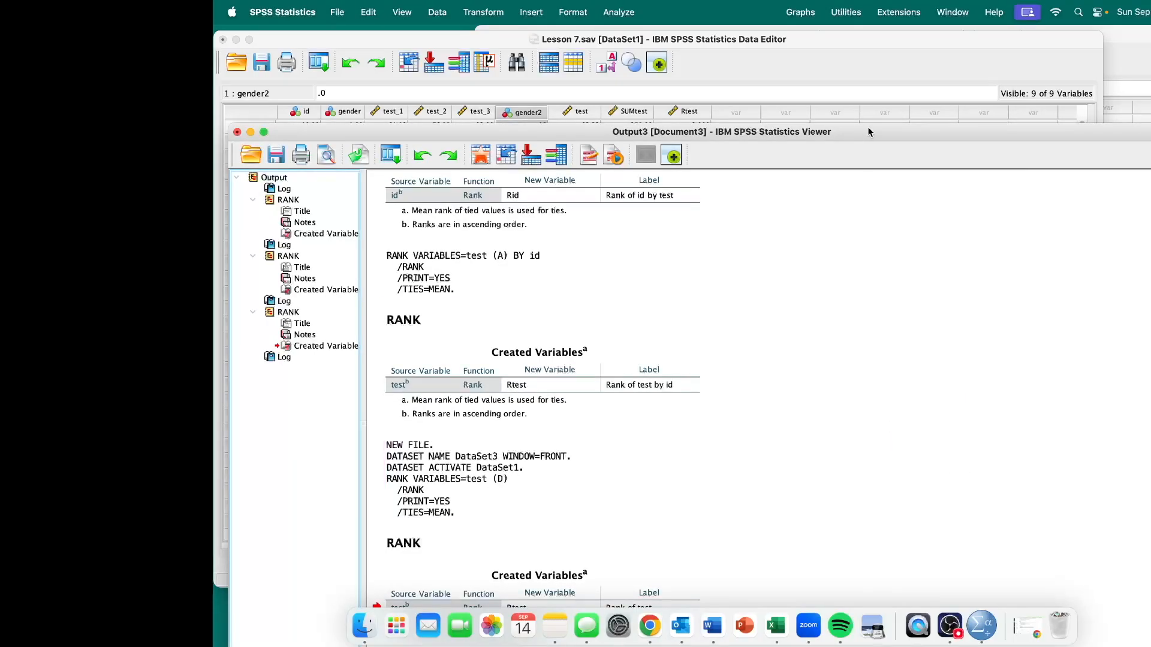
Step: Examine the latest split-file commands in the output log and the gender2 grouping of the cases in the dataset
{"action": "double_click", "coordinate": [868, 131]}
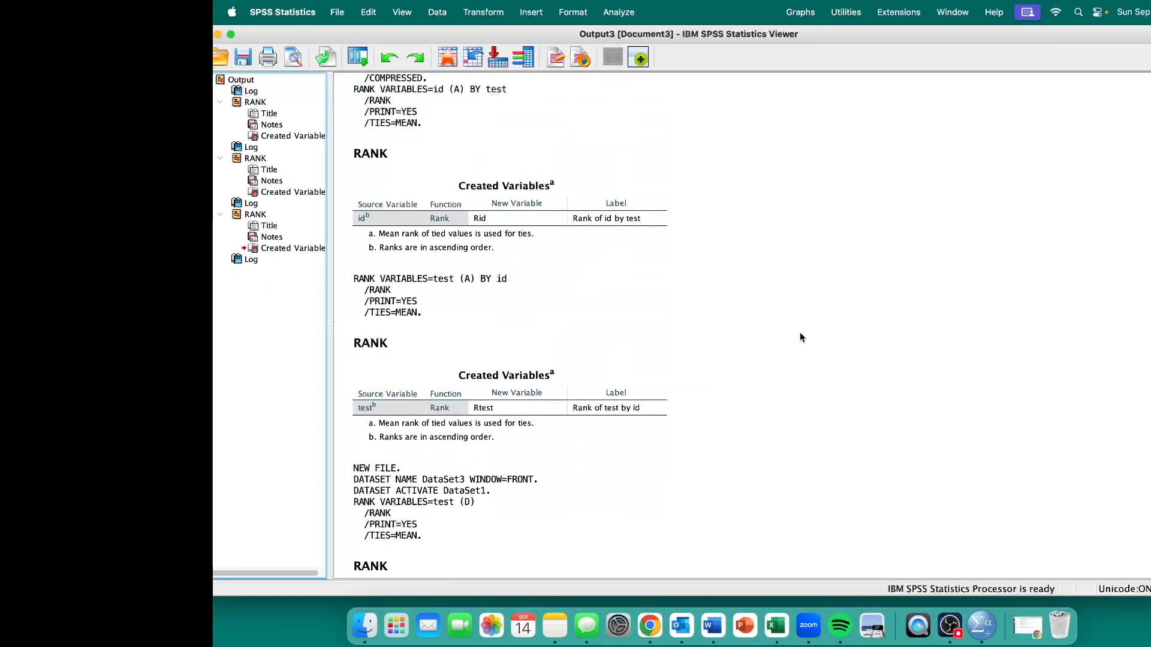
{"action": "double_click", "coordinate": [828, 35]}
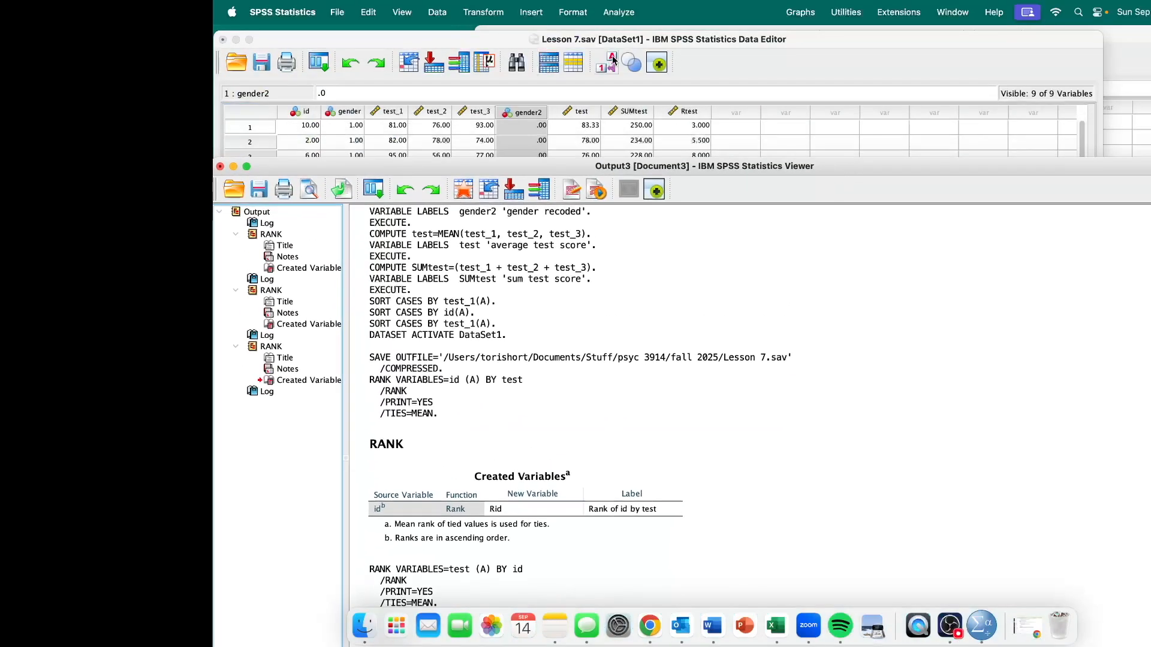
{"action": "scroll", "coordinate": [602, 422], "scroll_direction": "down", "scroll_amount": 5}
{"action": "double_click", "coordinate": [910, 167]}
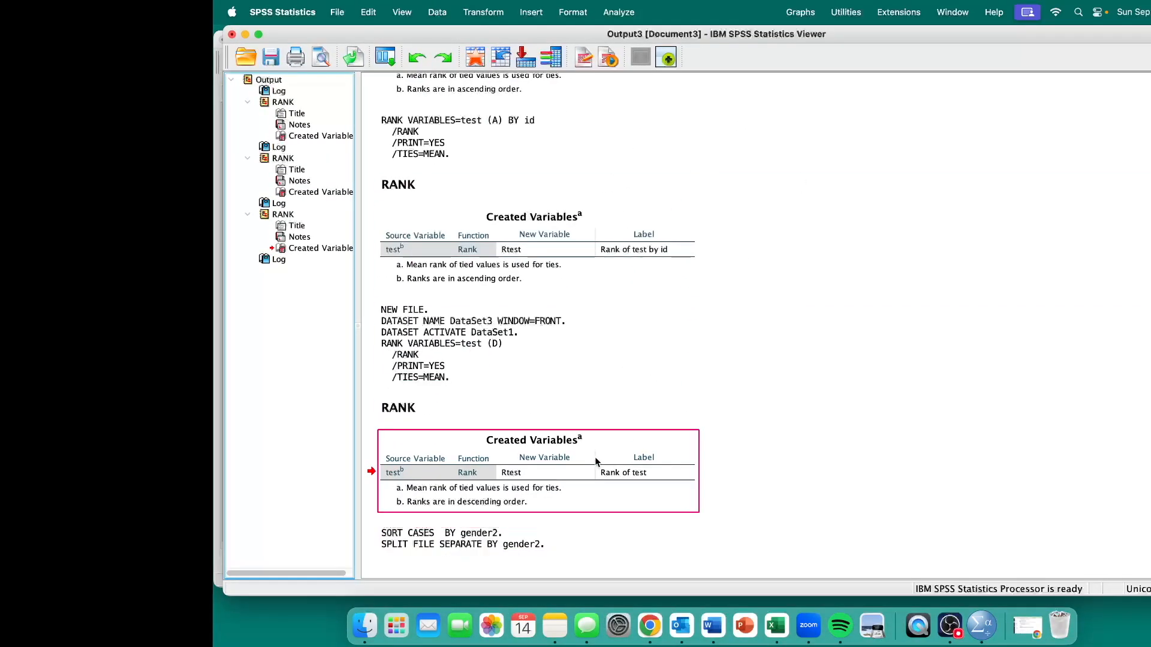
{"action": "double_click", "coordinate": [859, 40]}
{"action": "left_click", "coordinate": [738, 37]}
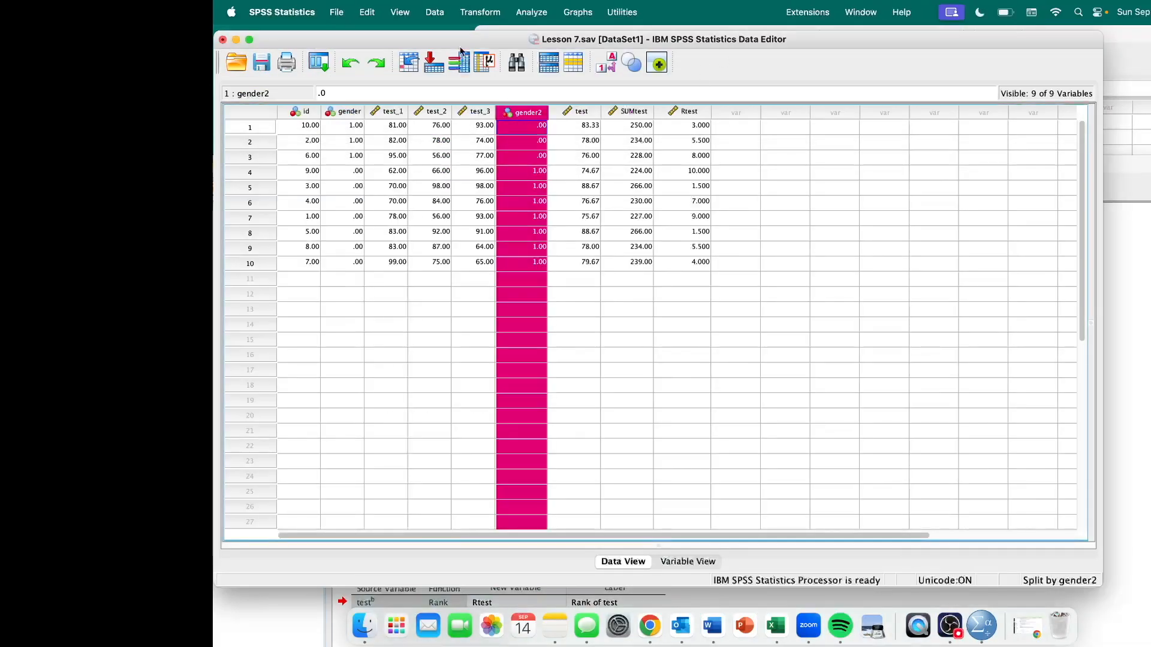
{"action": "left_click", "coordinate": [528, 13]}
{"action": "left_click", "coordinate": [476, 41]}
{"action": "left_click_drag", "start_coordinate": [526, 126], "coordinate": [531, 269]}
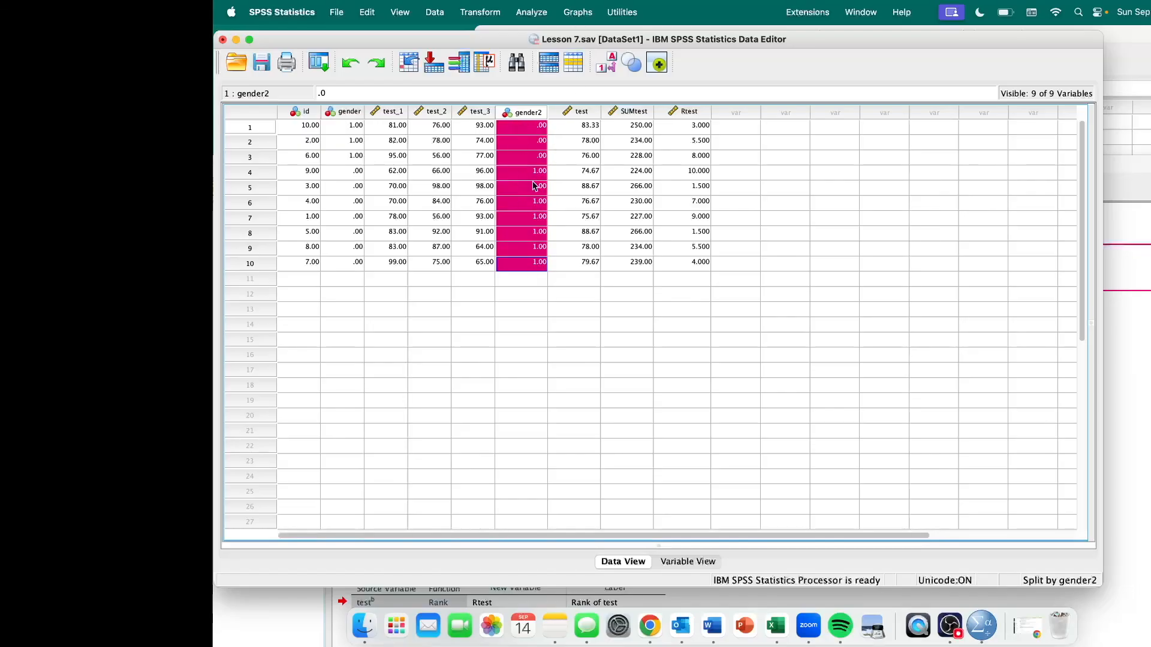
Step: Set up Descriptives for only average test score and sum test score, removing test scores 1, 2 and 3 from the variables
{"action": "left_click", "coordinate": [533, 13]}
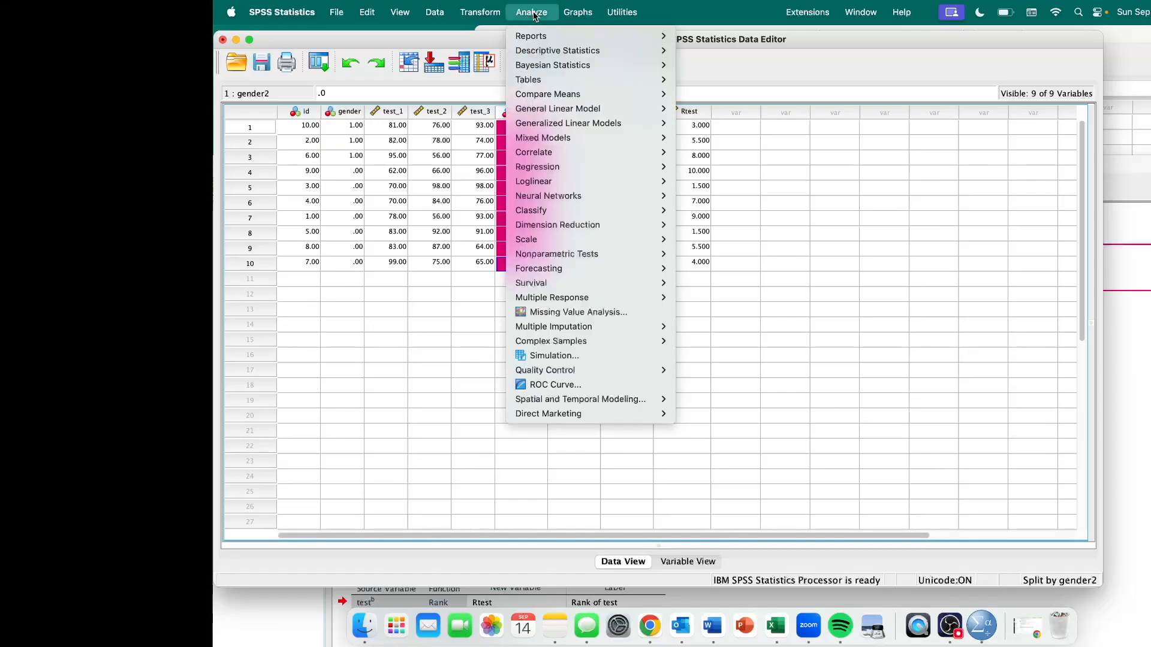
{"action": "mouse_move", "coordinate": [544, 51]}
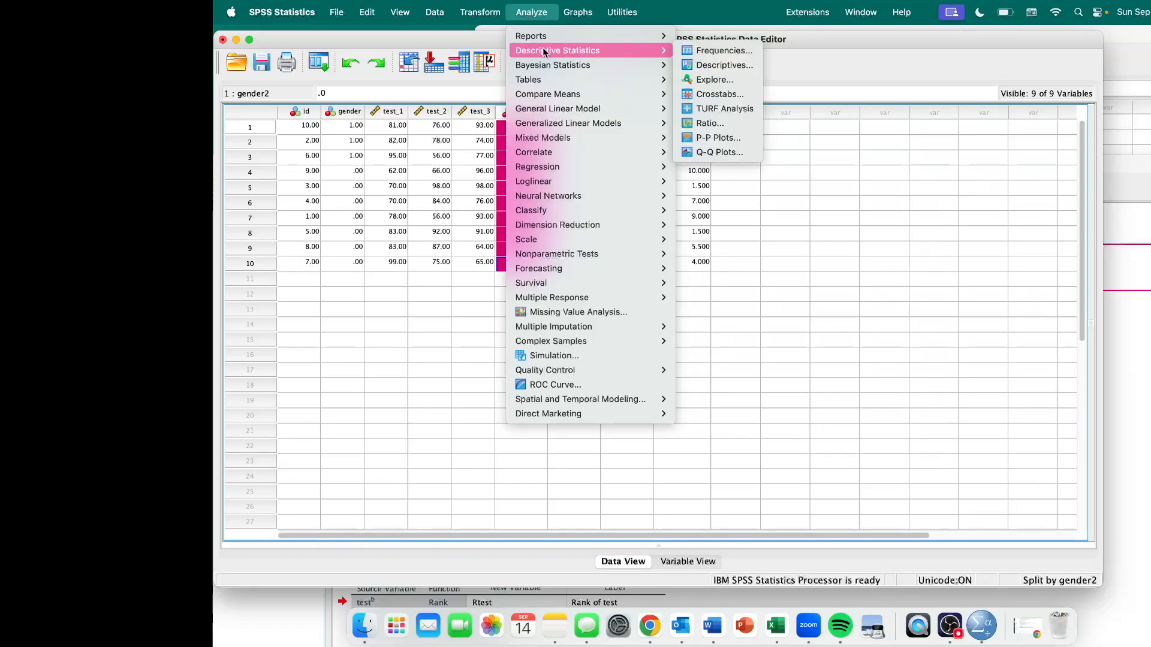
{"action": "left_click", "coordinate": [702, 64]}
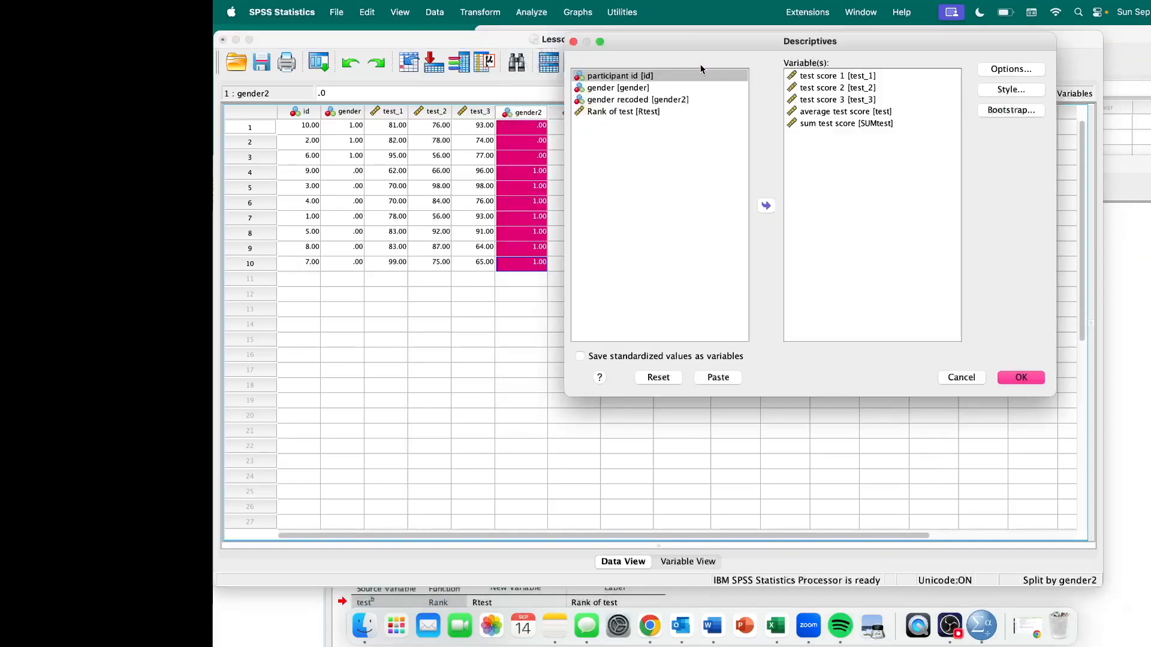
{"action": "left_click", "coordinate": [821, 77]}
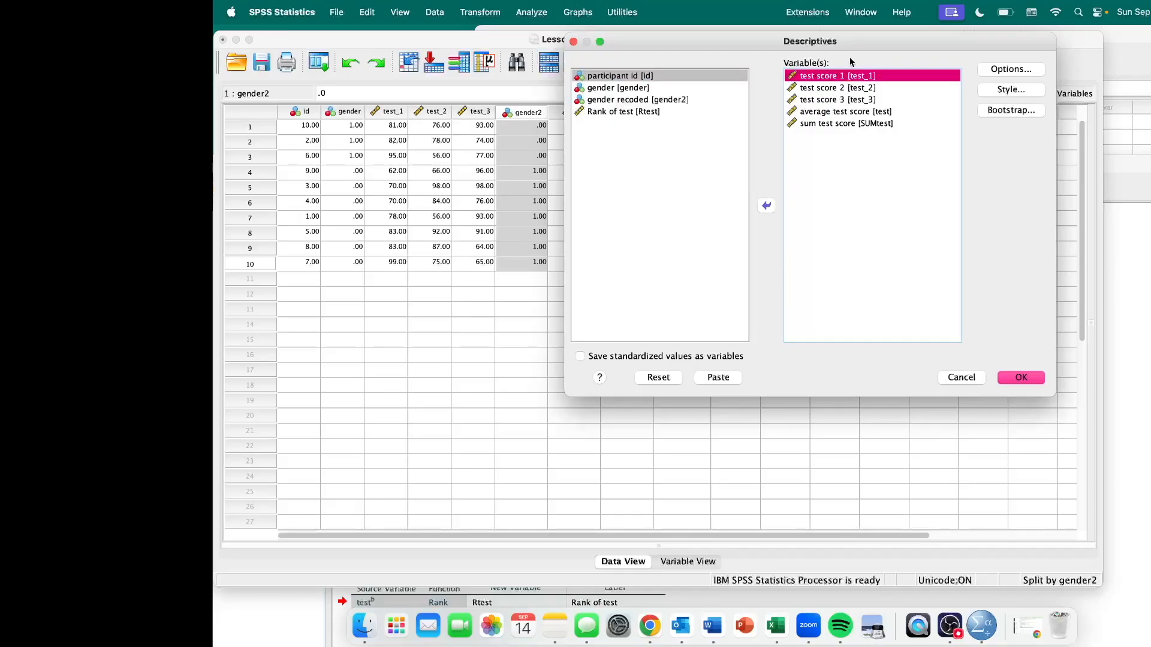
{"action": "double_click", "coordinate": [830, 99]}
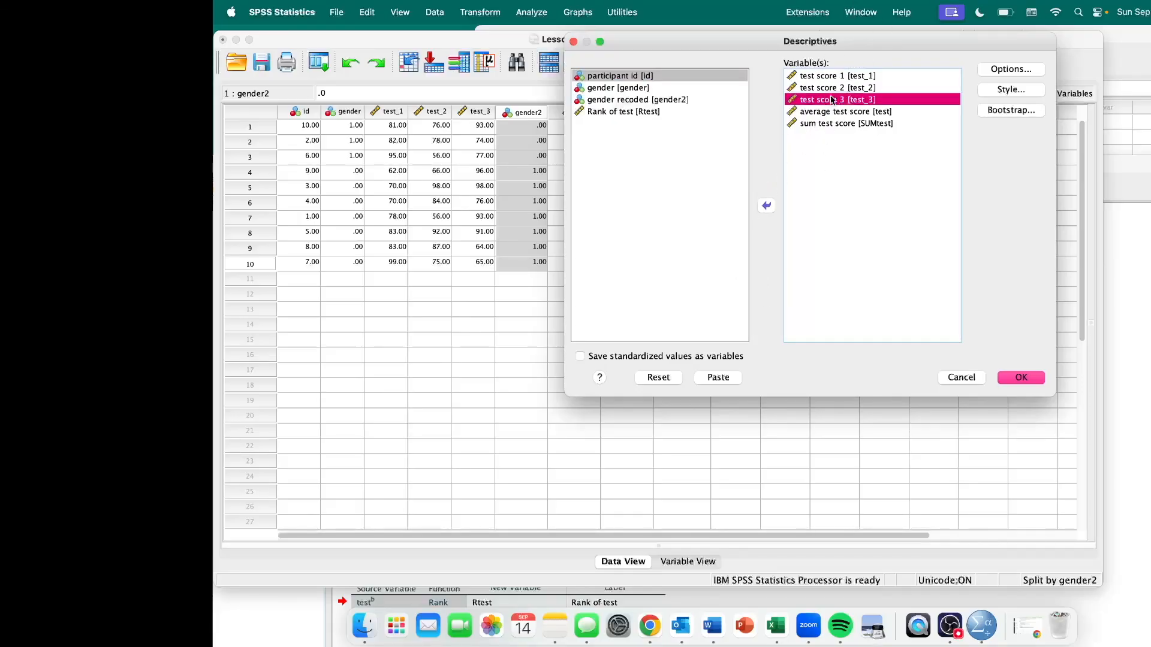
{"action": "left_click", "coordinate": [815, 88]}
{"action": "left_click", "coordinate": [766, 206]}
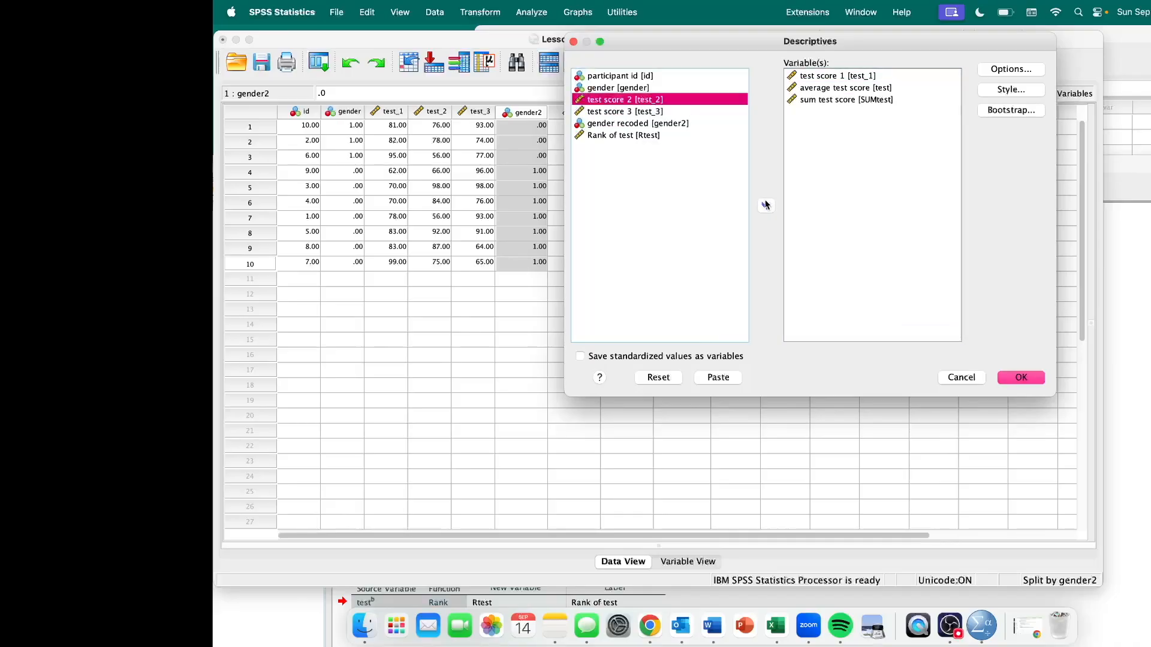
{"action": "left_click", "coordinate": [834, 75]}
{"action": "left_click", "coordinate": [766, 206]}
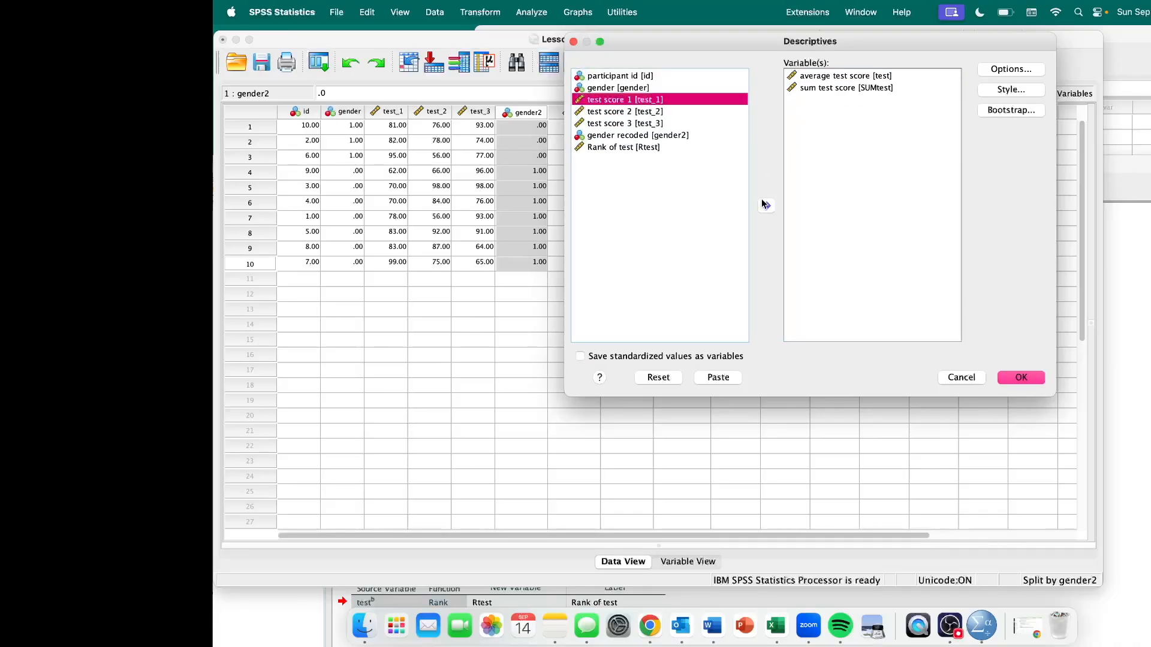
{"action": "left_click", "coordinate": [841, 76]}
{"action": "left_click", "coordinate": [846, 88]}
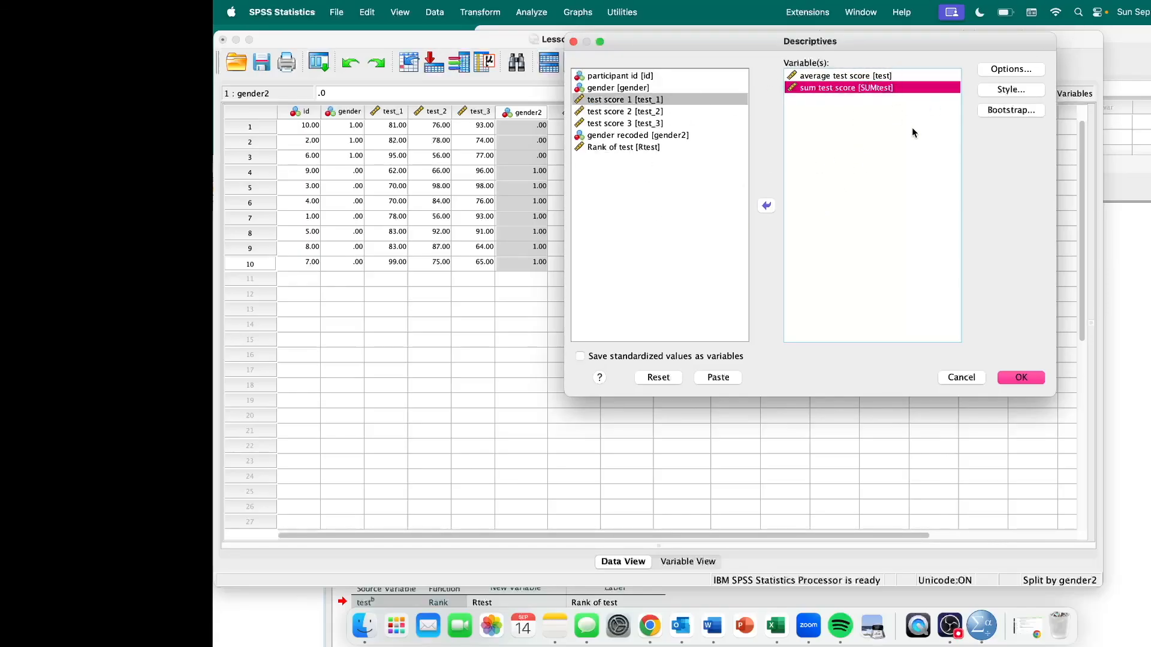
Step: Check the Descriptives options for mean, standard deviation, minimum and maximum, then run the analysis on the average and sum test scores
{"action": "left_click", "coordinate": [838, 76]}
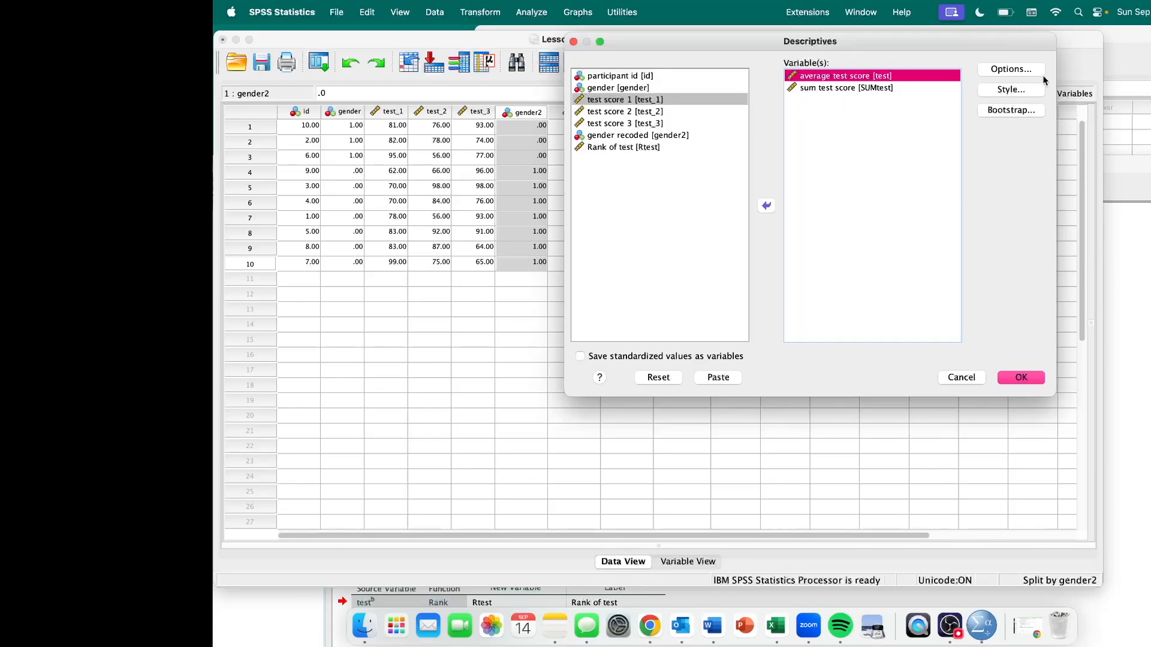
{"action": "left_click", "coordinate": [1025, 69]}
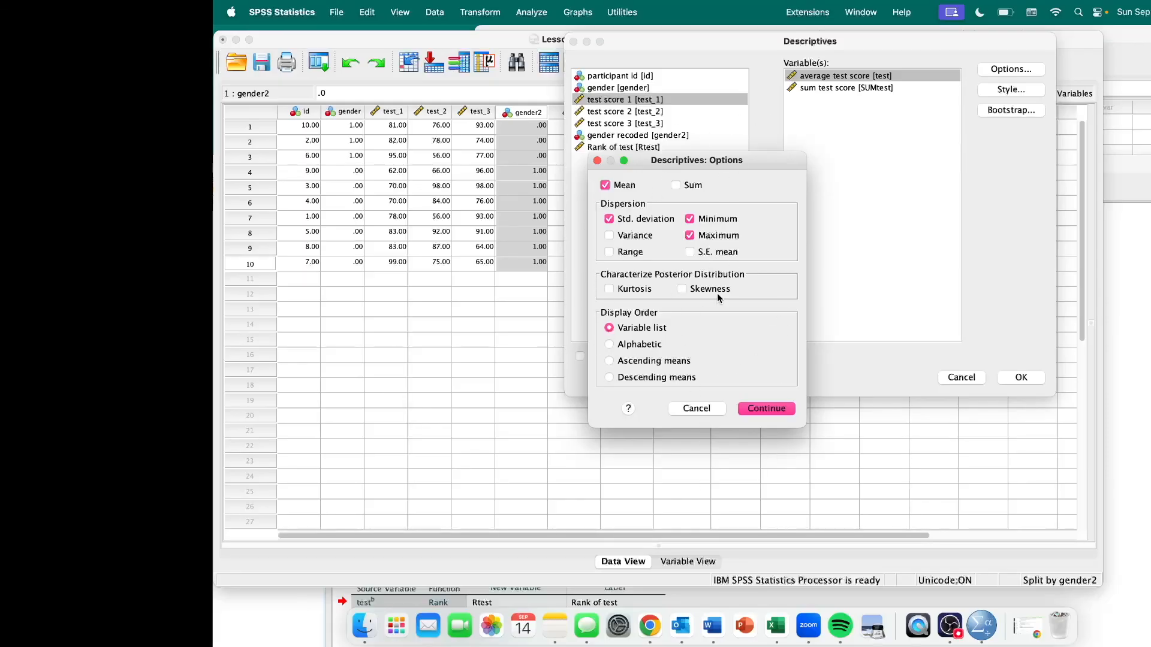
{"action": "left_click", "coordinate": [772, 408]}
{"action": "left_click", "coordinate": [1031, 382]}
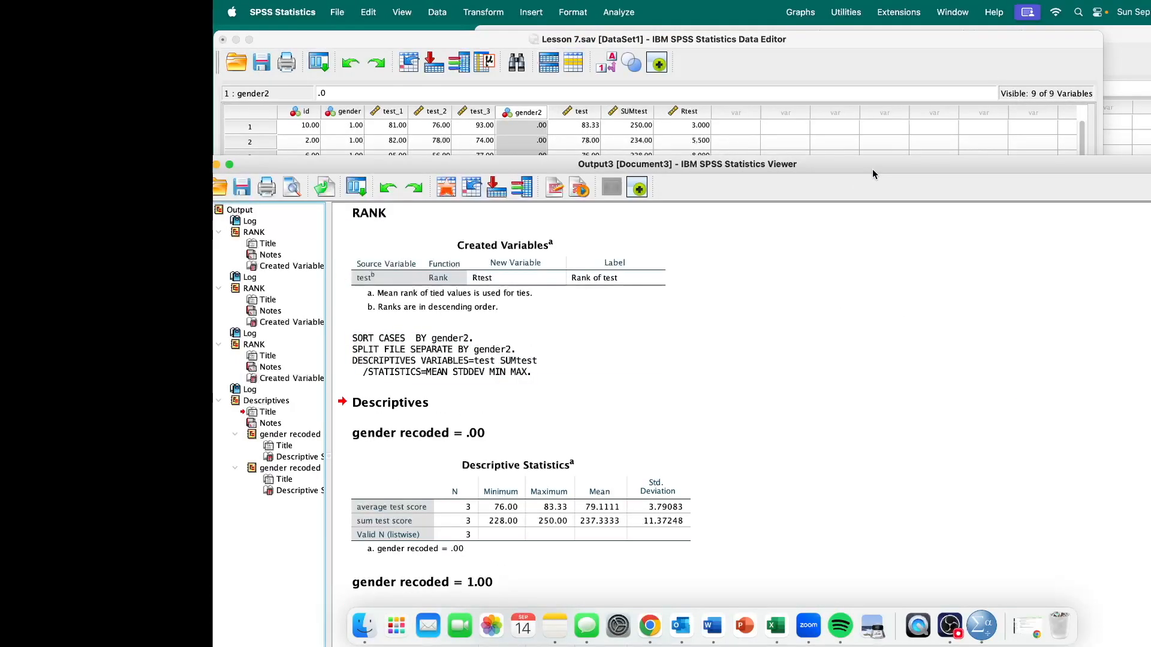
Step: Examine the descriptive statistics tables for both gender recoded groups and compare them with the gender2 column in the dataset
{"action": "double_click", "coordinate": [872, 169]}
{"action": "left_click", "coordinate": [659, 367]}
{"action": "scroll", "coordinate": [660, 366], "scroll_direction": "down", "scroll_amount": 1}
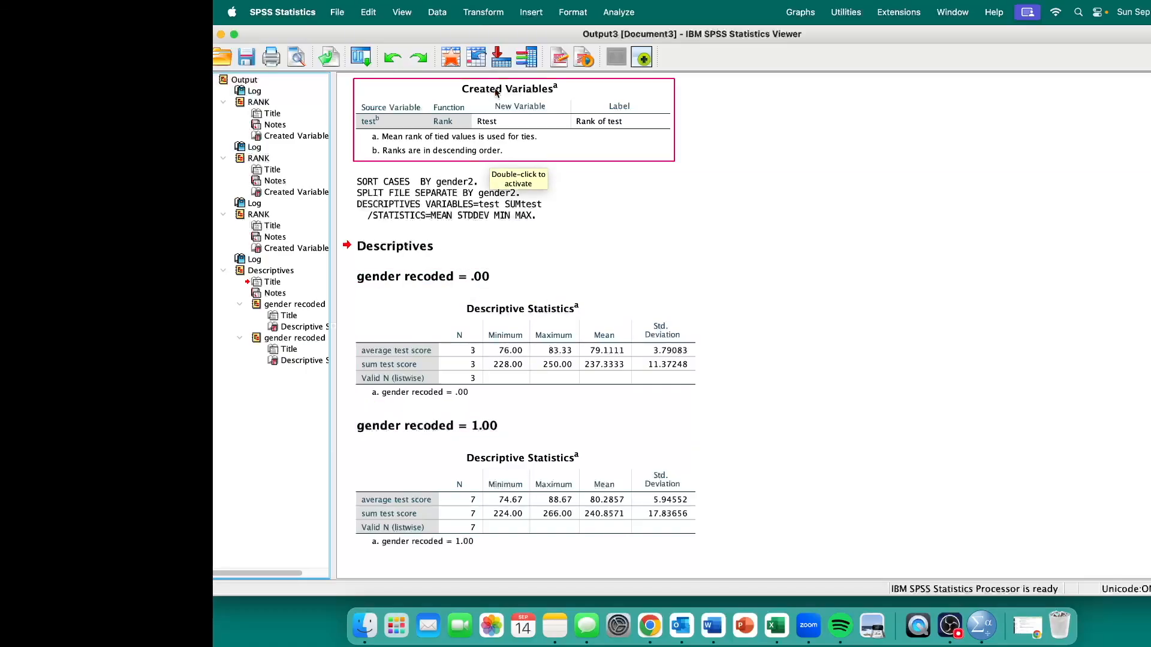
{"action": "left_click_drag", "start_coordinate": [514, 33], "coordinate": [656, 9]}
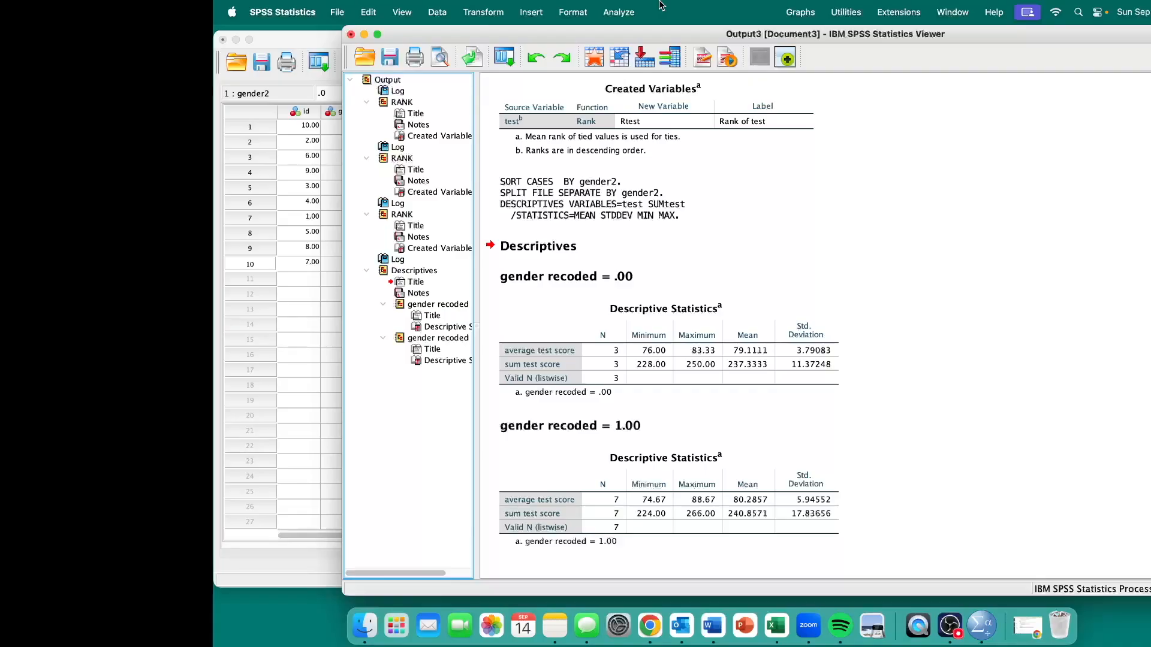
{"action": "left_click", "coordinate": [288, 40]}
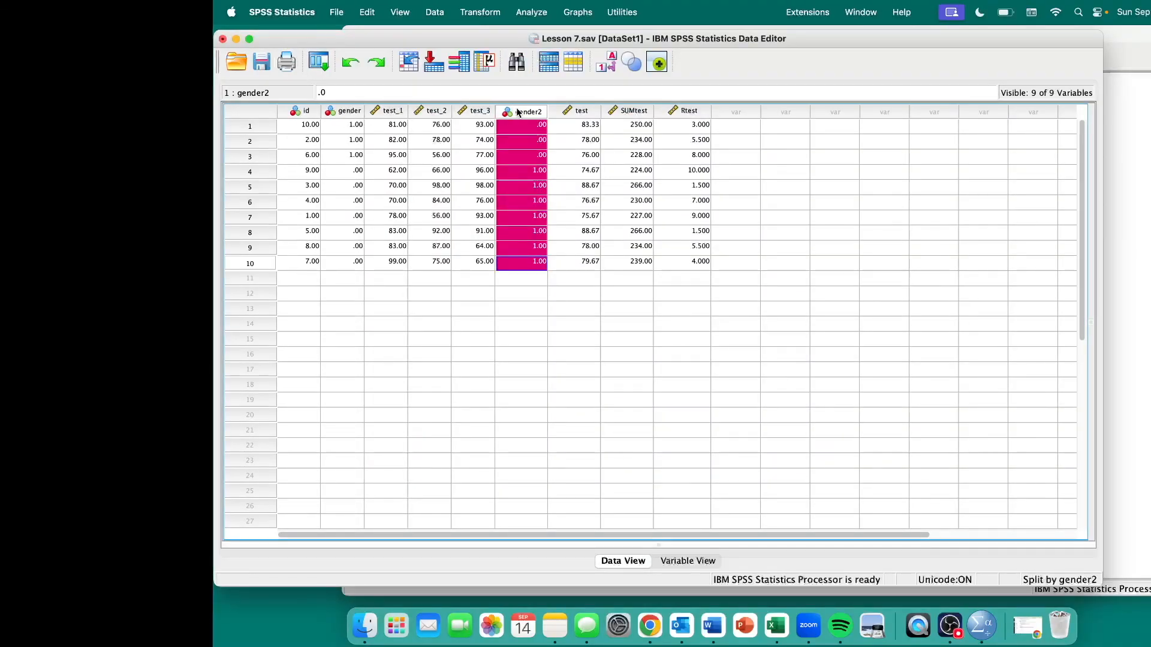
{"action": "left_click", "coordinate": [1145, 41]}
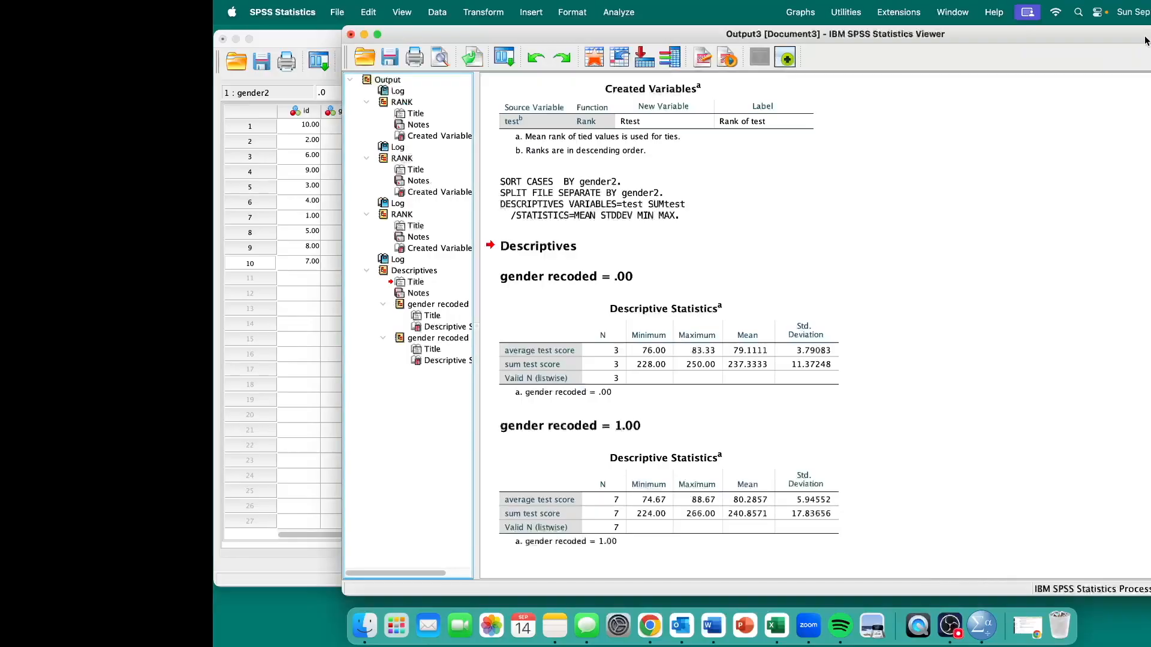
{"action": "left_click", "coordinate": [785, 352]}
{"action": "left_click", "coordinate": [584, 280]}
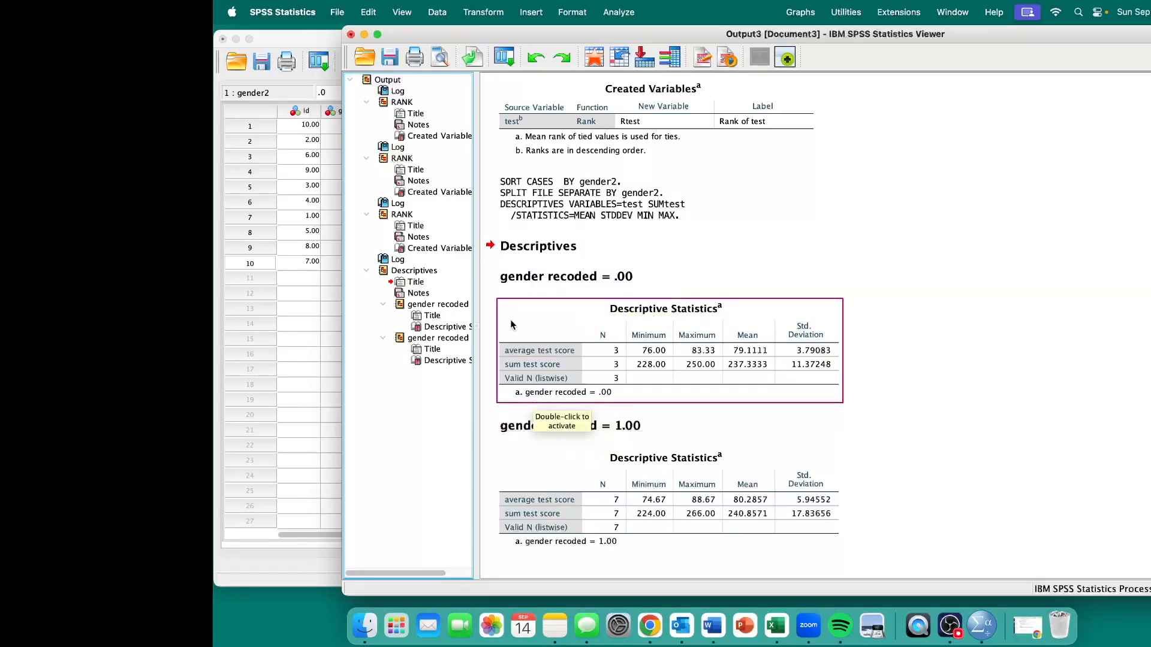
Step: Reset Split File to analyze all cases without creating groups, and check the resulting command in the output log
{"action": "left_click_drag", "start_coordinate": [418, 34], "coordinate": [367, 255]}
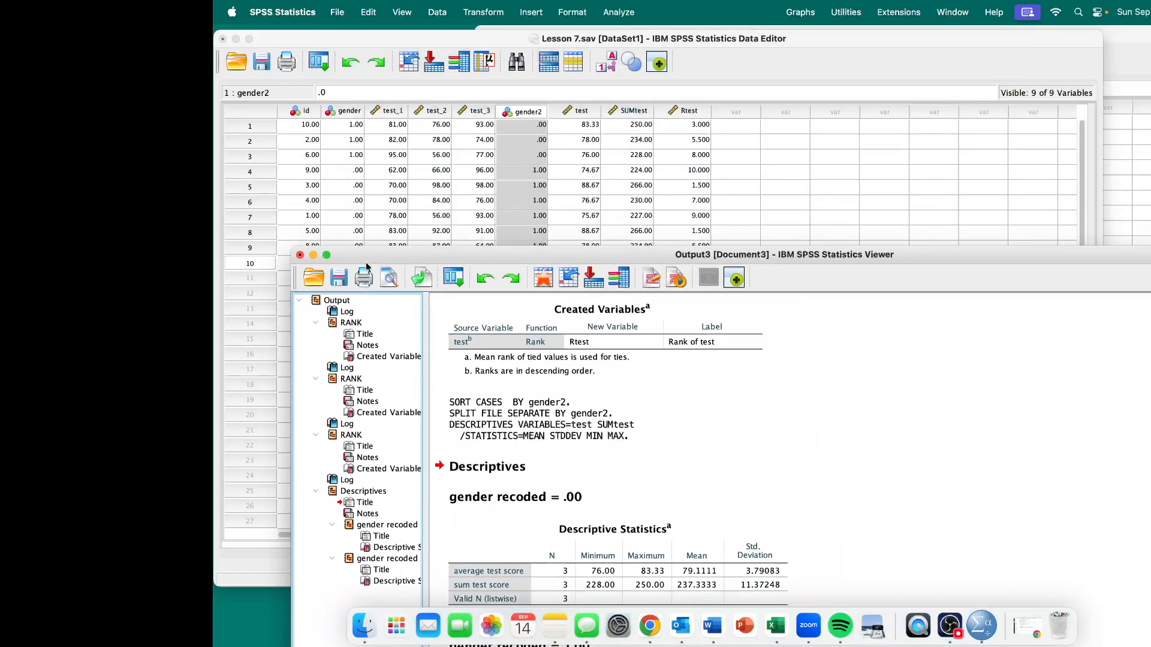
{"action": "left_click", "coordinate": [419, 36]}
{"action": "left_click", "coordinate": [488, 10]}
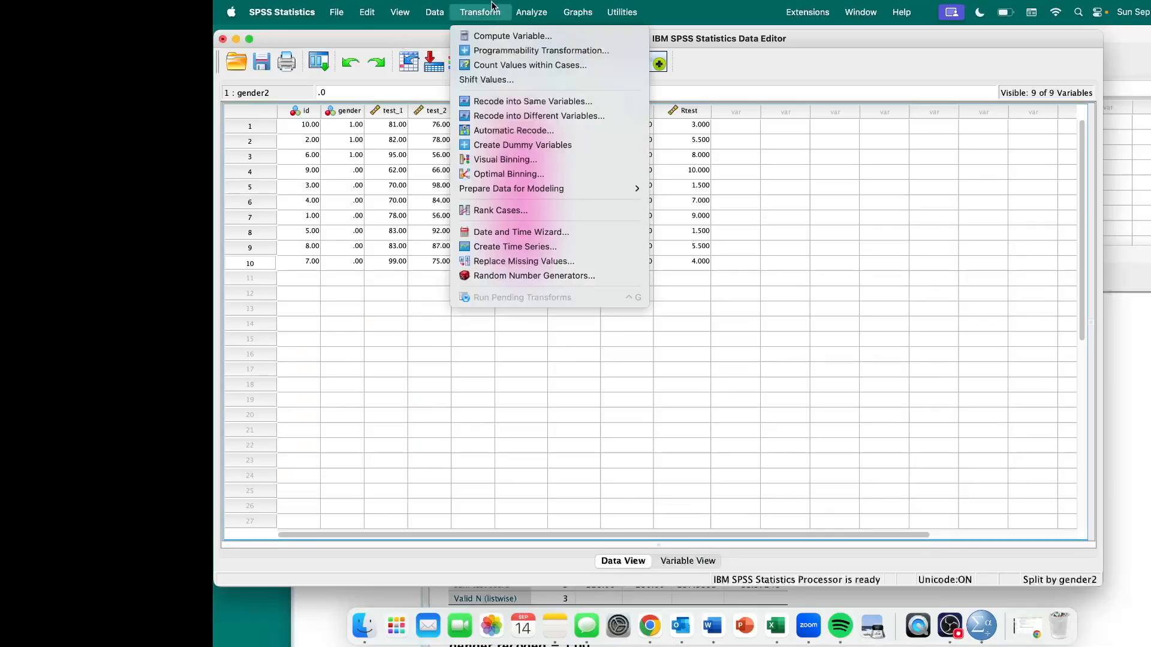
{"action": "mouse_move", "coordinate": [424, 6]}
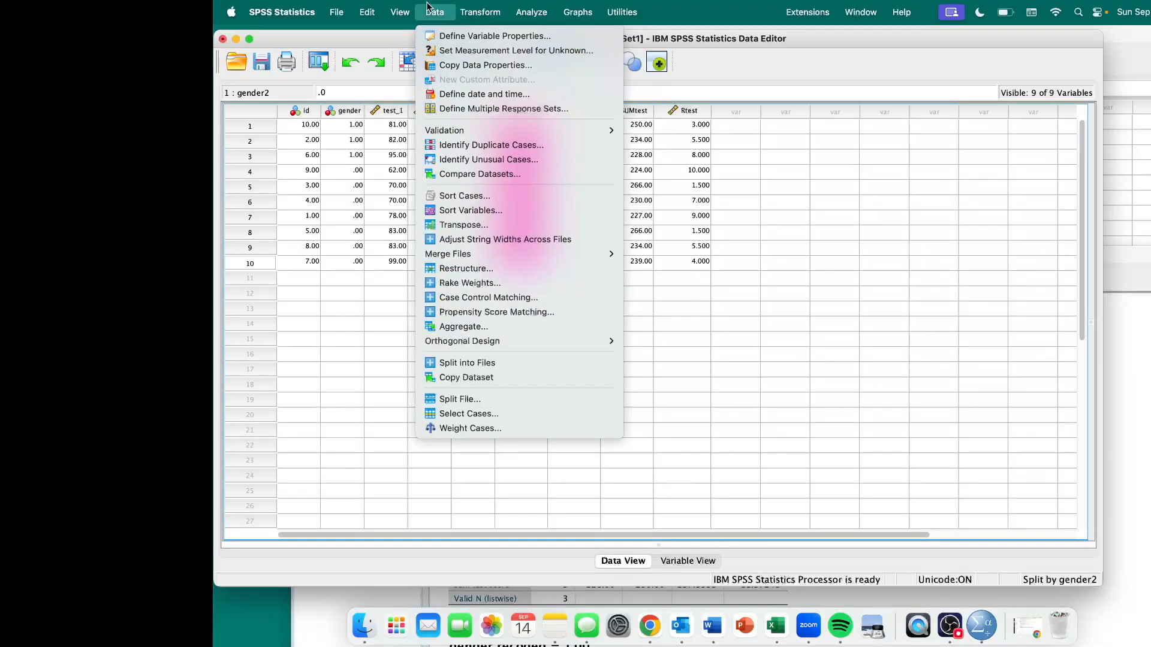
{"action": "left_click", "coordinate": [459, 398]}
{"action": "left_click", "coordinate": [786, 466]}
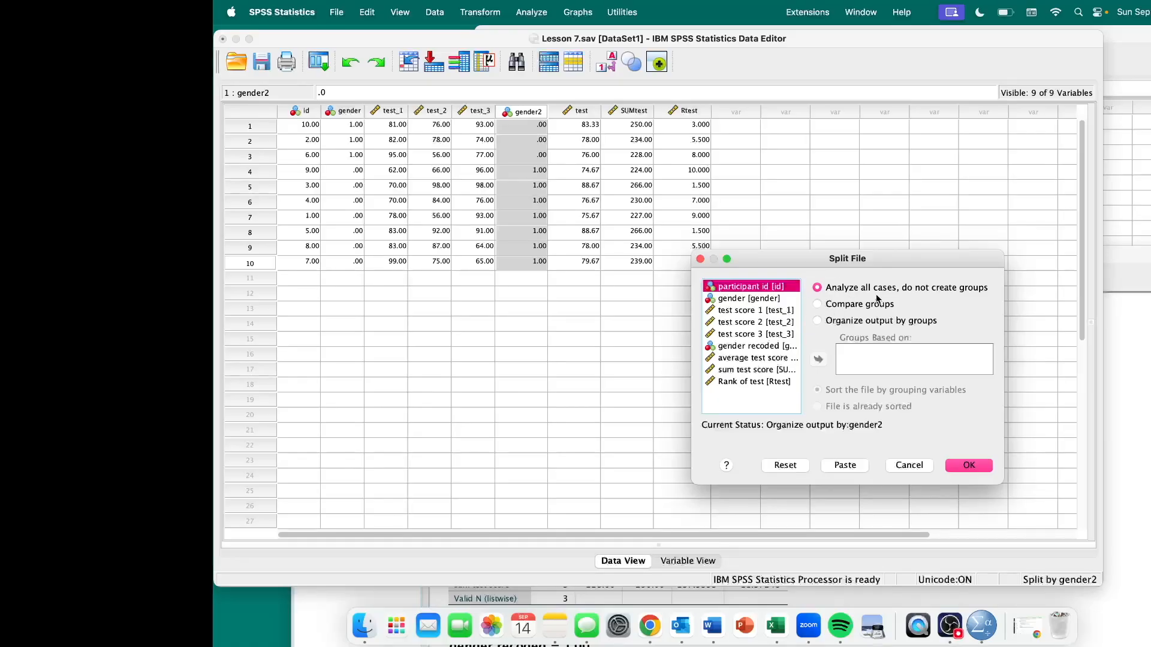
{"action": "left_click", "coordinate": [967, 466]}
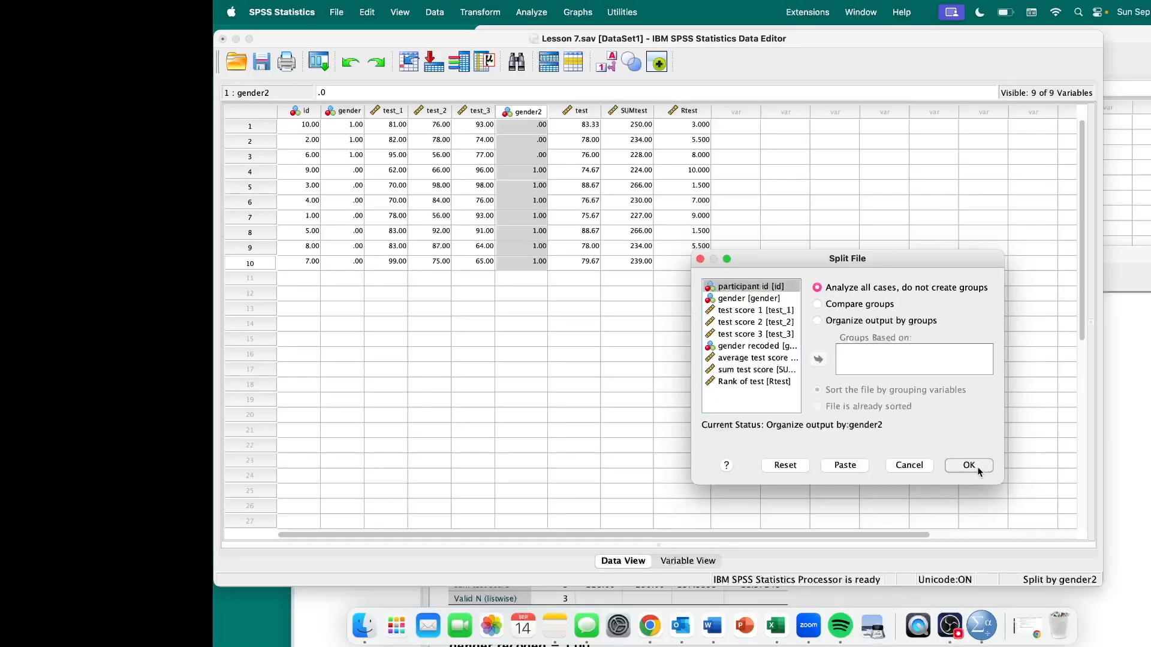
{"action": "double_click", "coordinate": [881, 254]}
{"action": "left_click", "coordinate": [702, 489]}
{"action": "scroll", "coordinate": [703, 489], "scroll_direction": "down", "scroll_amount": 1}
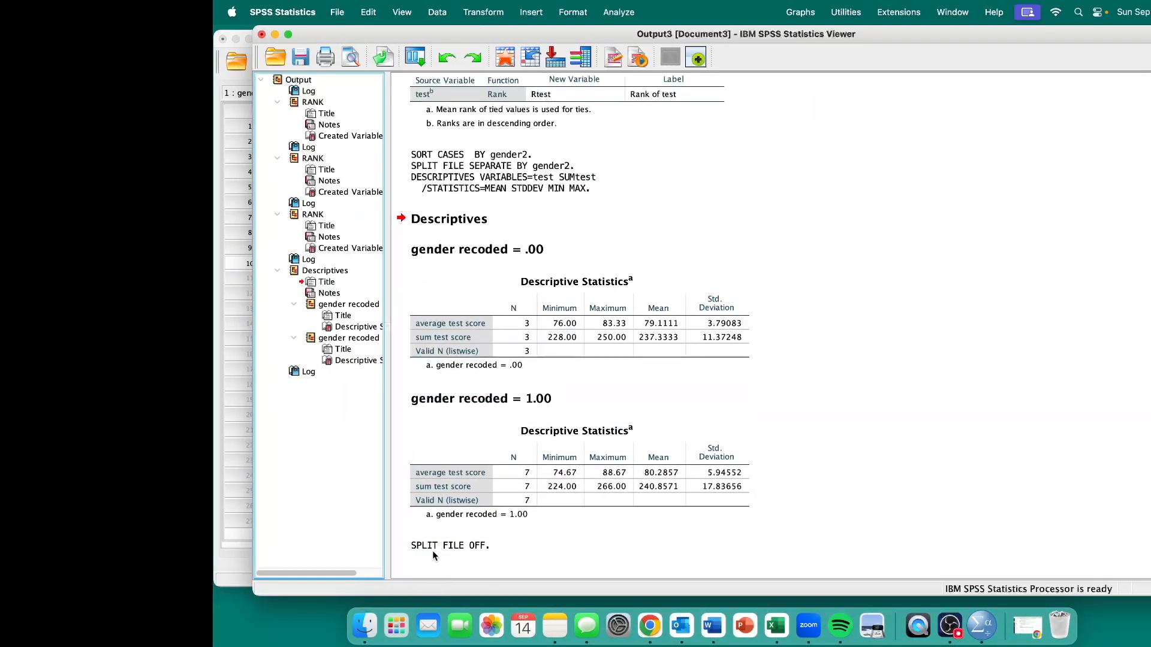
Step: Split the file to organize output by groups based on the original gender variable, sorting the file by the grouping variable
{"action": "double_click", "coordinate": [913, 42]}
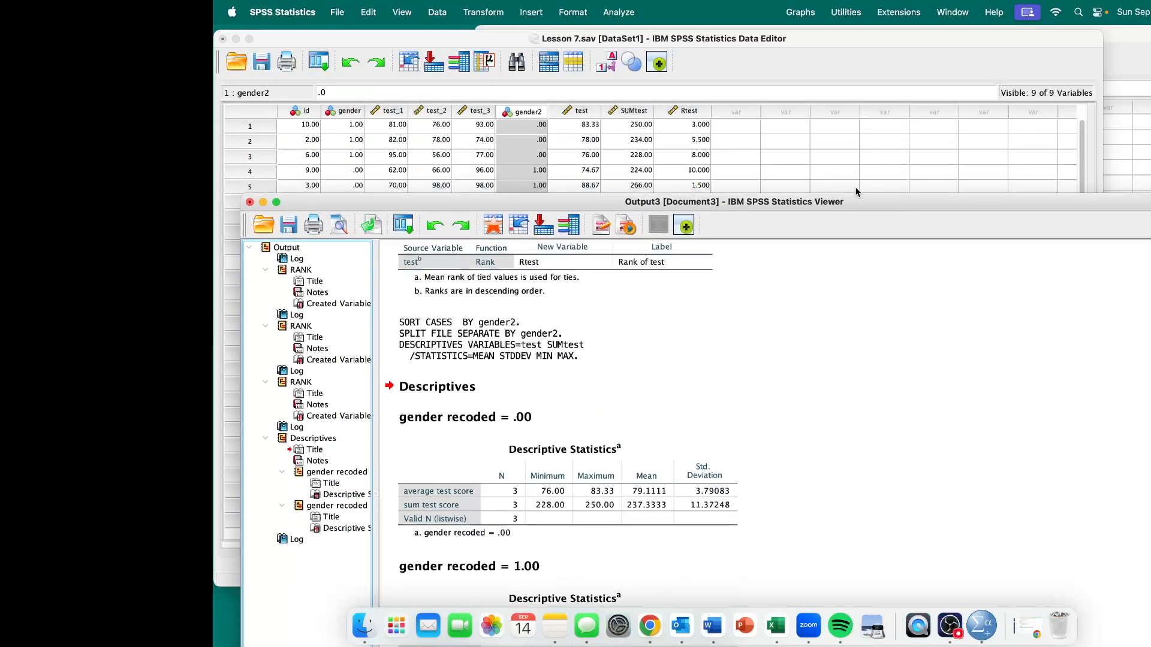
{"action": "left_click", "coordinate": [494, 32]}
{"action": "left_click", "coordinate": [437, 16]}
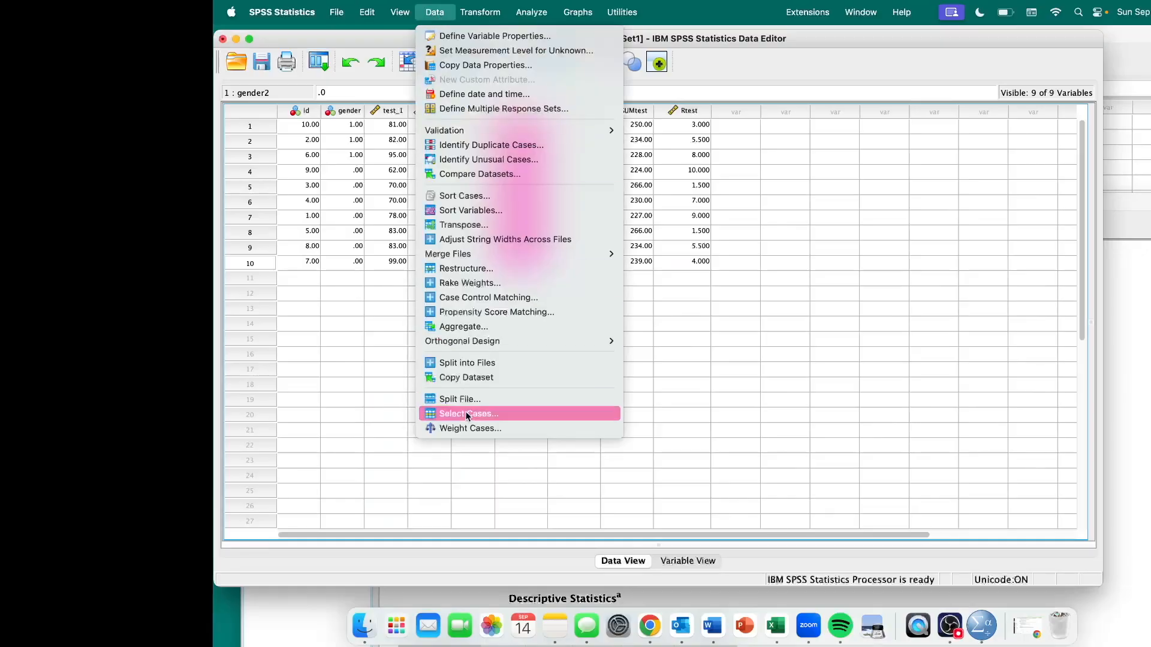
{"action": "left_click", "coordinate": [465, 401]}
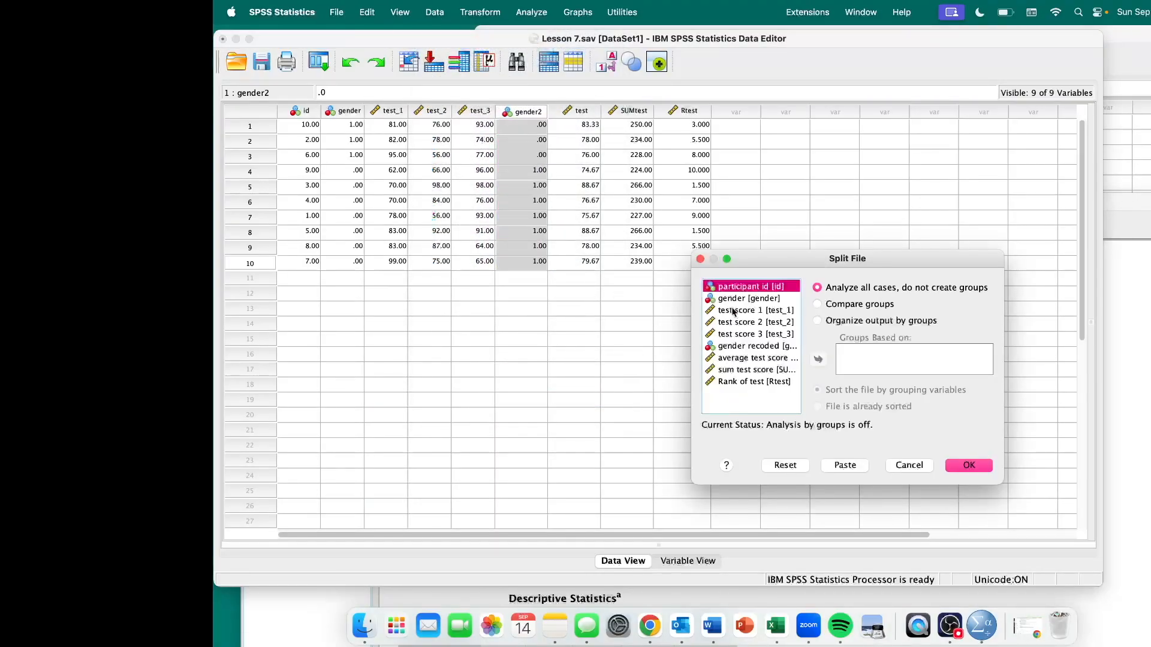
{"action": "left_click", "coordinate": [735, 299]}
{"action": "left_click", "coordinate": [817, 321]}
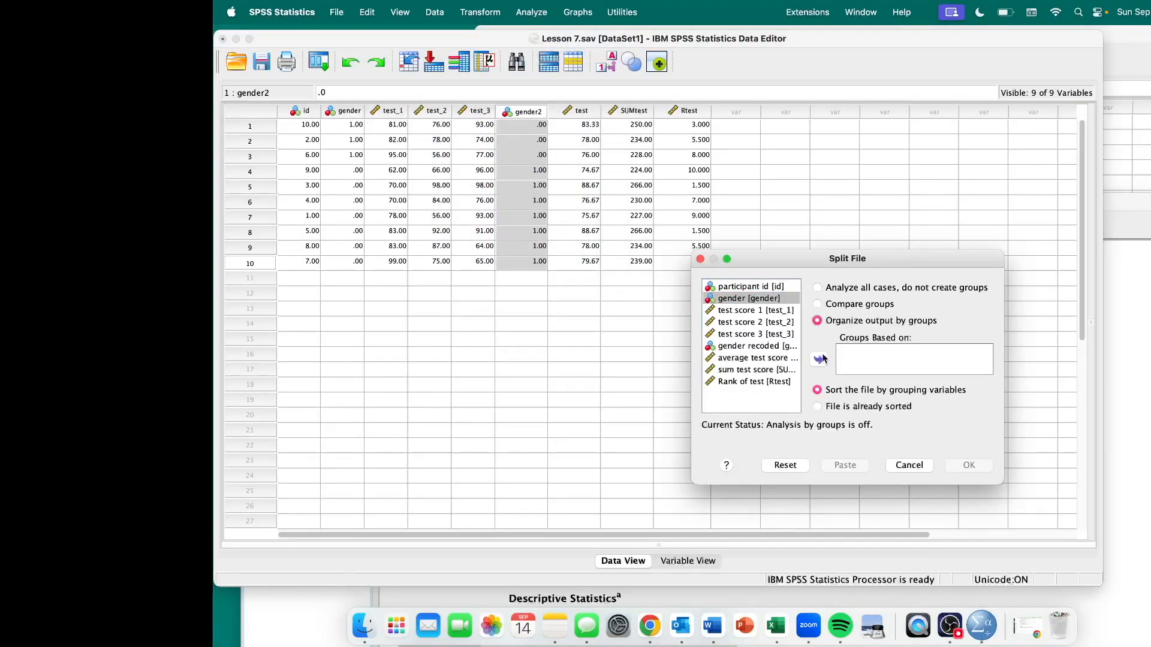
{"action": "left_click", "coordinate": [819, 360]}
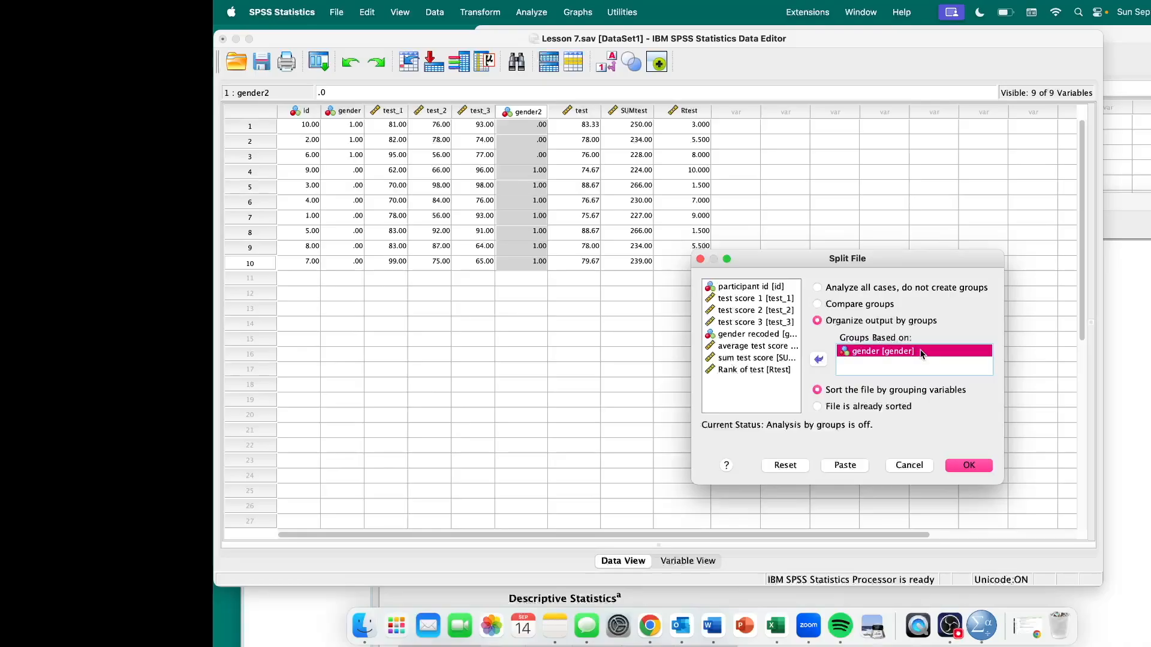
{"action": "left_click", "coordinate": [964, 466]}
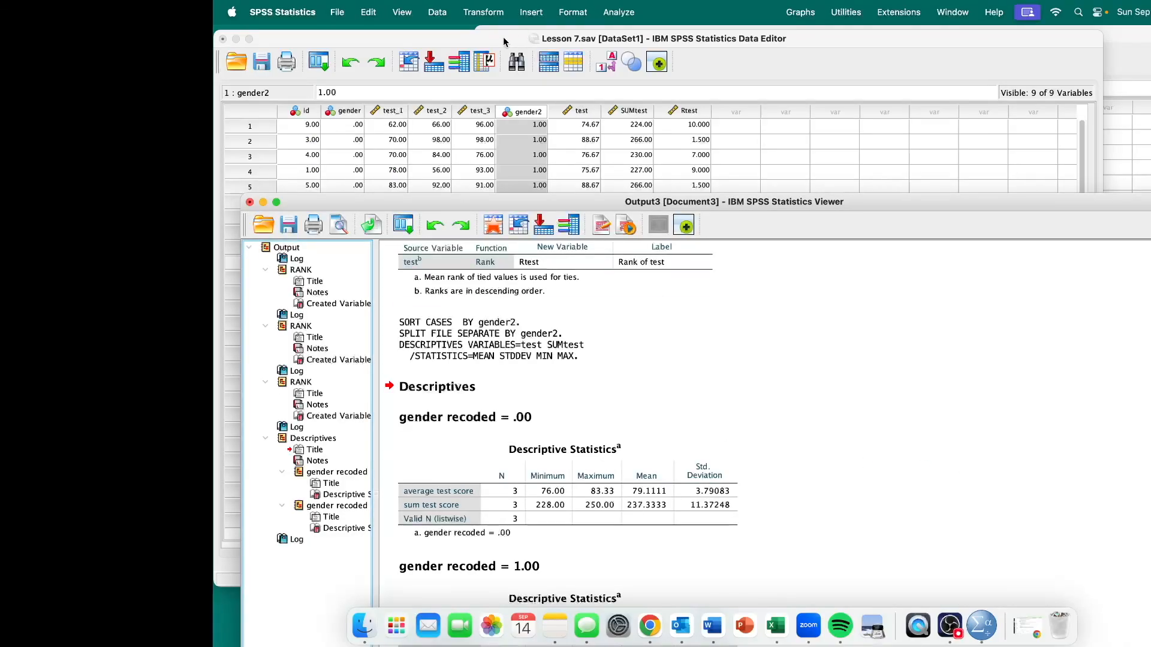
Step: Check the data sorted by gender and the latest split-file commands in the output log
{"action": "left_click", "coordinate": [505, 41]}
{"action": "left_click", "coordinate": [1125, 390]}
{"action": "double_click", "coordinate": [1015, 206]}
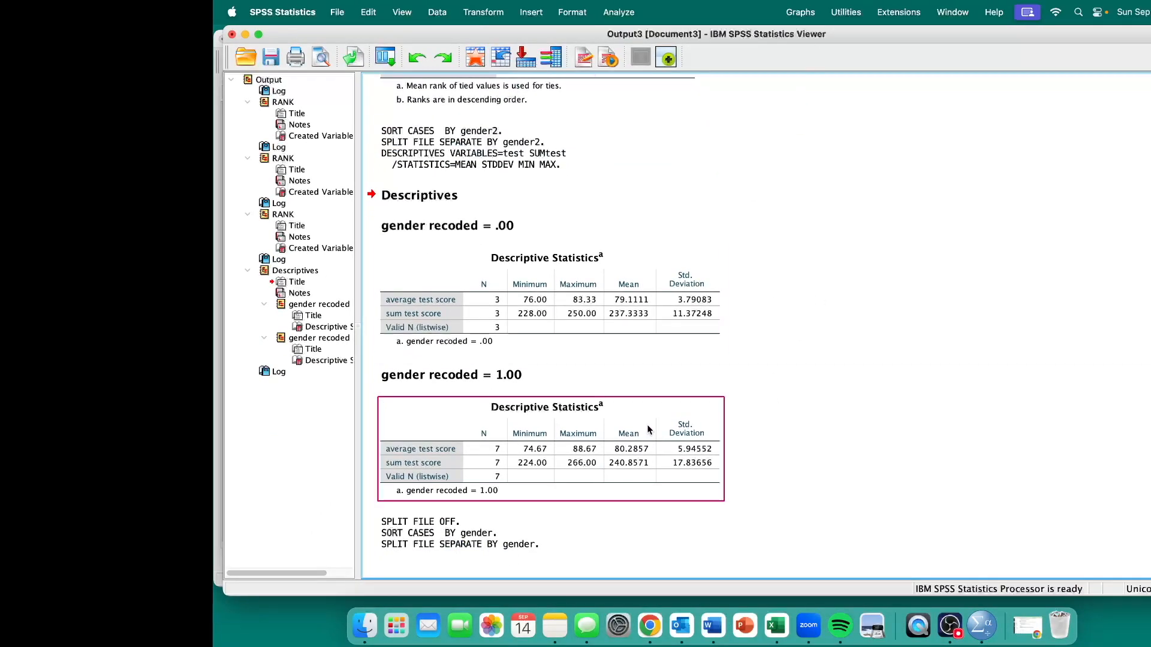
{"action": "left_click_drag", "start_coordinate": [955, 40], "coordinate": [958, 279]}
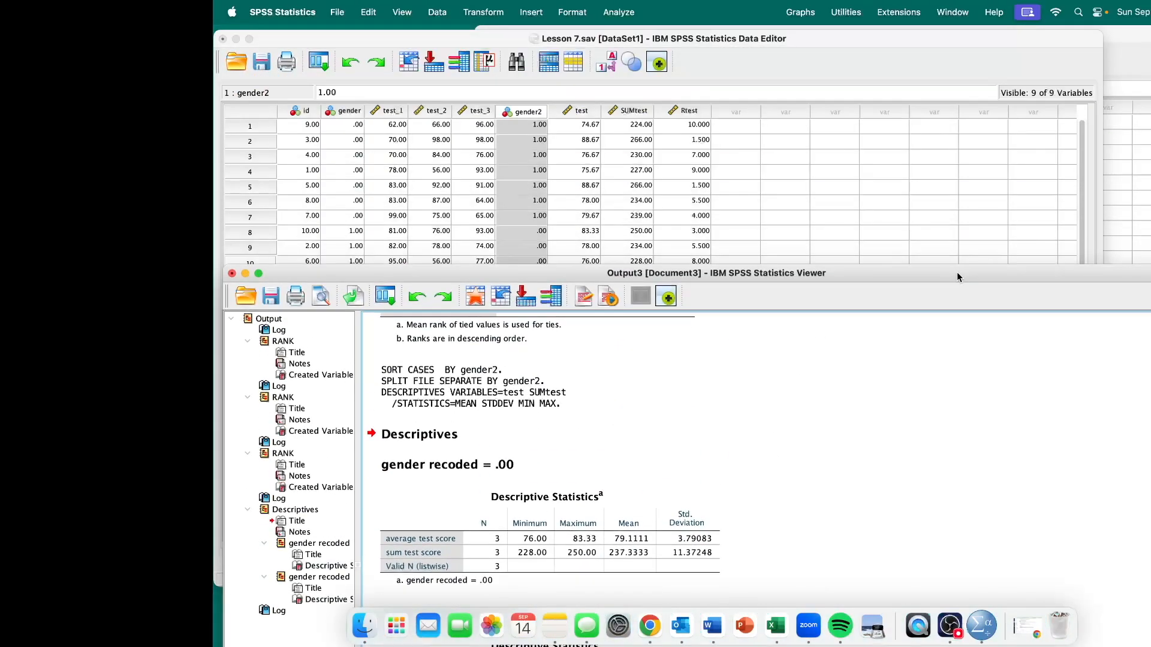
Step: Run Descriptives on average test score and sum test score with the file split by the original gender variable
{"action": "left_click", "coordinate": [671, 35]}
{"action": "left_click", "coordinate": [548, 12]}
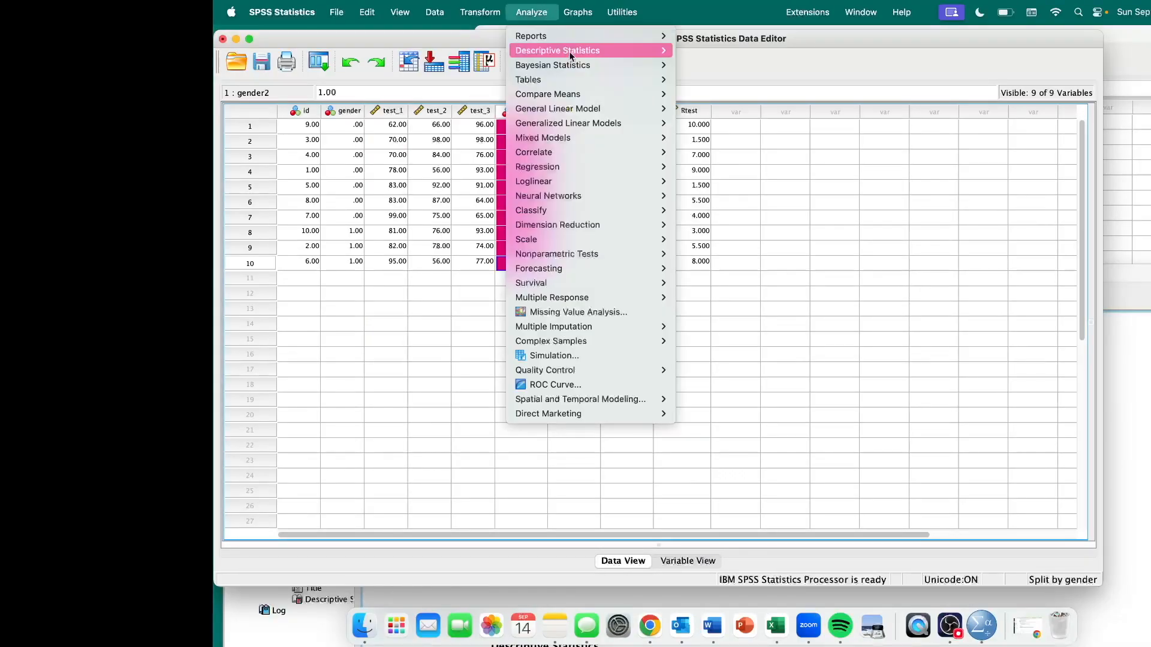
{"action": "mouse_move", "coordinate": [636, 50]}
{"action": "left_click", "coordinate": [745, 66]}
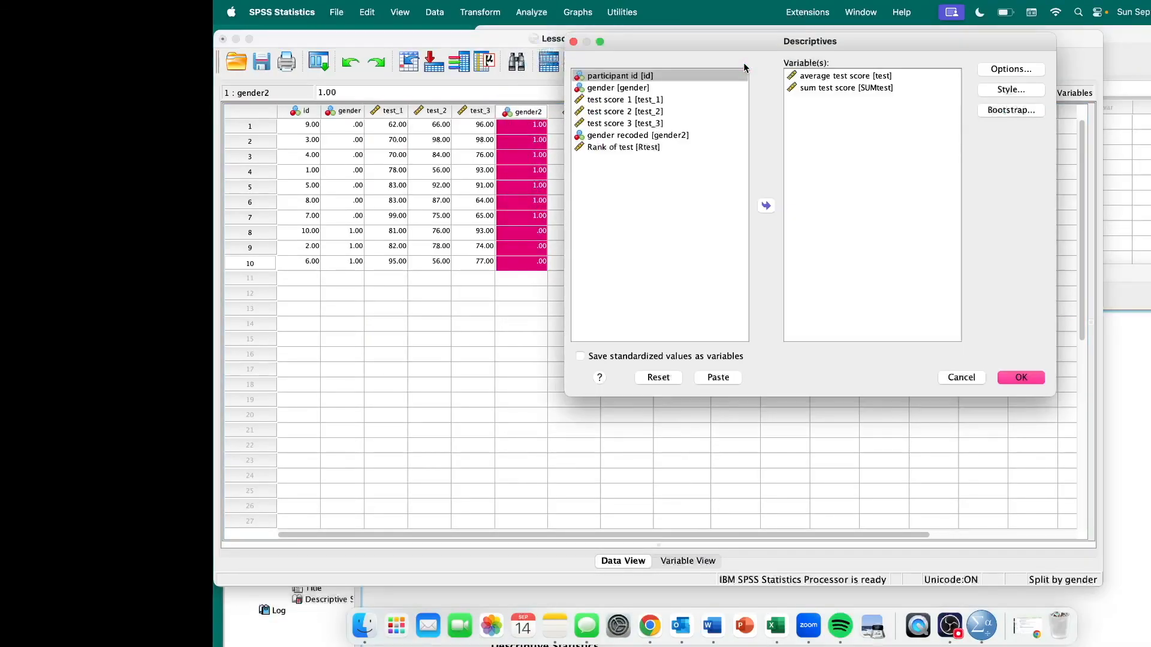
{"action": "left_click", "coordinate": [830, 82]}
{"action": "left_click", "coordinate": [826, 87]}
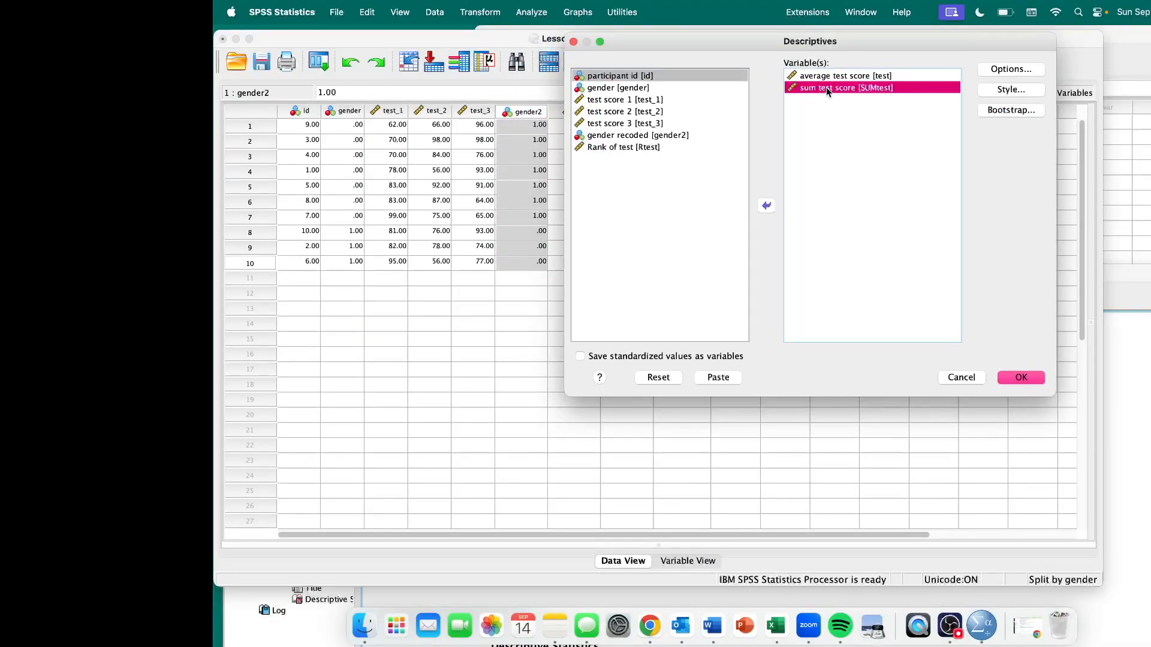
{"action": "left_click", "coordinate": [832, 78]}
{"action": "left_click", "coordinate": [833, 88]}
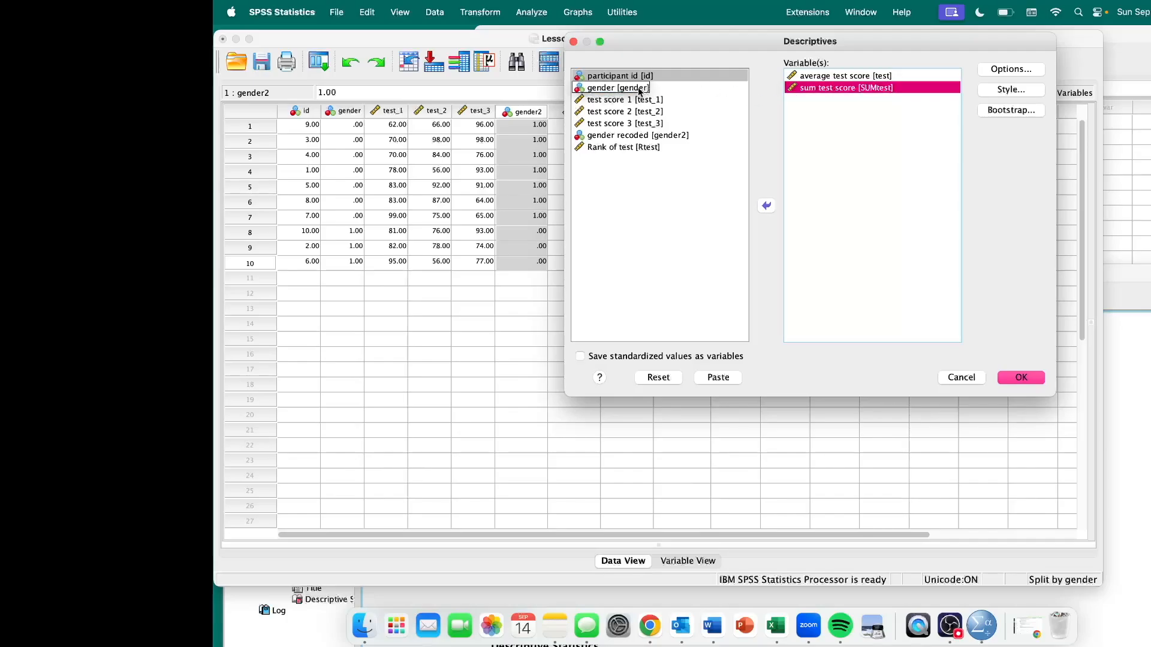
{"action": "left_click", "coordinate": [1021, 378]}
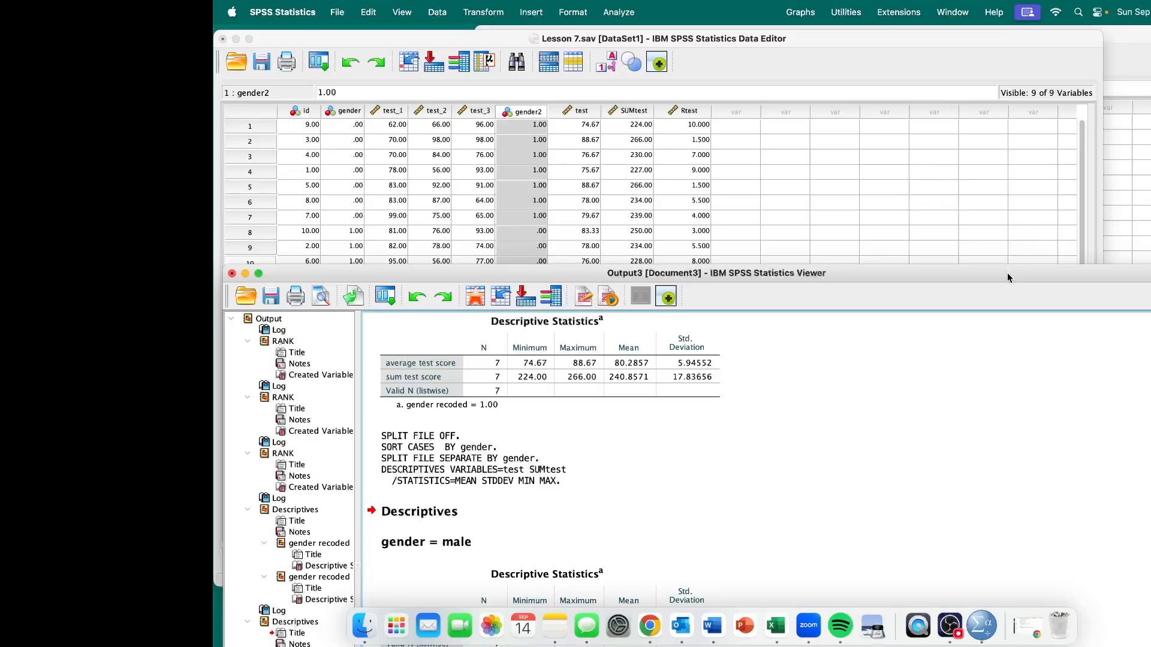
Step: Examine the descriptive statistics tables for the male and female groups, and compare them with the gender2 column in the dataset
{"action": "double_click", "coordinate": [1007, 277]}
{"action": "scroll", "coordinate": [764, 334], "scroll_direction": "down", "scroll_amount": 1}
{"action": "left_click", "coordinate": [478, 316]}
{"action": "left_click", "coordinate": [447, 279]}
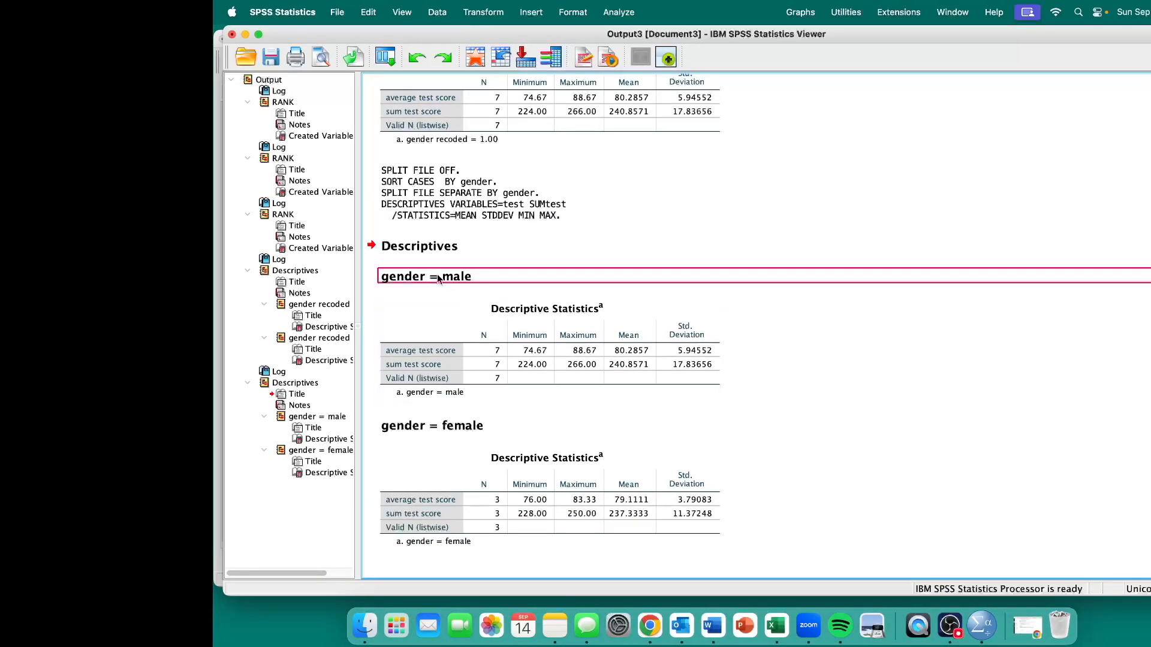
{"action": "left_click", "coordinate": [478, 442]}
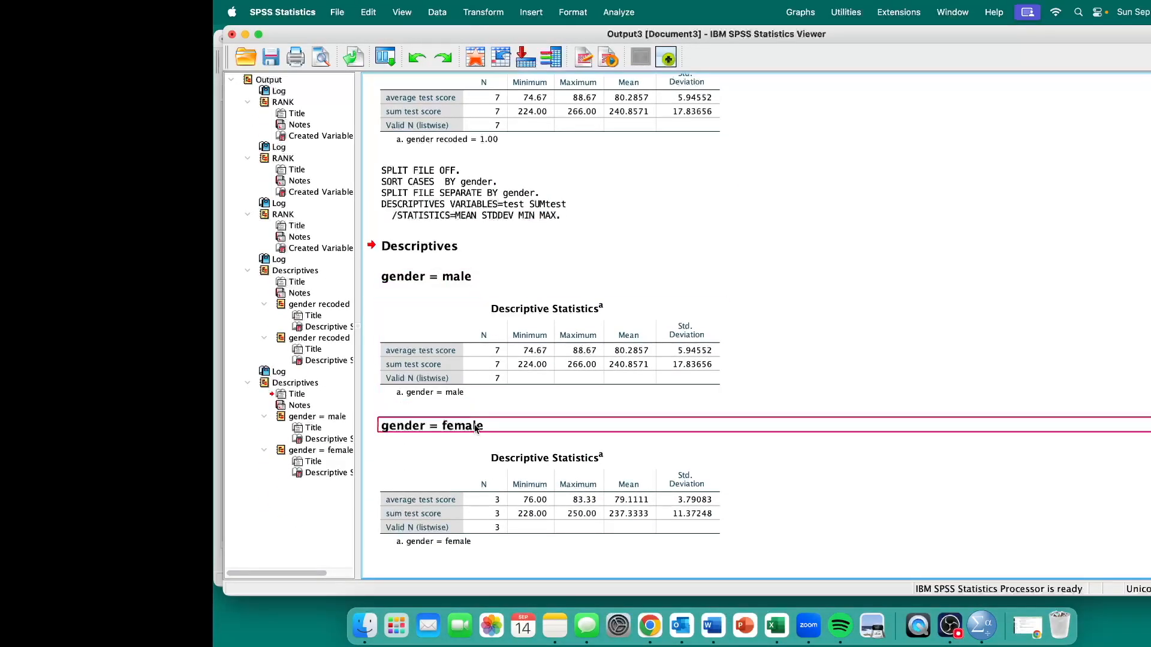
{"action": "left_click_drag", "start_coordinate": [506, 36], "coordinate": [800, 9]}
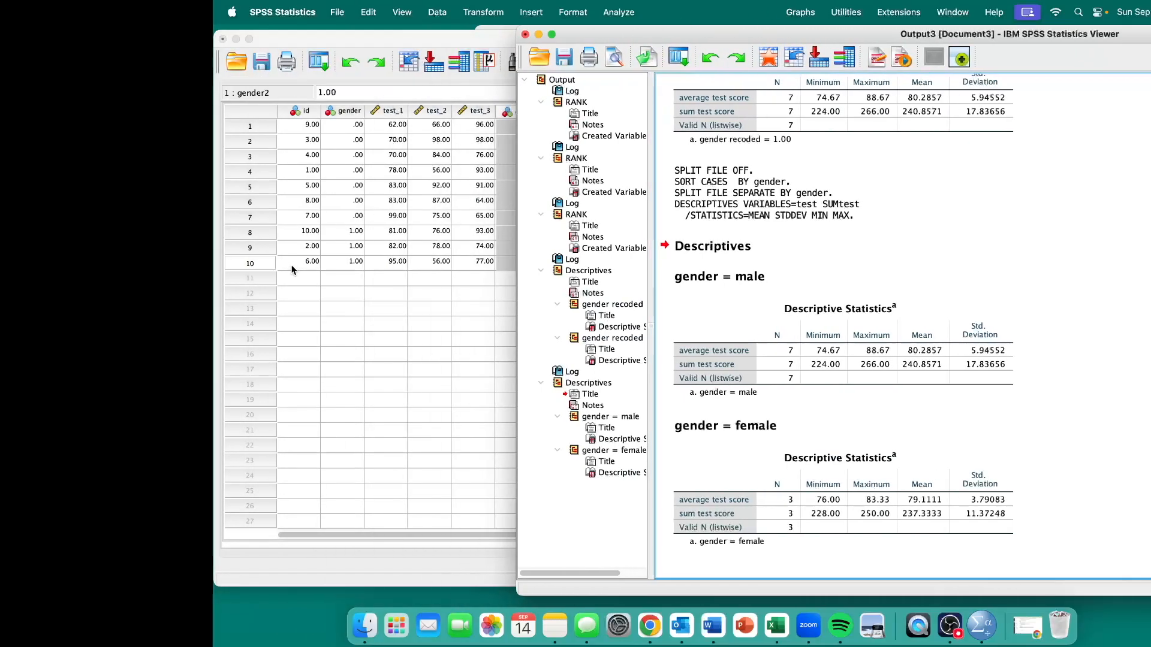
{"action": "left_click", "coordinate": [490, 141]}
{"action": "left_click", "coordinate": [490, 141]}
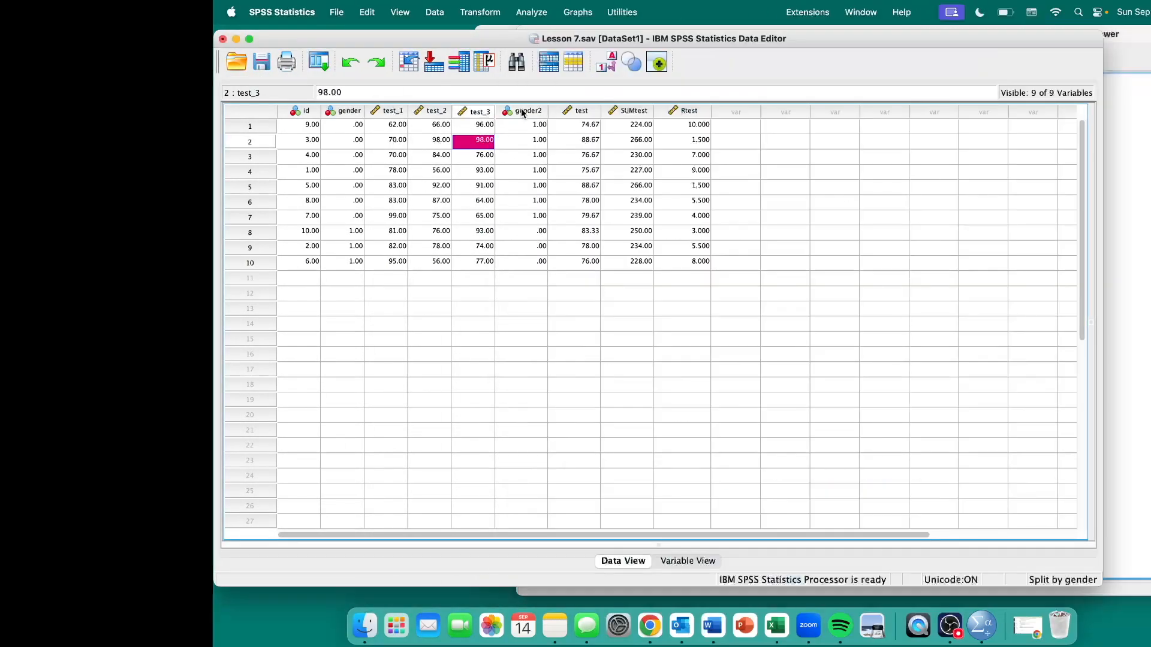
{"action": "left_click", "coordinate": [520, 110]}
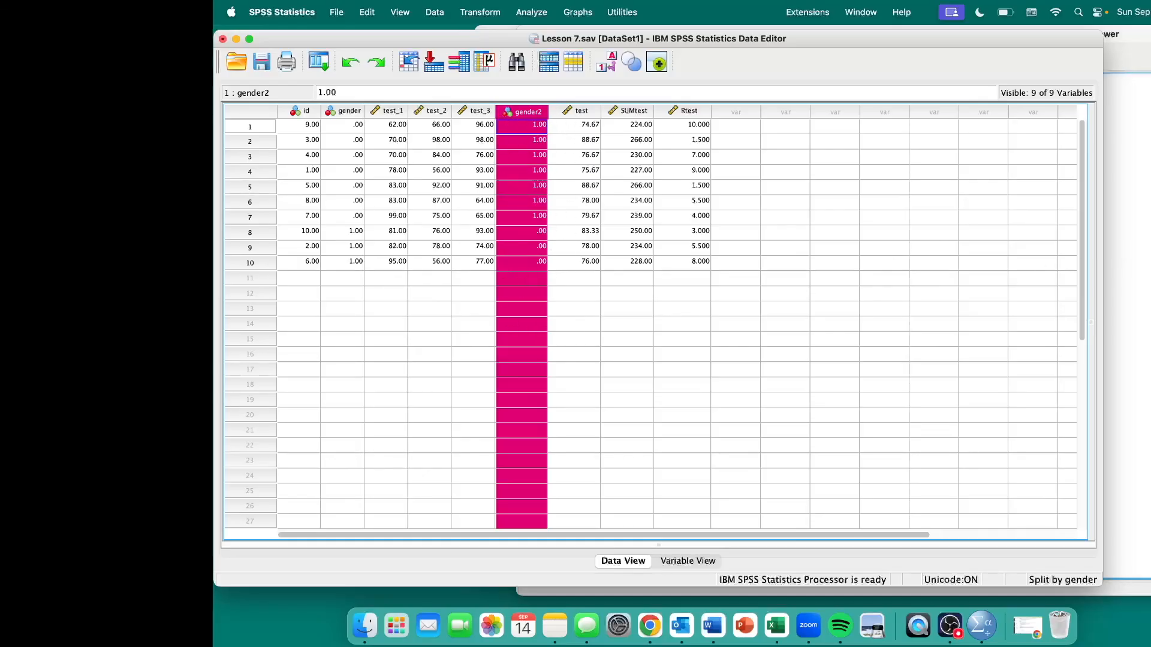
{"action": "left_click_drag", "start_coordinate": [1150, 35], "coordinate": [976, 8]}
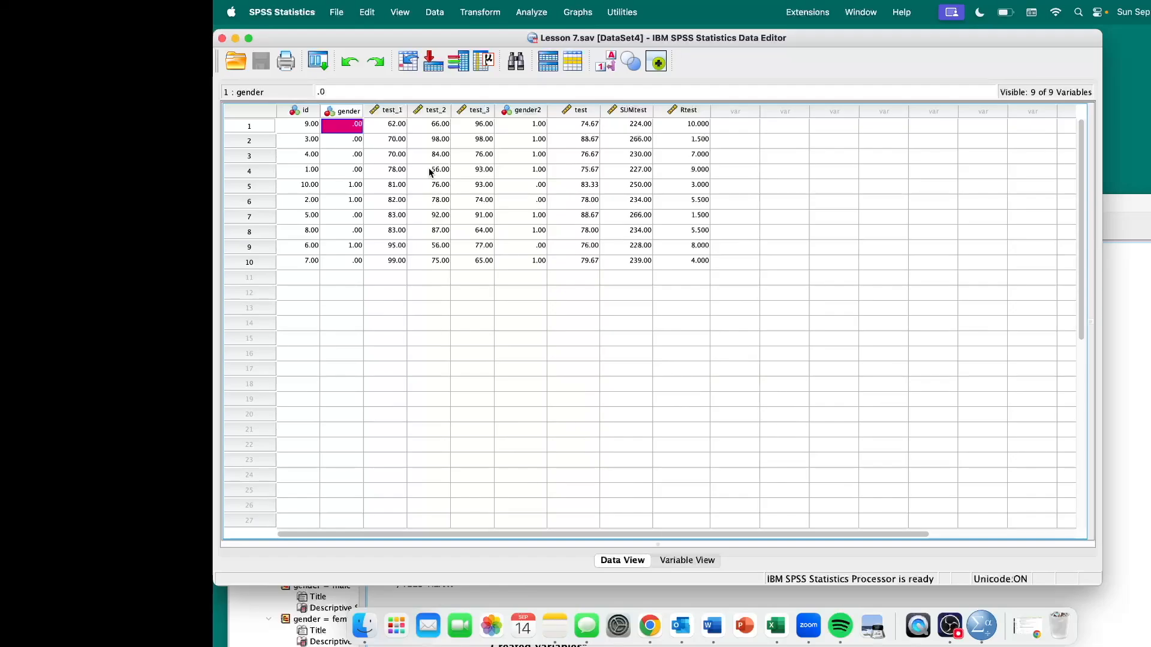
Step: Review the gender values, and highlight the original variable columns from id through test_3 in the Lesson 7 dataset
{"action": "left_click", "coordinate": [351, 111]}
{"action": "left_click", "coordinate": [351, 154]}
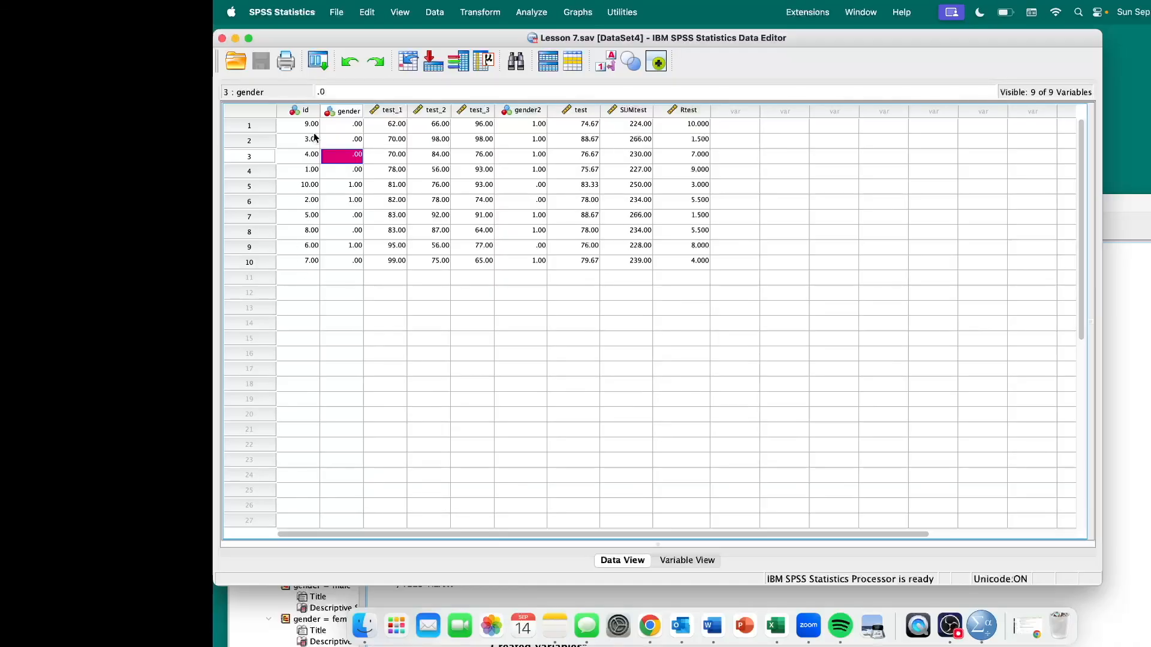
{"action": "left_click_drag", "start_coordinate": [303, 110], "coordinate": [490, 110]}
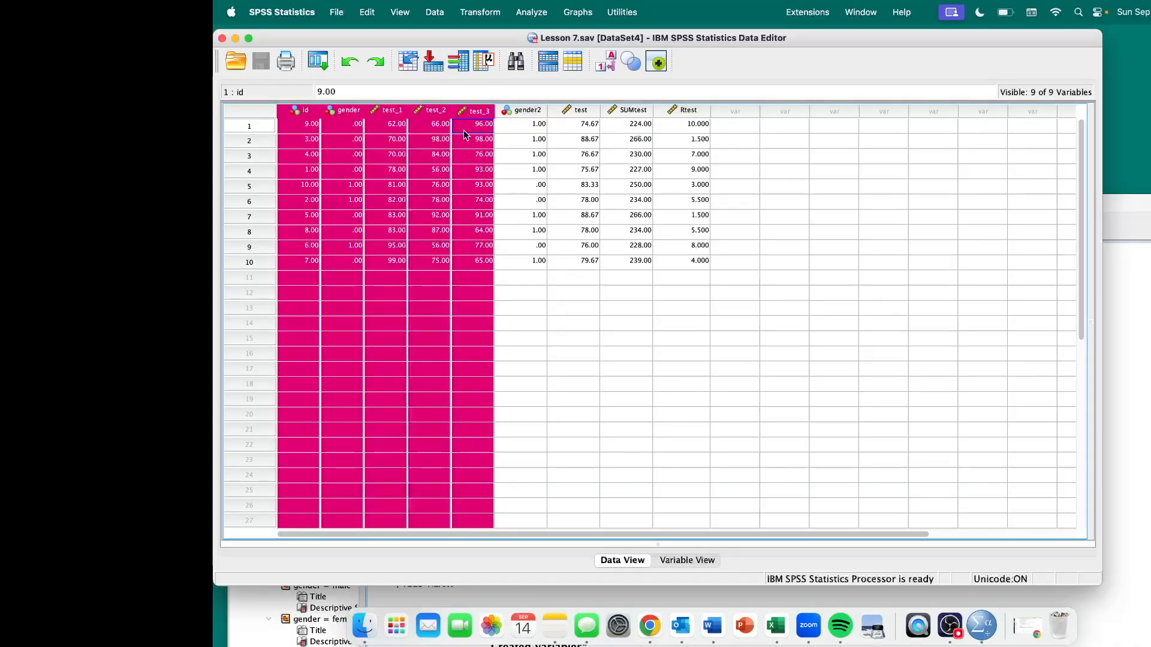
Step: Review the id values, the test_1 to test_3 scores, the empty row 11 and the created columns gender2 through Rtest
{"action": "left_click", "coordinate": [305, 264]}
{"action": "left_click_drag", "start_coordinate": [304, 266], "coordinate": [308, 126]}
{"action": "left_click", "coordinate": [390, 126]}
{"action": "left_click_drag", "start_coordinate": [390, 127], "coordinate": [476, 262]}
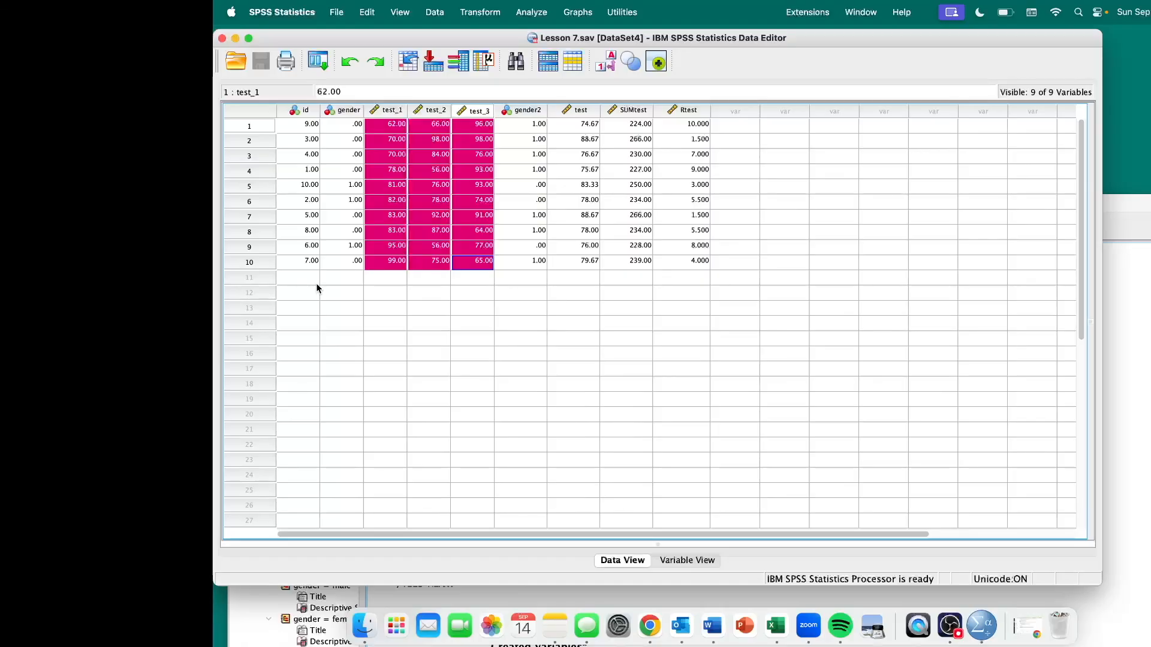
{"action": "left_click_drag", "start_coordinate": [316, 284], "coordinate": [471, 280]}
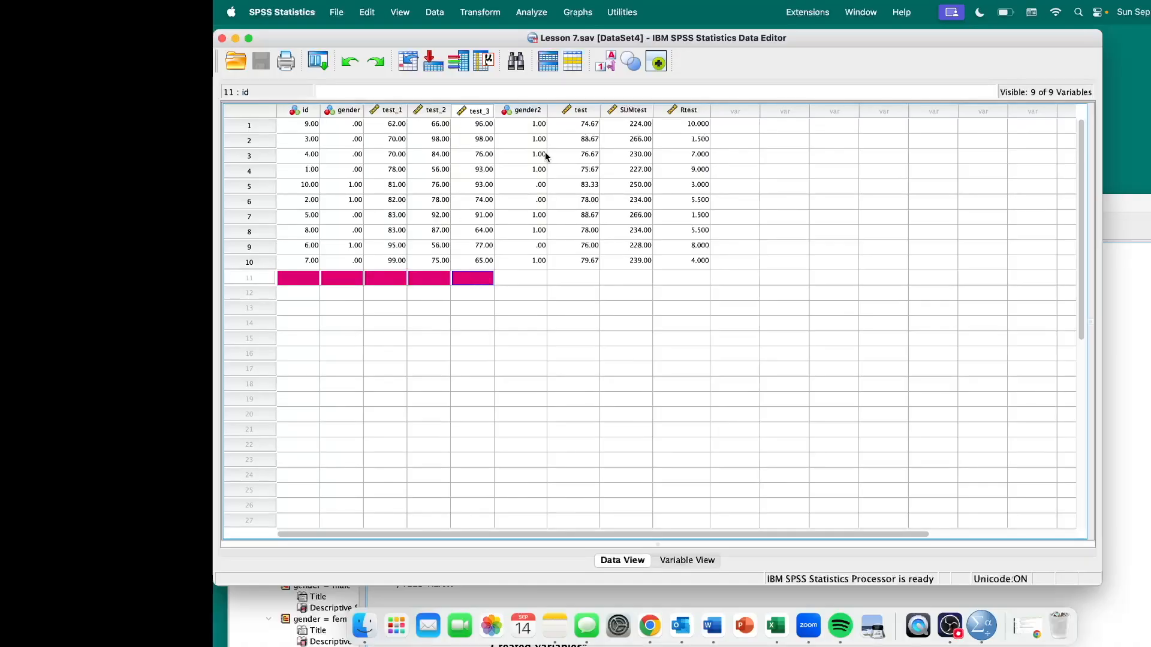
{"action": "left_click_drag", "start_coordinate": [530, 112], "coordinate": [684, 113]}
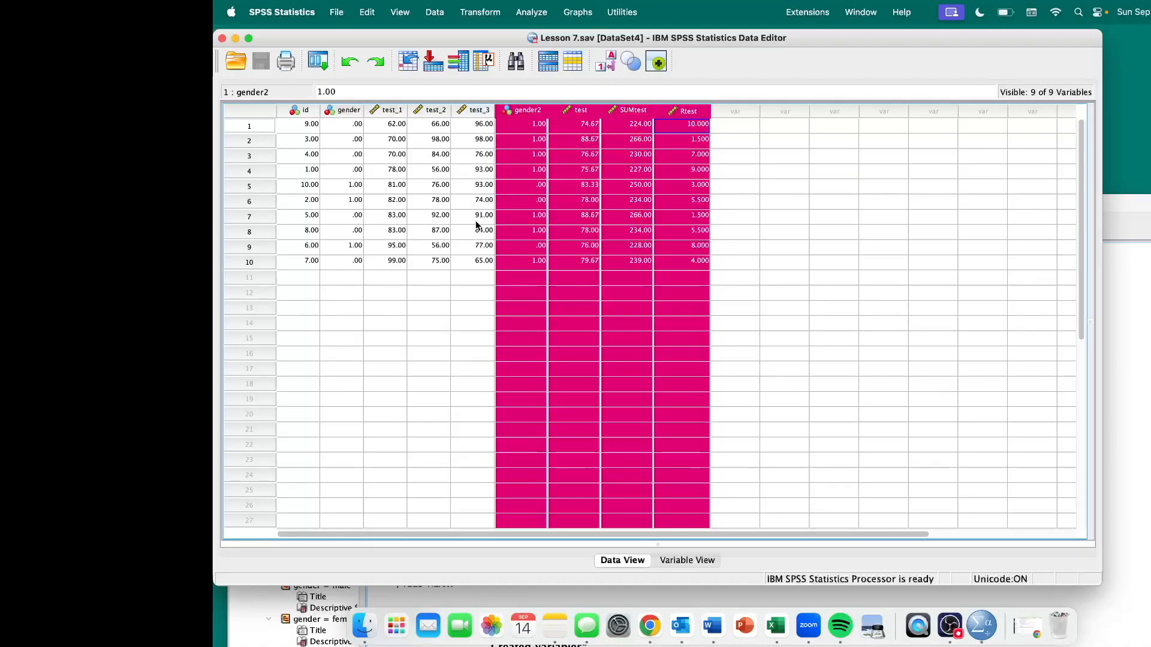
{"action": "mouse_move", "coordinate": [545, 113]}
Step: Review the last case's original variables, the id through test_3 columns, and the empty id cells from row 11 down
{"action": "left_click", "coordinate": [302, 263]}
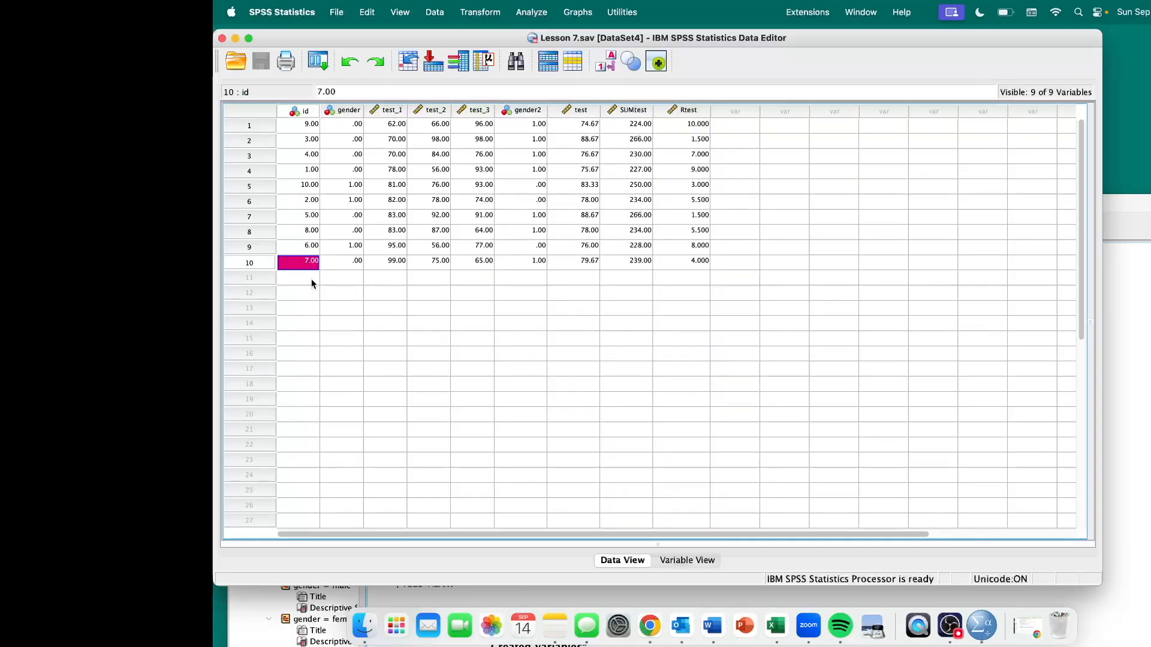
{"action": "left_click_drag", "start_coordinate": [305, 268], "coordinate": [483, 267]}
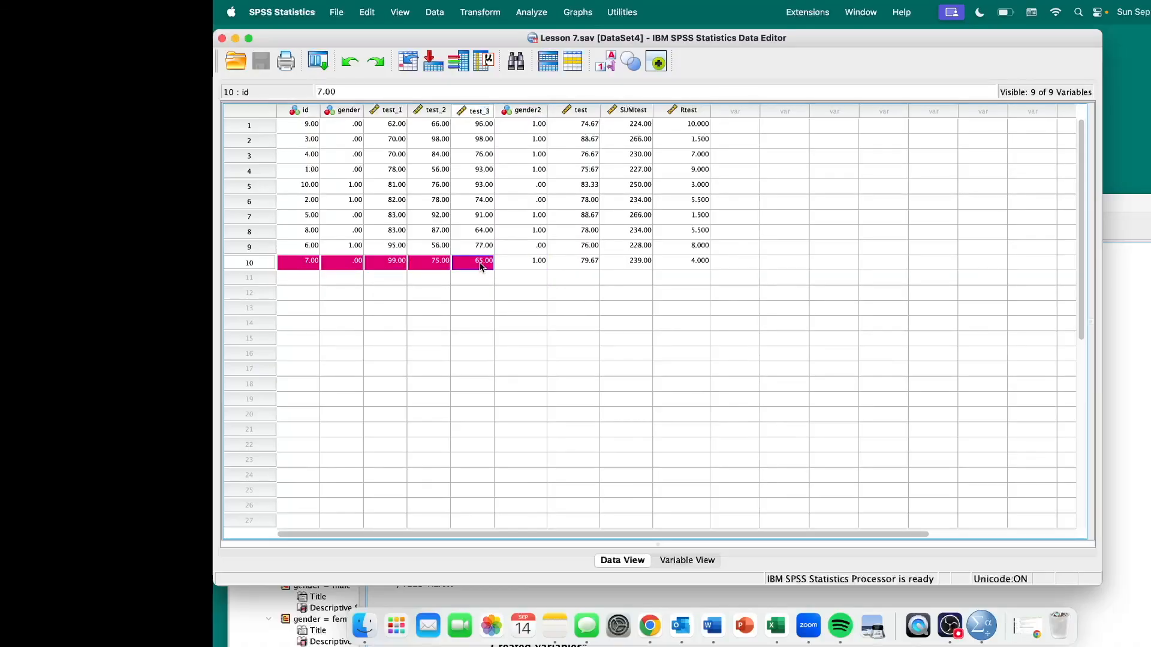
{"action": "left_click_drag", "start_coordinate": [295, 112], "coordinate": [474, 111]}
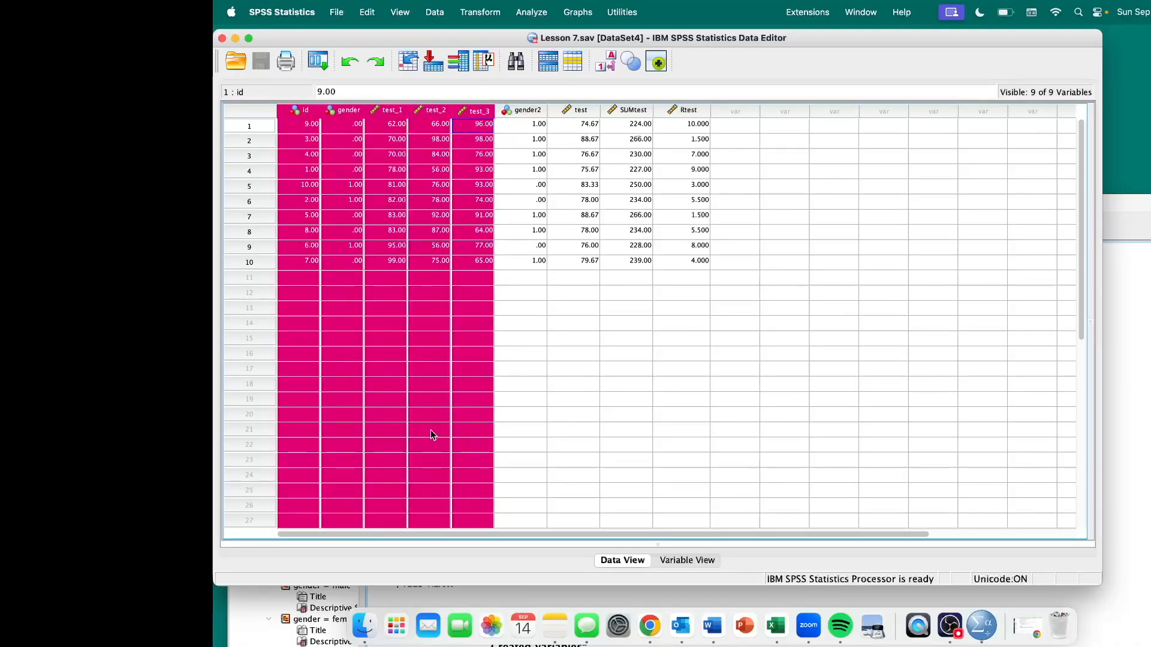
{"action": "left_click", "coordinate": [301, 282]}
{"action": "left_click_drag", "start_coordinate": [297, 328], "coordinate": [301, 400]}
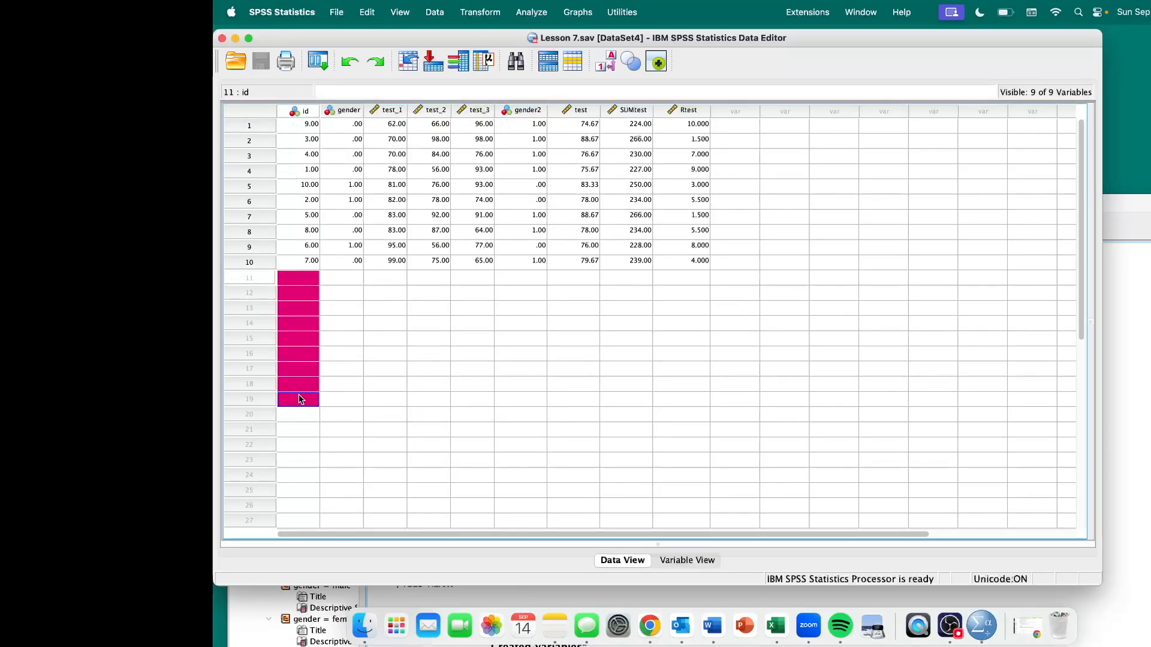
{"action": "left_click", "coordinate": [302, 281]}
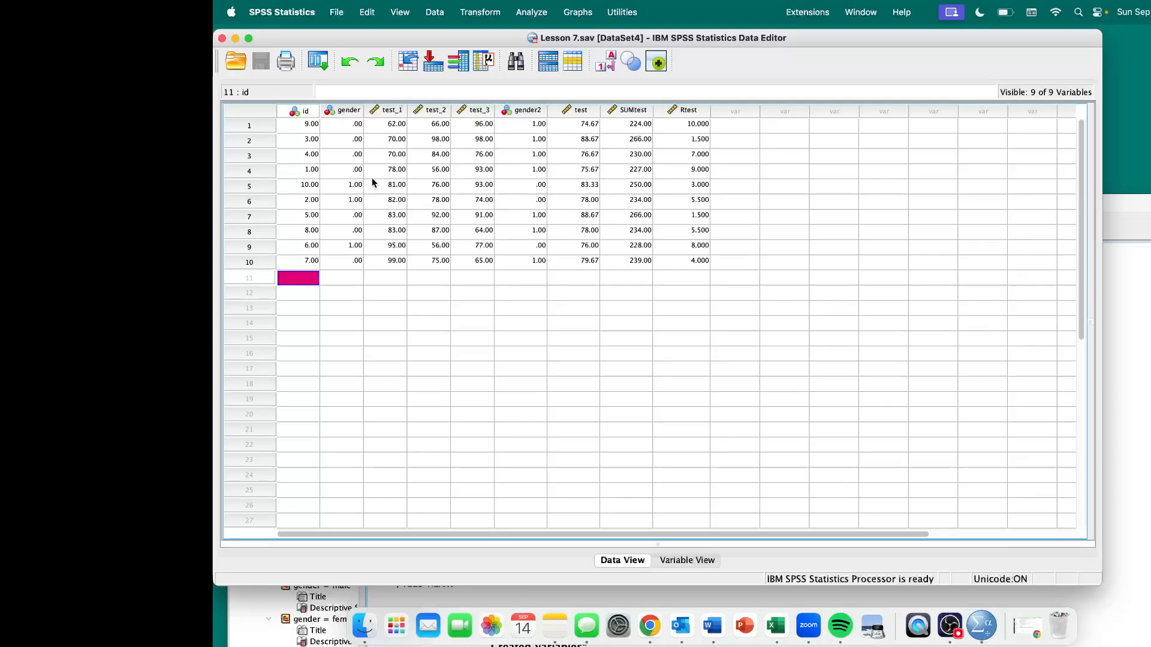
Step: Start an Add Cases merge into the active dataset using the external file Lesson 7-2.sav from the fall 2025 folder
{"action": "left_click", "coordinate": [438, 13]}
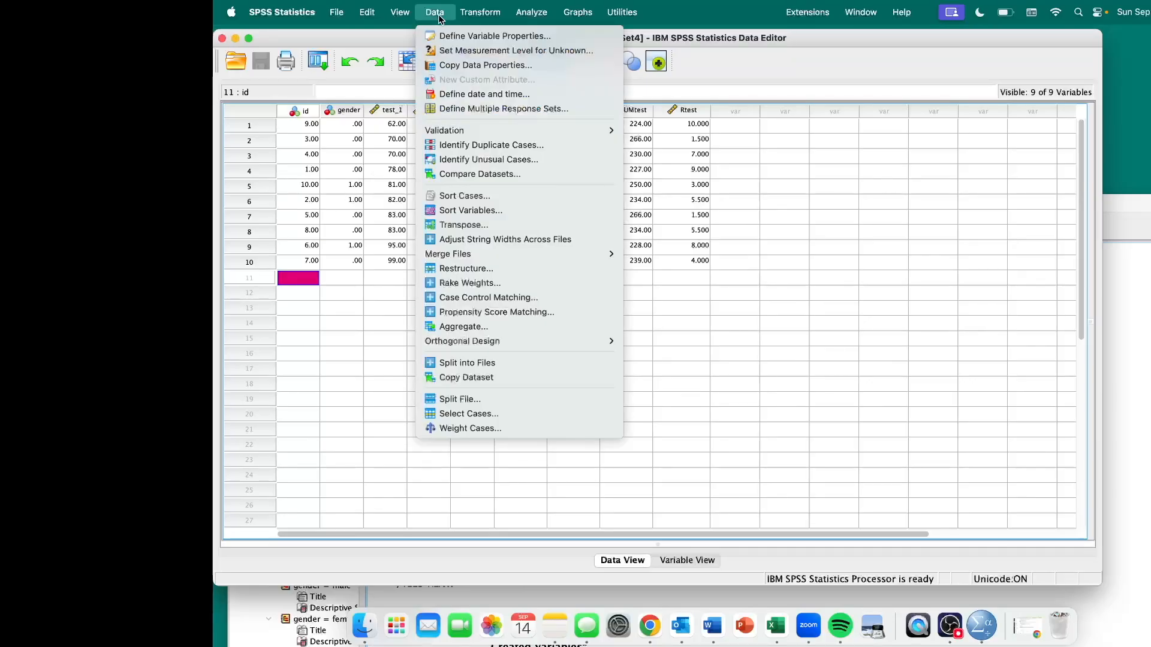
{"action": "mouse_move", "coordinate": [477, 253]}
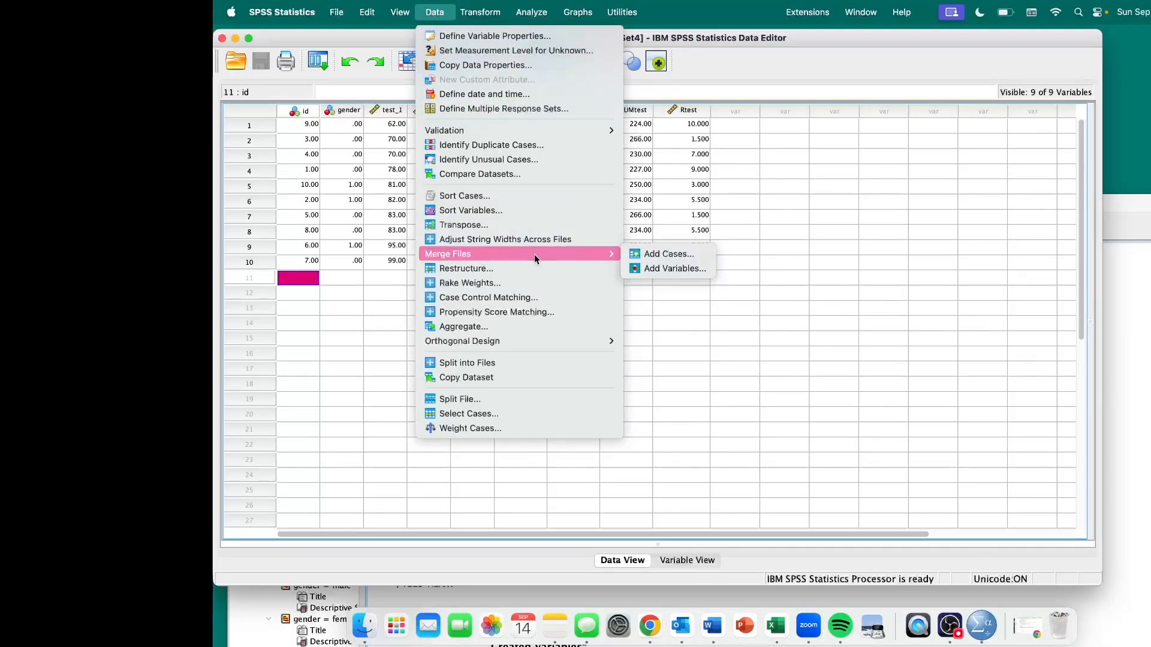
{"action": "left_click", "coordinate": [642, 255]}
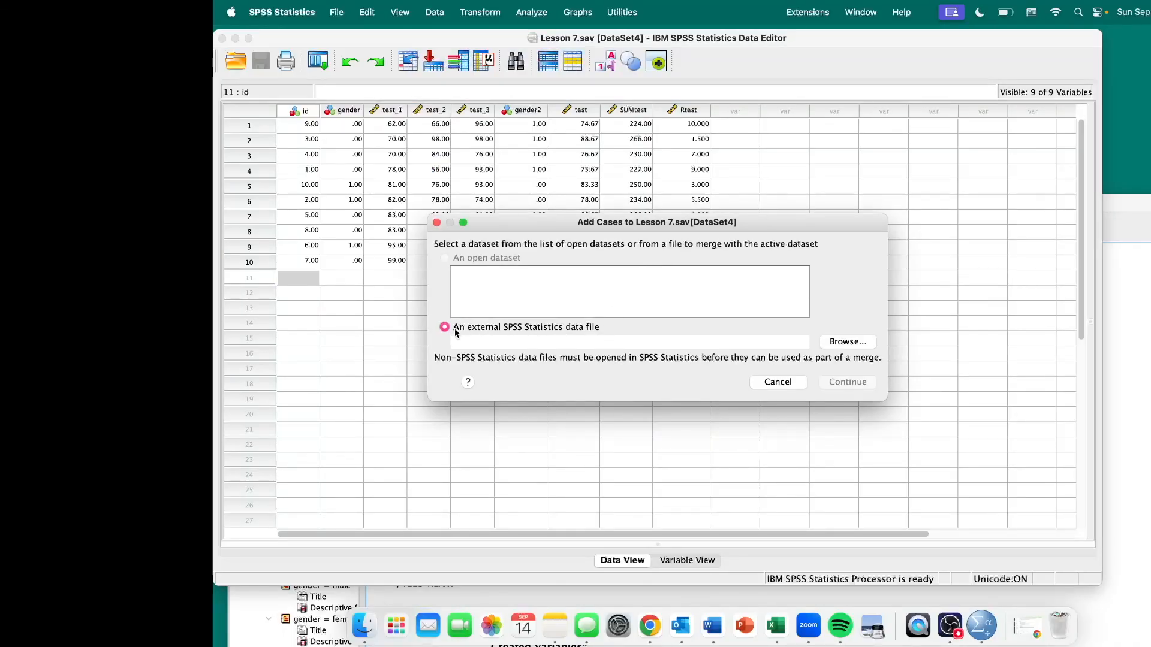
{"action": "left_click", "coordinate": [844, 339]}
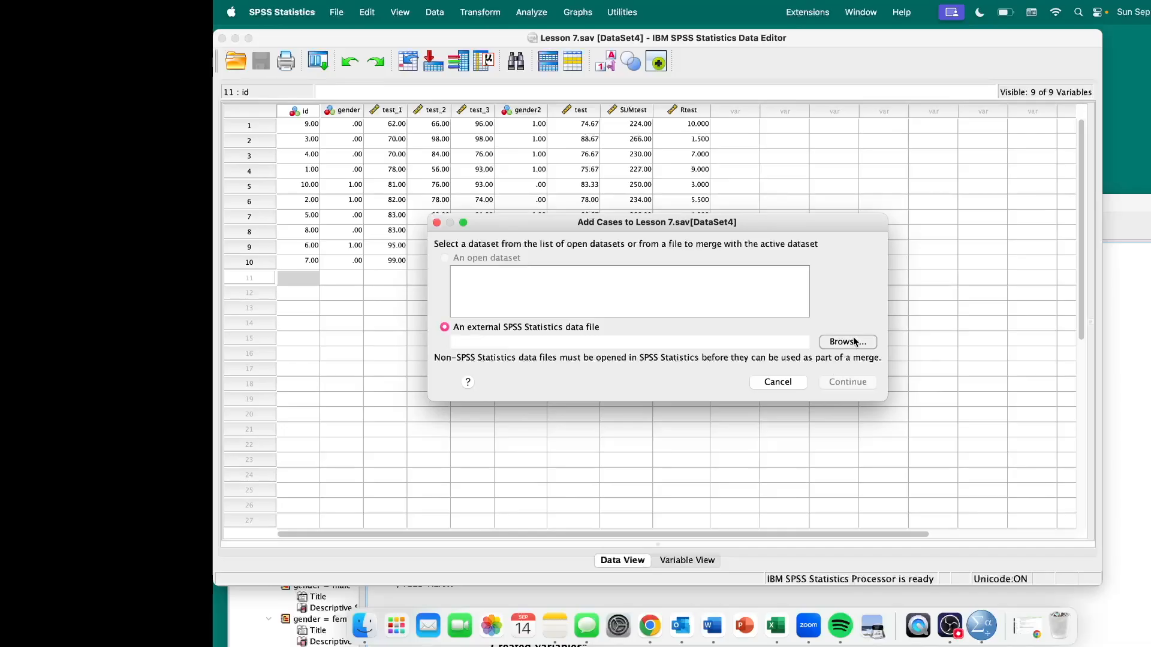
{"action": "left_click", "coordinate": [454, 116]}
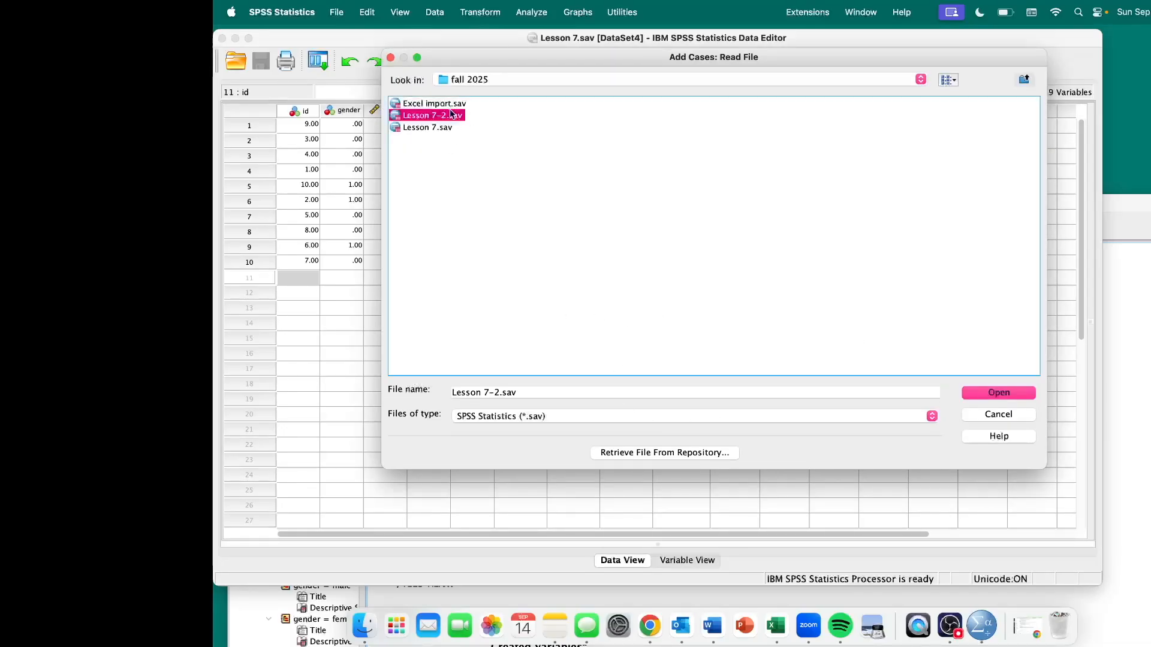
{"action": "left_click", "coordinate": [1005, 393]}
{"action": "left_click", "coordinate": [863, 385]}
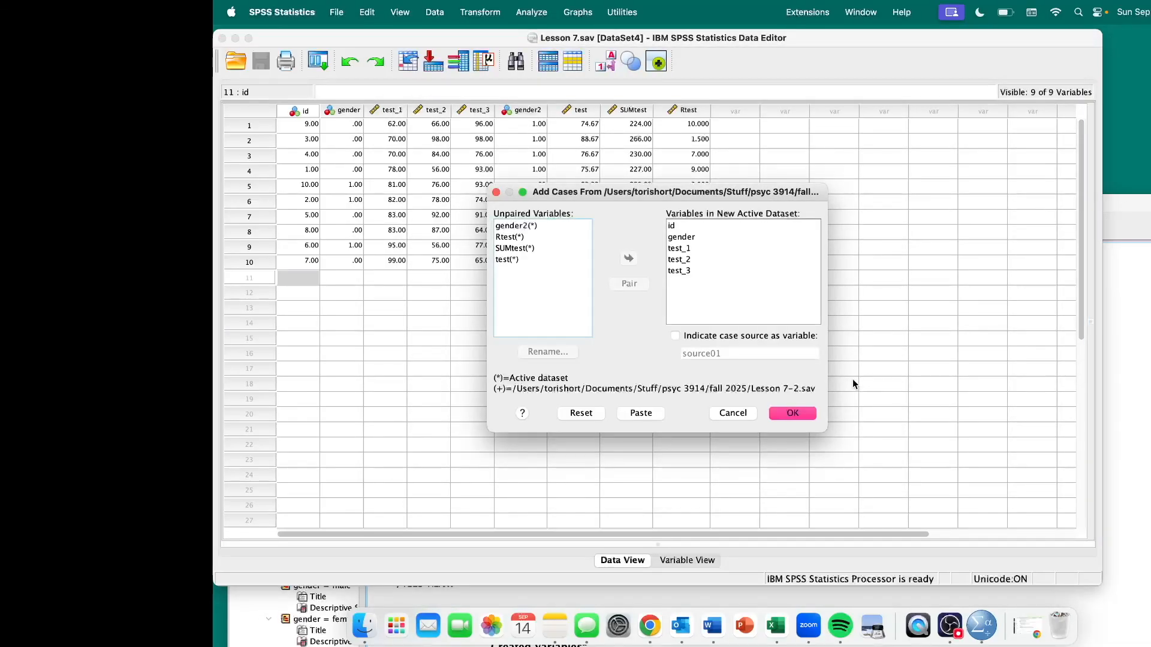
Step: Include the unpaired variables gender2, Rtest, SUMtest and test in the new active dataset alongside the matched variables
{"action": "left_click_drag", "start_coordinate": [682, 226], "coordinate": [681, 278]}
{"action": "left_click", "coordinate": [683, 228]}
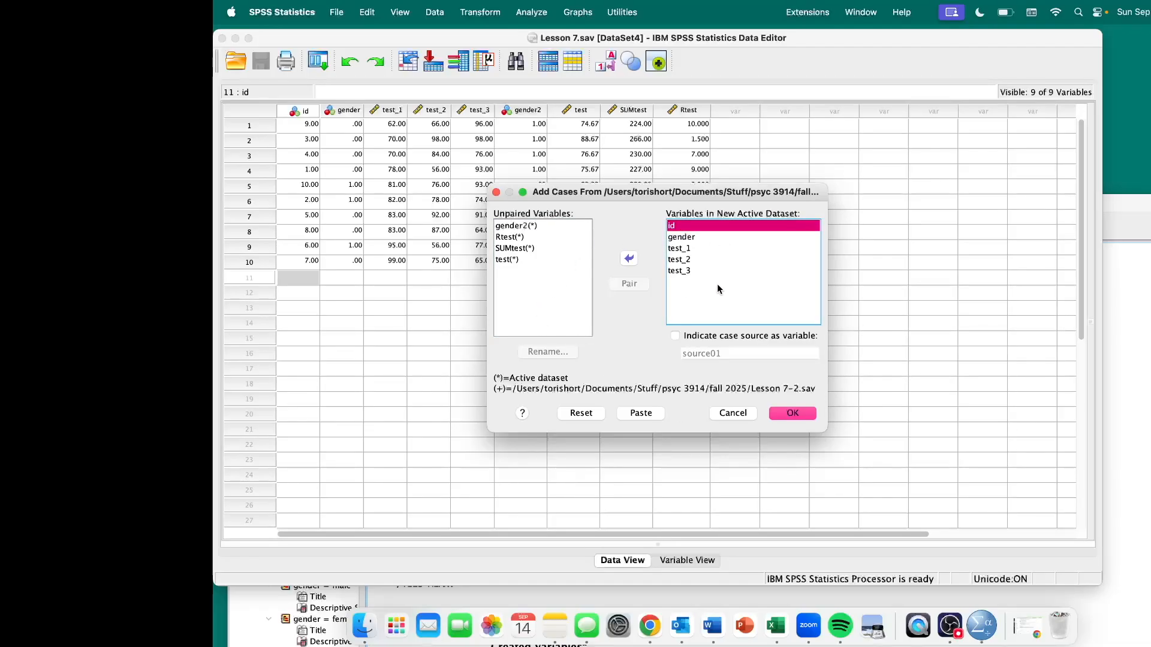
{"action": "left_click", "coordinate": [535, 225]}
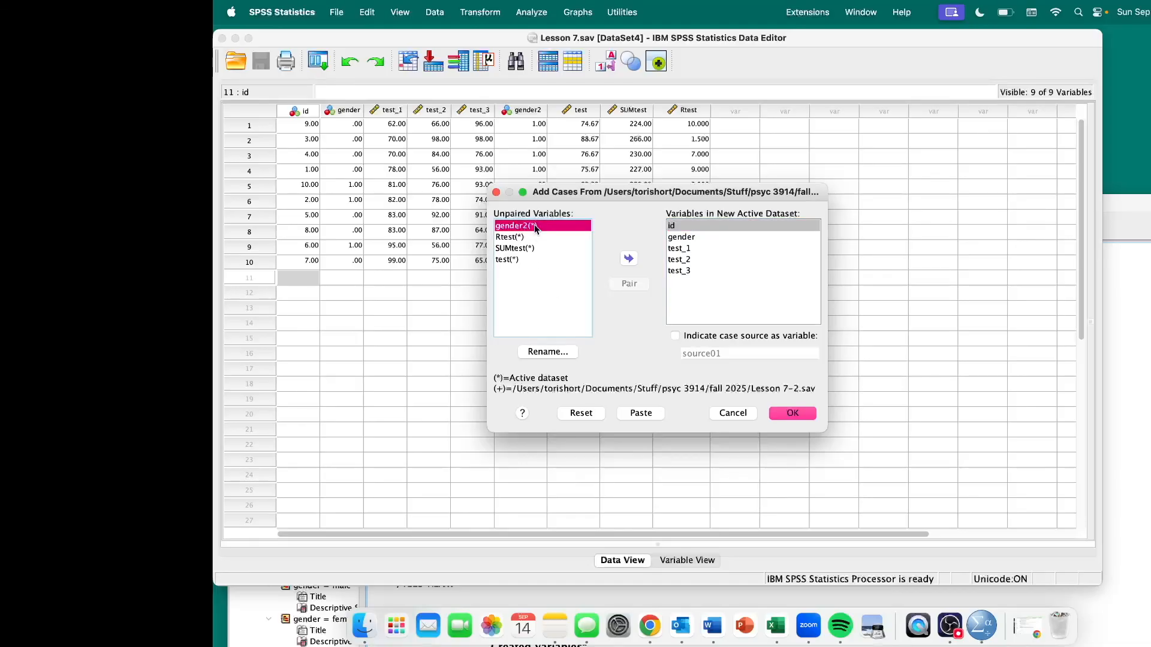
{"action": "left_click", "coordinate": [624, 261]}
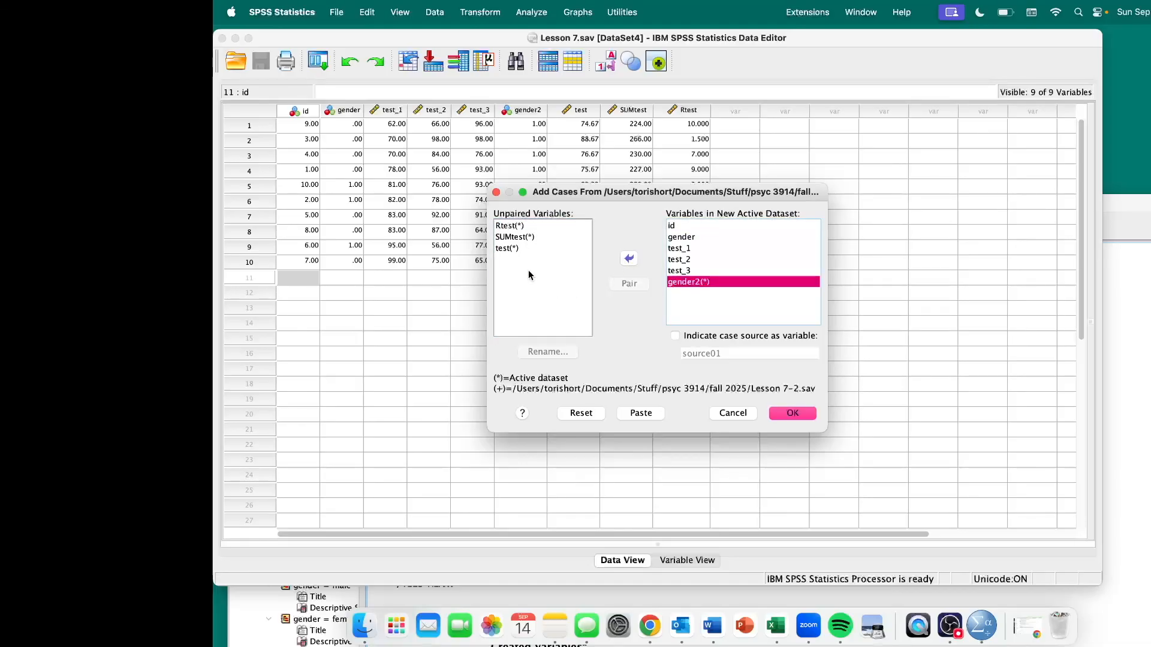
{"action": "left_click", "coordinate": [519, 226]}
{"action": "left_click", "coordinate": [629, 259]}
{"action": "left_click", "coordinate": [567, 237]}
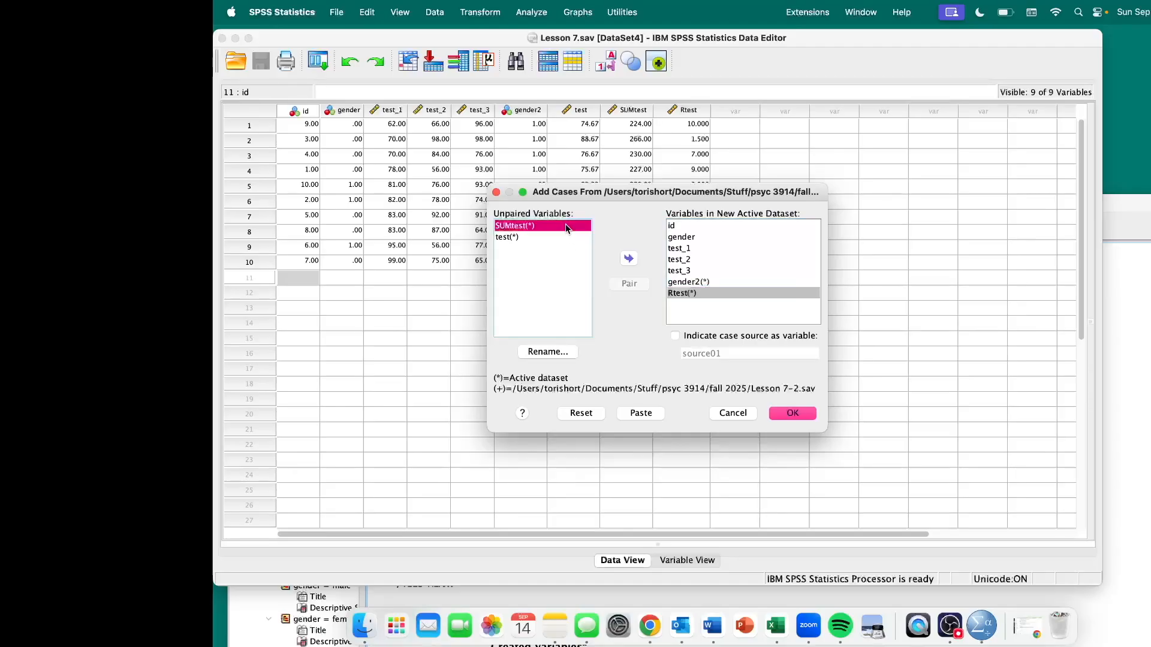
{"action": "left_click", "coordinate": [628, 258]}
{"action": "left_click", "coordinate": [534, 225]}
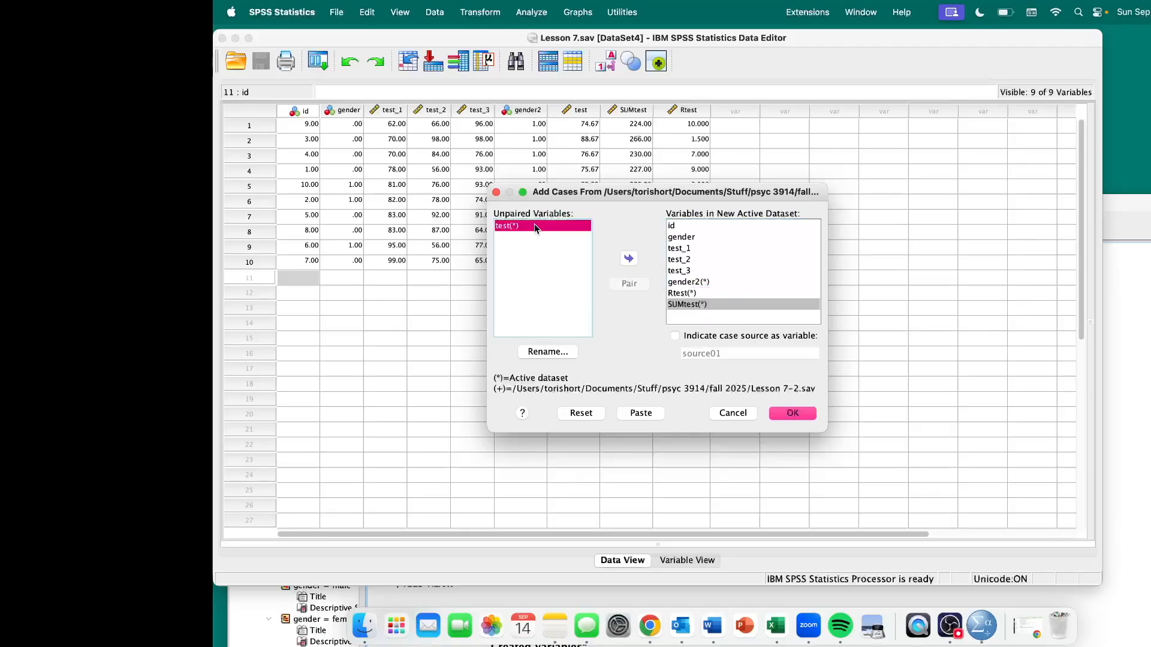
{"action": "left_click", "coordinate": [628, 259]}
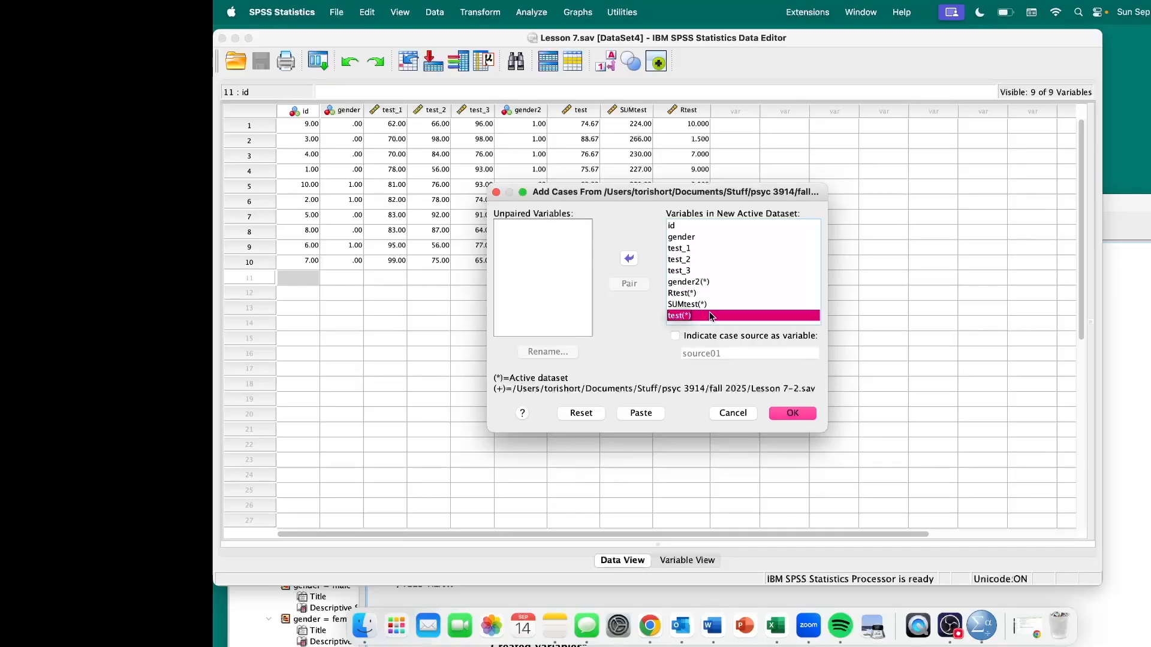
Step: Check gender2, Rtest, SUMtest and test in the new dataset's variable list, and run the Add Cases merge
{"action": "left_click", "coordinate": [706, 281]}
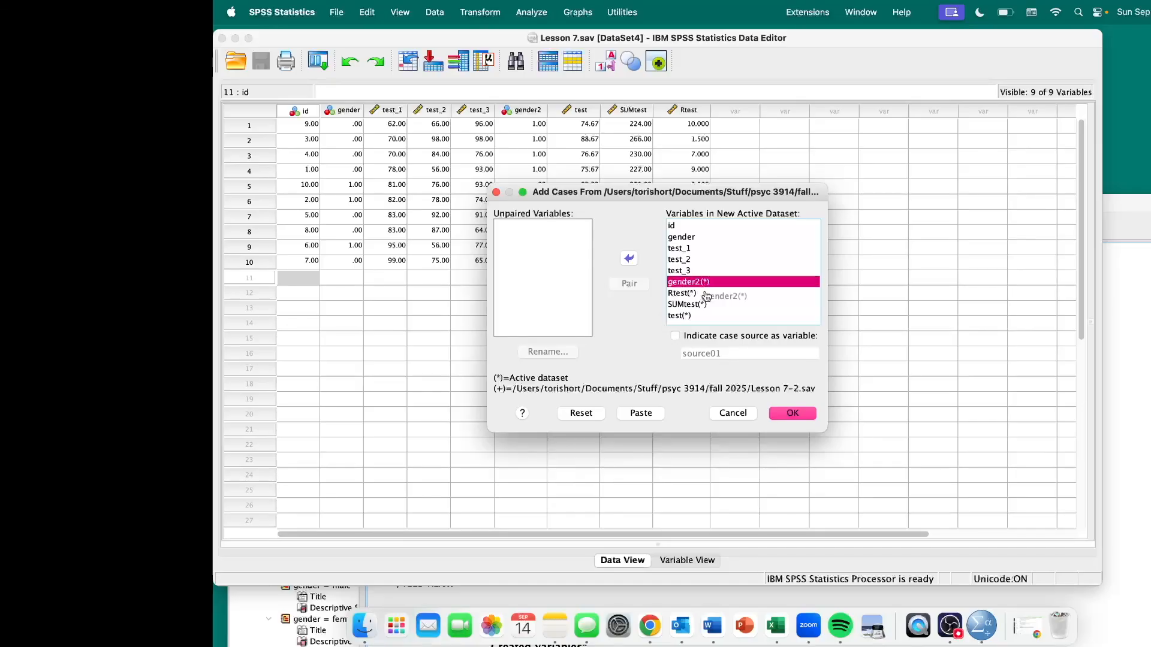
{"action": "left_click", "coordinate": [706, 292]}
{"action": "left_click", "coordinate": [706, 303]}
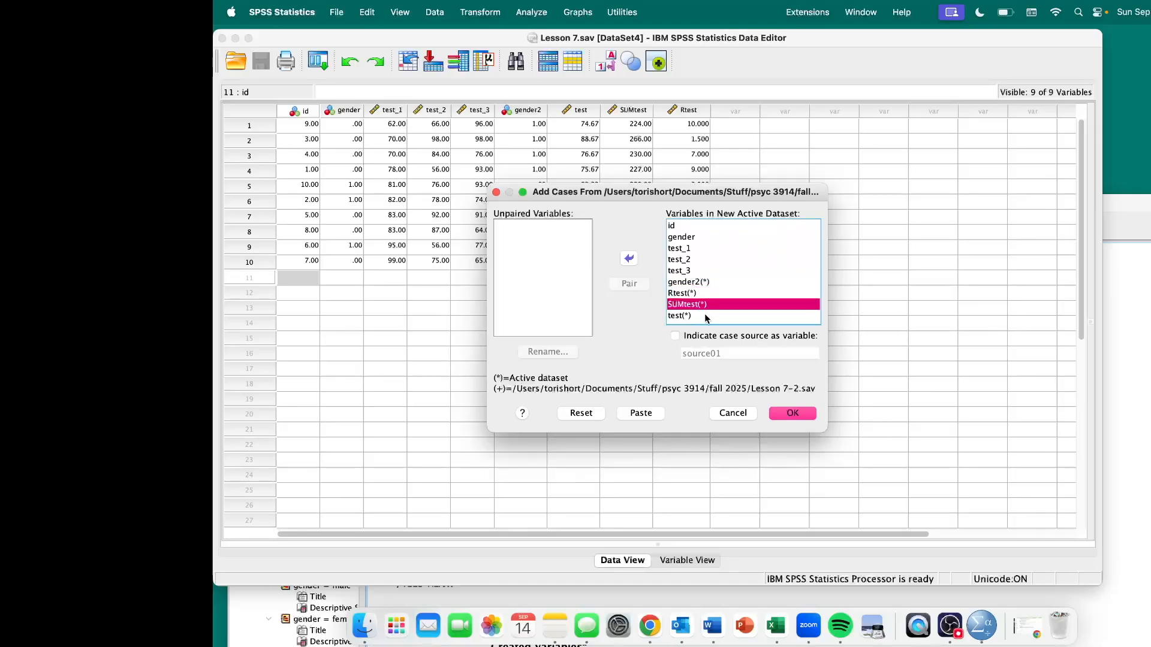
{"action": "left_click", "coordinate": [706, 315]}
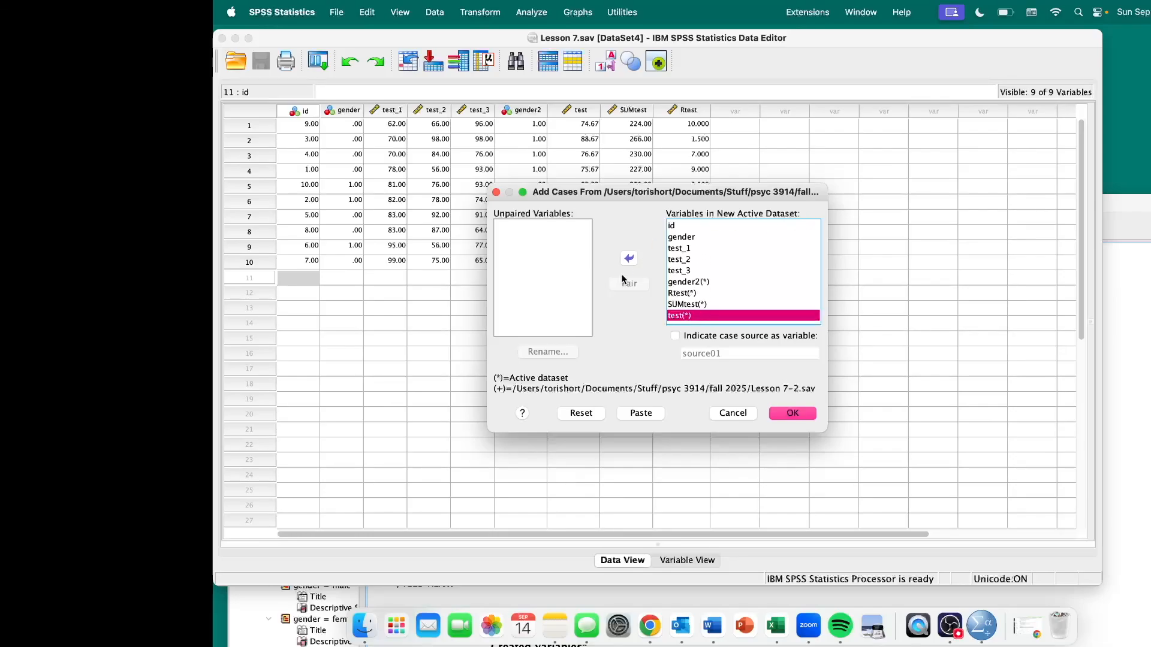
{"action": "left_click", "coordinate": [695, 293]}
{"action": "left_click", "coordinate": [698, 284]}
{"action": "left_click", "coordinate": [698, 294]}
{"action": "left_click", "coordinate": [698, 303]}
{"action": "left_click", "coordinate": [697, 316]}
{"action": "left_click", "coordinate": [794, 412]}
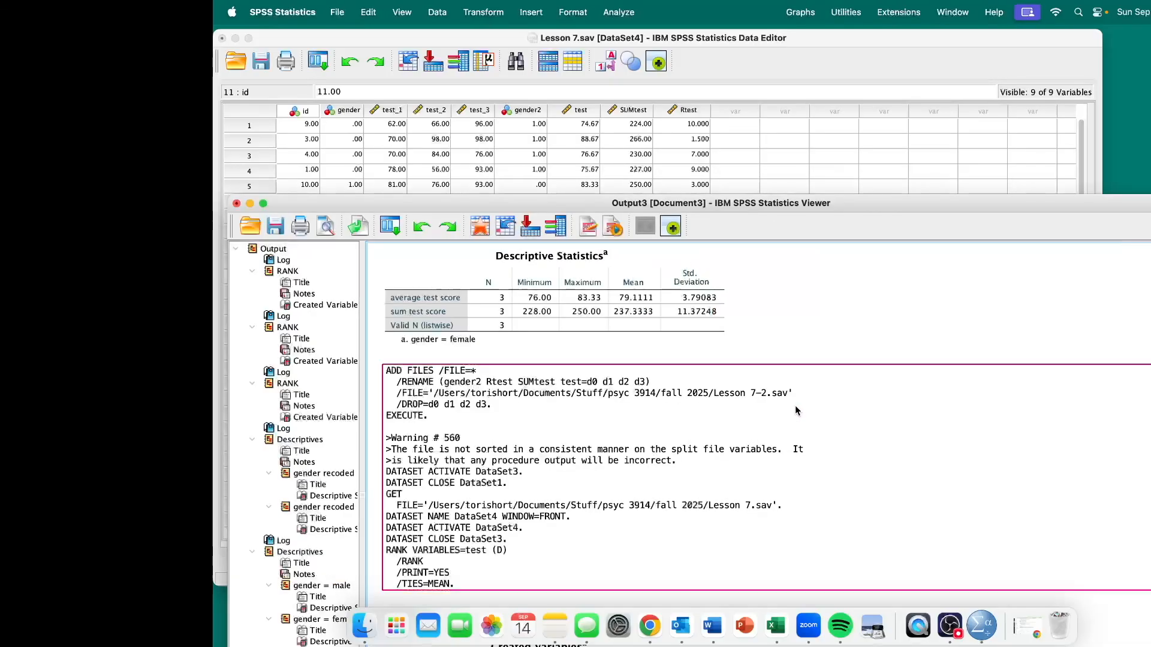
Step: Return to the merged Lesson 7 data and examine the gender2, test, SUMtest and Rtest columns for the appended cases
{"action": "left_click", "coordinate": [737, 79]}
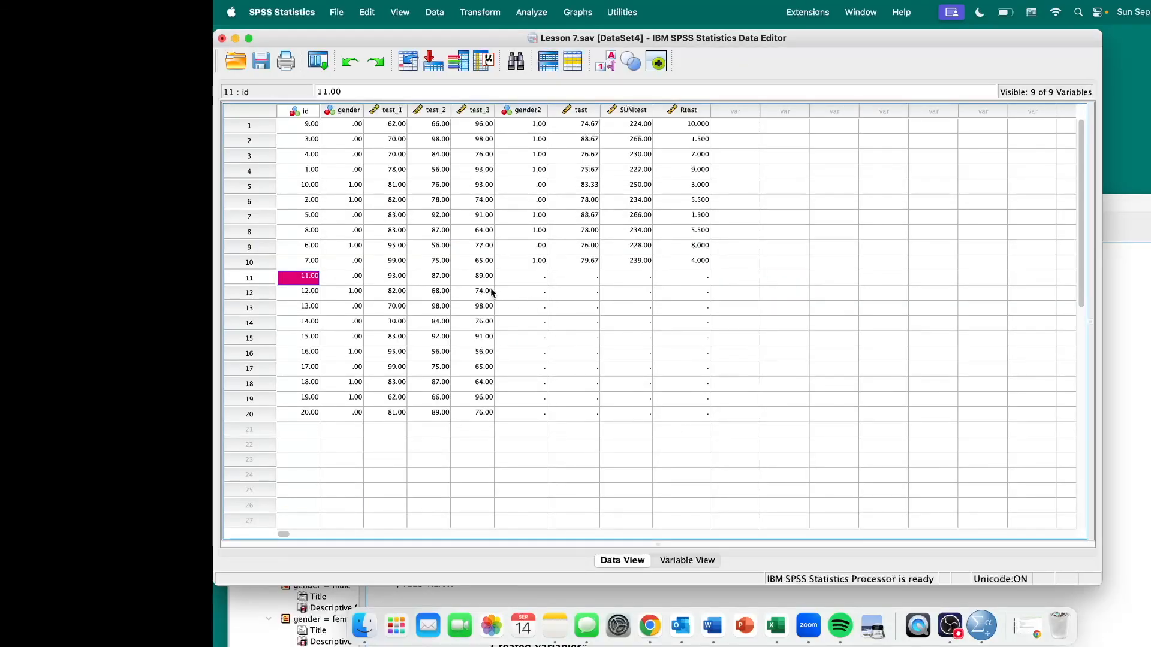
{"action": "left_click_drag", "start_coordinate": [526, 111], "coordinate": [702, 111]}
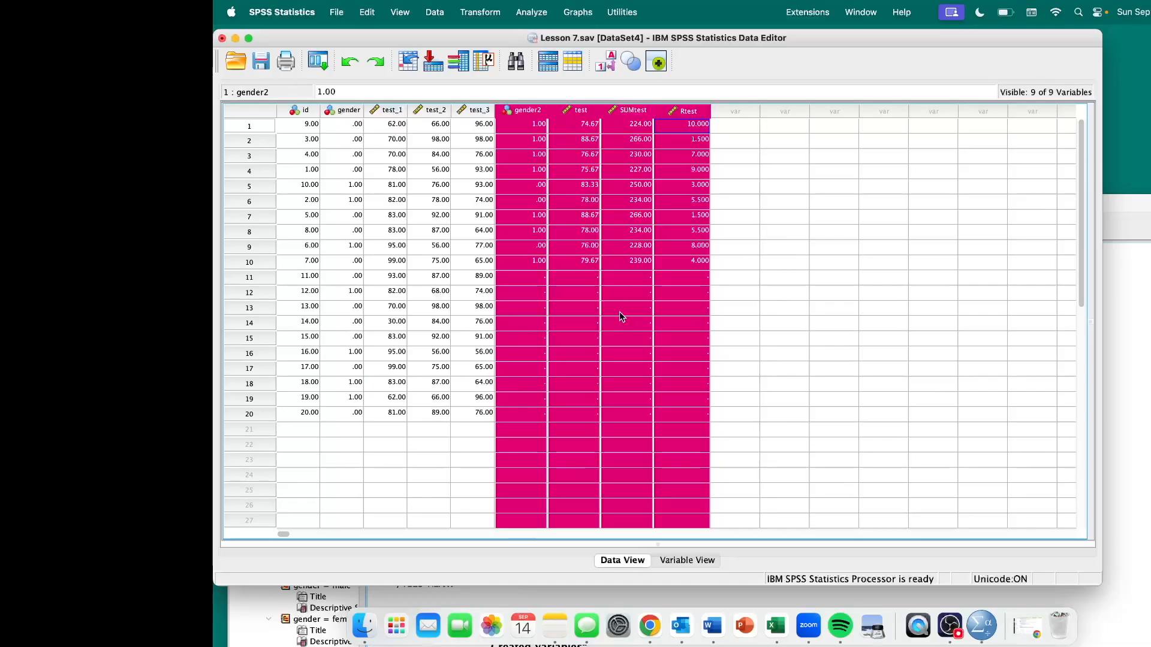
{"action": "left_click_drag", "start_coordinate": [275, 277], "coordinate": [274, 407]}
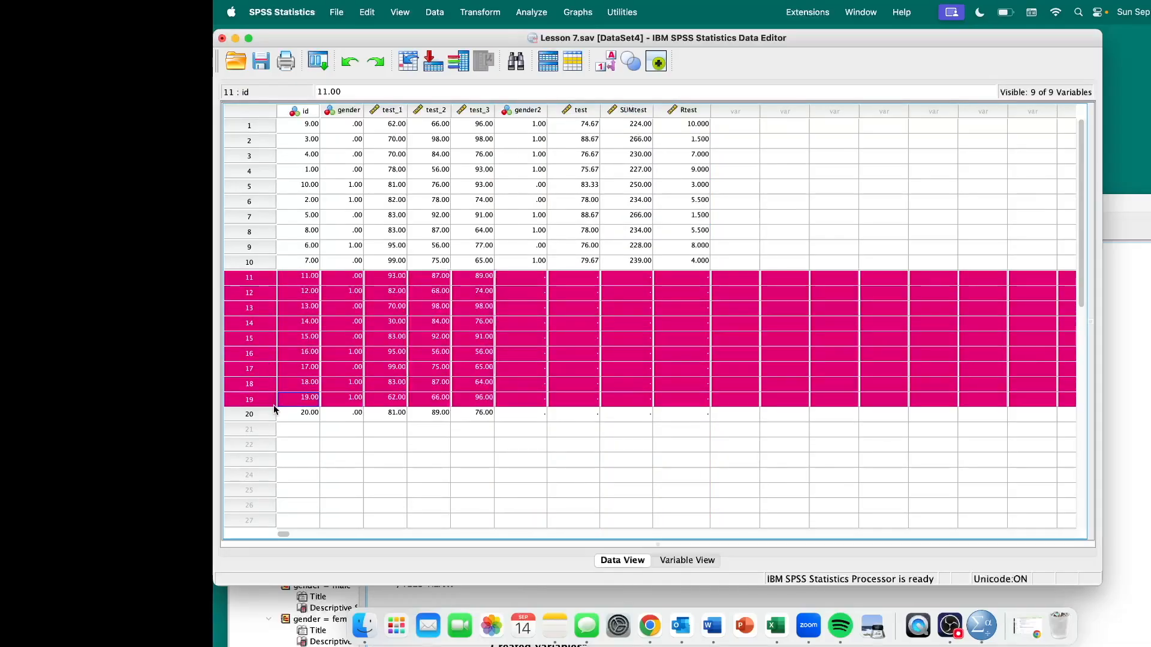
{"action": "left_click", "coordinate": [570, 111]}
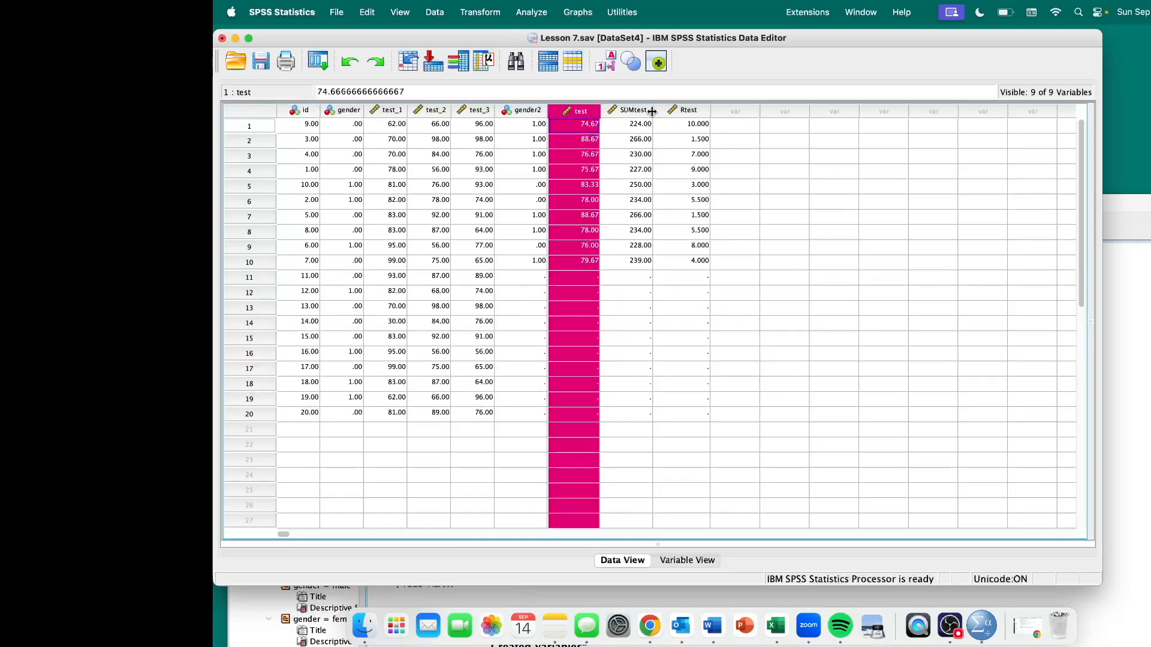
{"action": "left_click", "coordinate": [691, 112]}
{"action": "left_click_drag", "start_coordinate": [501, 279], "coordinate": [668, 398]}
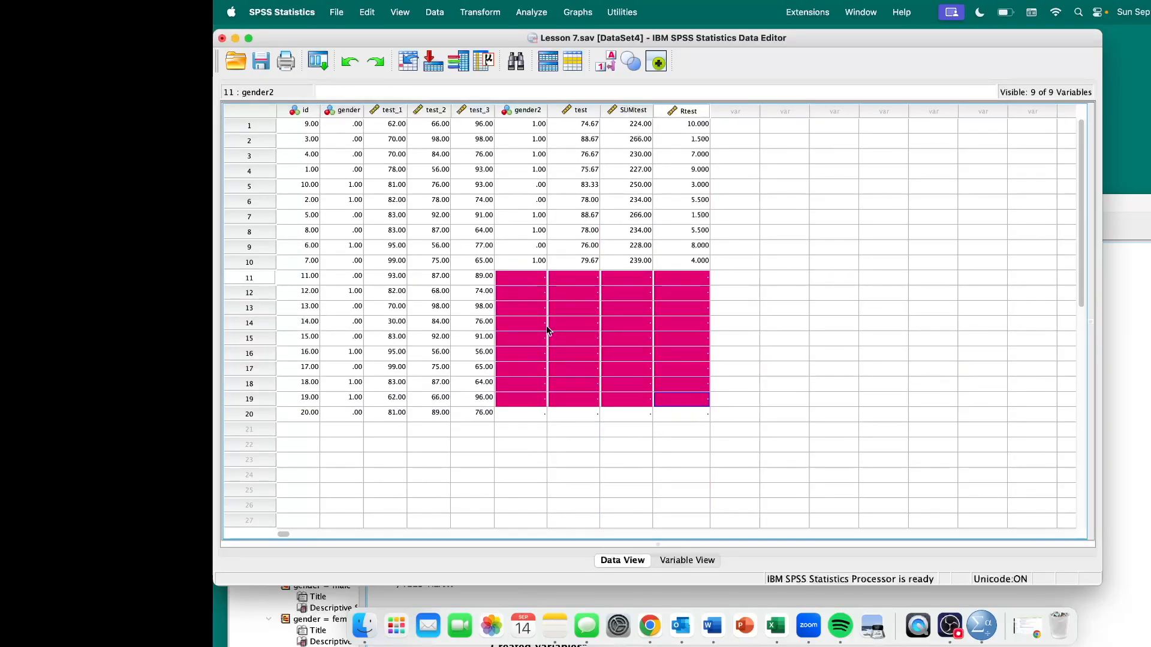
{"action": "left_click", "coordinate": [526, 282]}
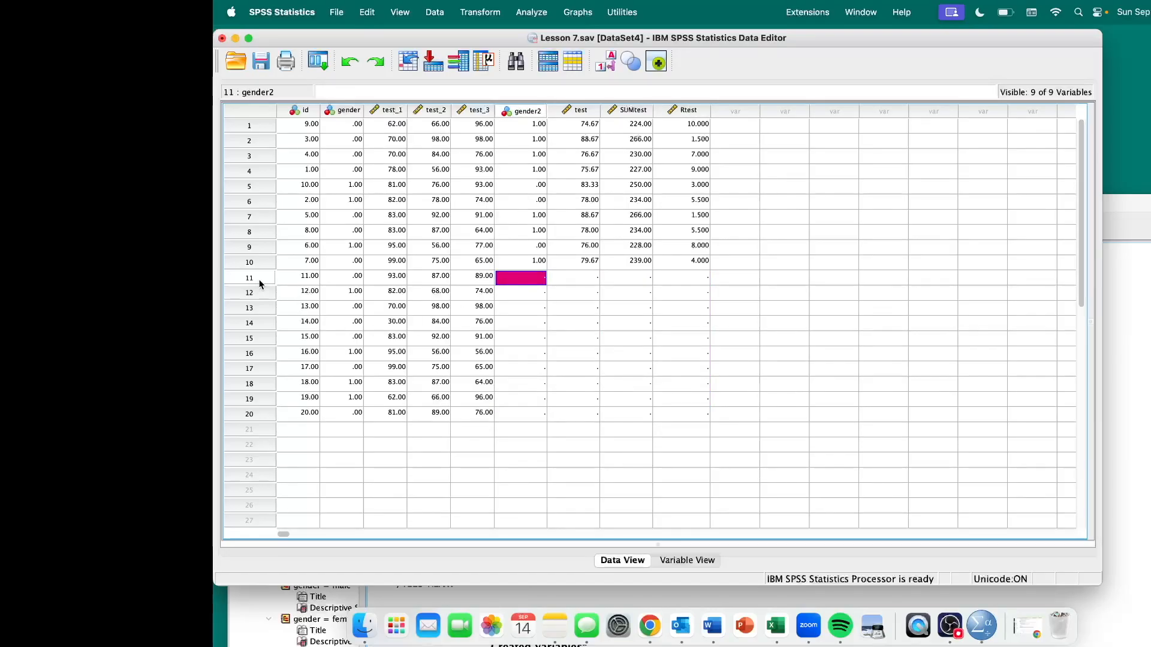
Step: Highlight the appended cases in rows 11 to 20, and review their id through test_3 values
{"action": "left_click_drag", "start_coordinate": [260, 284], "coordinate": [264, 424]}
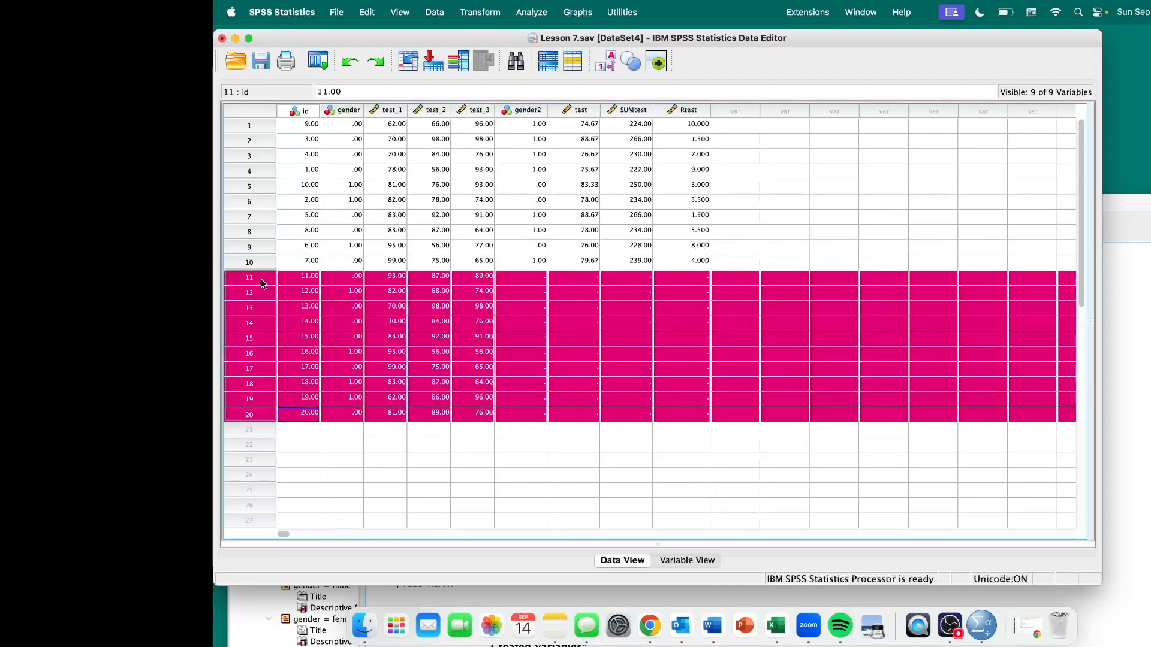
{"action": "left_click", "coordinate": [326, 276]}
{"action": "left_click_drag", "start_coordinate": [297, 280], "coordinate": [464, 416]}
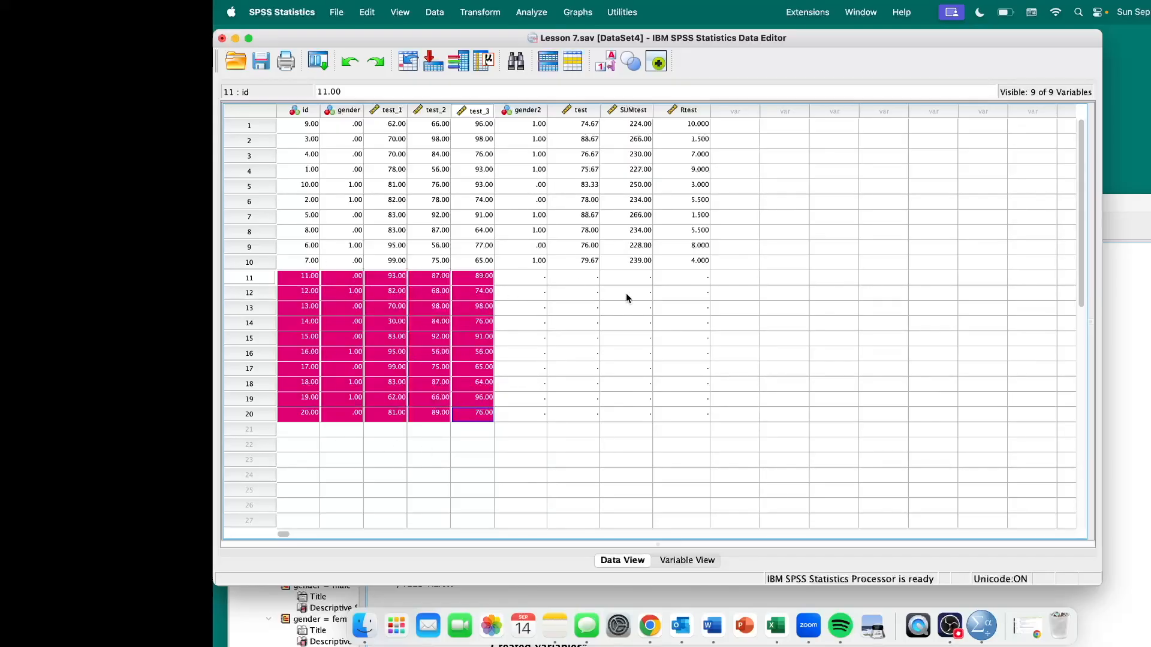
Step: Sort the merged cases by participant id in ascending order and return to the Lesson 7 data
{"action": "left_click_drag", "start_coordinate": [233, 263], "coordinate": [243, 130]}
{"action": "left_click_drag", "start_coordinate": [312, 264], "coordinate": [307, 129]}
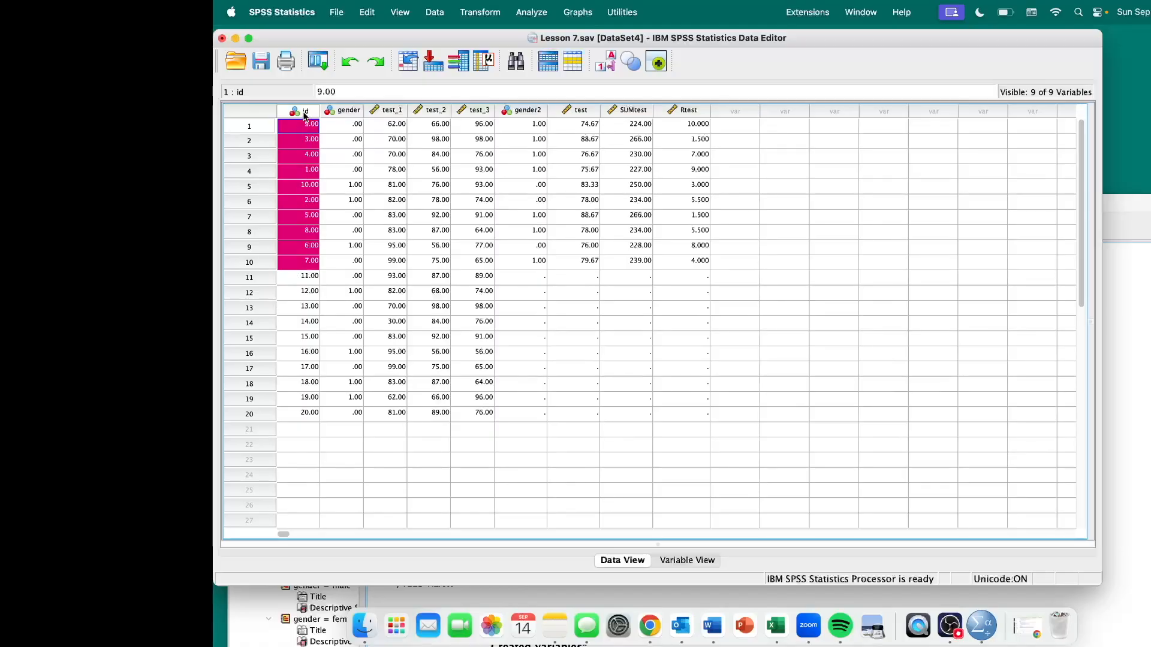
{"action": "left_click", "coordinate": [302, 111]}
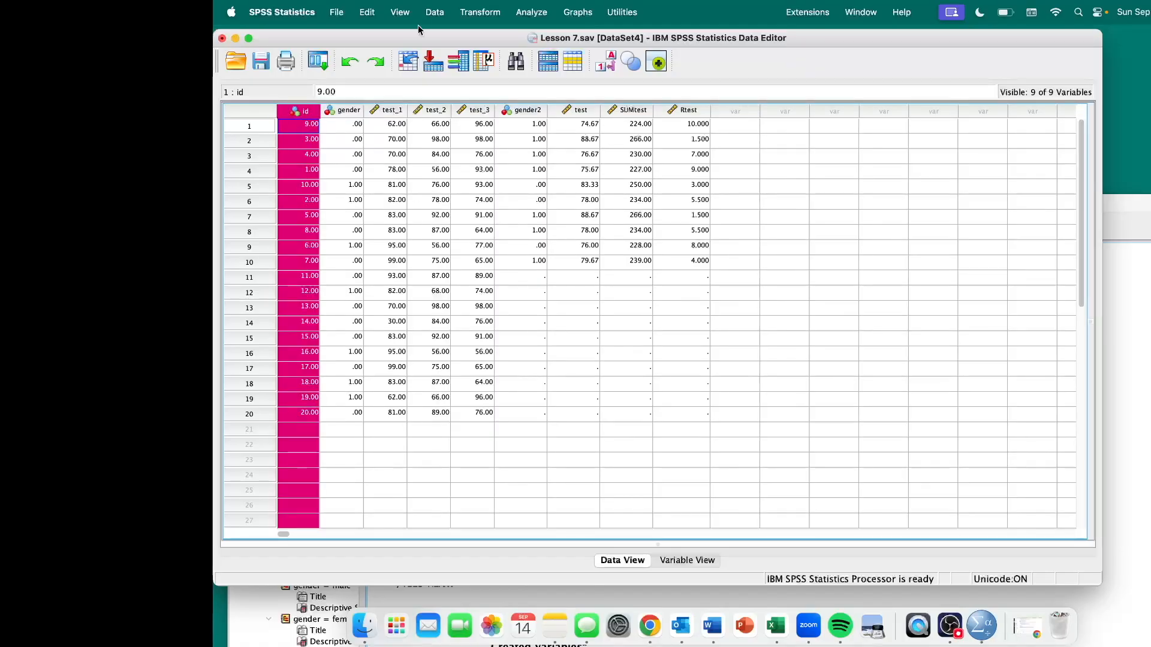
{"action": "left_click", "coordinate": [436, 13]}
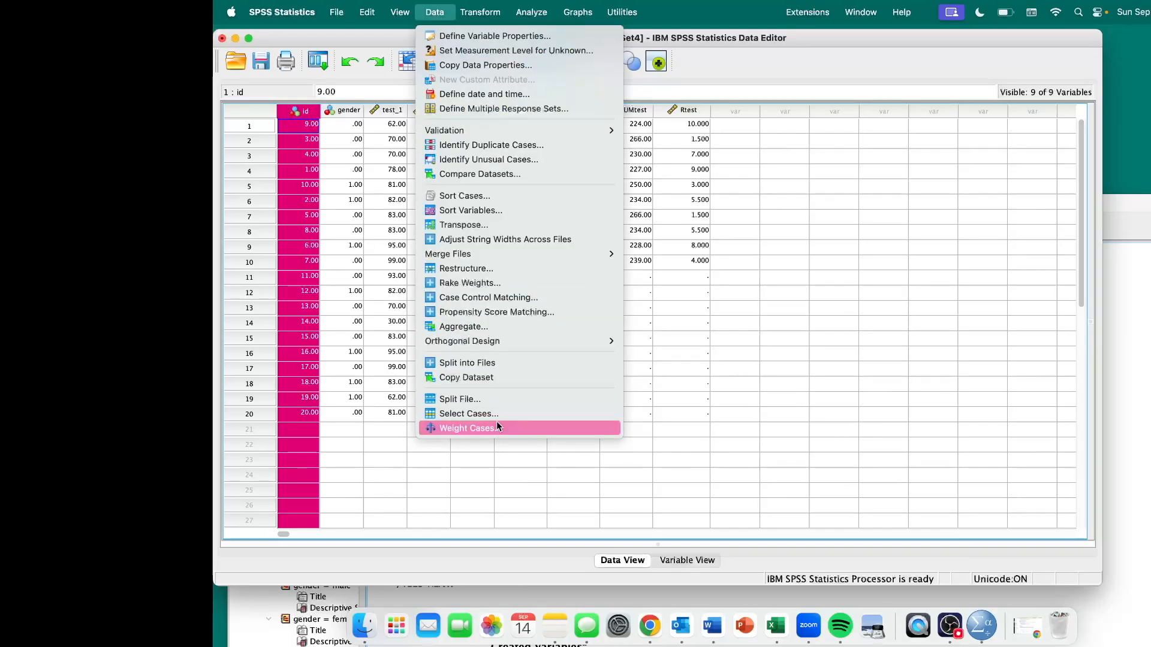
{"action": "left_click", "coordinate": [549, 199]}
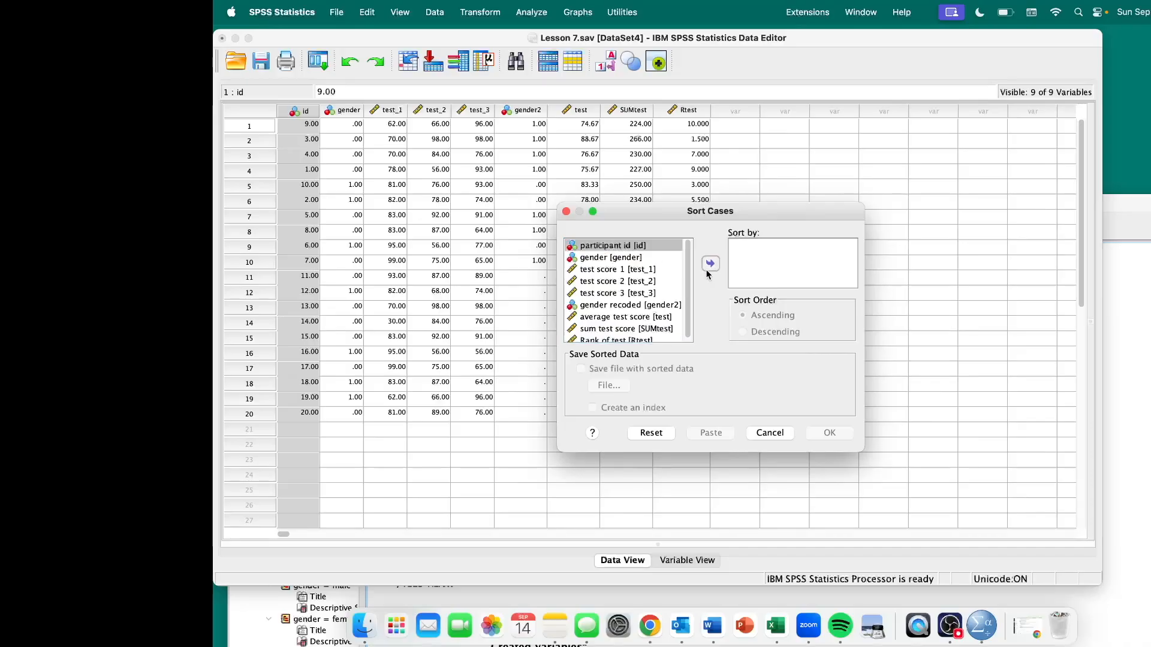
{"action": "left_click", "coordinate": [710, 263]}
{"action": "left_click", "coordinate": [829, 433]}
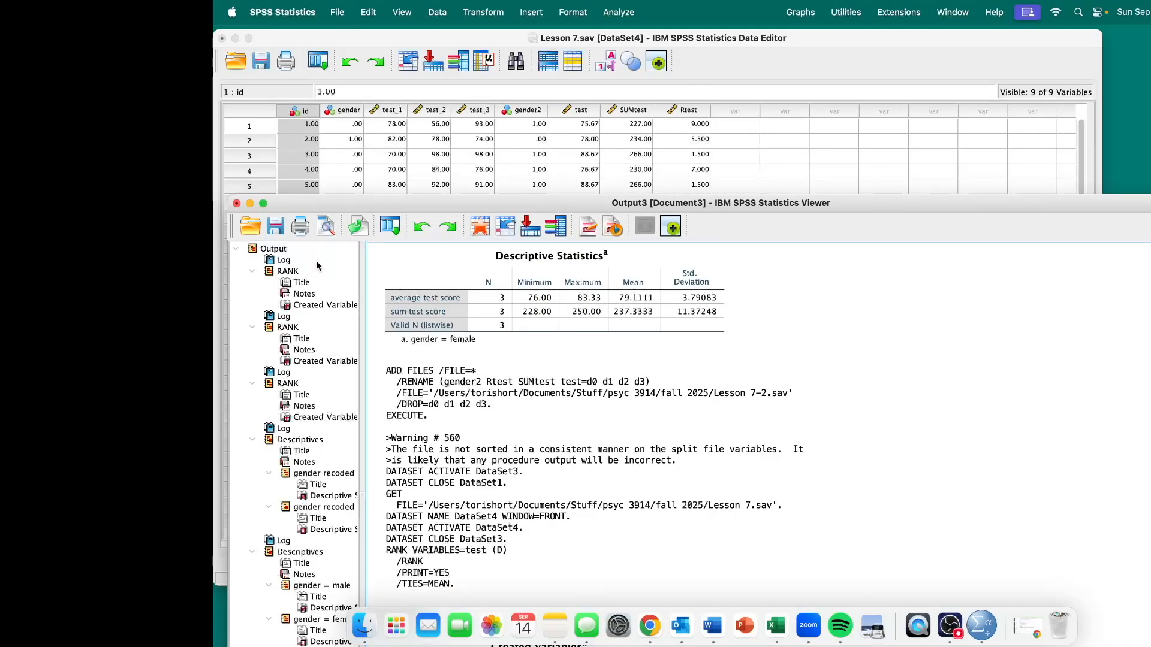
{"action": "left_click", "coordinate": [382, 38]}
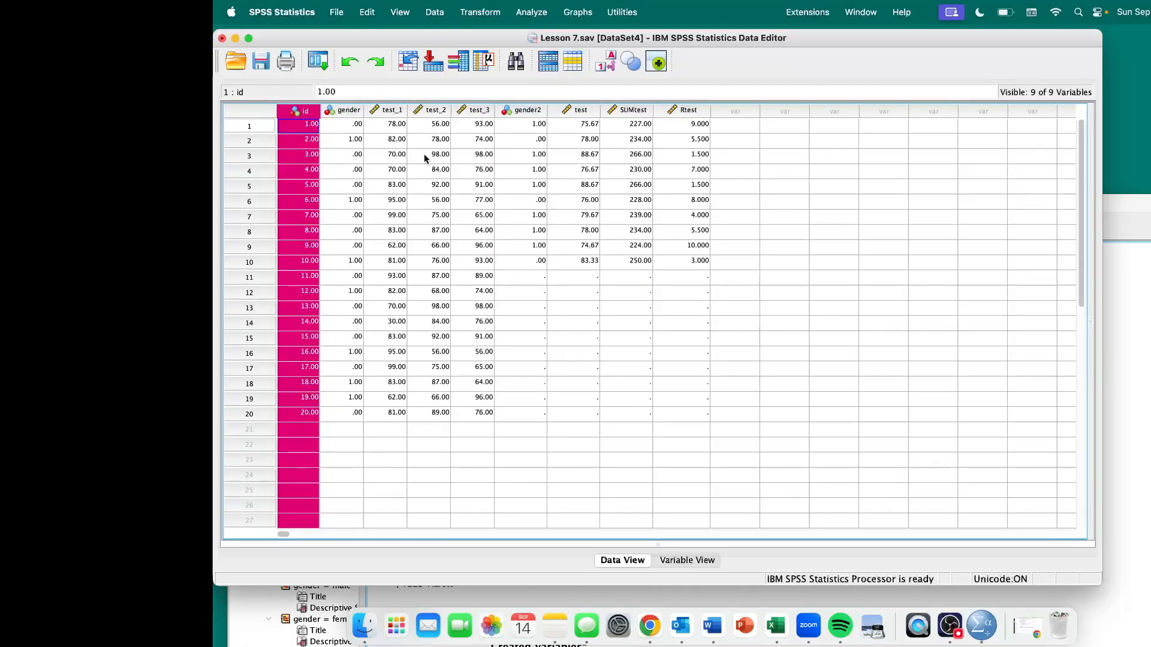
Step: Review the test_1 to test_3 columns, the id values of the sorted cases, and the unused columns after Rtest
{"action": "left_click", "coordinate": [391, 114]}
{"action": "left_click", "coordinate": [446, 113]}
{"action": "left_click", "coordinate": [488, 113]}
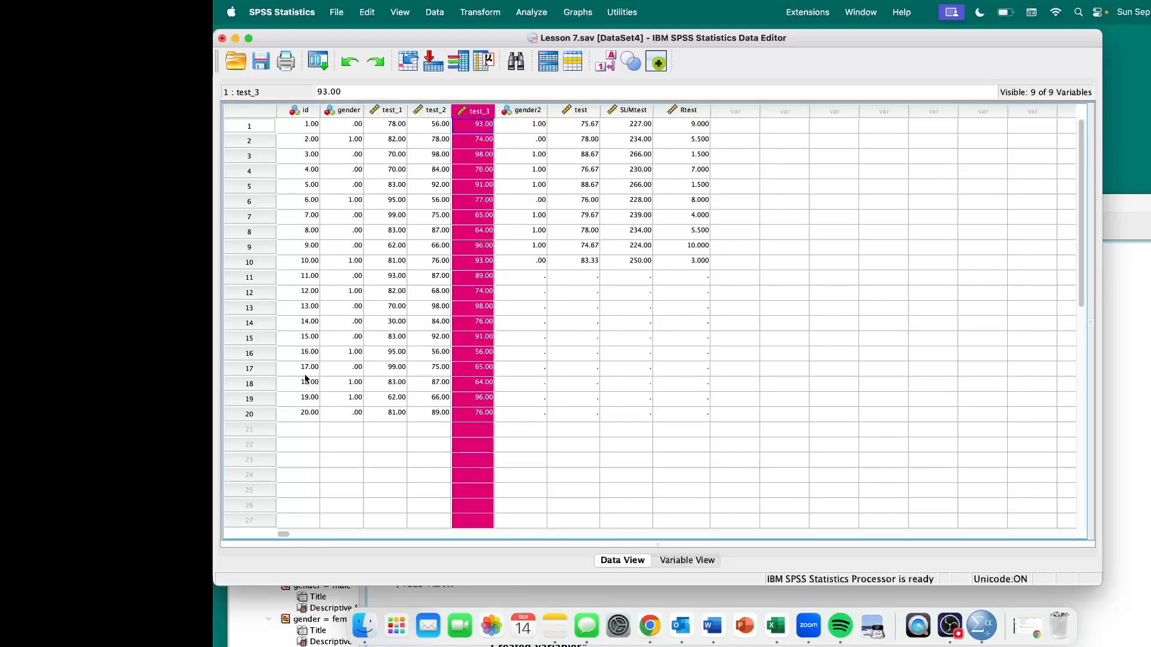
{"action": "left_click", "coordinate": [307, 111]}
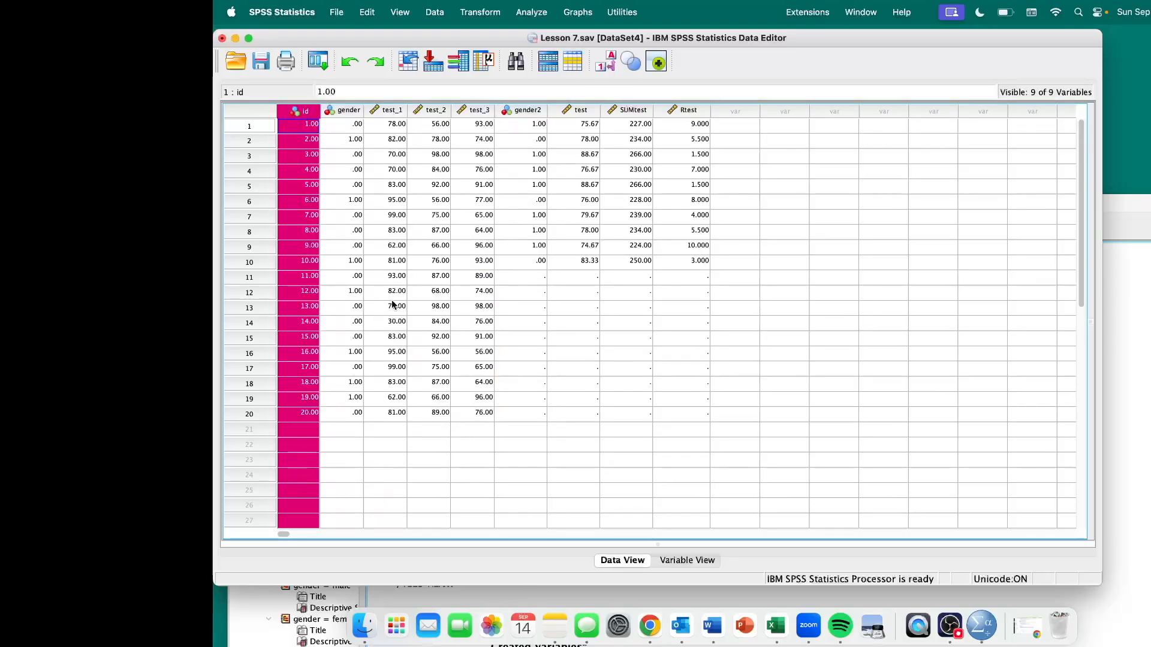
{"action": "left_click", "coordinate": [369, 169]}
{"action": "left_click_drag", "start_coordinate": [301, 126], "coordinate": [302, 268]}
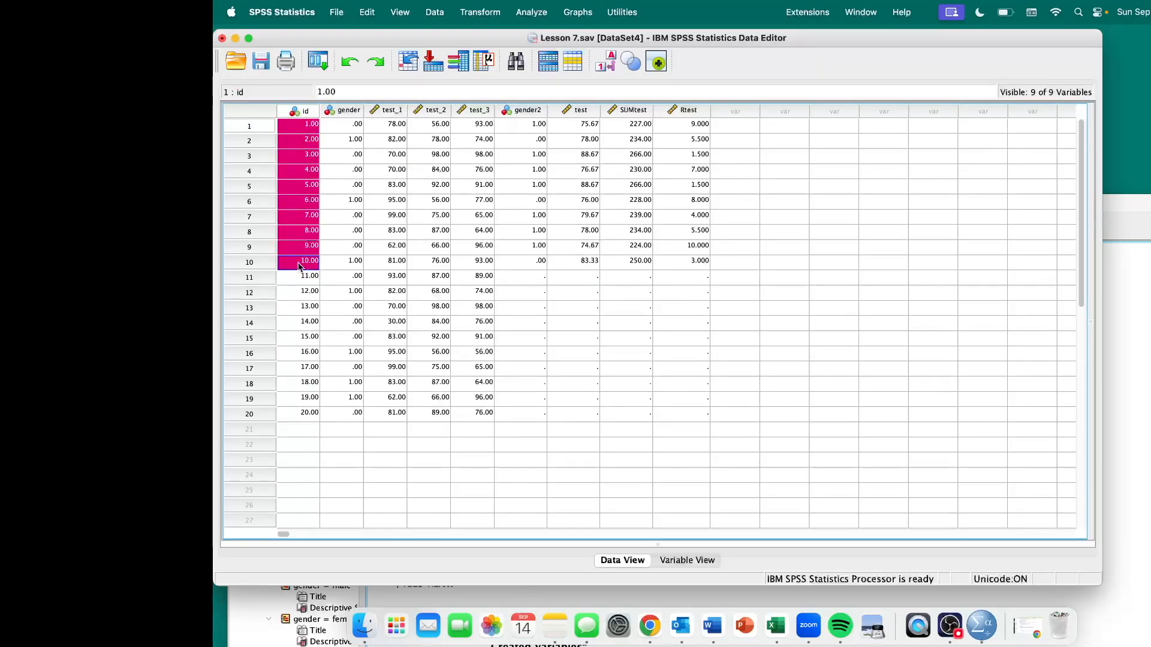
{"action": "left_click", "coordinate": [413, 201]}
{"action": "left_click_drag", "start_coordinate": [302, 124], "coordinate": [308, 393]}
{"action": "left_click", "coordinate": [521, 216]}
{"action": "left_click_drag", "start_coordinate": [749, 113], "coordinate": [848, 115]}
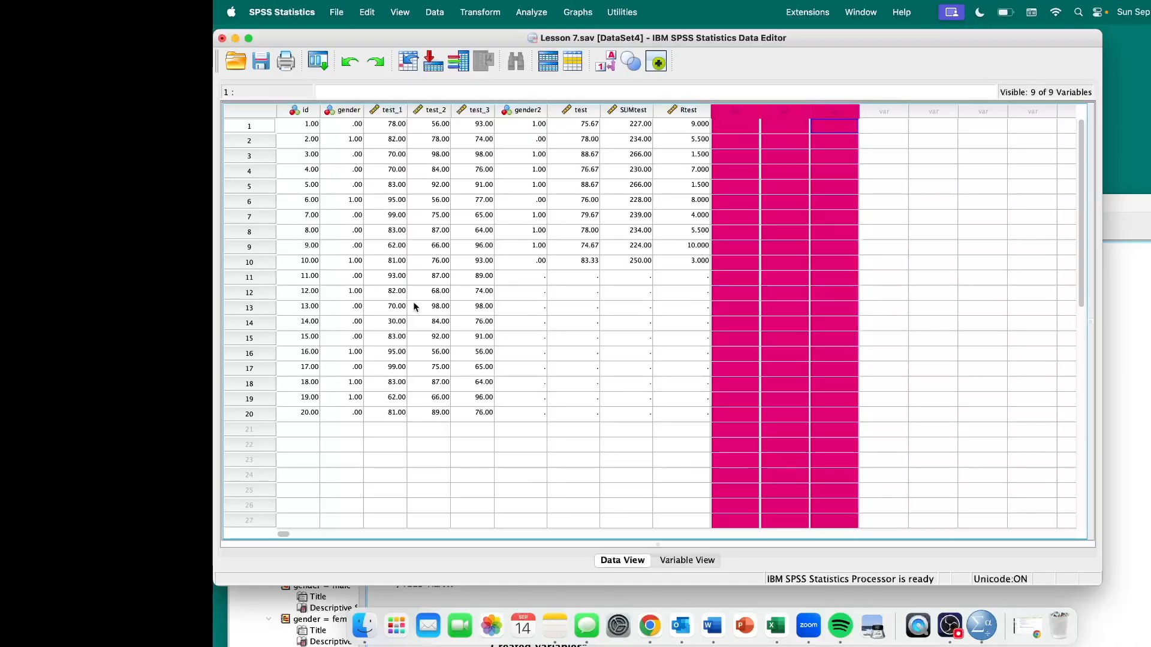
Step: Start an Add Variables merge into the active dataset using the external data file Excel import.sav
{"action": "left_click", "coordinate": [317, 129]}
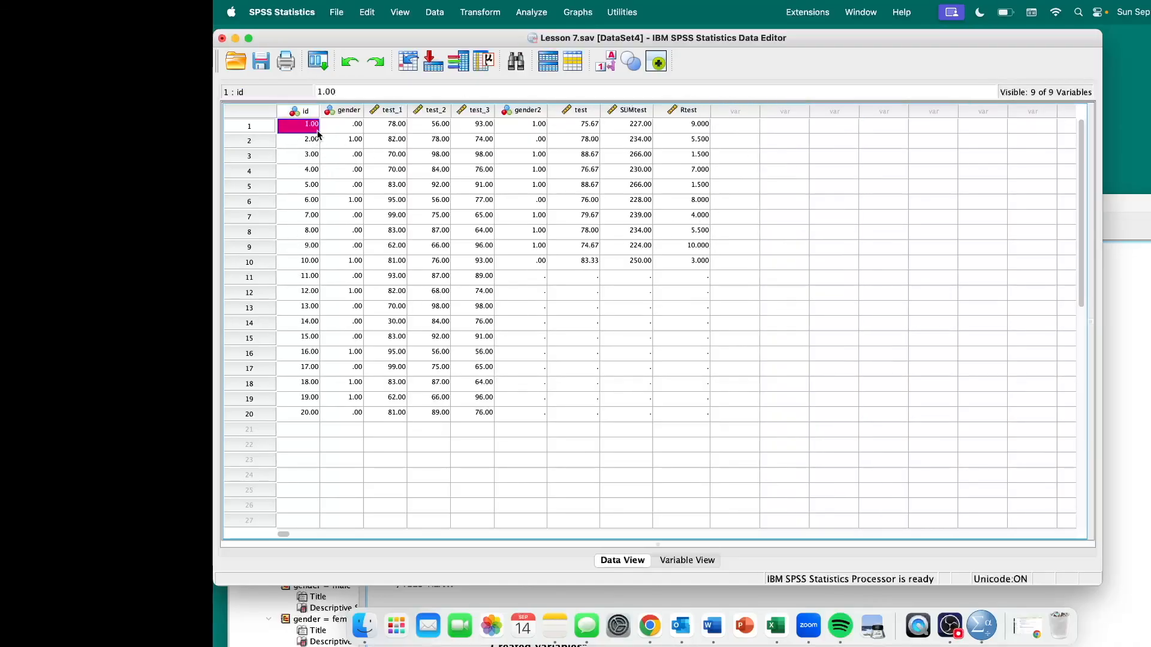
{"action": "left_click", "coordinate": [435, 13]}
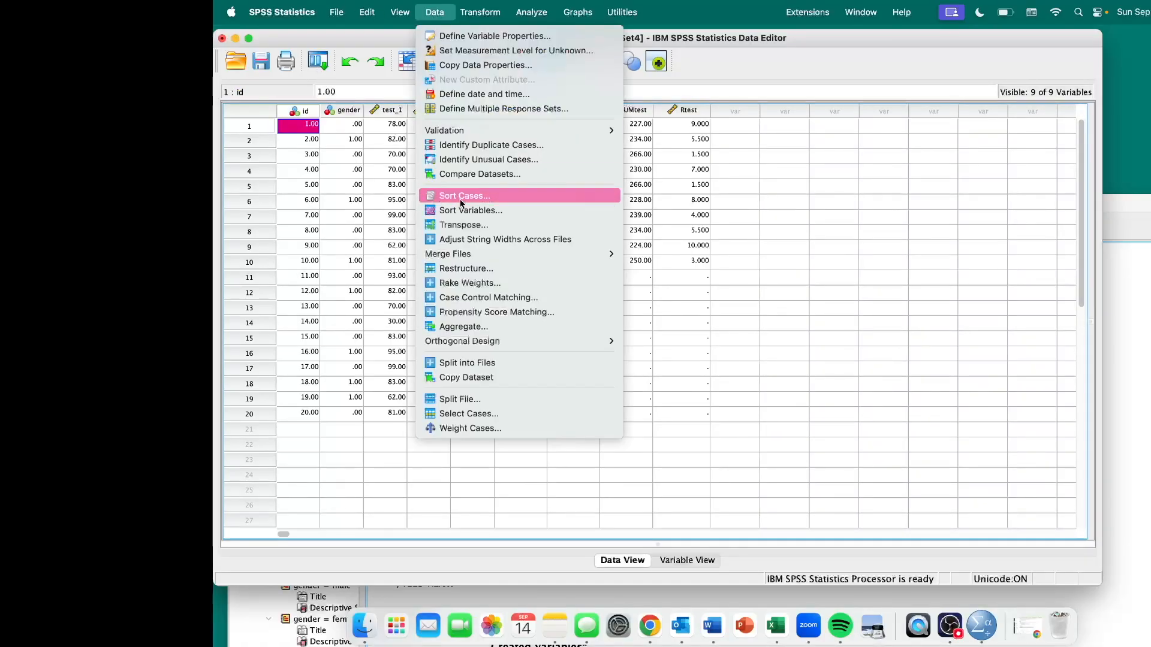
{"action": "mouse_move", "coordinate": [461, 256]}
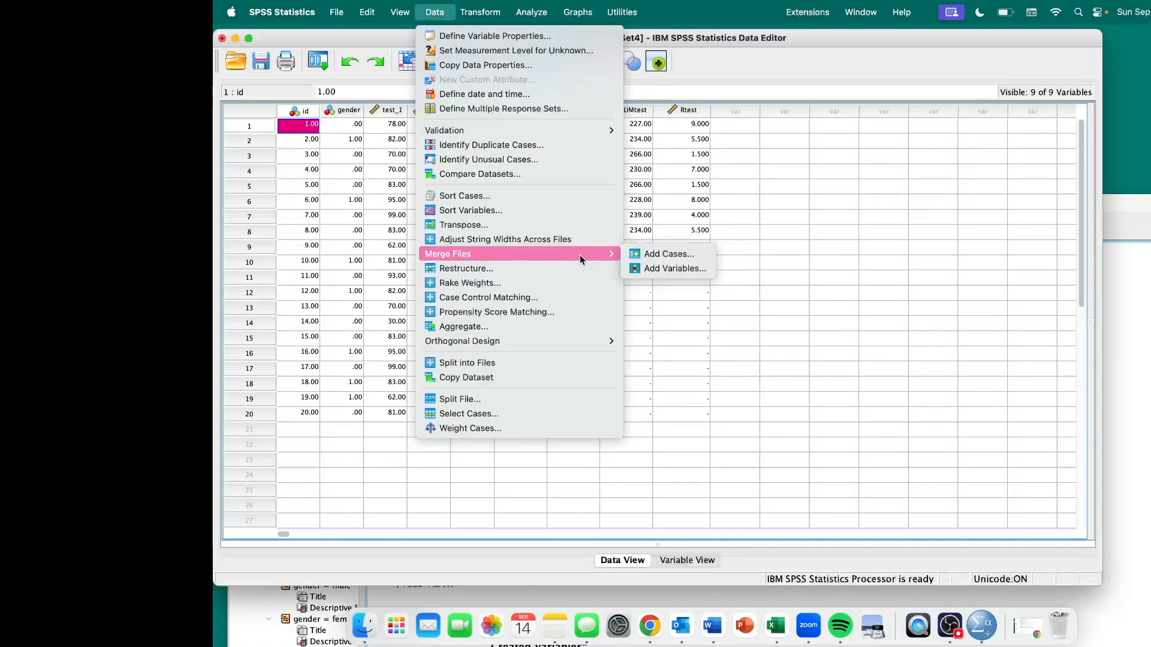
{"action": "left_click", "coordinate": [639, 268]}
{"action": "left_click", "coordinate": [845, 343]}
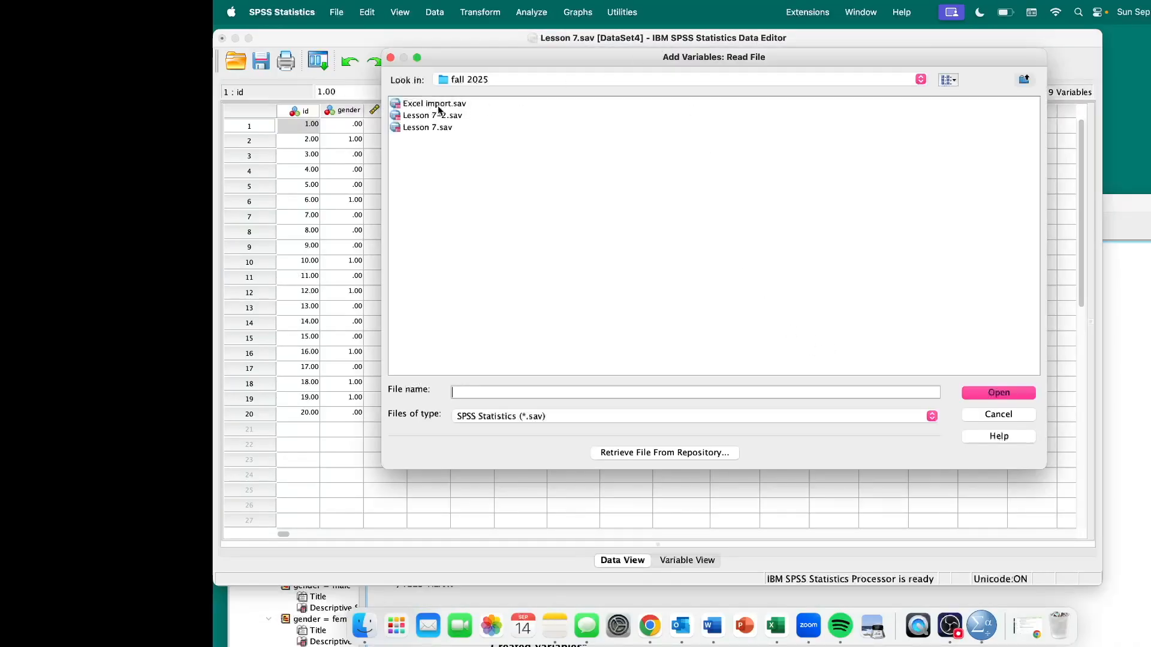
{"action": "left_click", "coordinate": [437, 105]}
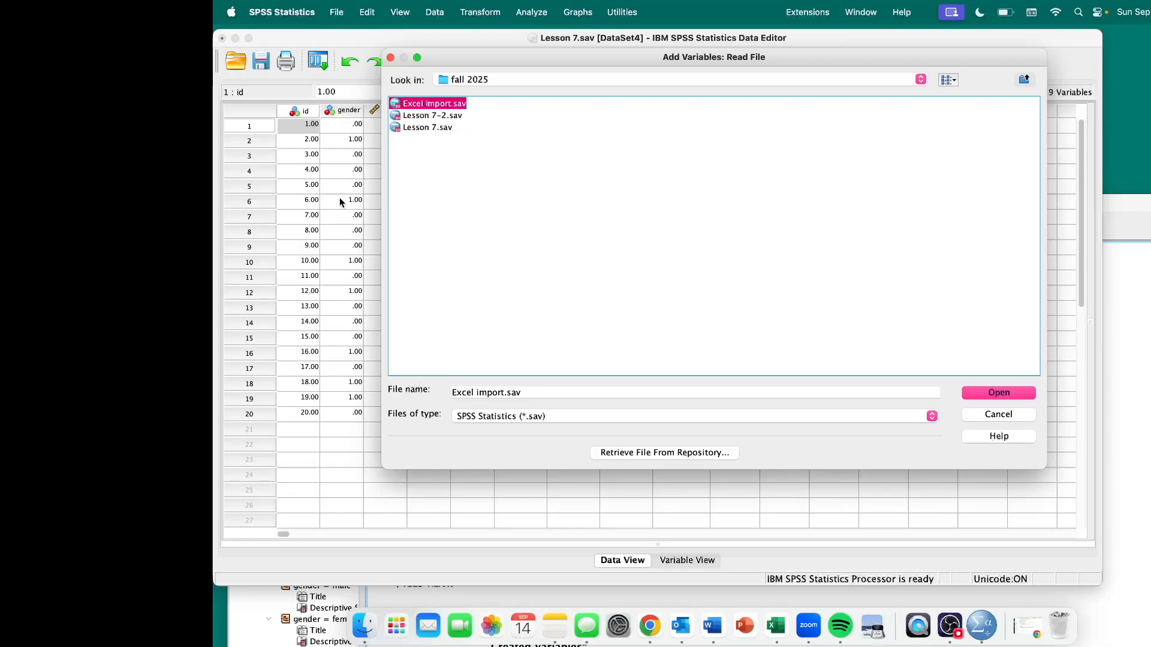
{"action": "left_click", "coordinate": [998, 392]}
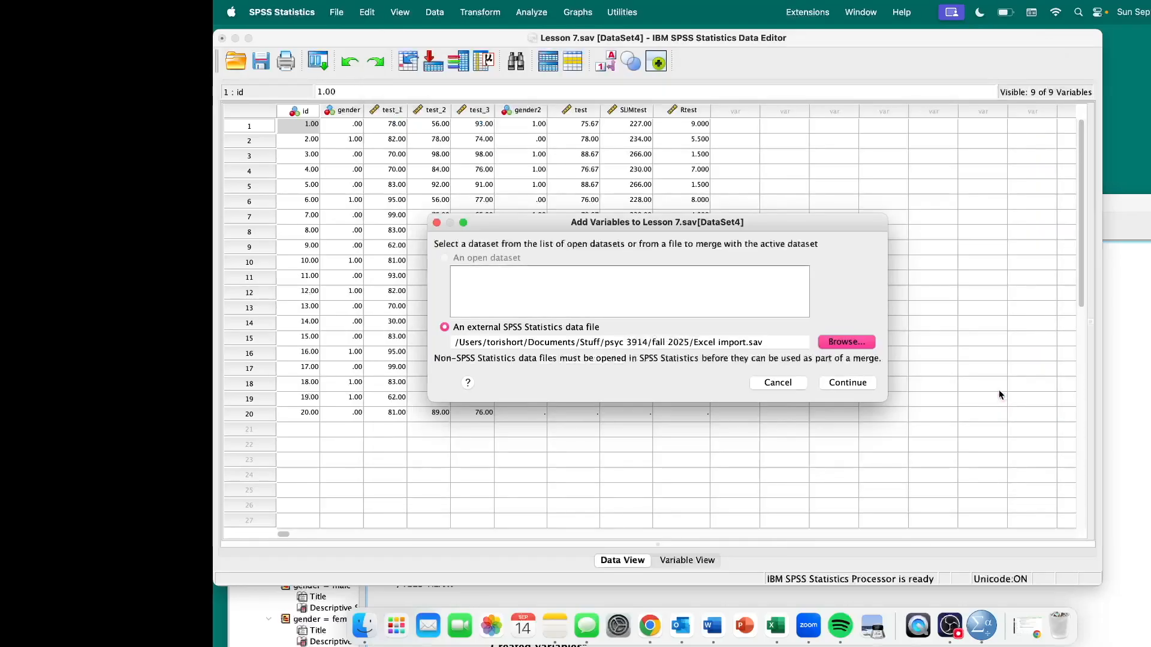
{"action": "left_click", "coordinate": [849, 382]}
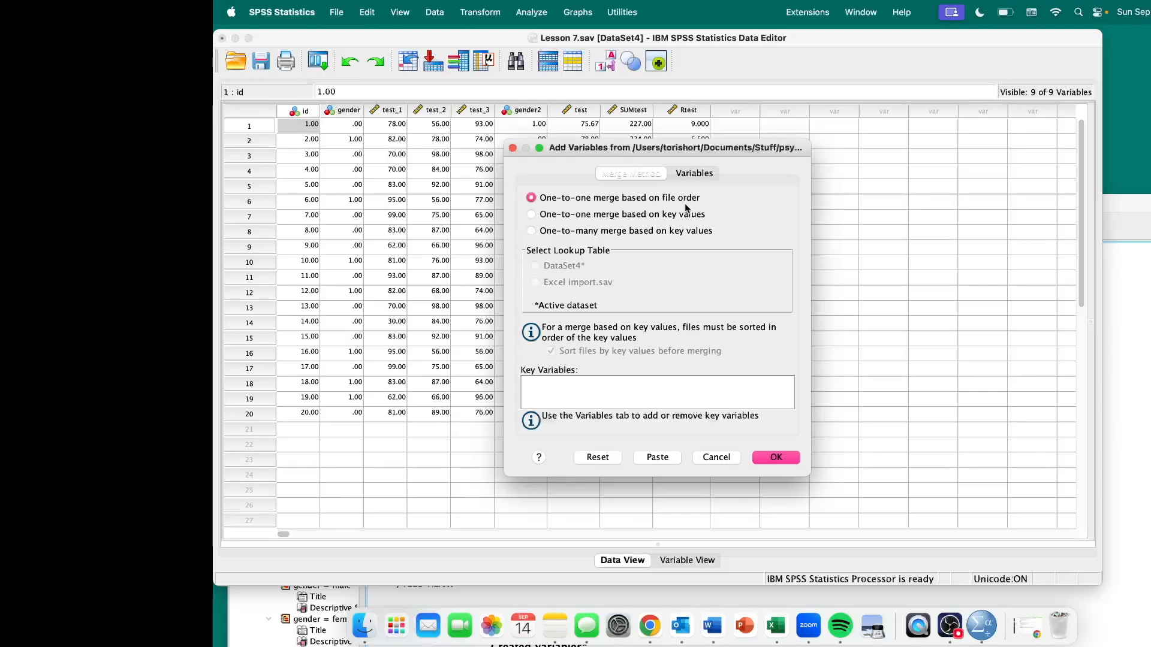
Step: Try to set up a one-to-one merge based on key values with id as the key variable
{"action": "left_click", "coordinate": [692, 174]}
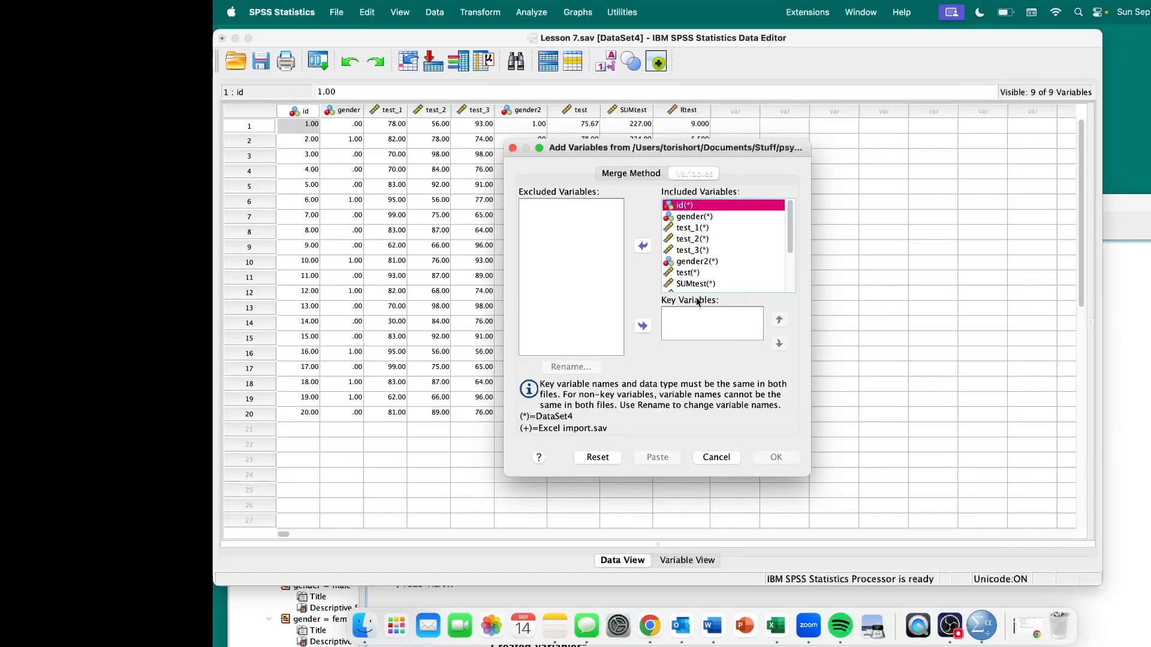
{"action": "left_click", "coordinate": [699, 332]}
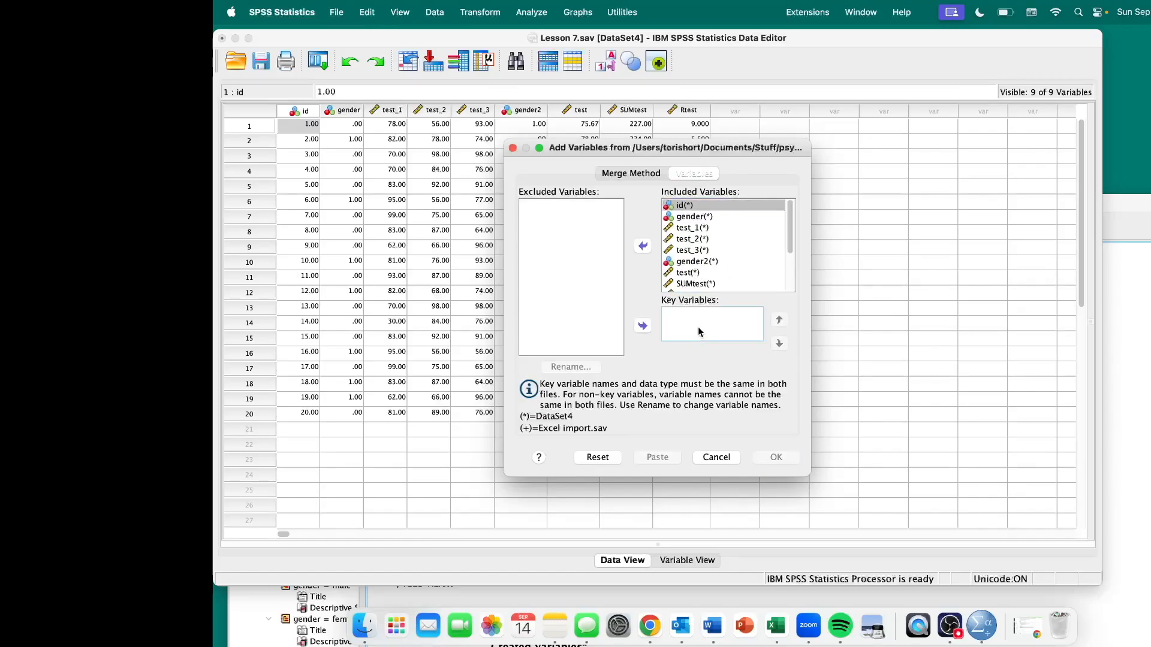
{"action": "left_click", "coordinate": [689, 207]}
{"action": "left_click", "coordinate": [647, 175]}
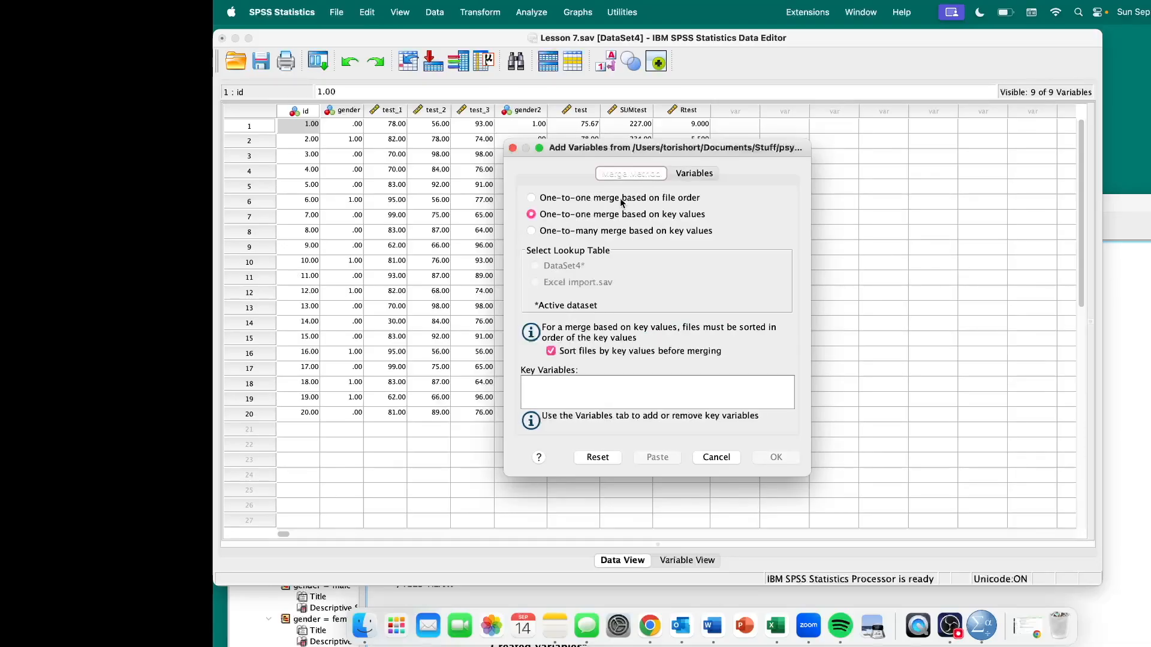
{"action": "left_click", "coordinate": [695, 173]}
{"action": "left_click", "coordinate": [695, 206]}
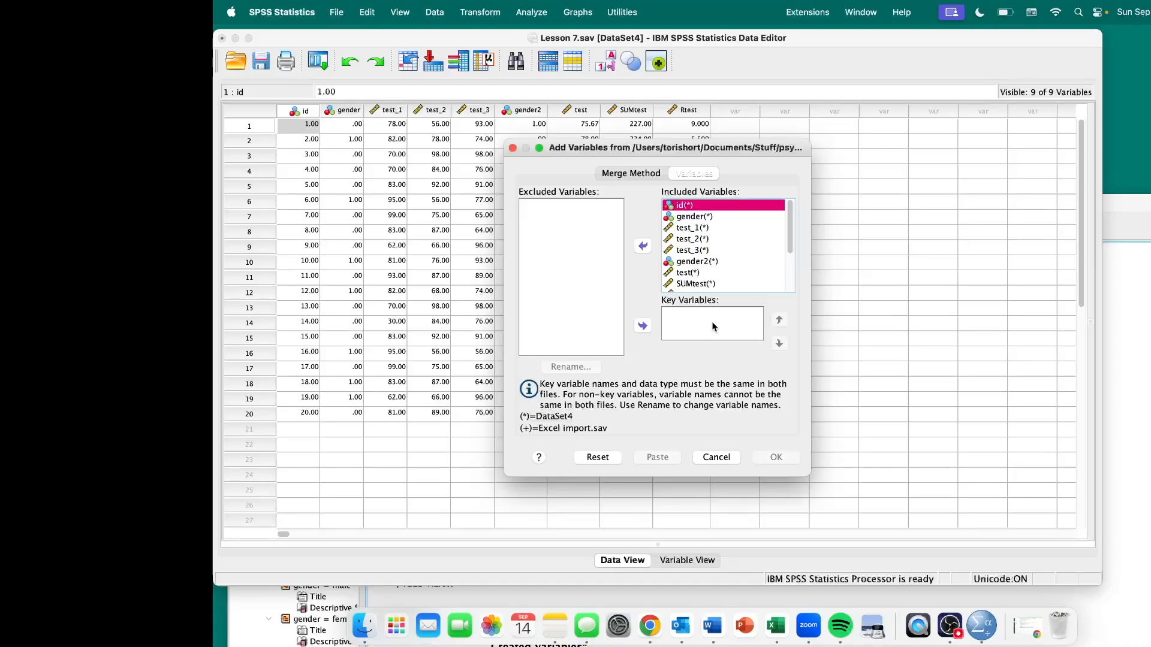
Step: Set the merge method to one-to-one based on file order, run the merge, and return to the Lesson 7 data
{"action": "left_click", "coordinate": [634, 173]}
{"action": "left_click", "coordinate": [621, 198]}
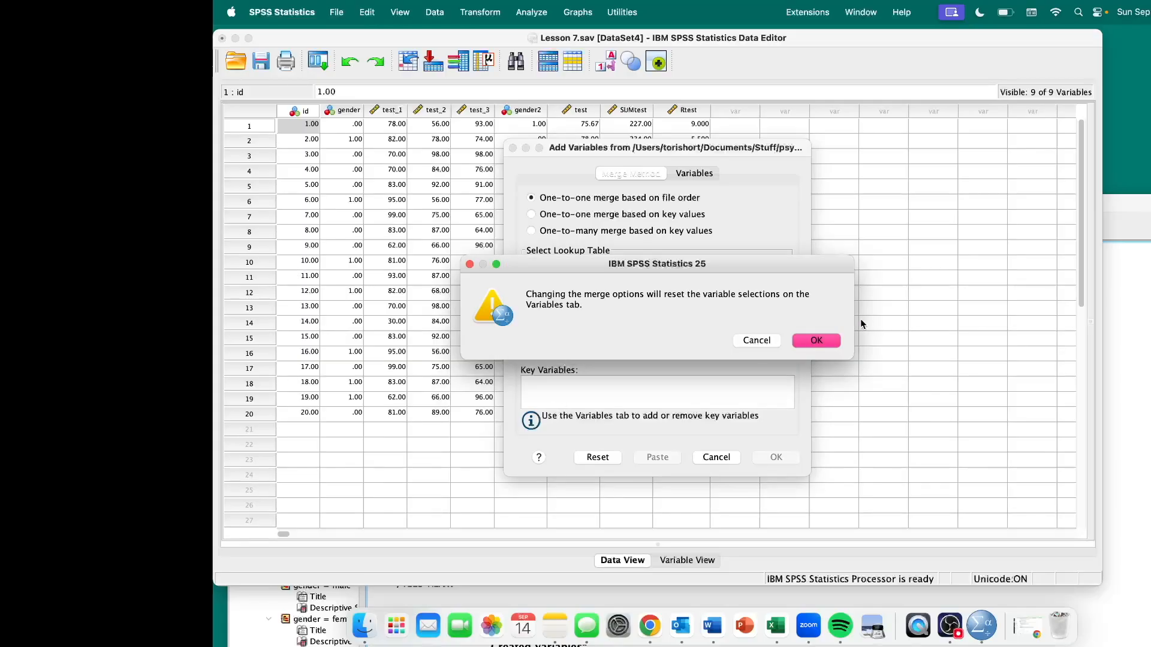
{"action": "left_click", "coordinate": [814, 340]}
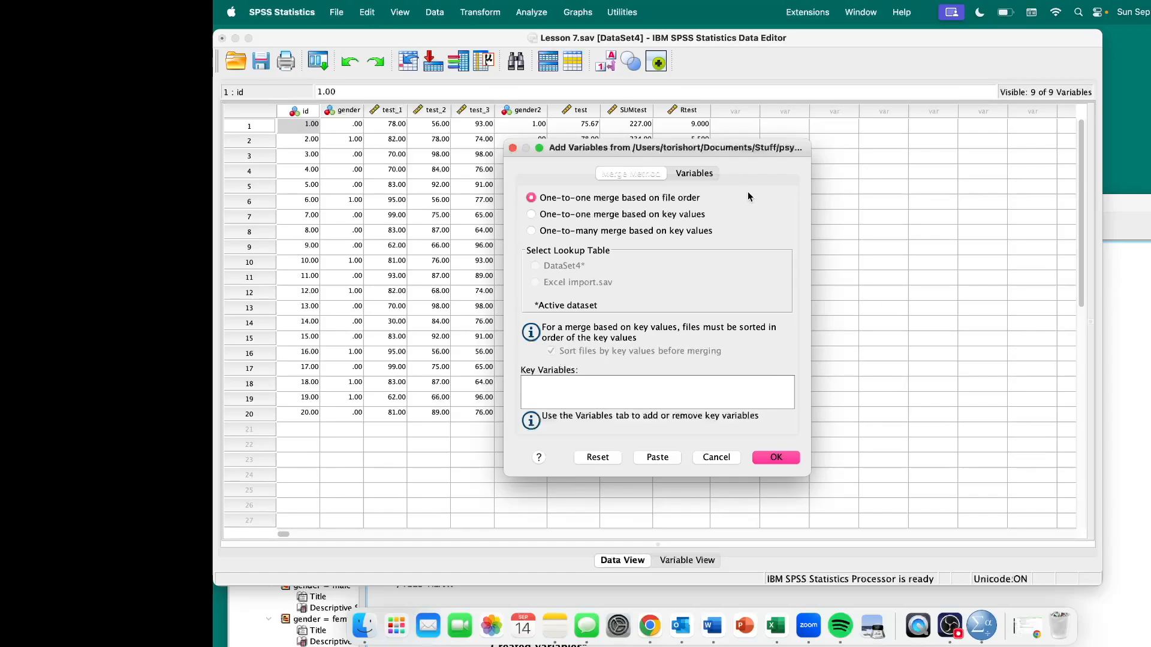
{"action": "left_click", "coordinate": [776, 458]}
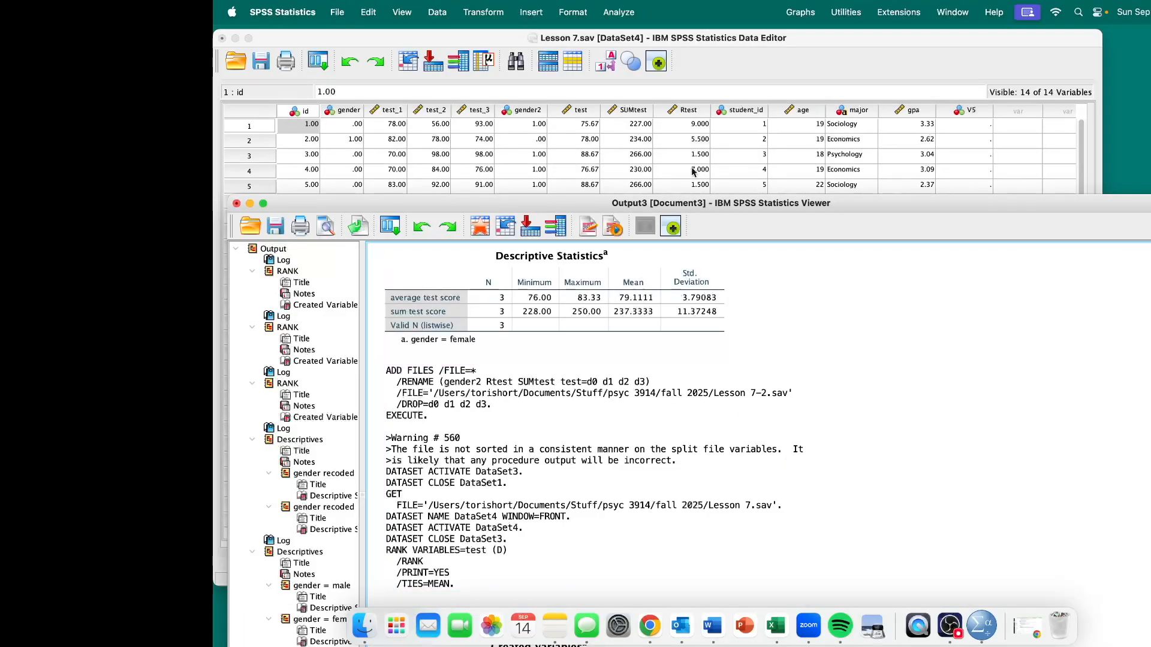
{"action": "left_click", "coordinate": [753, 38]}
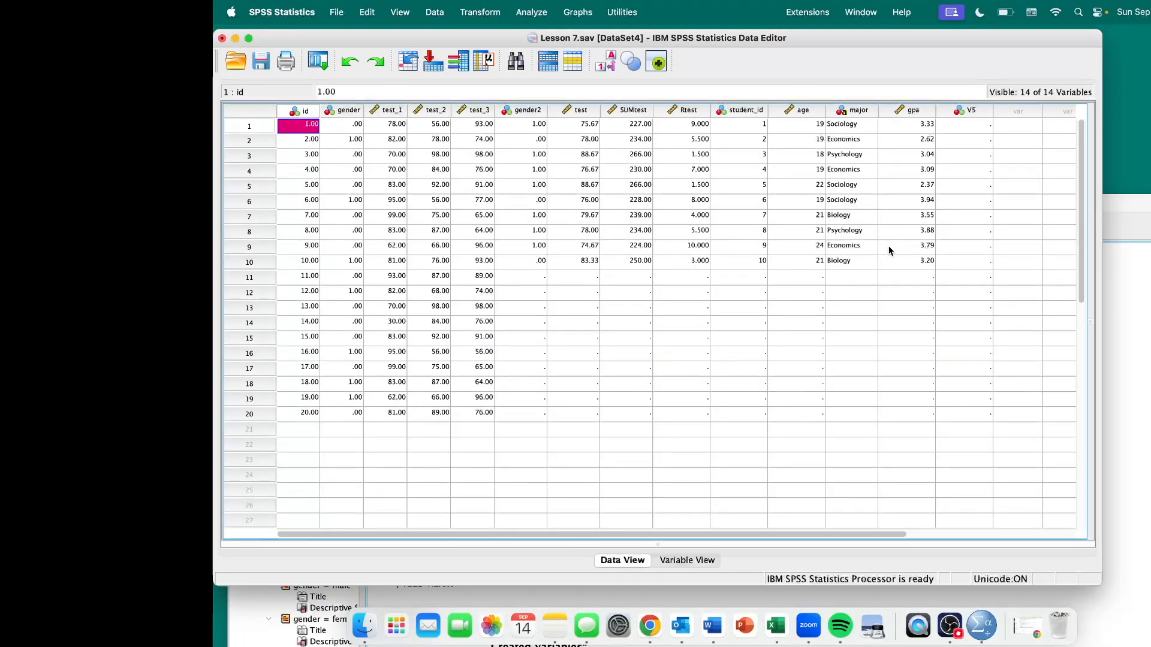
Step: Compare the added student_id column with the id column for the first ten cases, including their age, major and gpa values
{"action": "scroll", "coordinate": [880, 295], "scroll_direction": "right", "scroll_amount": 5}
{"action": "scroll", "coordinate": [880, 295], "scroll_direction": "left", "scroll_amount": 5}
{"action": "left_click_drag", "start_coordinate": [309, 264], "coordinate": [752, 129]}
{"action": "left_click", "coordinate": [747, 112]}
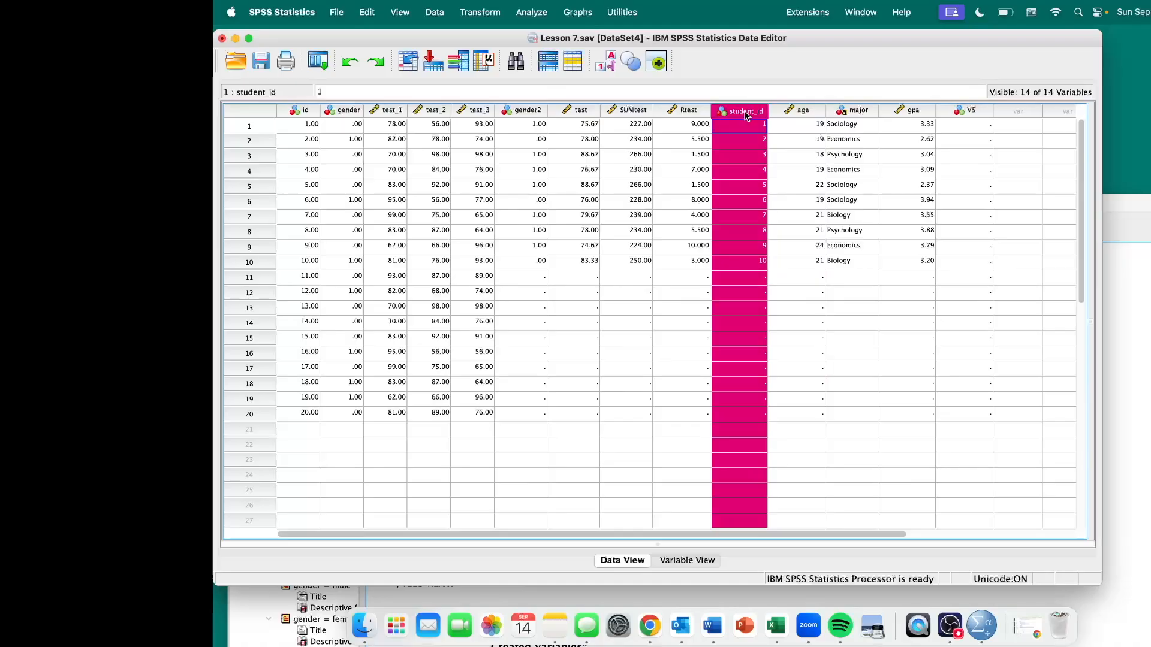
{"action": "left_click", "coordinate": [748, 129]}
{"action": "left_click_drag", "start_coordinate": [752, 264], "coordinate": [753, 127]}
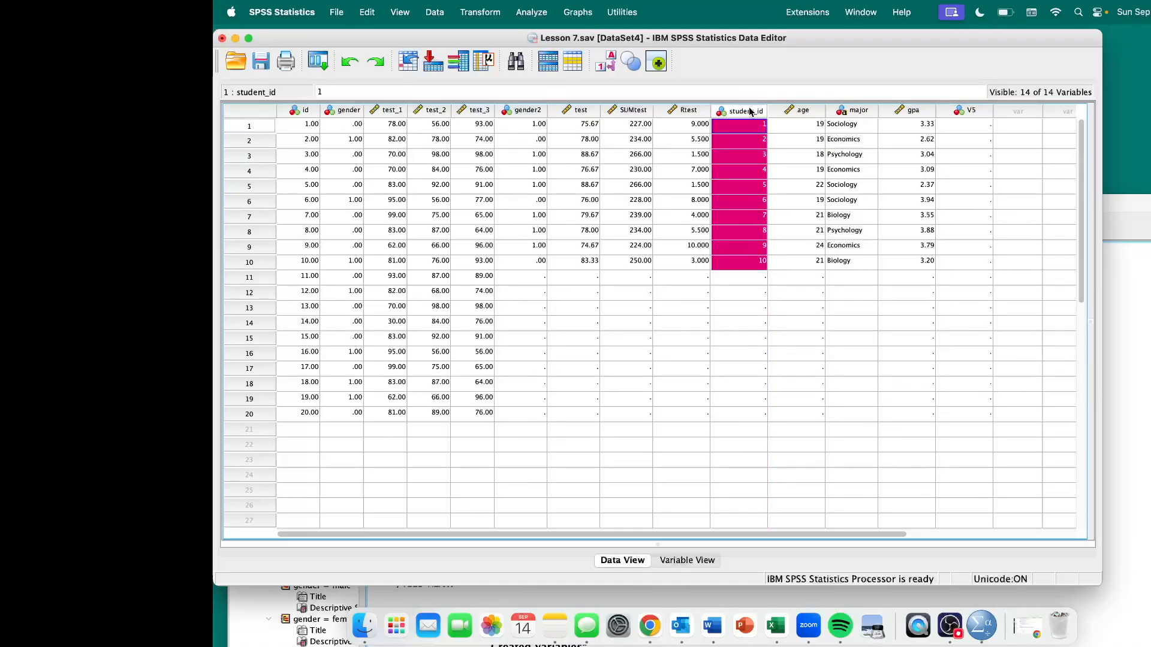
{"action": "left_click", "coordinate": [295, 112]}
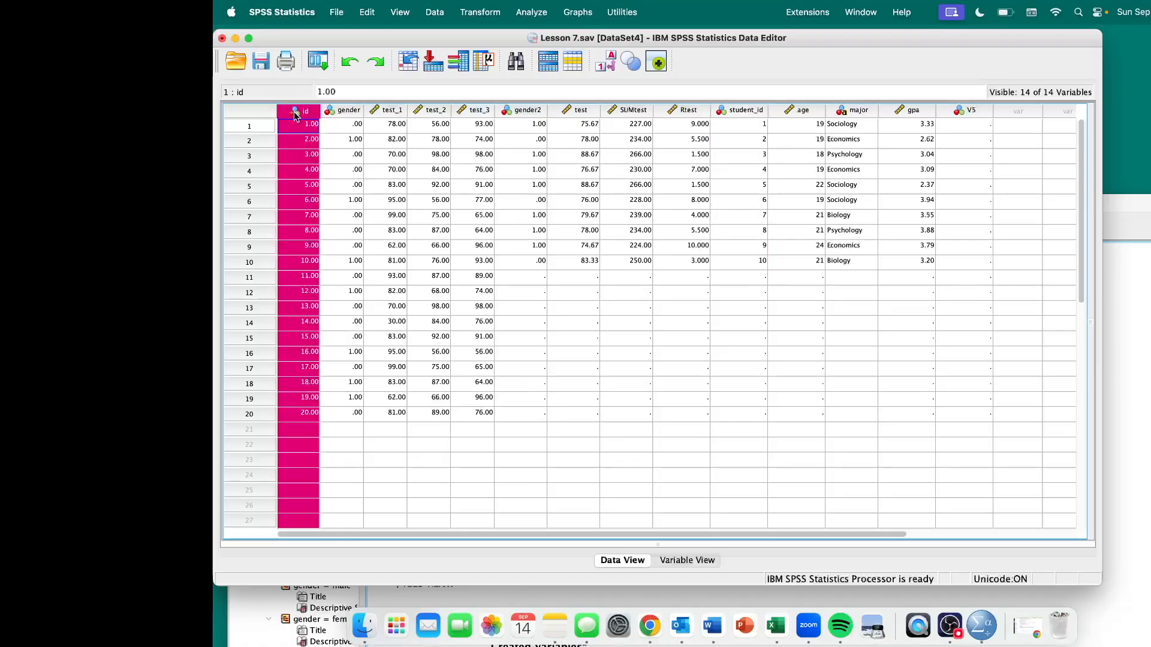
{"action": "left_click", "coordinate": [752, 113]}
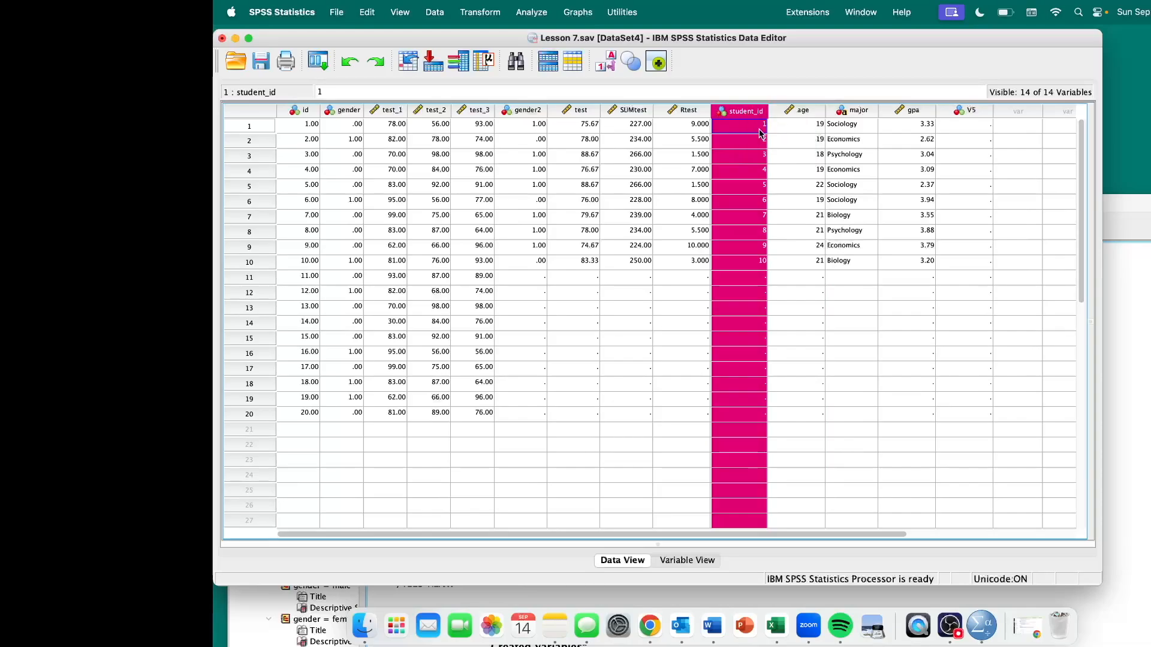
{"action": "left_click_drag", "start_coordinate": [792, 112], "coordinate": [932, 117]}
{"action": "left_click_drag", "start_coordinate": [291, 124], "coordinate": [303, 267]}
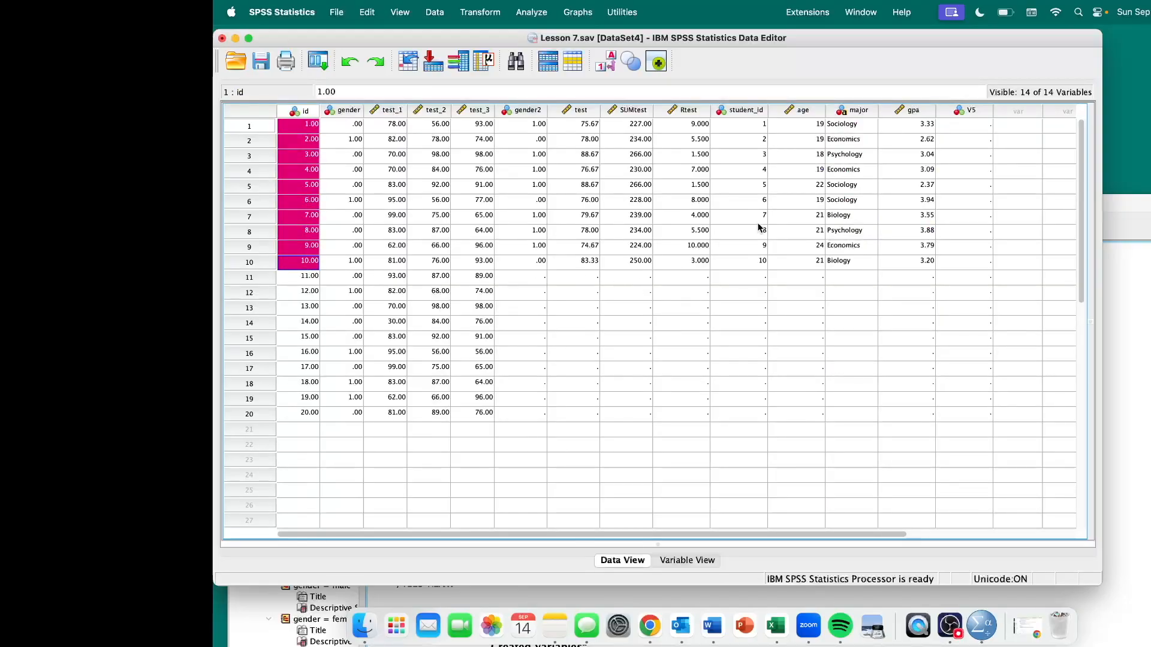
{"action": "left_click_drag", "start_coordinate": [759, 125], "coordinate": [892, 263]}
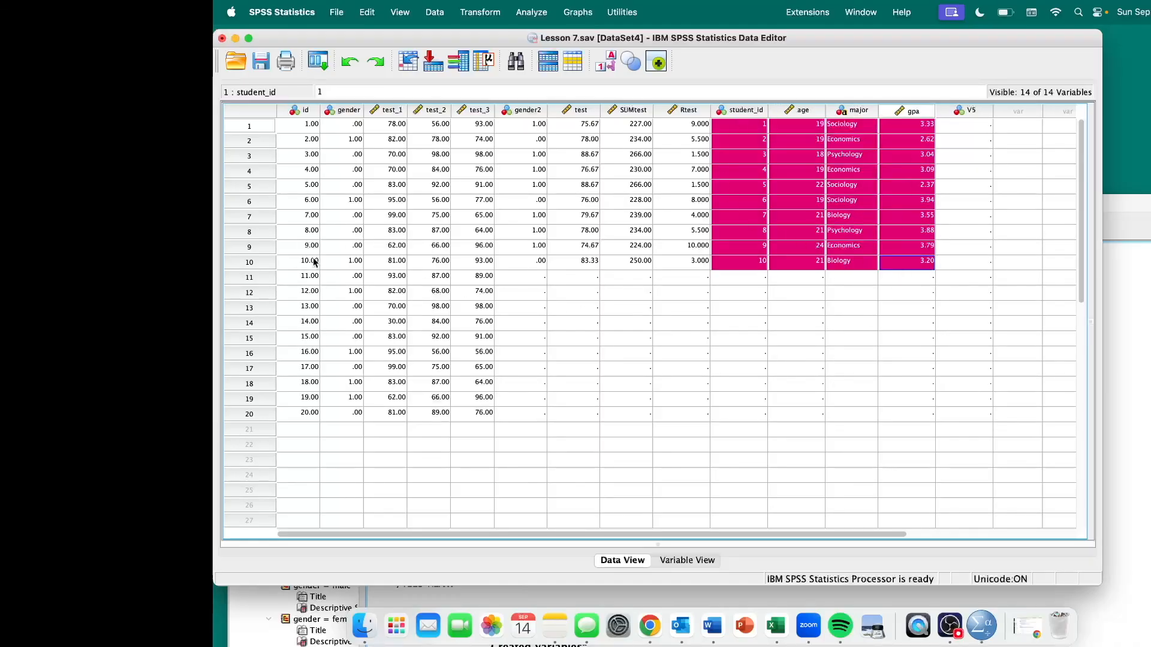
Step: Examine the added age, major and gpa columns alongside the existing test_1 to test_3 and test columns
{"action": "left_click", "coordinate": [805, 111]}
{"action": "left_click", "coordinate": [856, 111]}
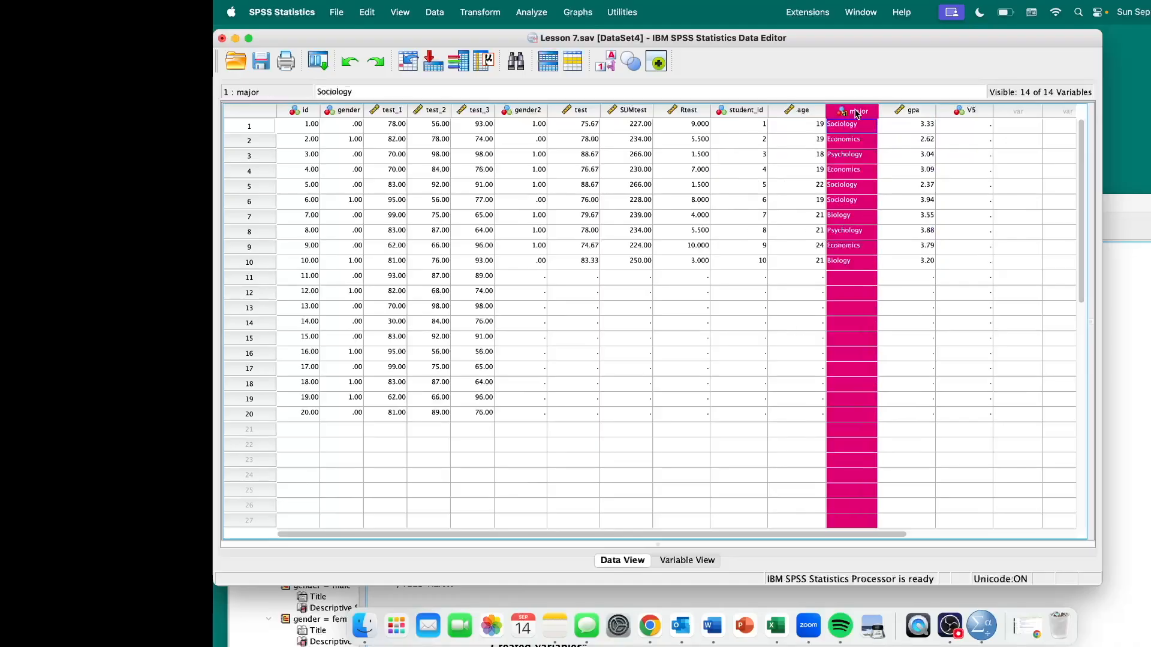
{"action": "left_click", "coordinate": [903, 113]}
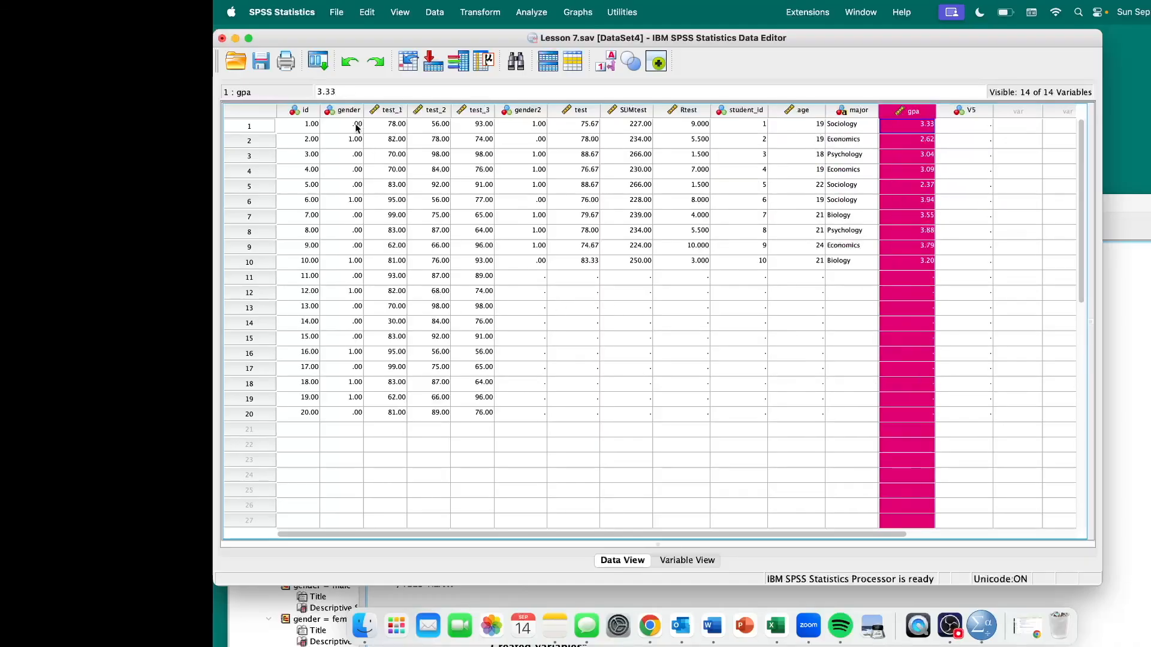
{"action": "left_click_drag", "start_coordinate": [389, 110], "coordinate": [468, 113]}
{"action": "left_click", "coordinate": [569, 112]}
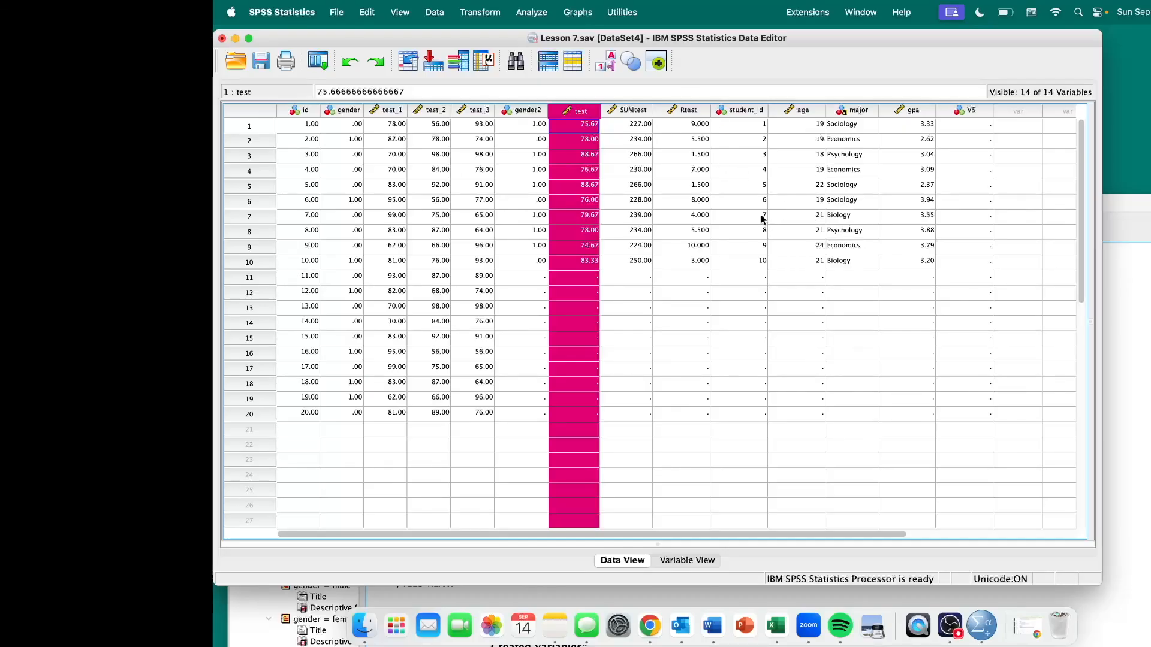
{"action": "left_click_drag", "start_coordinate": [800, 111], "coordinate": [923, 111]}
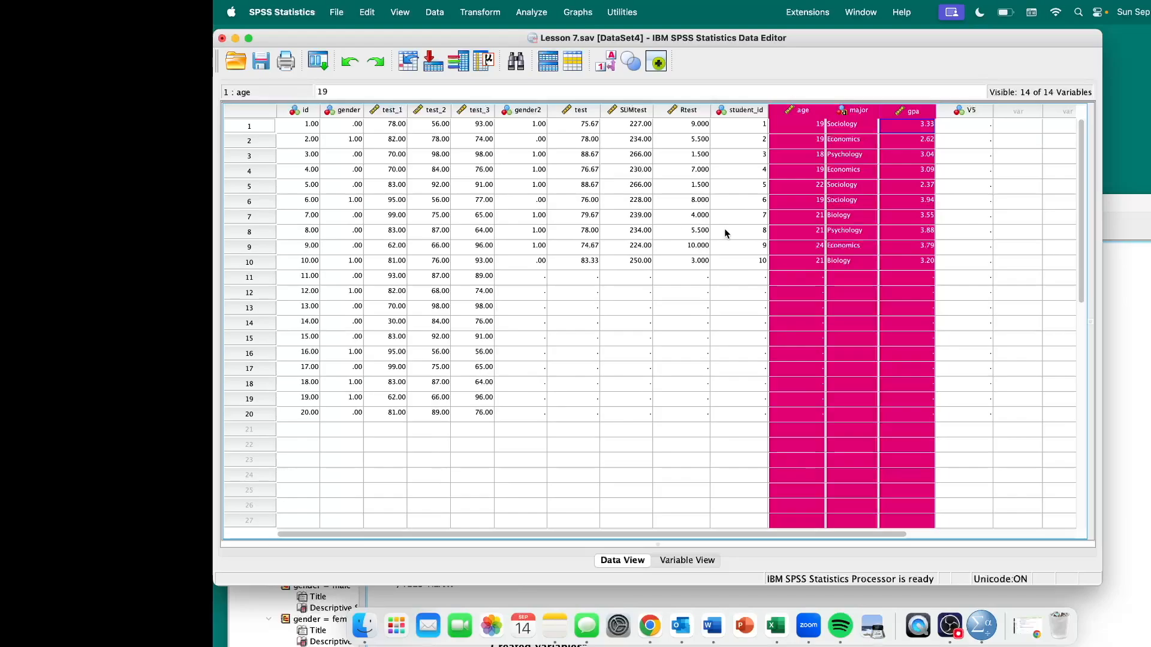
Step: Compare the student_id column with the id column in the merged Lesson 7 data, alongside test_1
{"action": "left_click", "coordinate": [736, 112]}
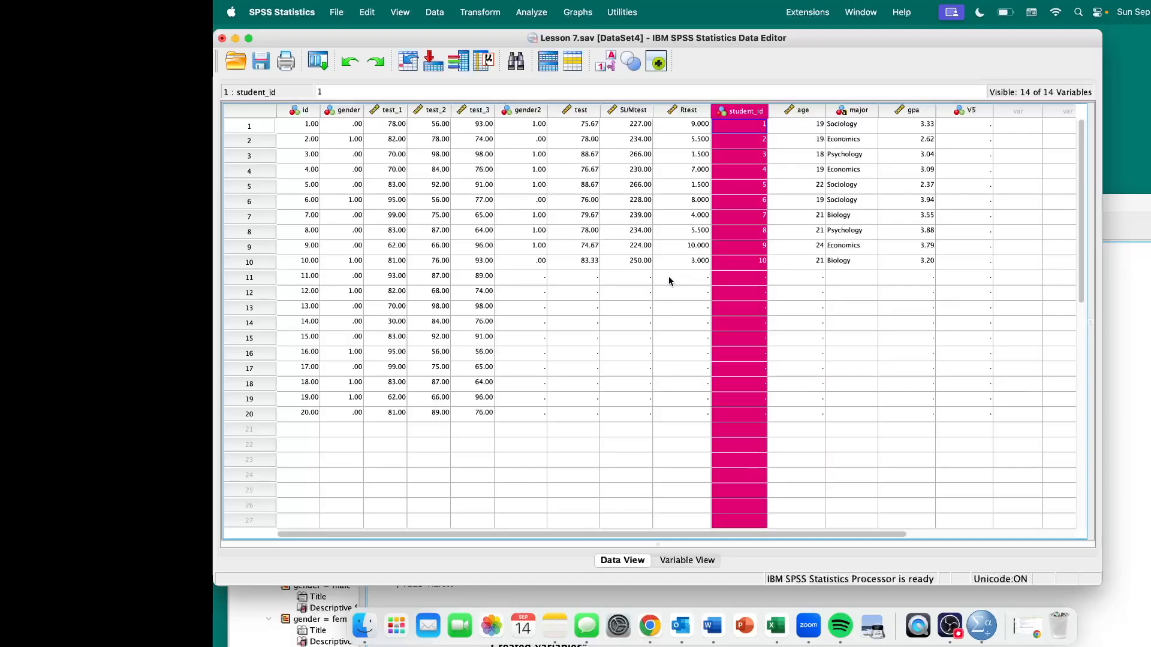
{"action": "left_click", "coordinate": [386, 111]}
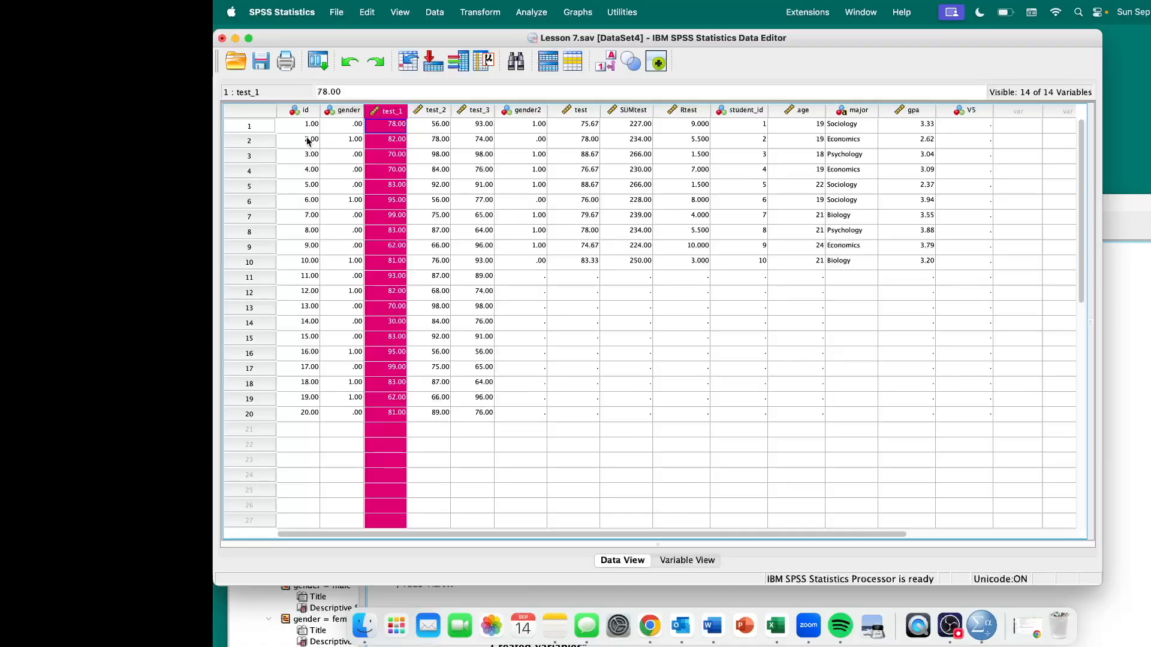
{"action": "left_click", "coordinate": [306, 111]}
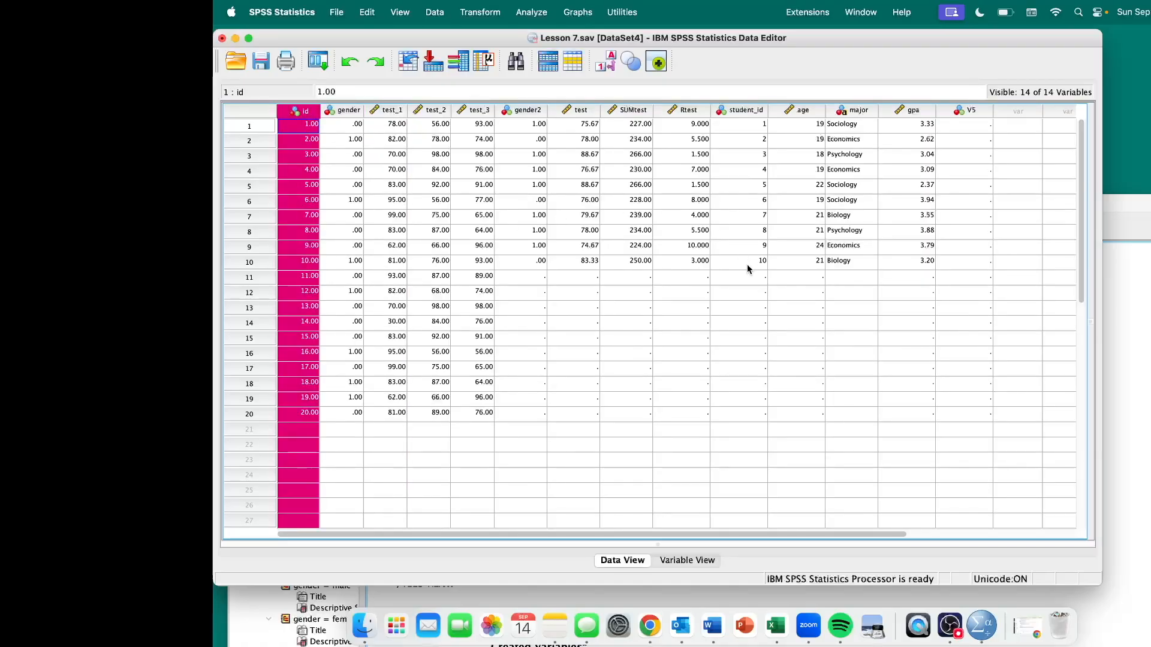
{"action": "left_click", "coordinate": [747, 113]}
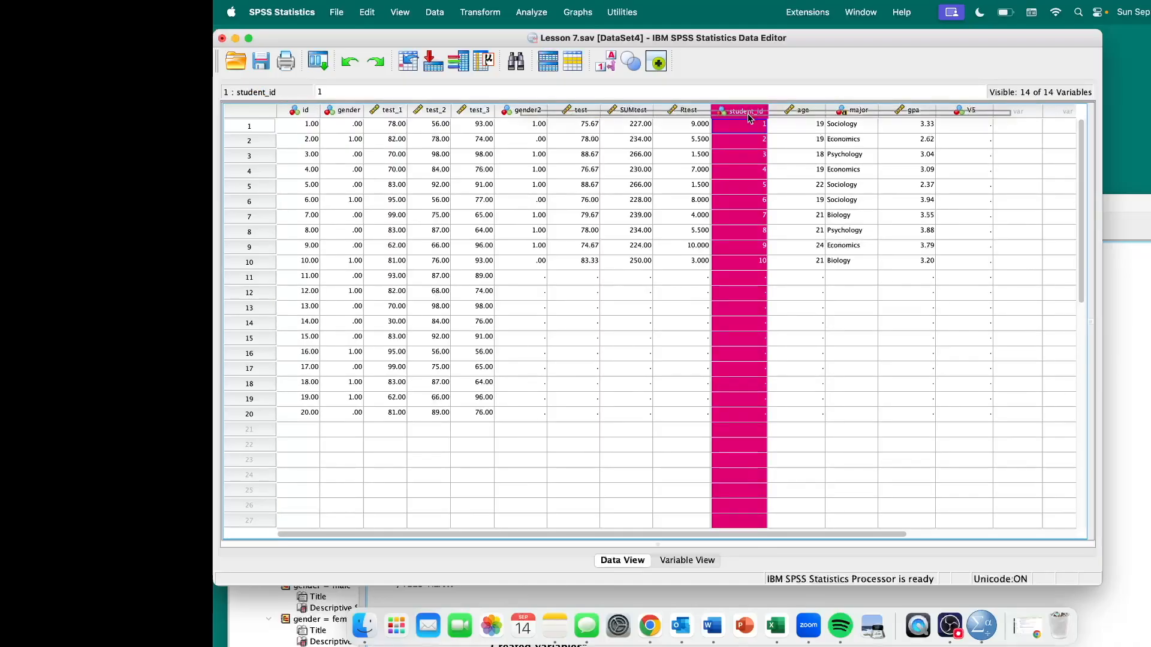
{"action": "left_click", "coordinate": [304, 114]}
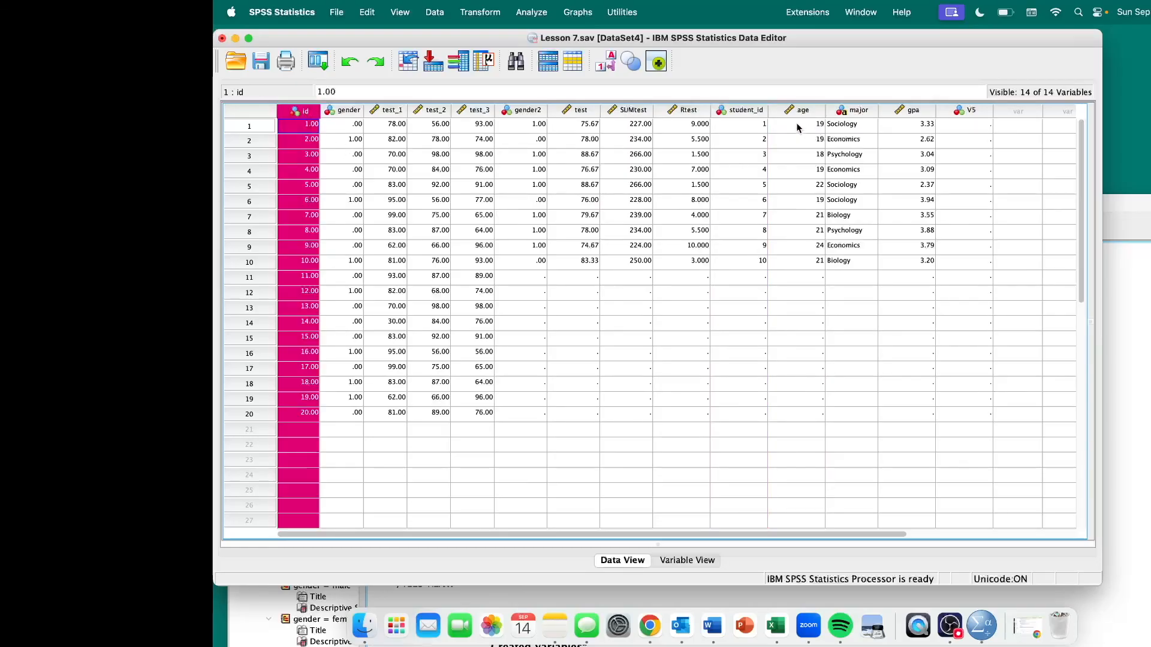
{"action": "left_click", "coordinate": [750, 116]}
{"action": "left_click", "coordinate": [301, 117]}
{"action": "left_click", "coordinate": [742, 112]}
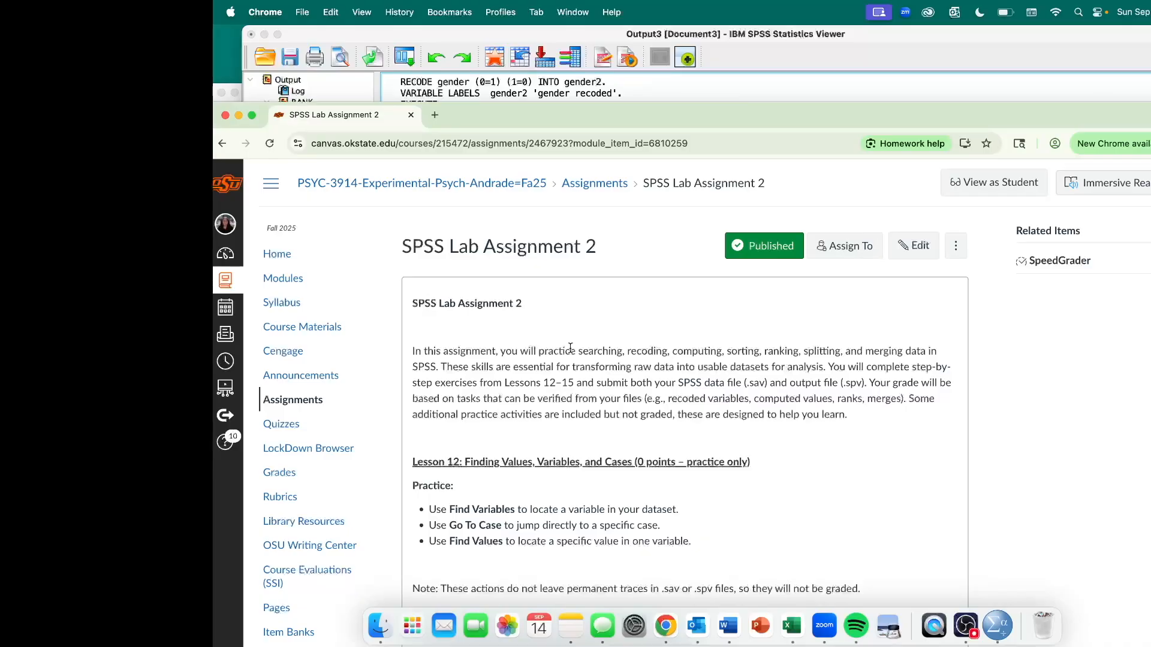
Step: Switch to Chrome and read the SPSS Lab Assignment 2 requirements from Lesson 12 through the What to Submit list
{"action": "scroll", "coordinate": [570, 347], "scroll_direction": "down", "scroll_amount": 3}
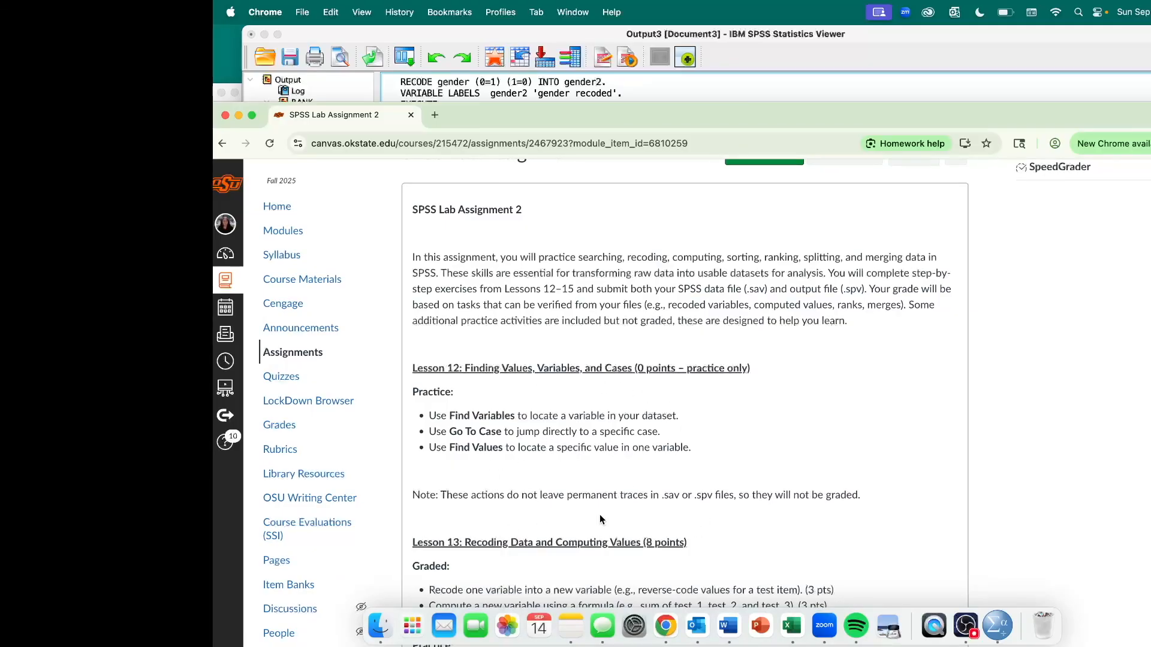
{"action": "scroll", "coordinate": [582, 409], "scroll_direction": "down", "scroll_amount": 2}
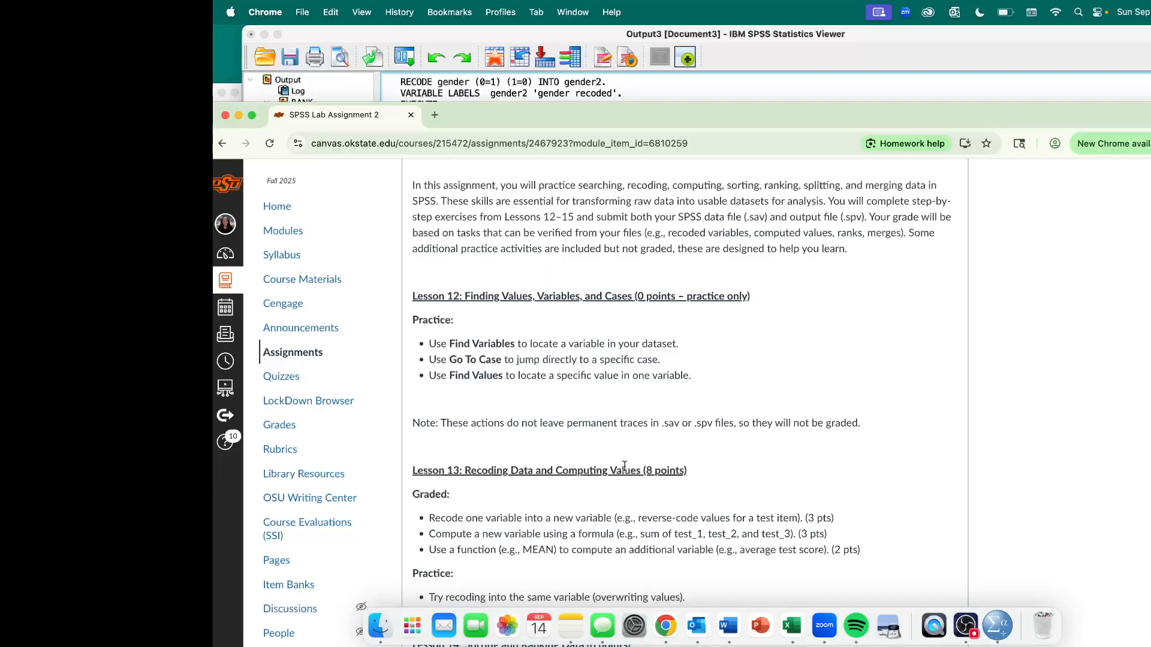
{"action": "scroll", "coordinate": [624, 466], "scroll_direction": "down", "scroll_amount": 6}
{"action": "scroll", "coordinate": [580, 375], "scroll_direction": "down", "scroll_amount": 3}
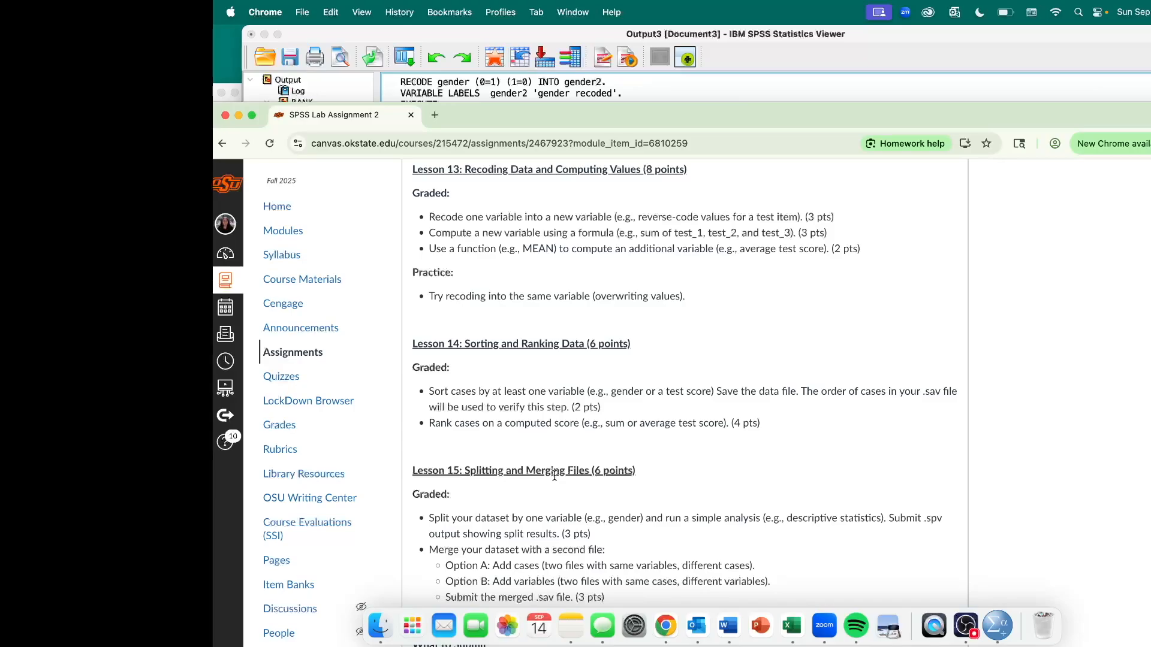
{"action": "scroll", "coordinate": [555, 475], "scroll_direction": "down", "scroll_amount": 10}
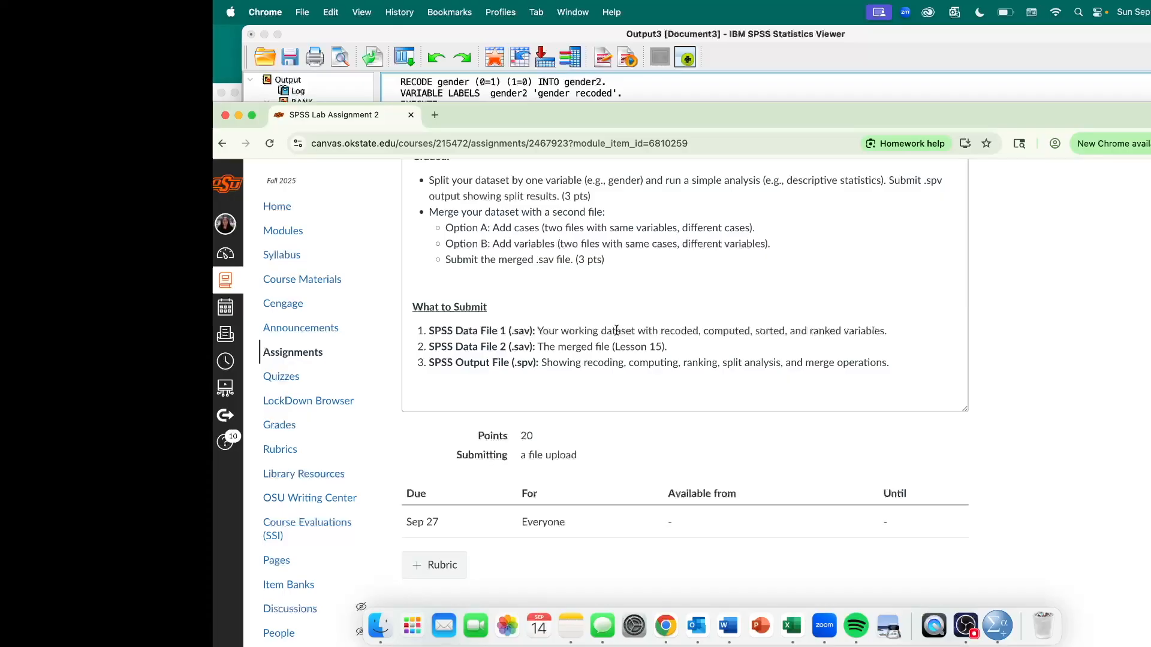
Step: Return to the Lesson 7 data and review the id, test_1 to test_3, test, SUMtest and Rtest columns
{"action": "left_click", "coordinate": [231, 92]}
{"action": "left_click", "coordinate": [285, 165]}
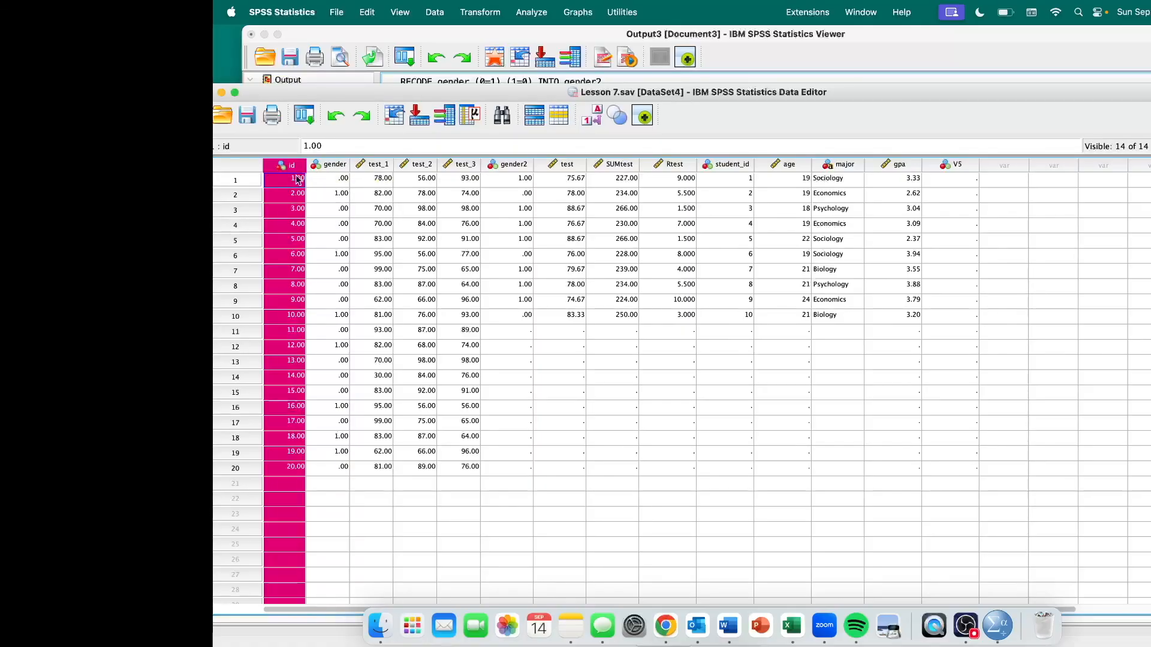
{"action": "left_click", "coordinate": [382, 168]}
{"action": "left_click", "coordinate": [418, 166]}
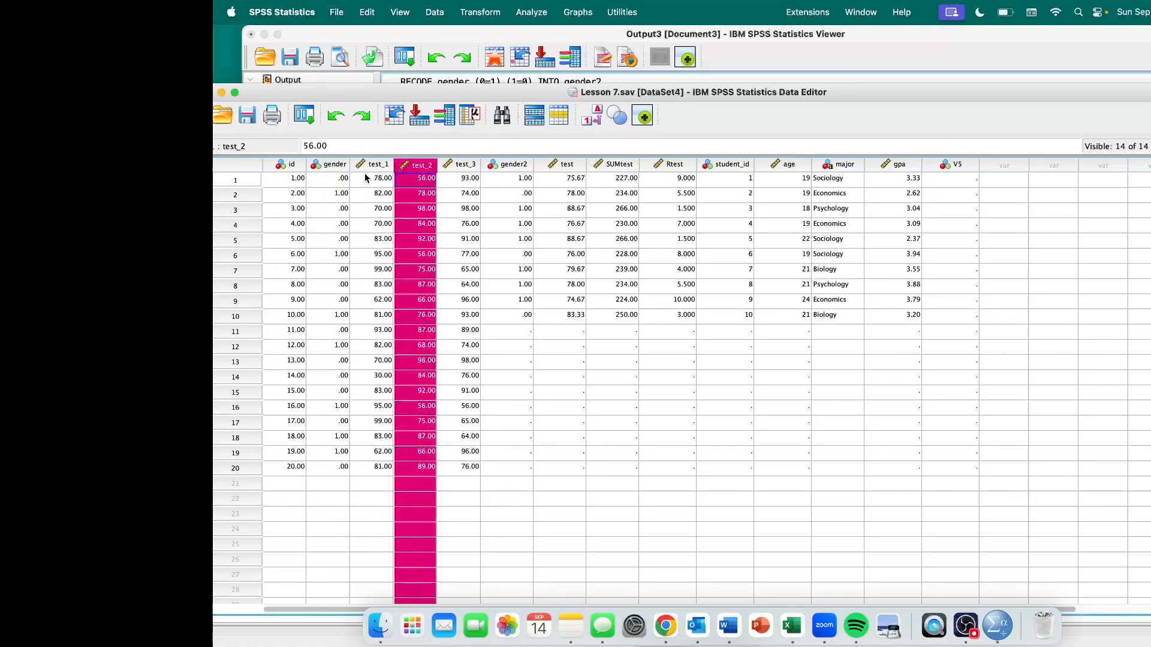
{"action": "left_click_drag", "start_coordinate": [378, 169], "coordinate": [455, 170]}
{"action": "left_click_drag", "start_coordinate": [571, 171], "coordinate": [668, 169]}
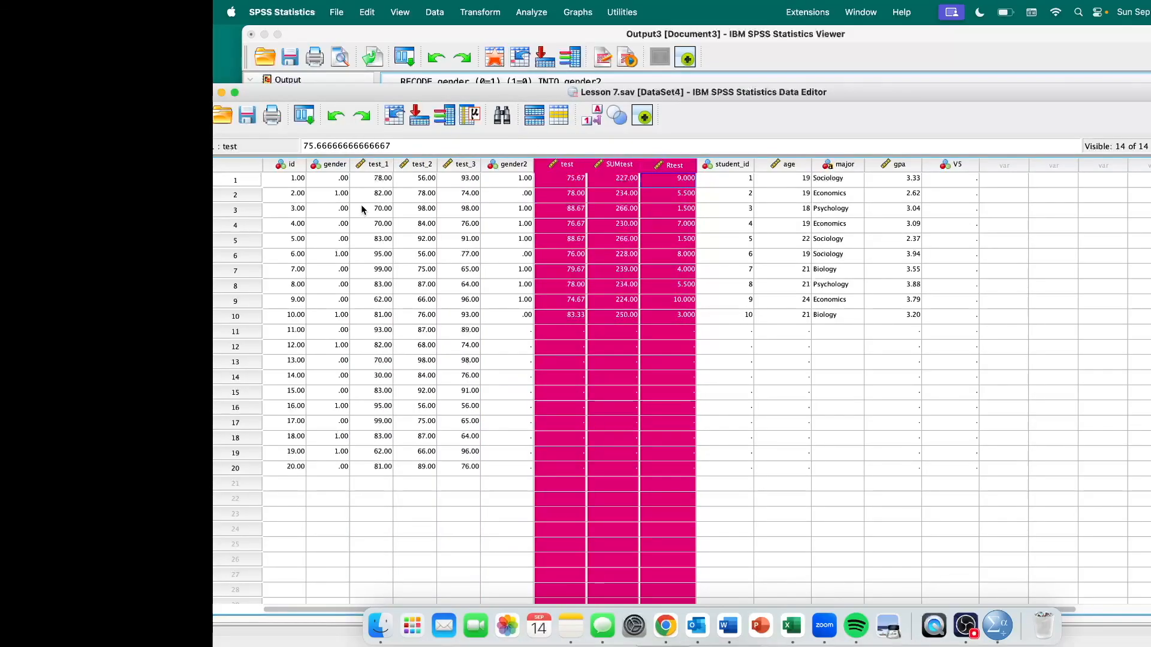
{"action": "left_click", "coordinate": [291, 166]}
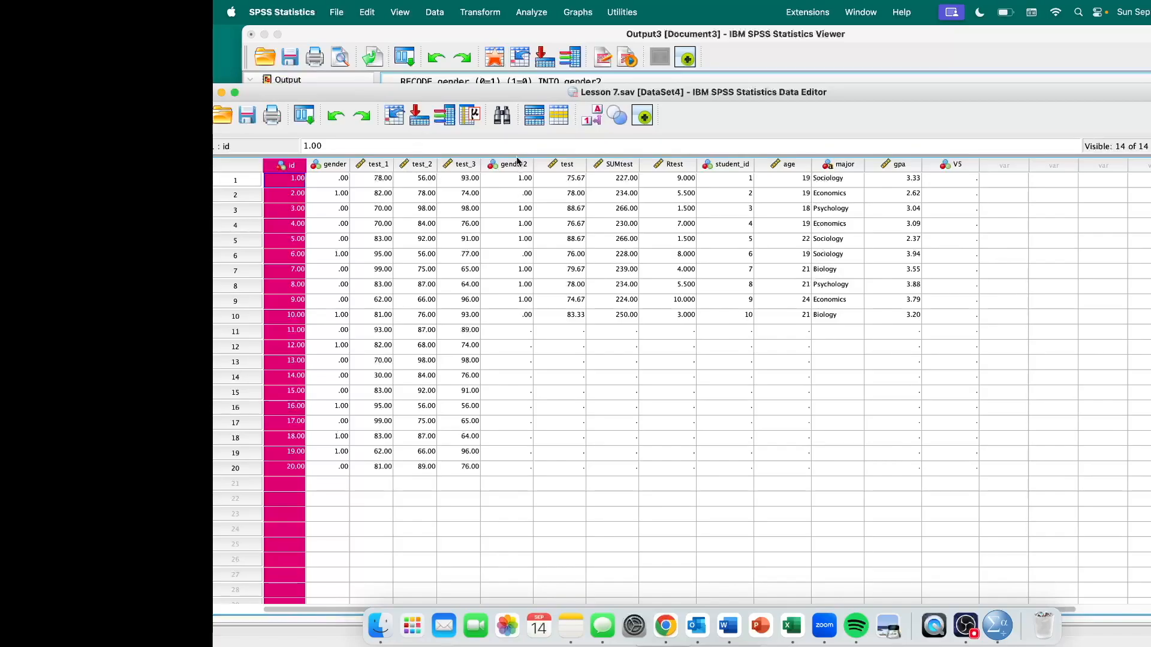
Step: Examine the recoded gender2, averaged test, summed SUMtest and ranked Rtest columns one by one
{"action": "left_click_drag", "start_coordinate": [517, 161], "coordinate": [675, 165]}
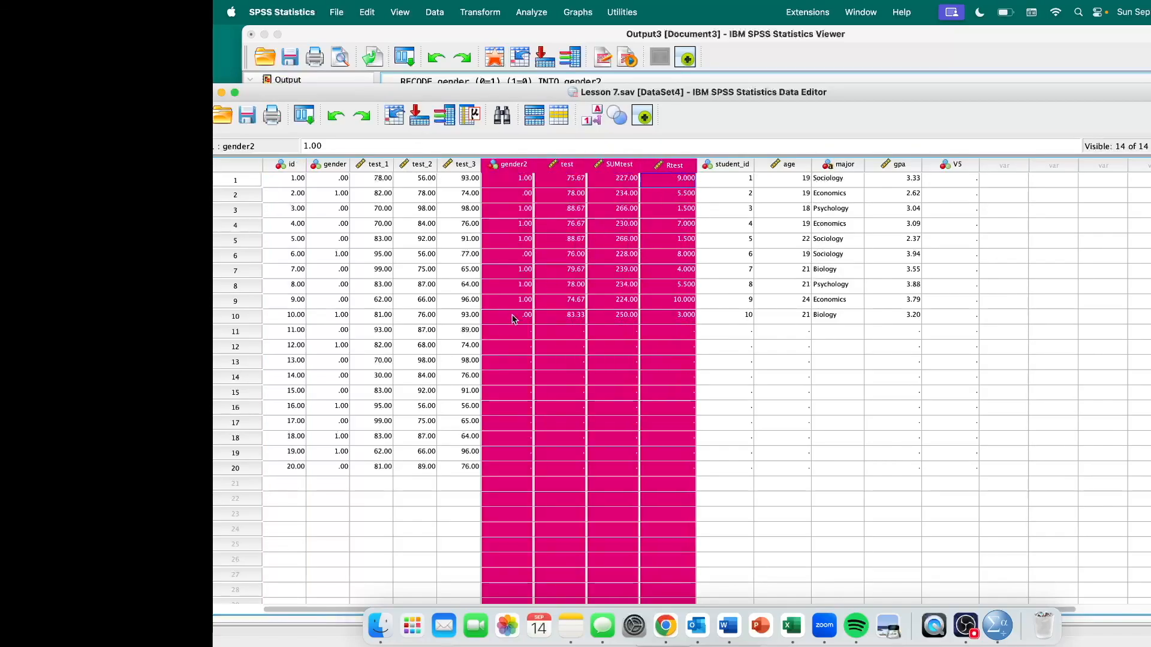
{"action": "left_click_drag", "start_coordinate": [509, 167], "coordinate": [519, 162]}
{"action": "left_click", "coordinate": [513, 186]}
{"action": "left_click", "coordinate": [515, 166]}
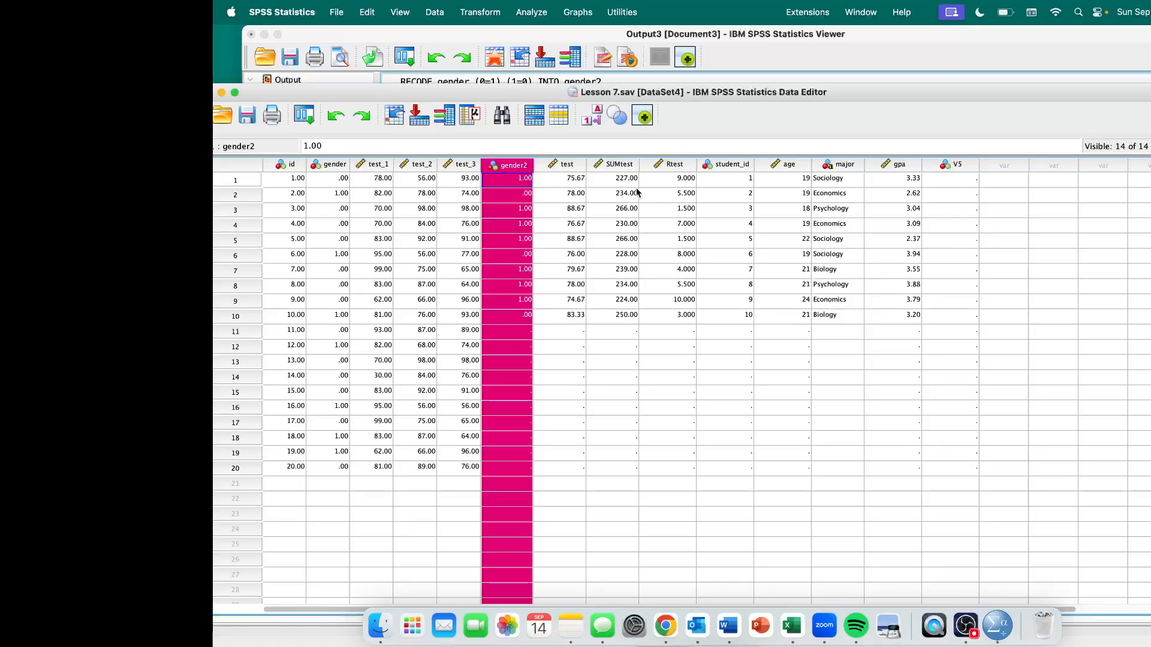
{"action": "left_click", "coordinate": [562, 166]}
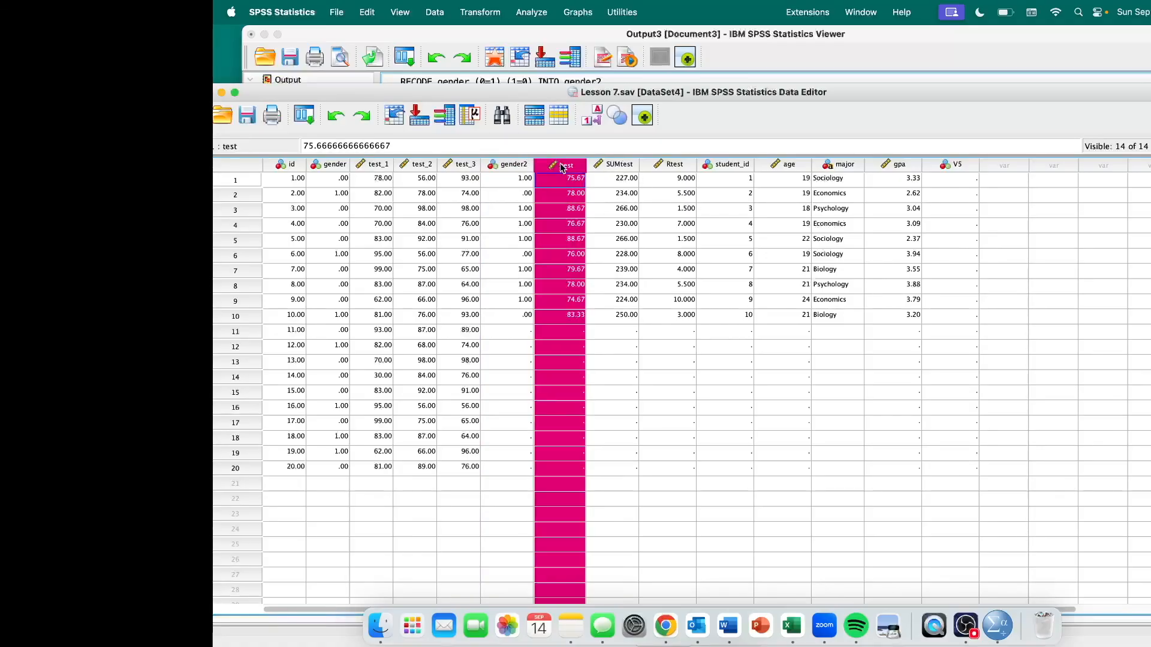
{"action": "left_click", "coordinate": [622, 166]}
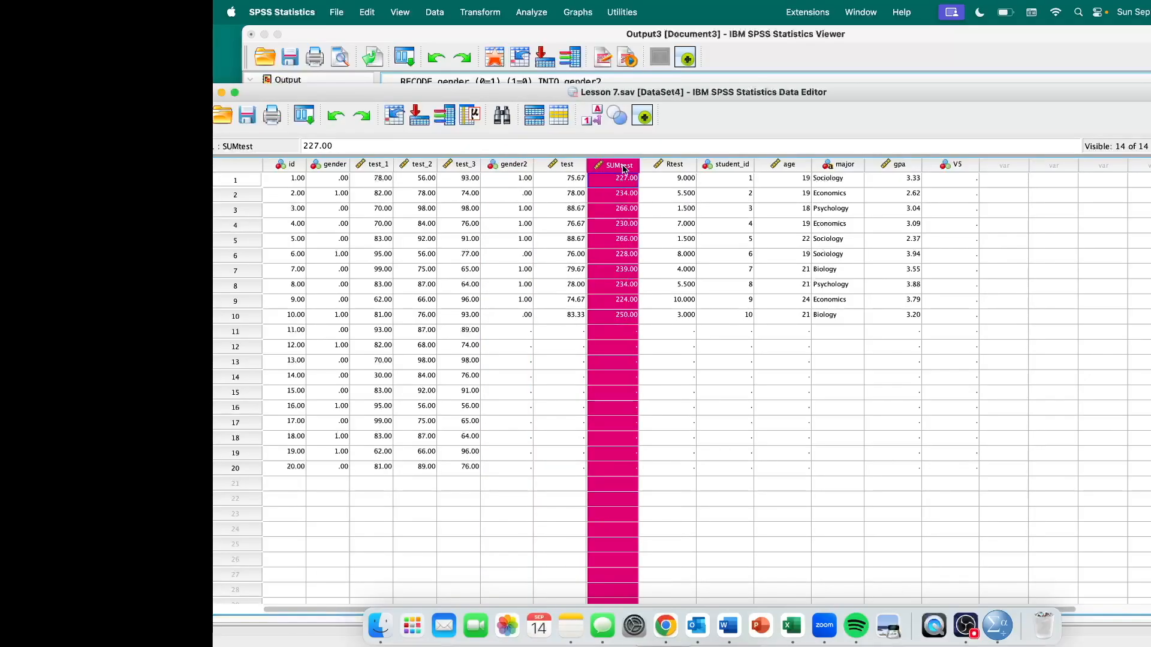
{"action": "left_click", "coordinate": [685, 166]}
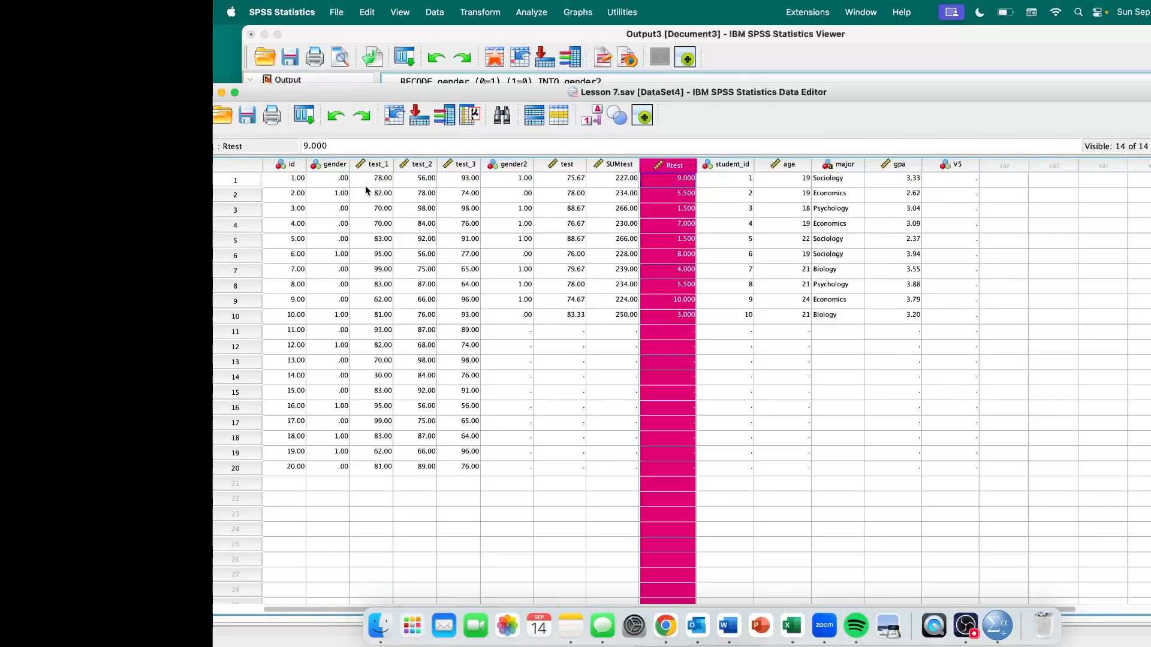
Step: Check the SORT CASES commands in the output log against the order of the id and test_1 columns in the data
{"action": "left_click", "coordinate": [287, 165]}
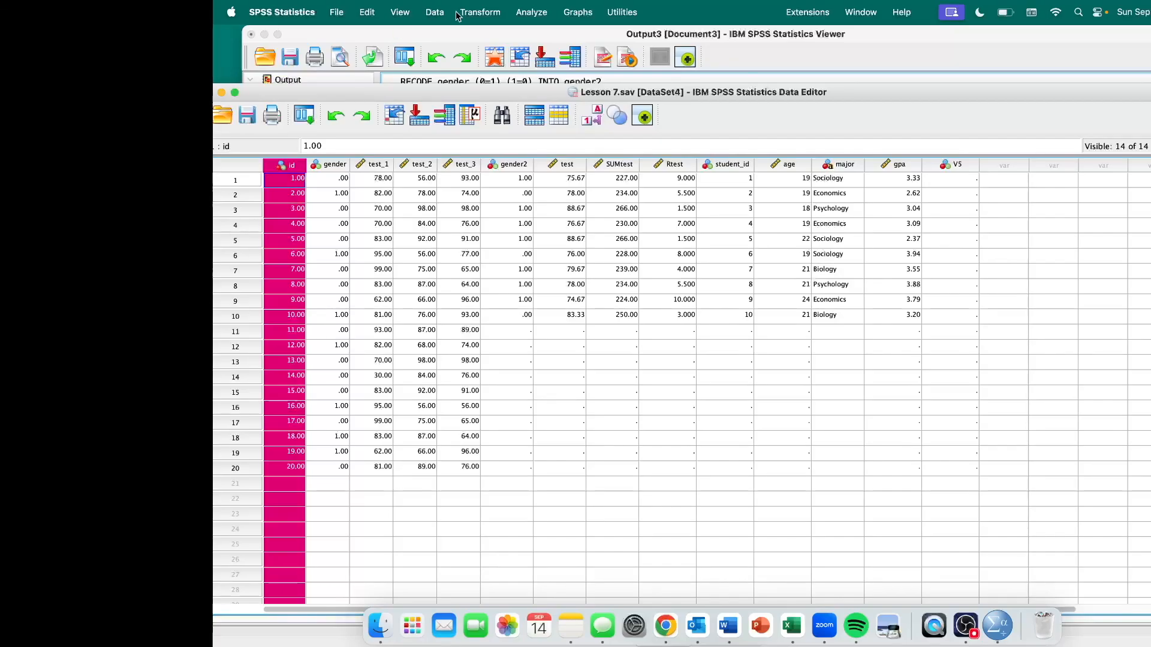
{"action": "left_click", "coordinate": [461, 33]}
{"action": "scroll", "coordinate": [464, 243], "scroll_direction": "down", "scroll_amount": 1}
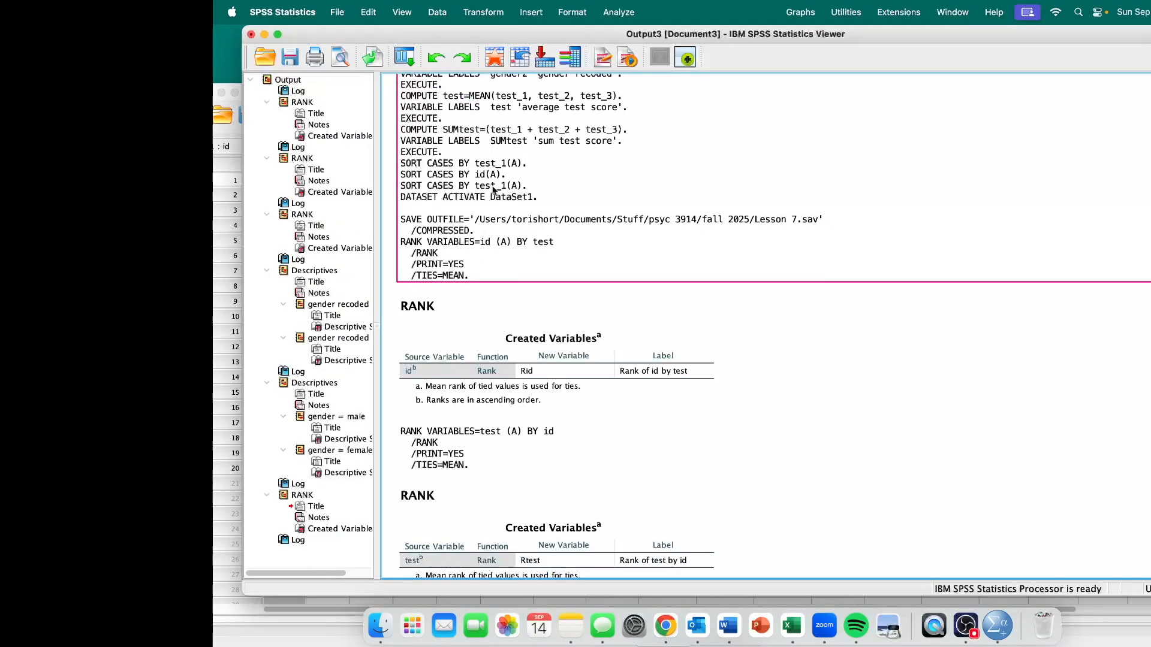
{"action": "left_click", "coordinate": [232, 106]}
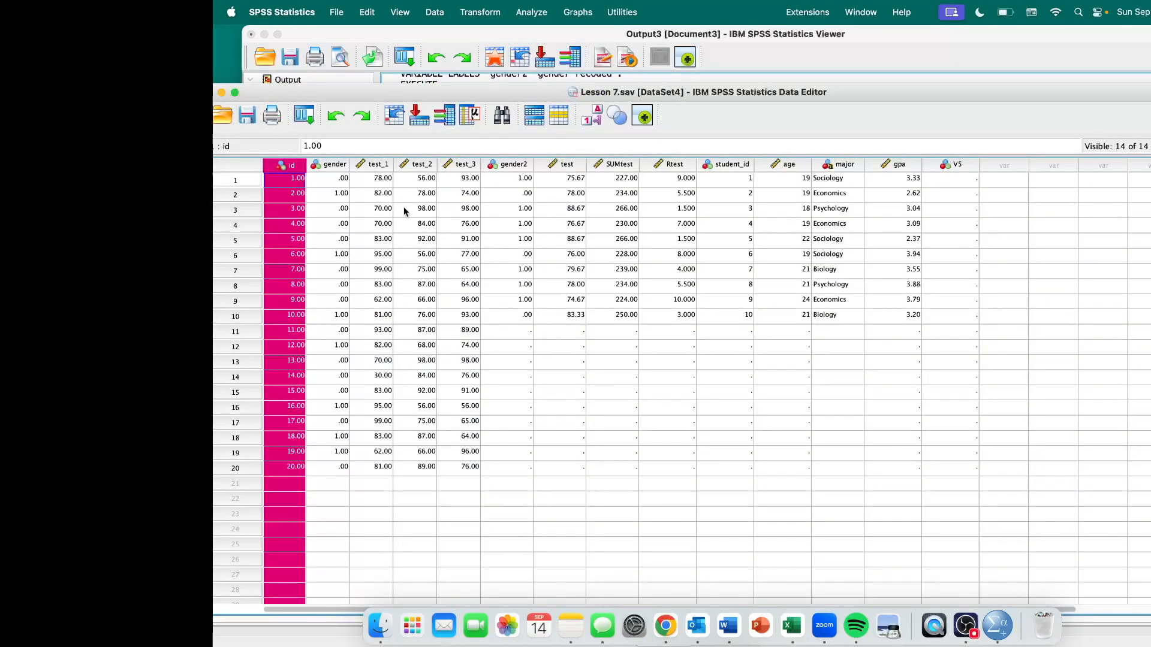
{"action": "left_click", "coordinate": [381, 166]}
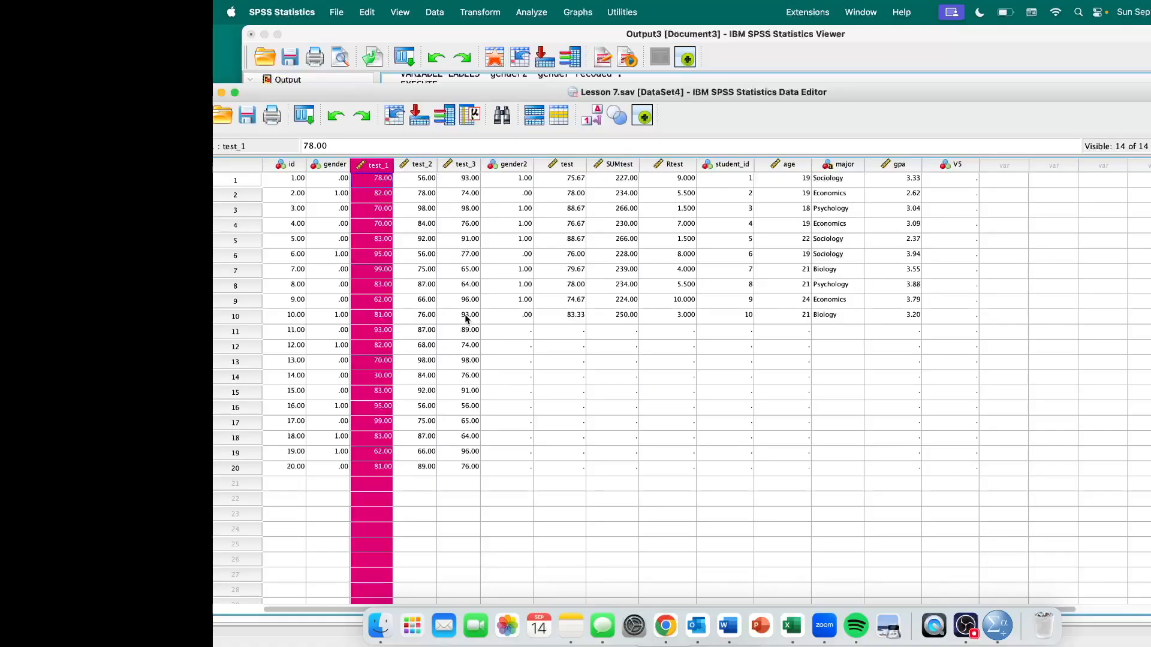
Step: Highlight the merged-file requirement for SPSS Data File 2 in the assignment's submission list and return to the Lesson 7 data
{"action": "left_click", "coordinate": [666, 627]}
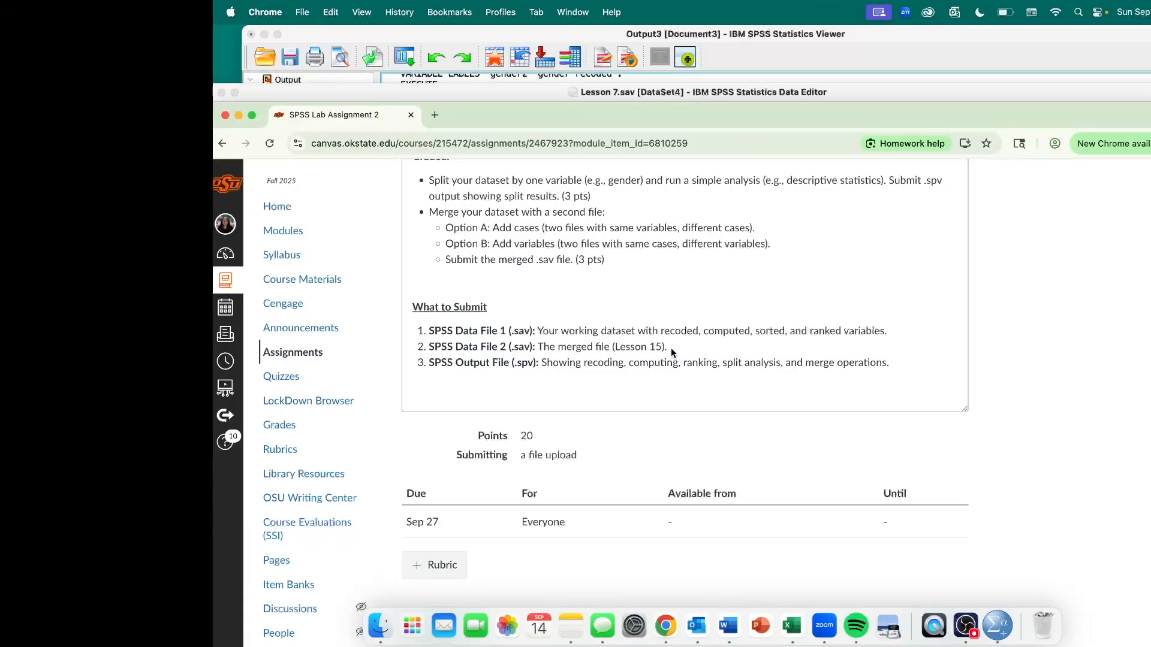
{"action": "left_click_drag", "start_coordinate": [672, 351], "coordinate": [489, 346]}
{"action": "left_click", "coordinate": [565, 37]}
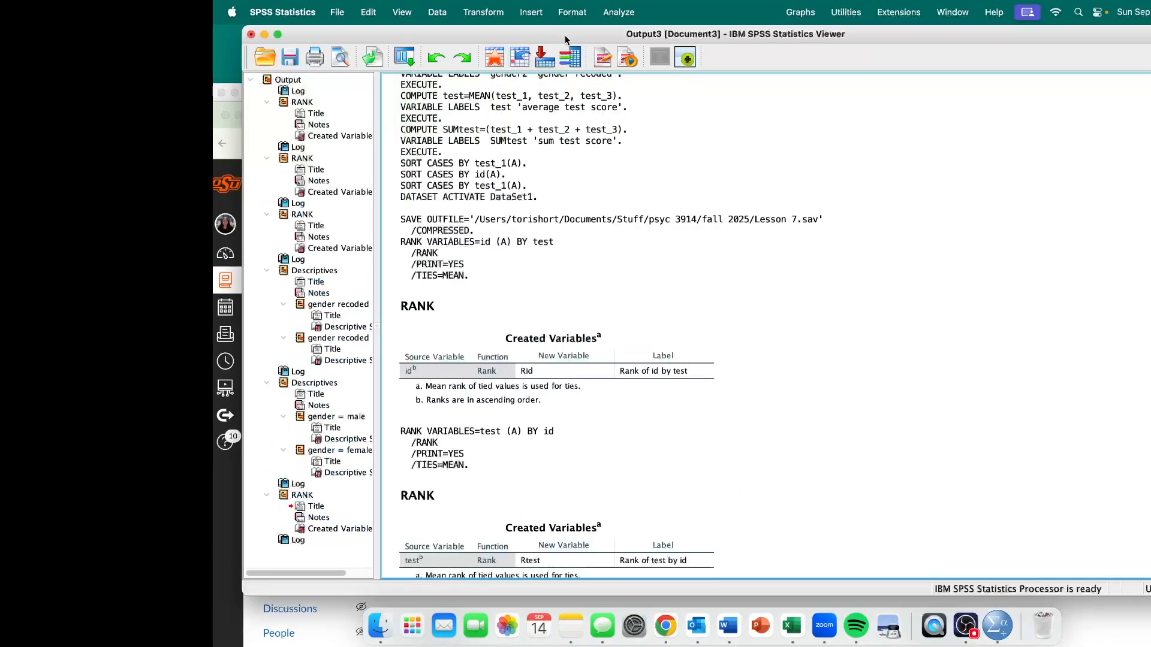
{"action": "left_click", "coordinate": [228, 105]}
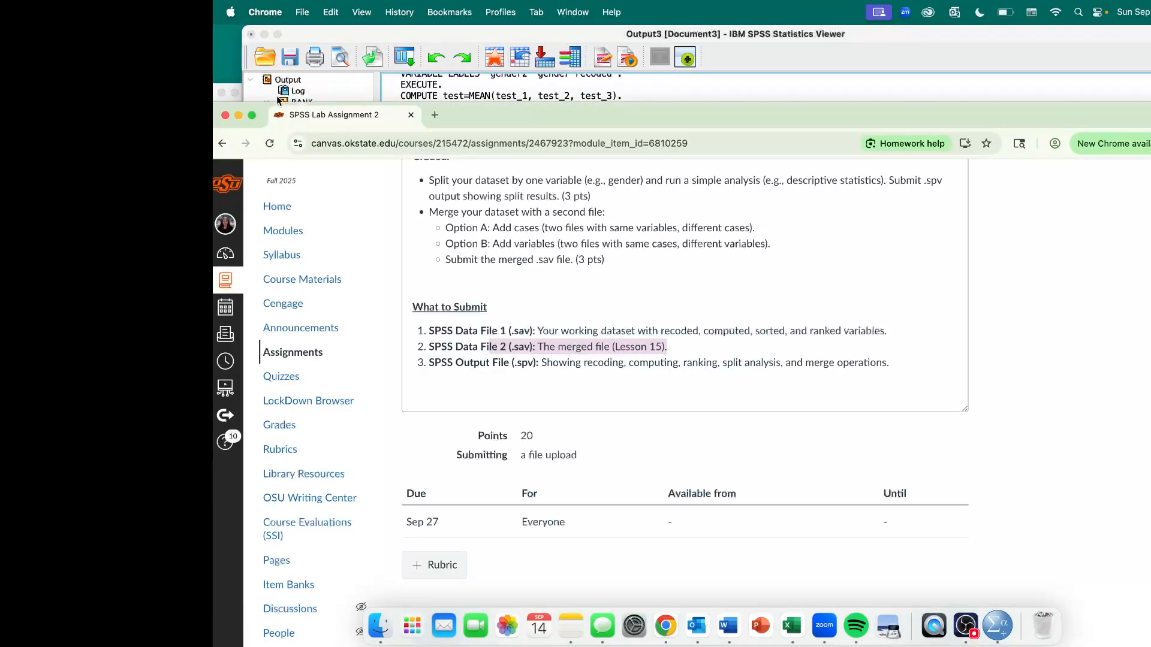
{"action": "left_click", "coordinate": [227, 87]}
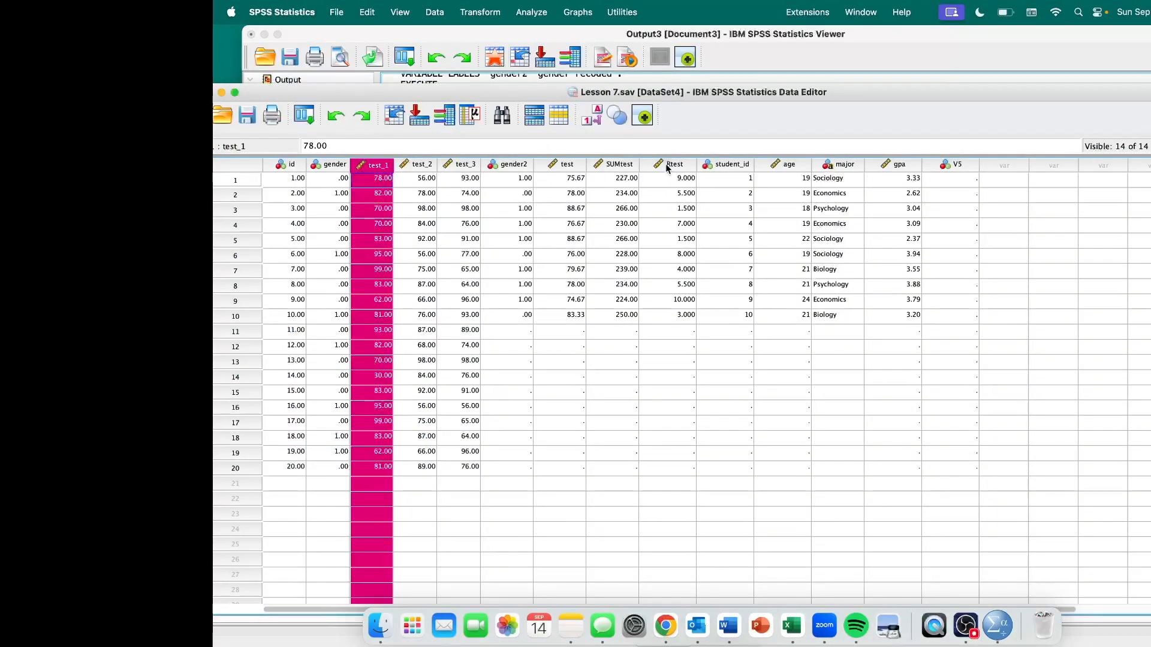
Step: Examine the merged student_id to gpa variables and cases 11 to 20, along with the gender2 to Rtest columns
{"action": "left_click_drag", "start_coordinate": [722, 165], "coordinate": [905, 167]}
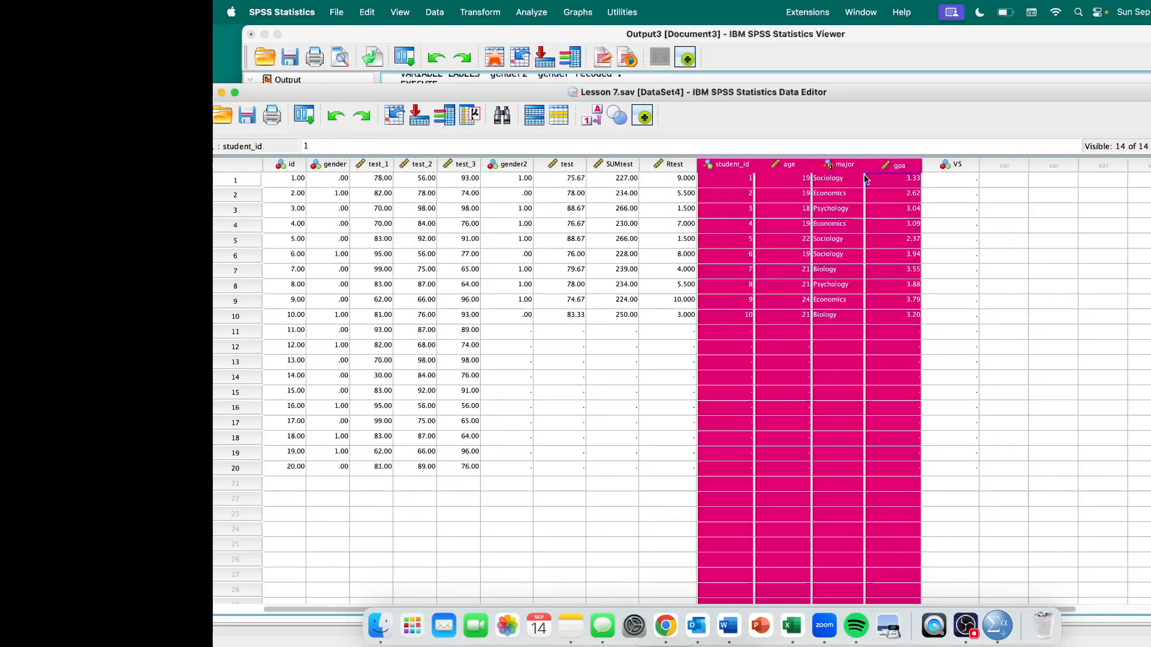
{"action": "left_click_drag", "start_coordinate": [234, 334], "coordinate": [244, 470]}
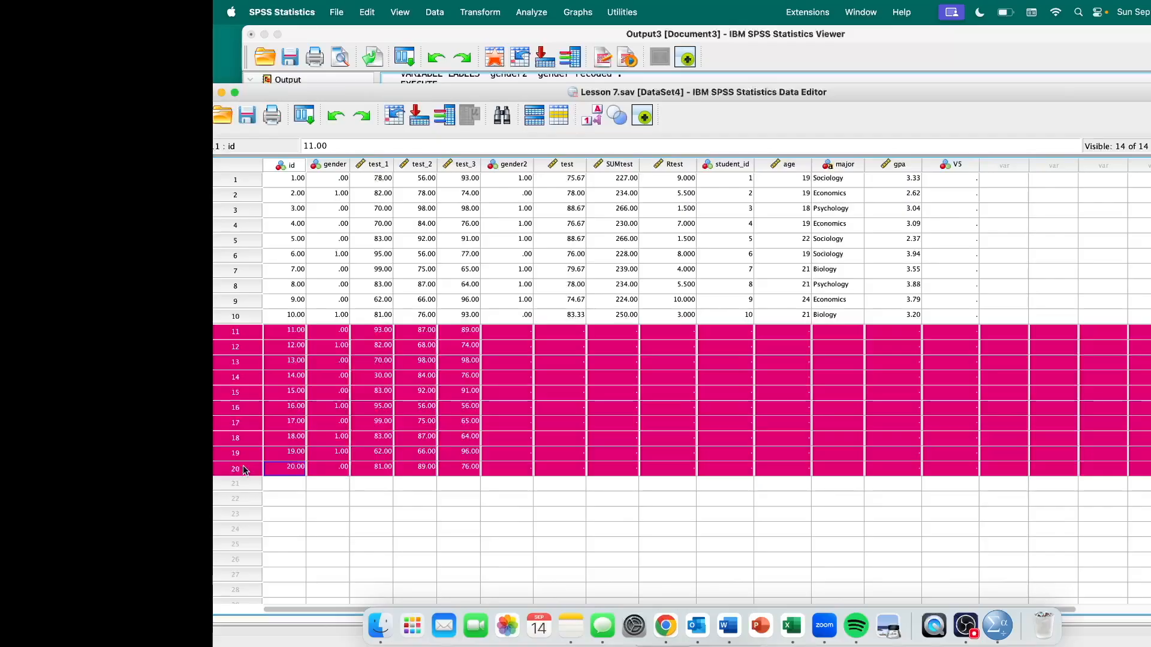
{"action": "left_click_drag", "start_coordinate": [519, 166], "coordinate": [664, 178]}
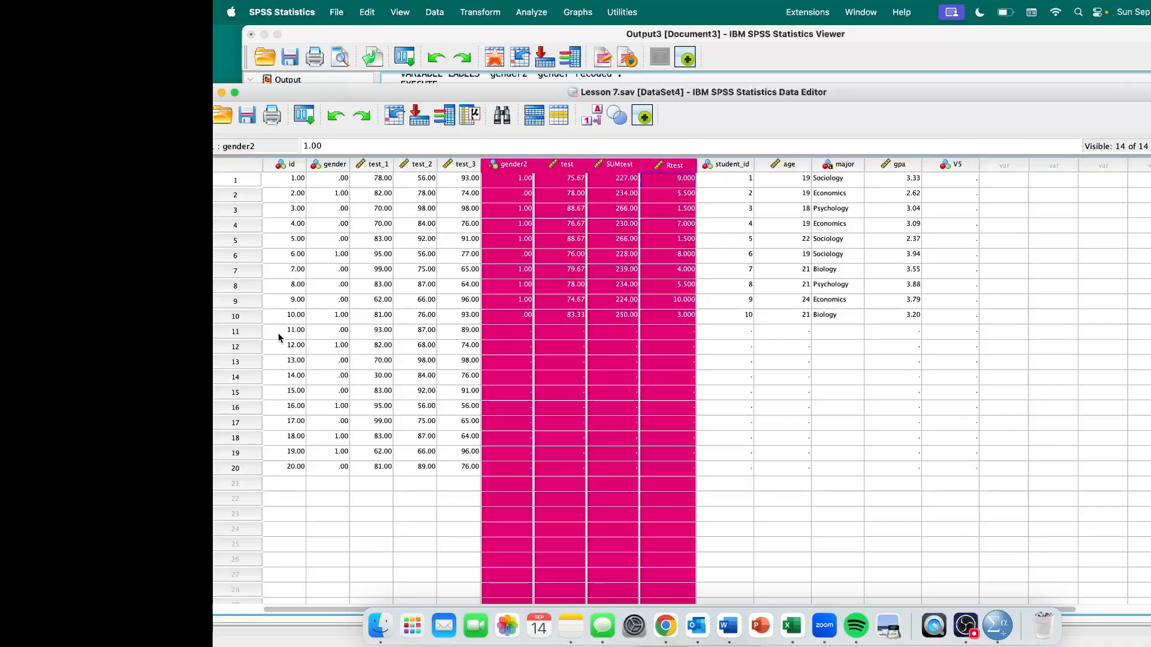
{"action": "left_click_drag", "start_coordinate": [285, 330], "coordinate": [463, 473]}
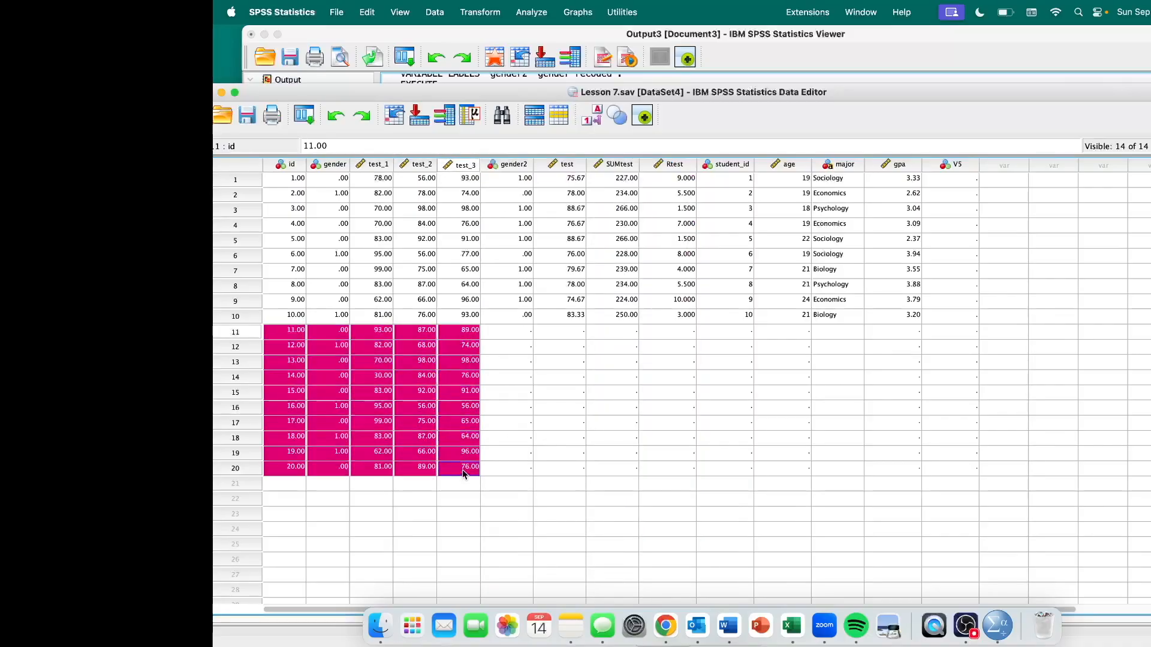
{"action": "left_click_drag", "start_coordinate": [750, 183], "coordinate": [894, 323]}
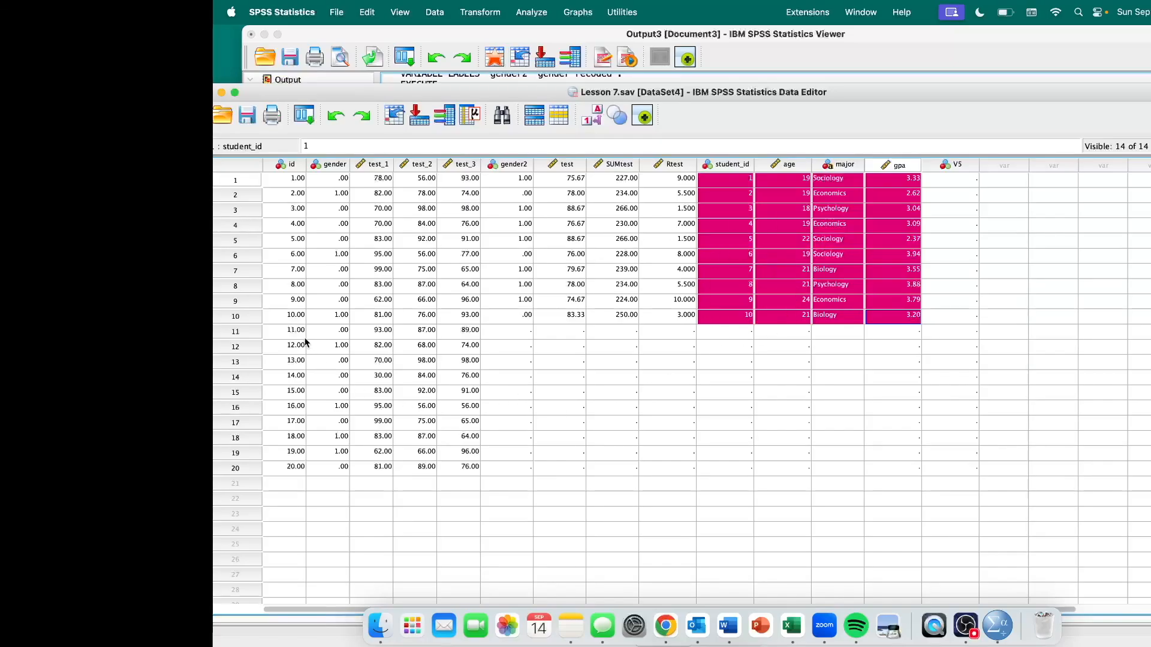
Step: Compare the id column with the student_id column once more in the merged data
{"action": "left_click", "coordinate": [286, 167]}
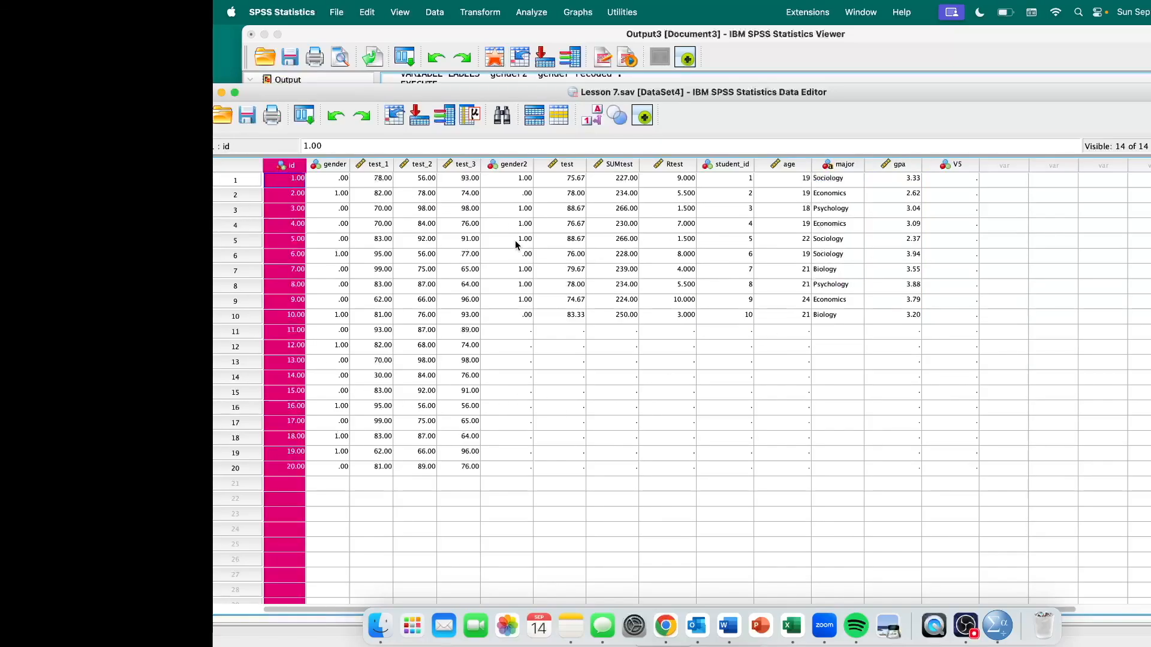
{"action": "left_click", "coordinate": [739, 170]}
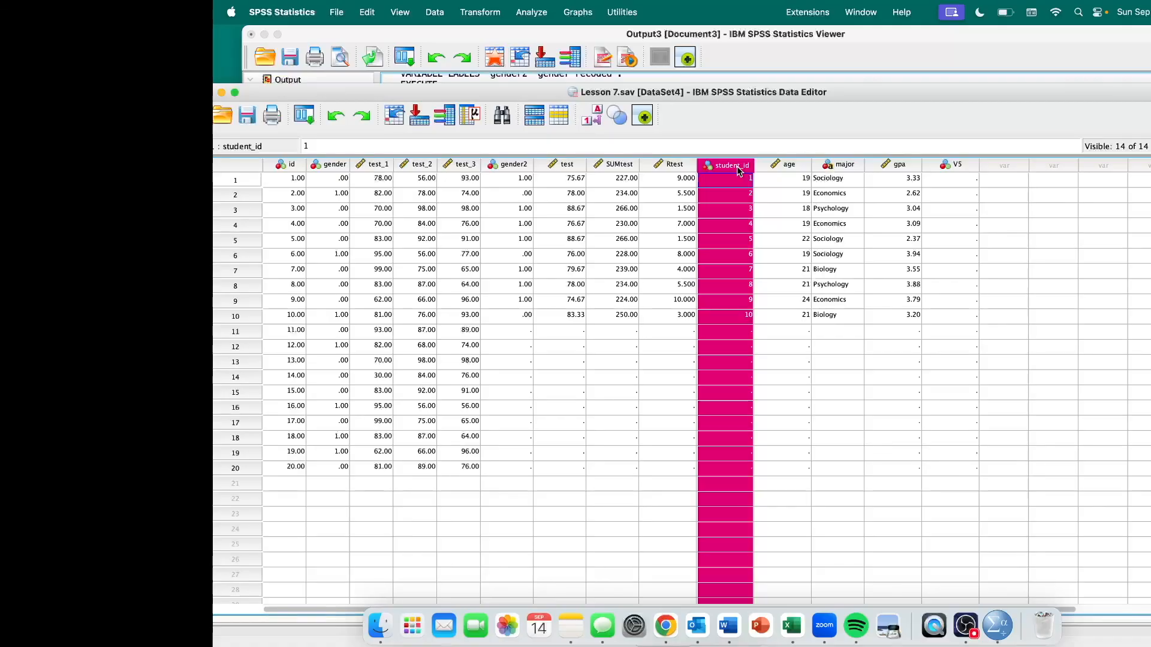
{"action": "left_click", "coordinate": [293, 167]}
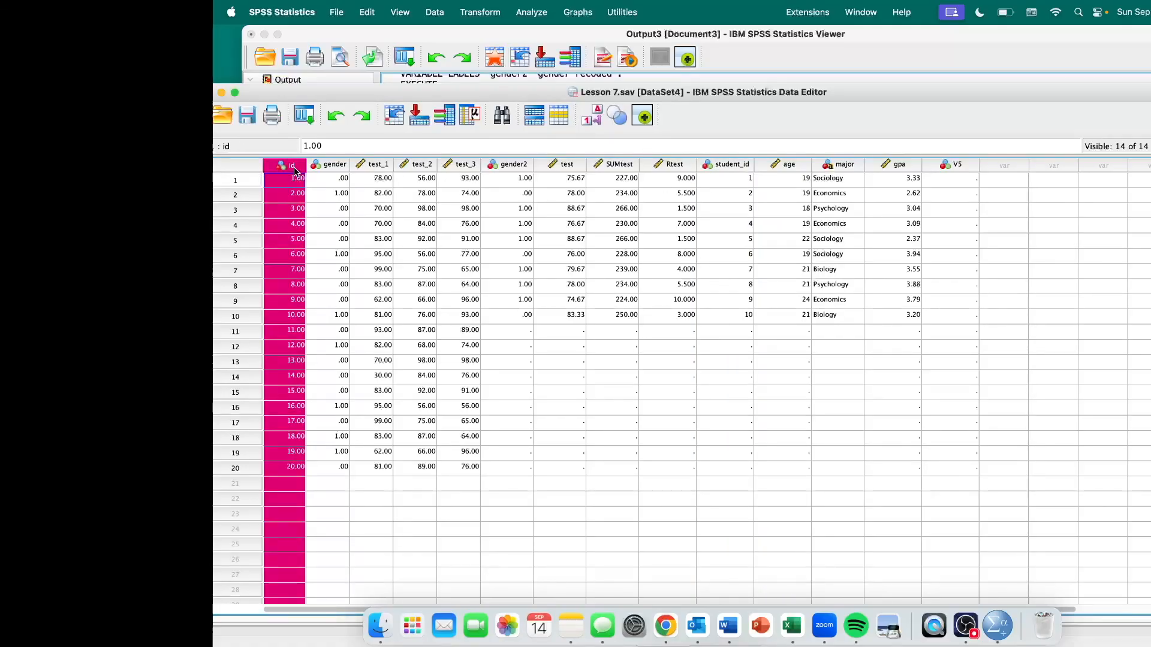
Step: Examine the student_id column, ids 1 to 10, and the test_1 to test_3 and test to Rtest columns in the merged data
{"action": "left_click", "coordinate": [738, 167]}
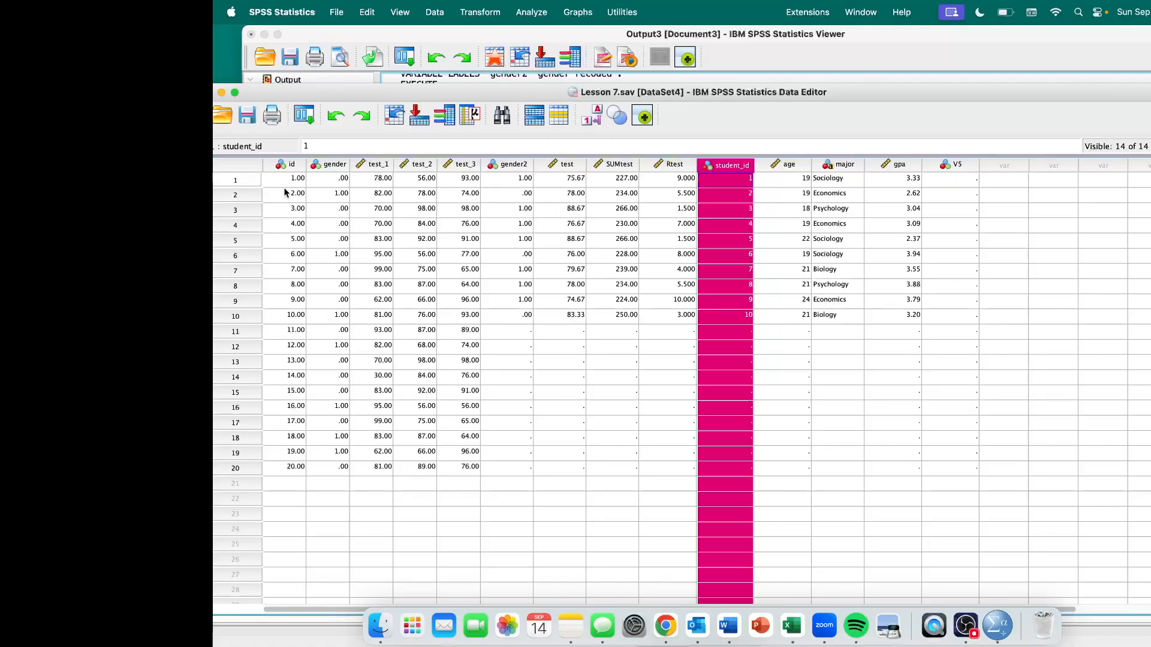
{"action": "left_click_drag", "start_coordinate": [286, 179], "coordinate": [304, 318]}
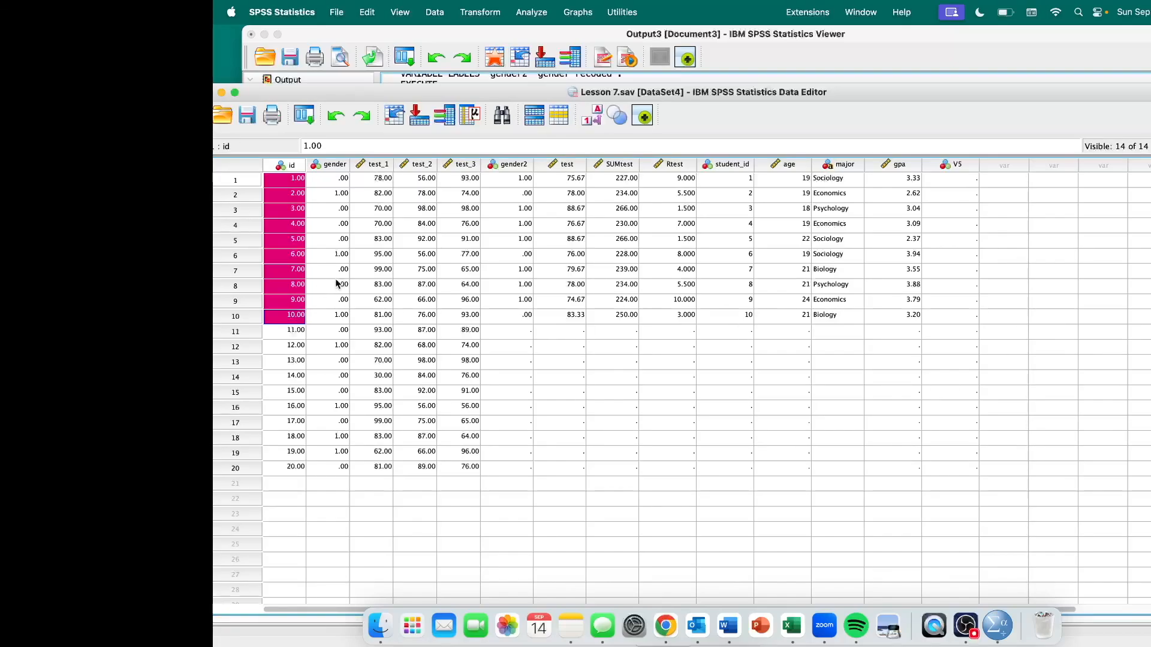
{"action": "left_click", "coordinate": [379, 165]}
{"action": "left_click", "coordinate": [421, 165]}
{"action": "left_click", "coordinate": [454, 167]}
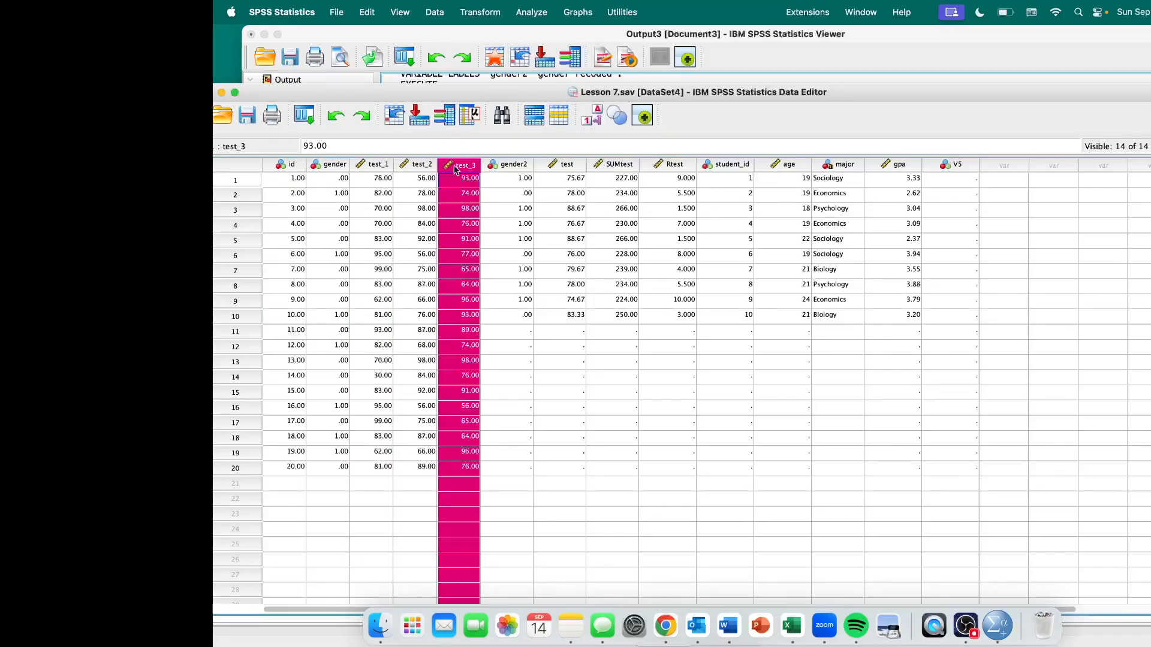
{"action": "left_click_drag", "start_coordinate": [292, 179], "coordinate": [295, 318]}
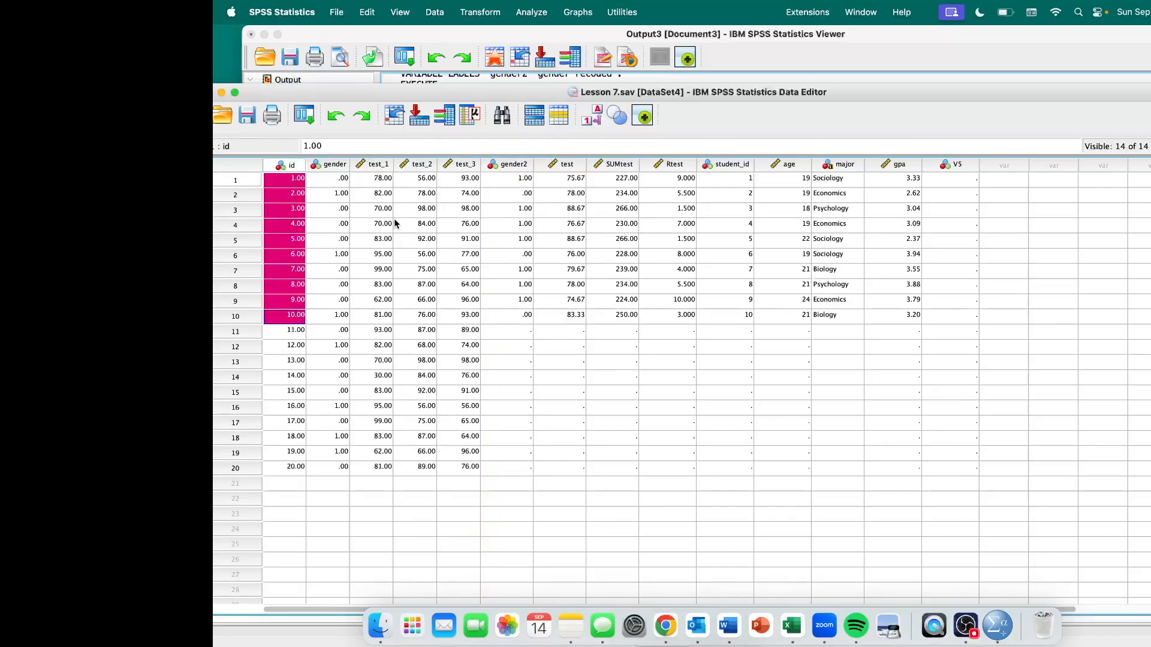
{"action": "left_click", "coordinate": [377, 167]}
{"action": "left_click_drag", "start_coordinate": [377, 171], "coordinate": [670, 165]}
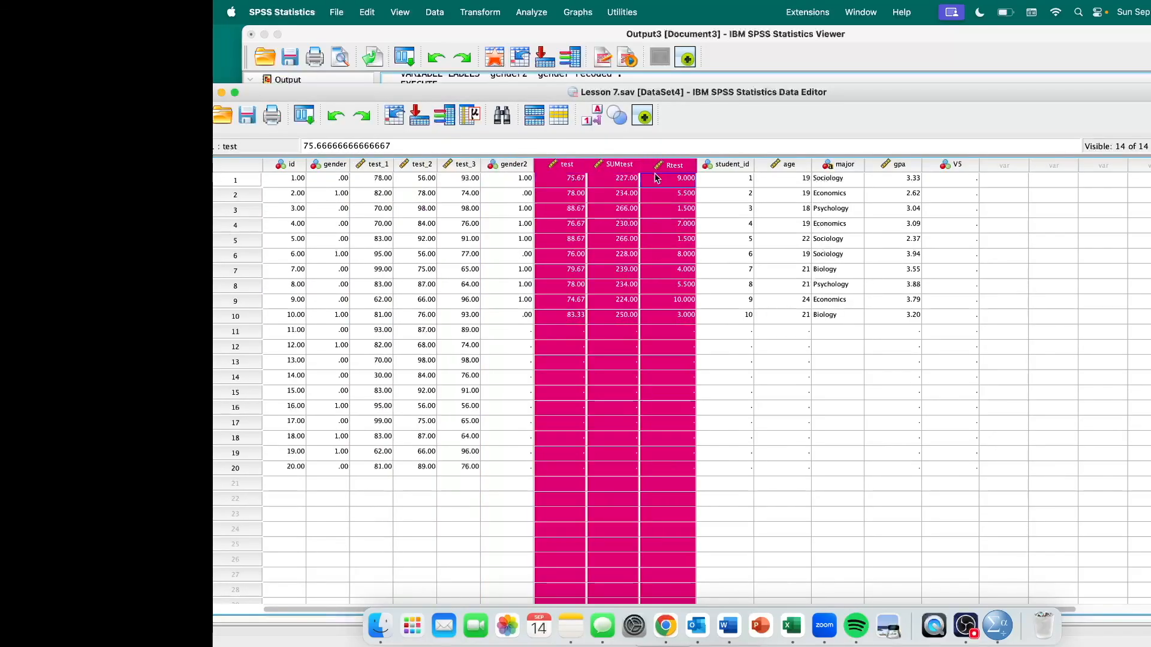
{"action": "left_click", "coordinate": [378, 168]}
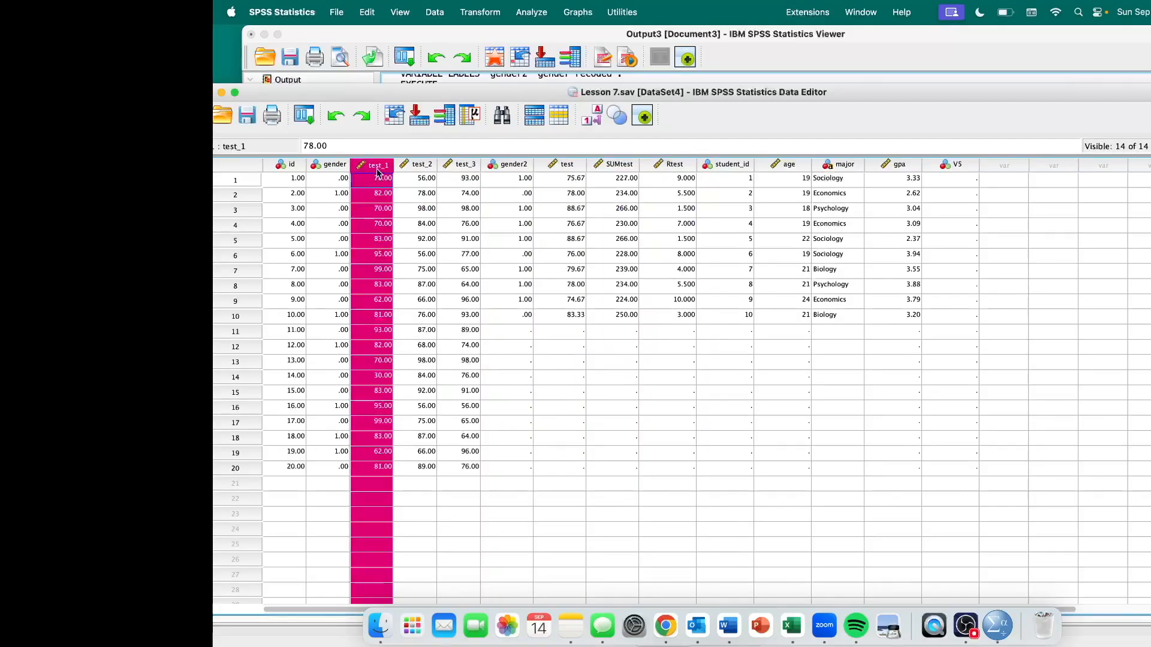
Step: Review the id column, the merged student_id to gpa variables, and the added cases 11 to 20
{"action": "left_click", "coordinate": [281, 168]}
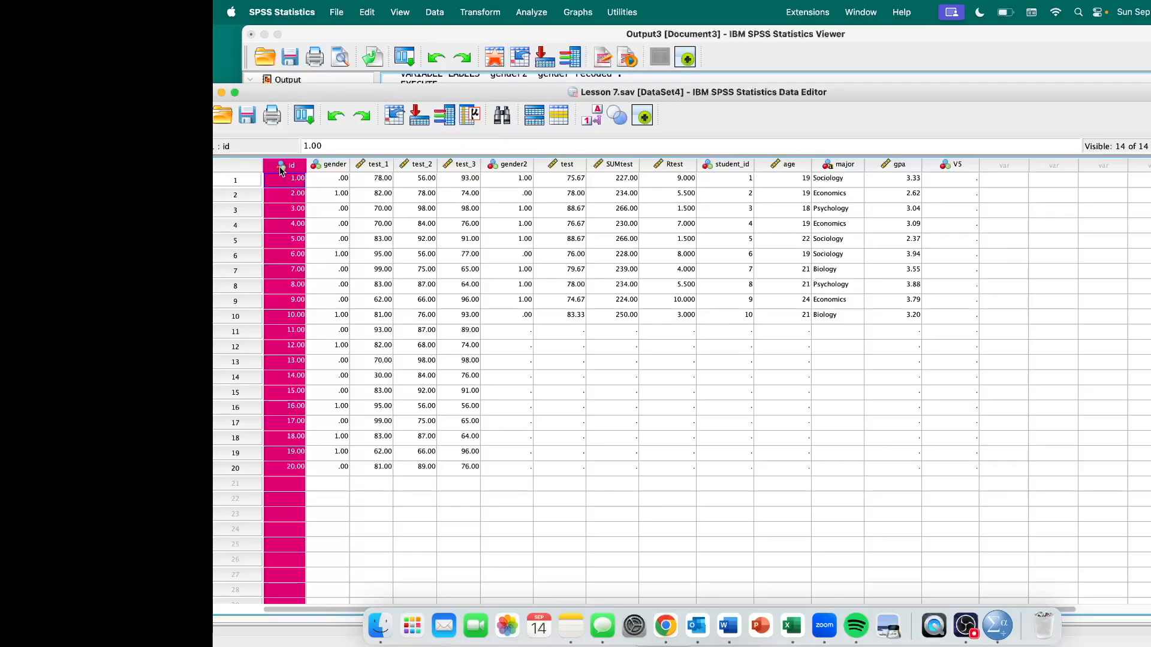
{"action": "left_click_drag", "start_coordinate": [732, 168], "coordinate": [845, 172]}
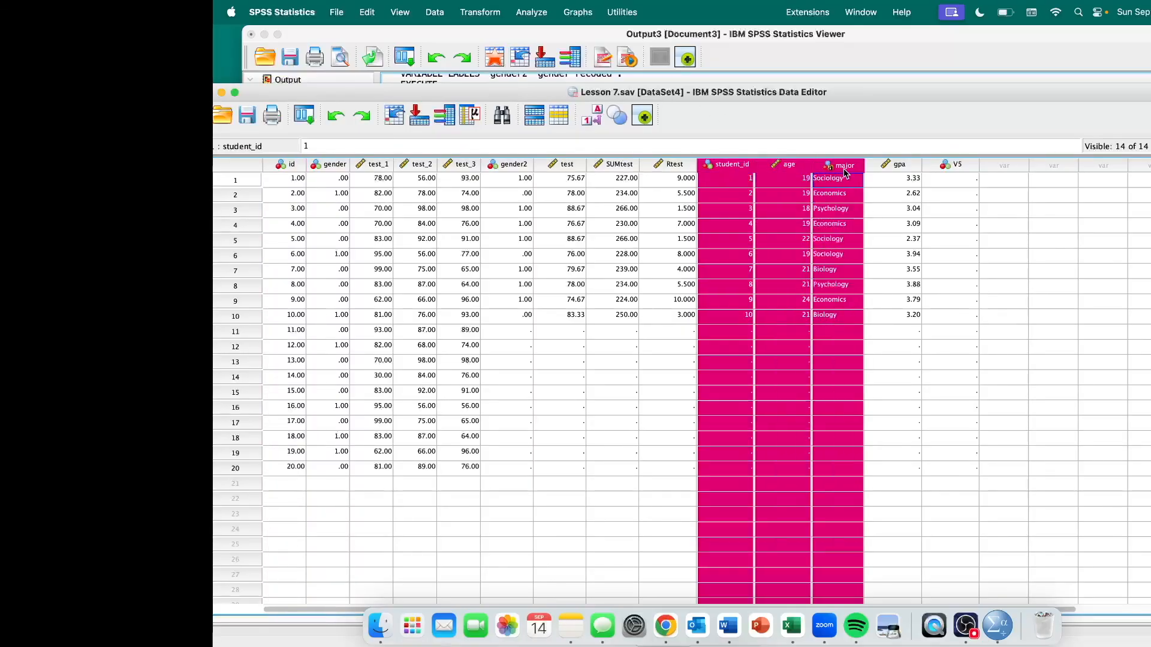
{"action": "left_click_drag", "start_coordinate": [235, 331], "coordinate": [255, 473]}
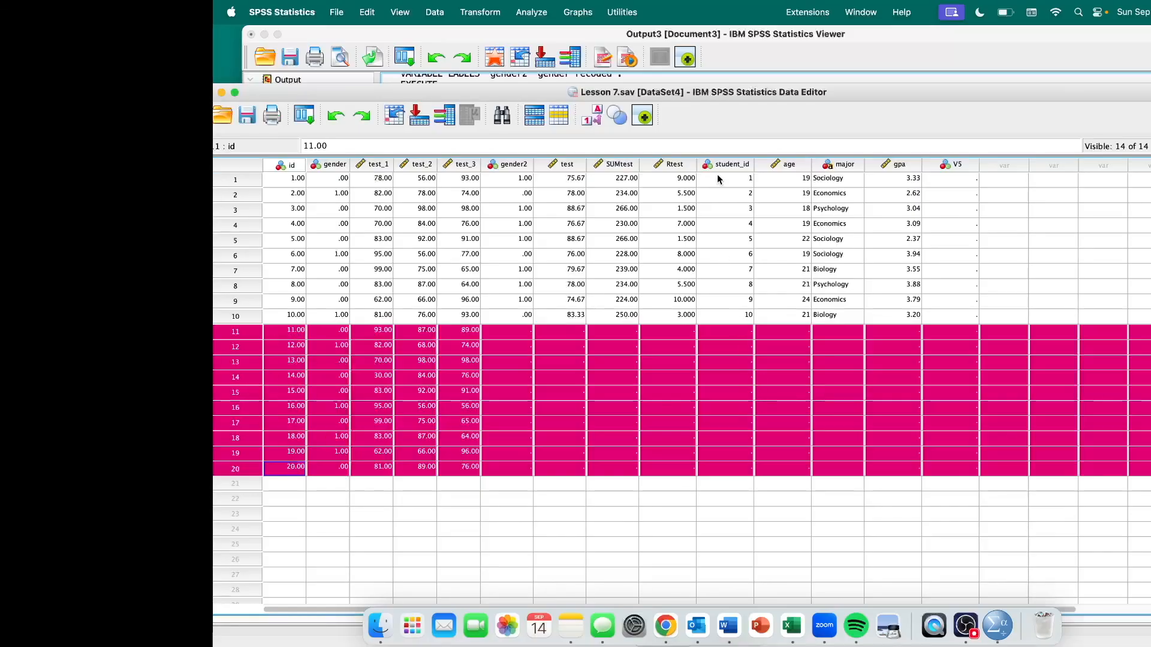
{"action": "left_click_drag", "start_coordinate": [725, 165], "coordinate": [899, 166]}
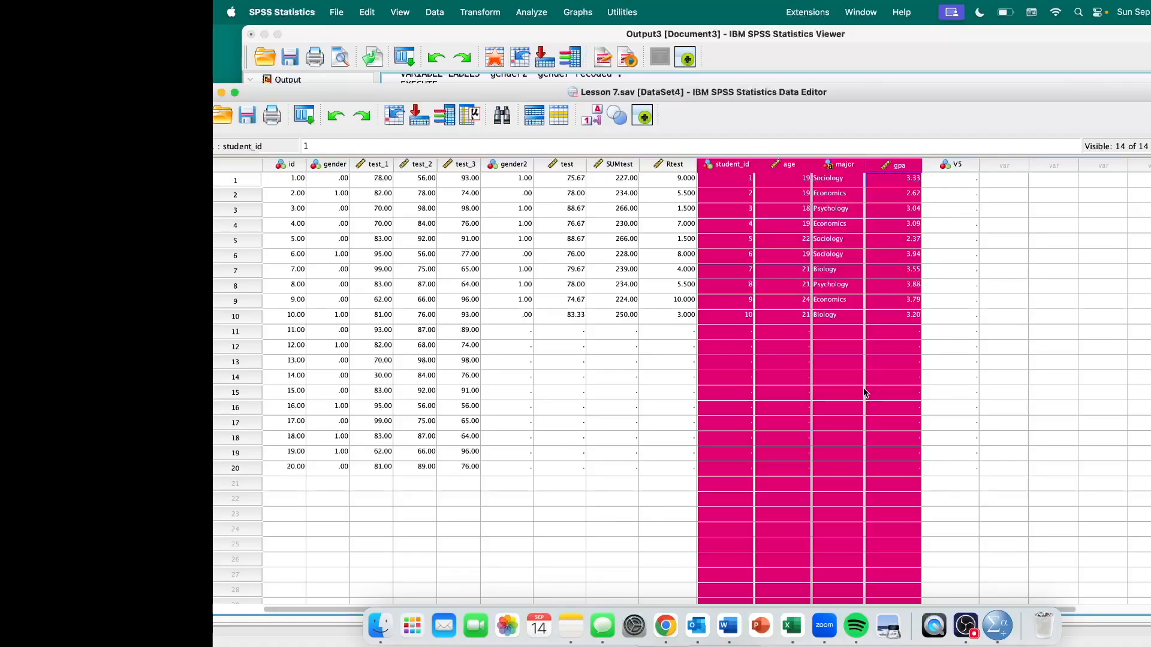
Step: Review the output's split-file descriptives by gender recoded and gender and the merge log, and switch to the SPSS Lab Assignment 2 page in Chrome
{"action": "left_click", "coordinate": [788, 41]}
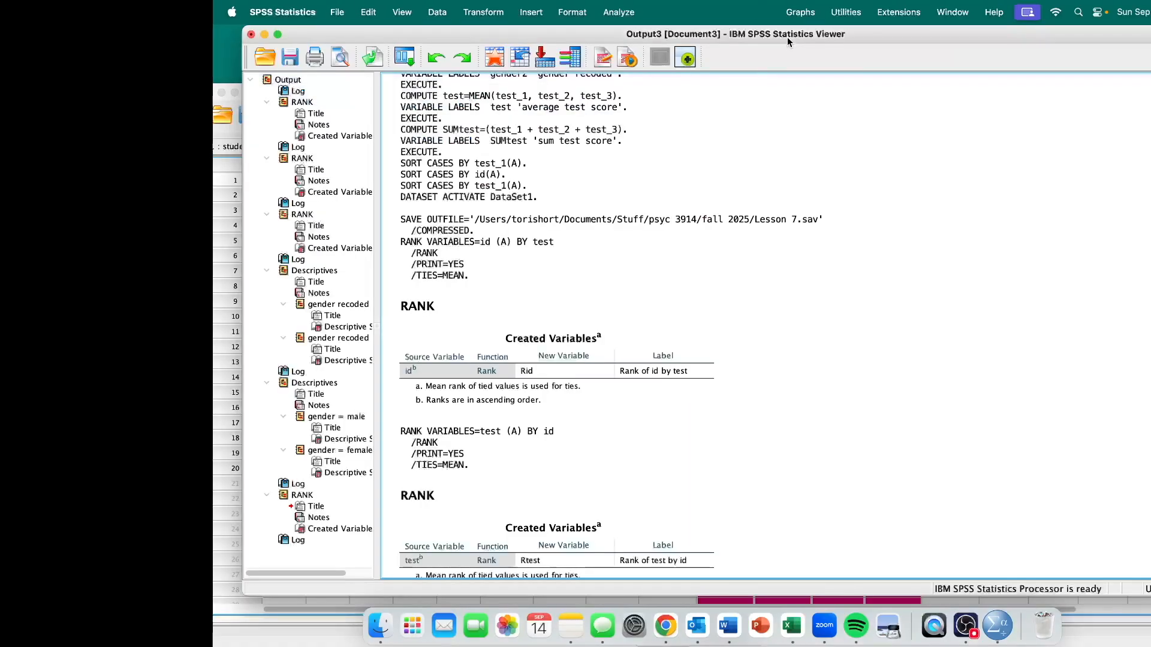
{"action": "scroll", "coordinate": [746, 273], "scroll_direction": "down", "scroll_amount": 2}
{"action": "scroll", "coordinate": [746, 272], "scroll_direction": "down", "scroll_amount": 10}
{"action": "scroll", "coordinate": [746, 271], "scroll_direction": "down", "scroll_amount": 4}
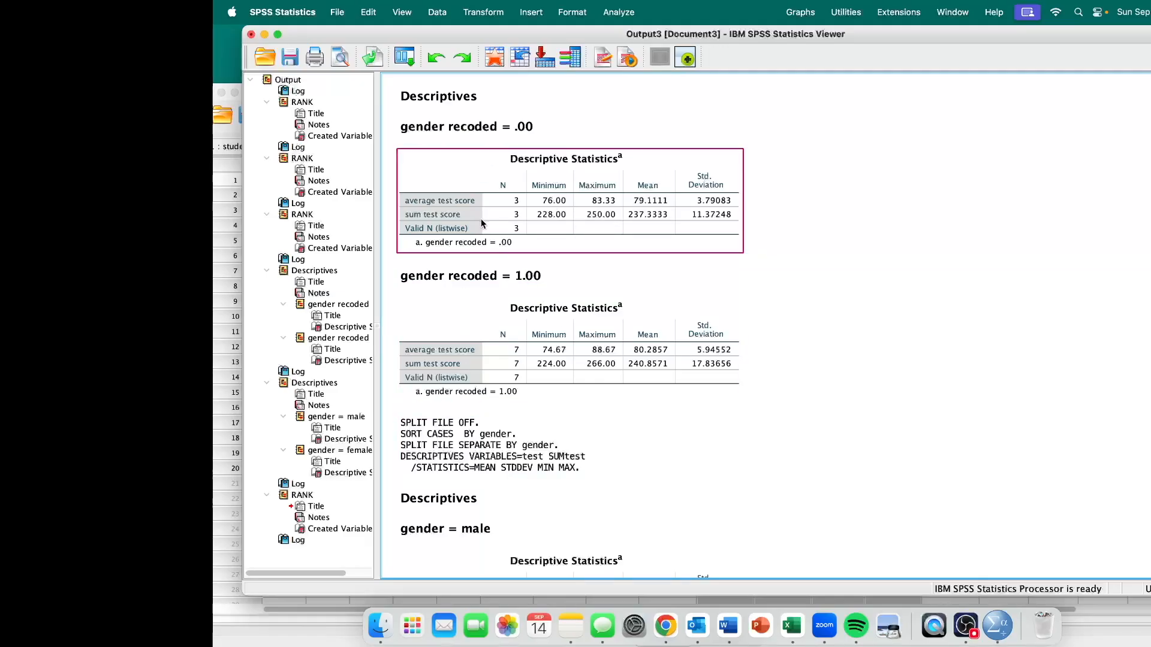
{"action": "scroll", "coordinate": [610, 360], "scroll_direction": "down", "scroll_amount": 1}
{"action": "scroll", "coordinate": [610, 360], "scroll_direction": "down", "scroll_amount": 10}
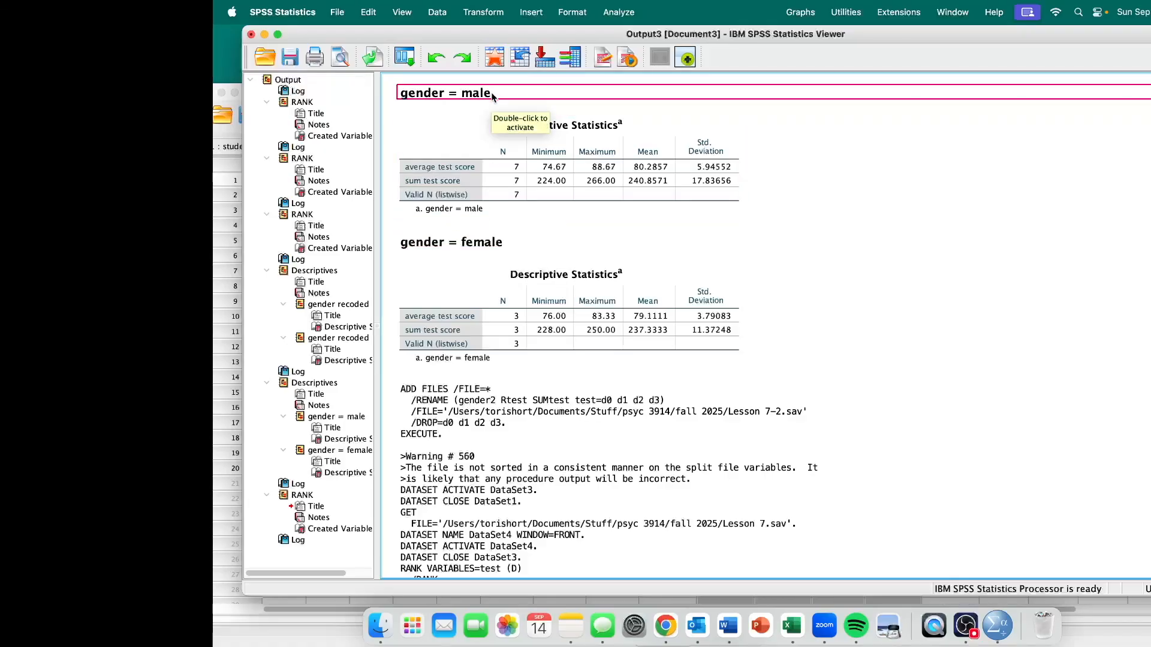
{"action": "scroll", "coordinate": [583, 324], "scroll_direction": "down", "scroll_amount": 5}
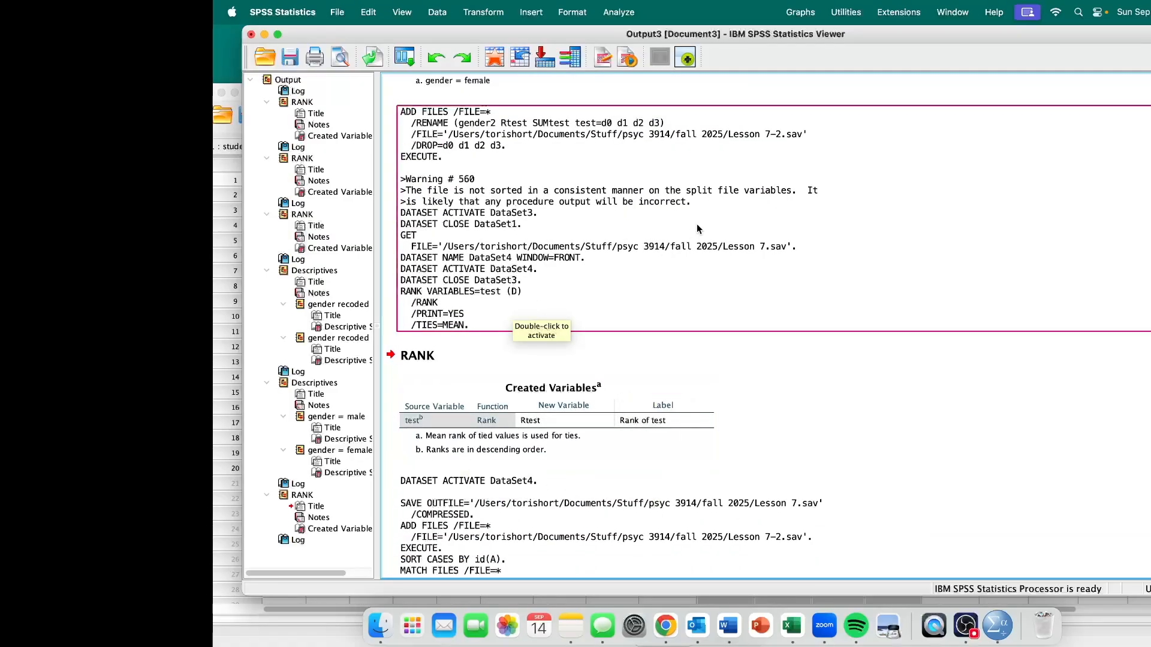
{"action": "scroll", "coordinate": [697, 227], "scroll_direction": "up", "scroll_amount": 4}
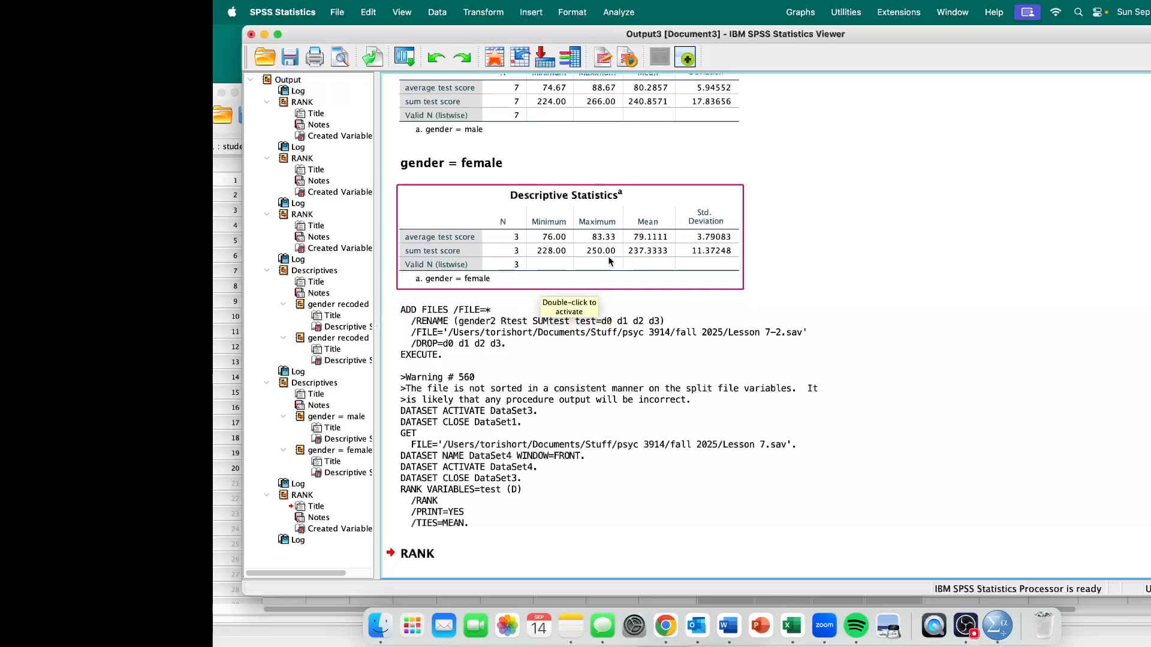
{"action": "key", "text": "super+Tab"}
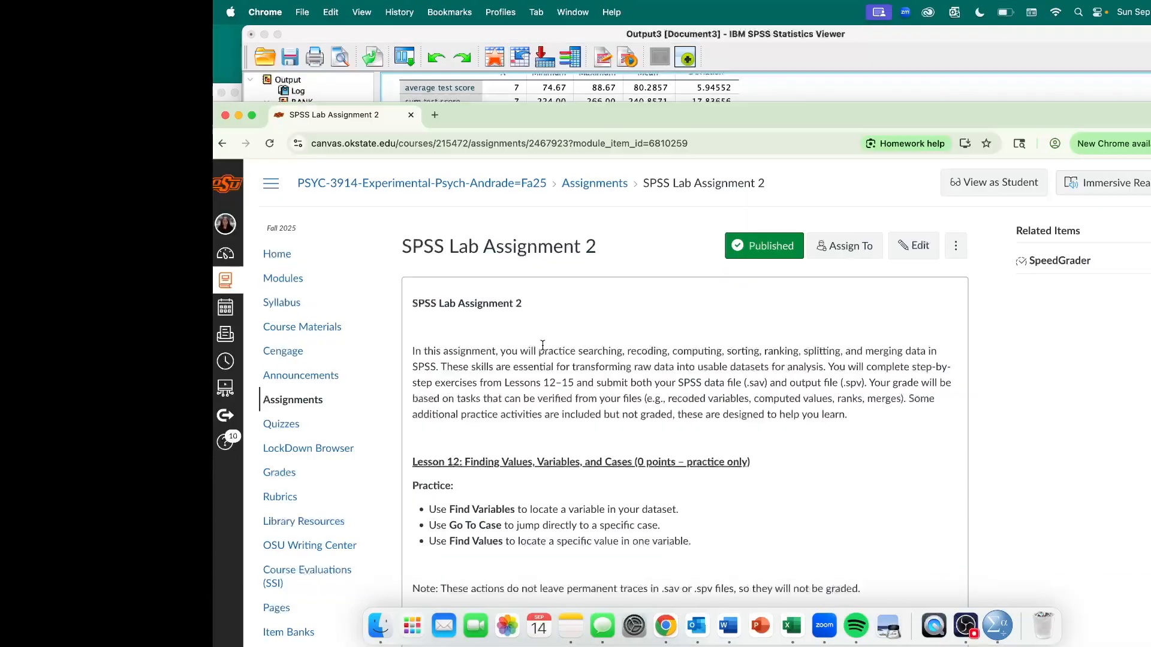